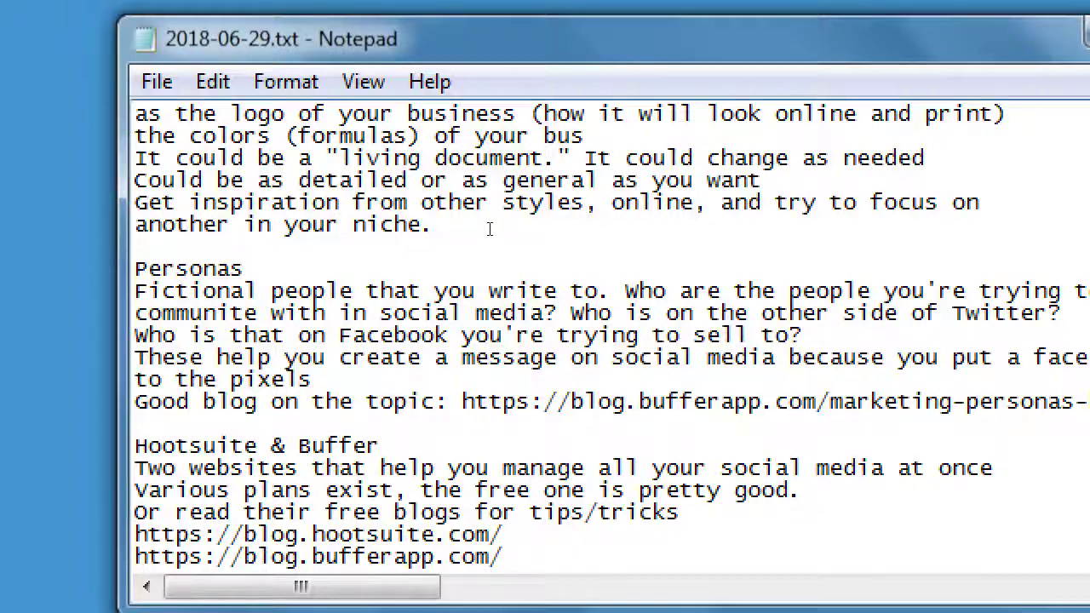
- Add the line "Facebook has Personal Profiles and Business Pages" at the end of the notes, below the Hootsuite & Buffer section
{"action": "key", "text": "ctrl+End"}
{"action": "key", "text": "BackSpace"}
{"action": "key", "text": "BackSpace"}
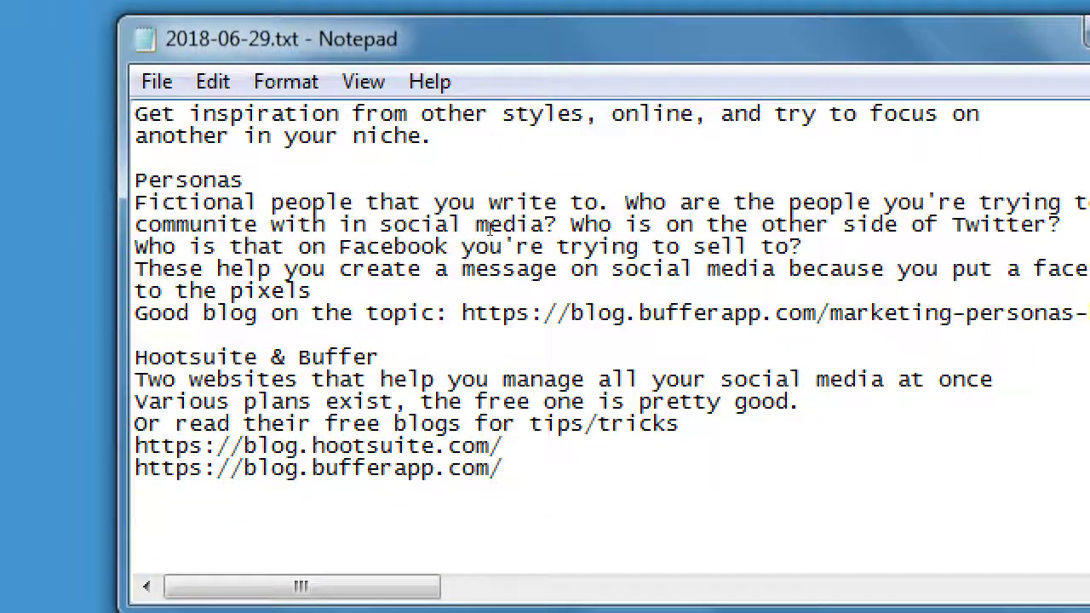
{"action": "type", "text": "Facebook h"}
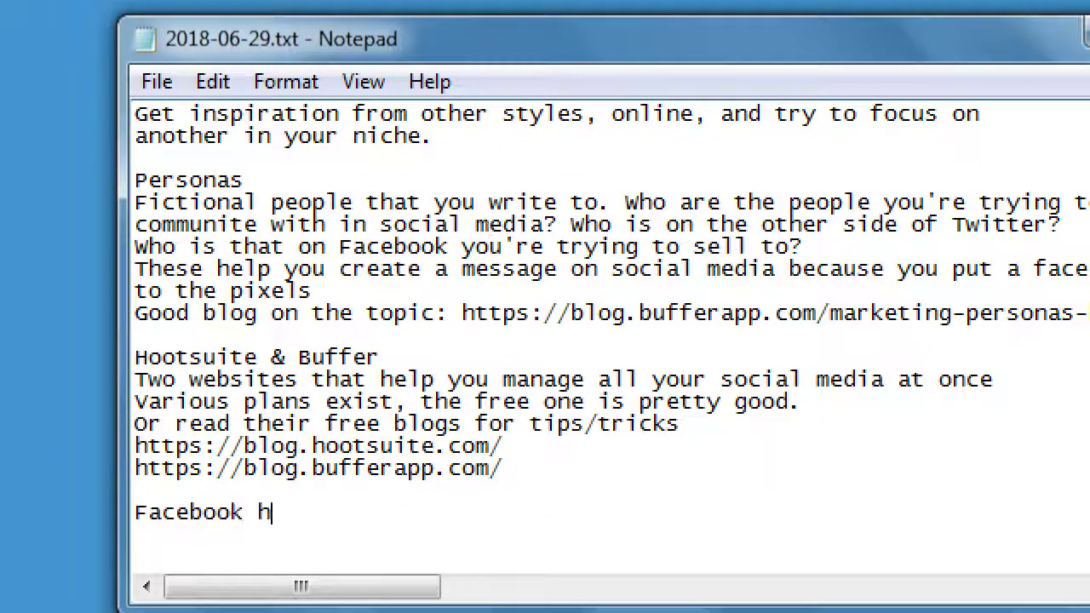
{"action": "type", "text": "as Personal Pages"}
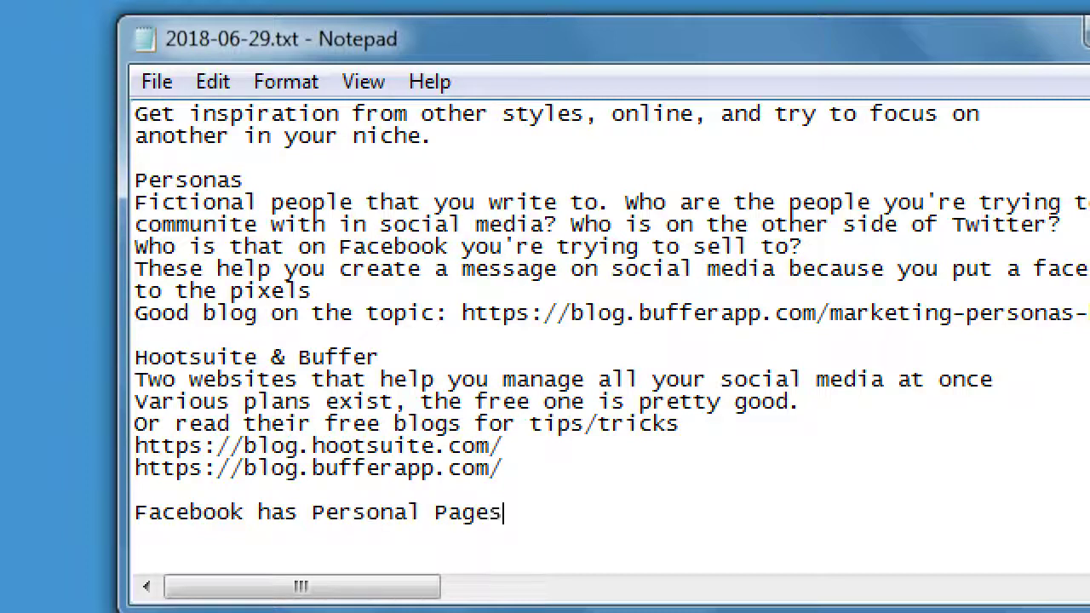
{"action": "type", "text": " and Bsu"}
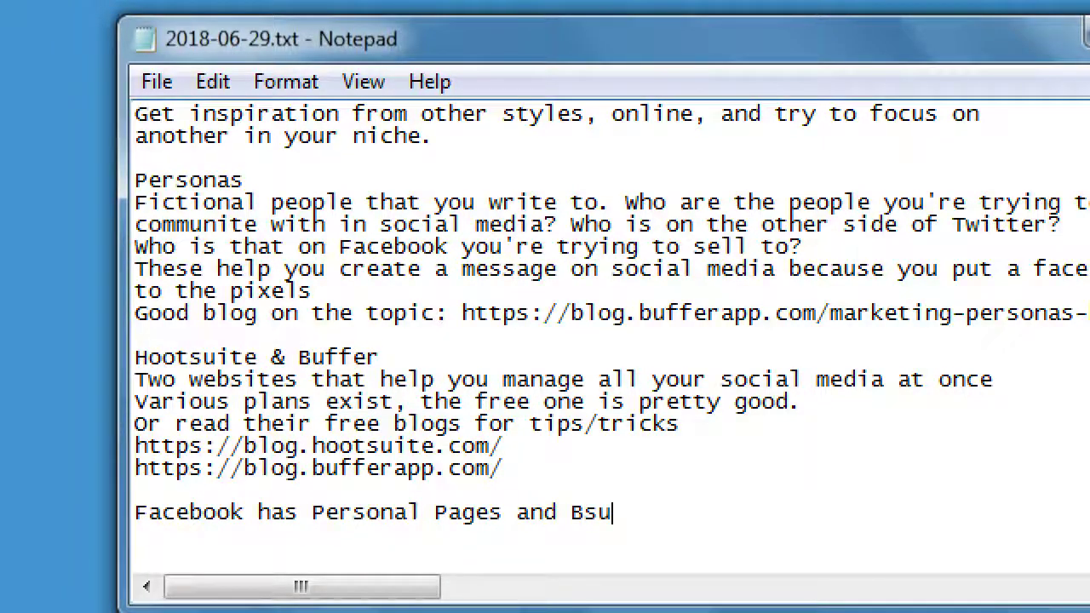
{"action": "key", "text": "BackSpace"}
{"action": "key", "text": "BackSpace"}
{"action": "key", "text": "BackSpace"}
{"action": "key", "text": "BackSpace"}
{"action": "key", "text": "BackSpace"}
{"action": "key", "text": "BackSpace"}
{"action": "key", "text": "BackSpace"}
{"action": "key", "text": "BackSpace"}
{"action": "key", "text": "BackSpace"}
{"action": "key", "text": "BackSpace"}
{"action": "key", "text": "BackSpace"}
{"action": "type", "text": "rofiles and Business Page"}
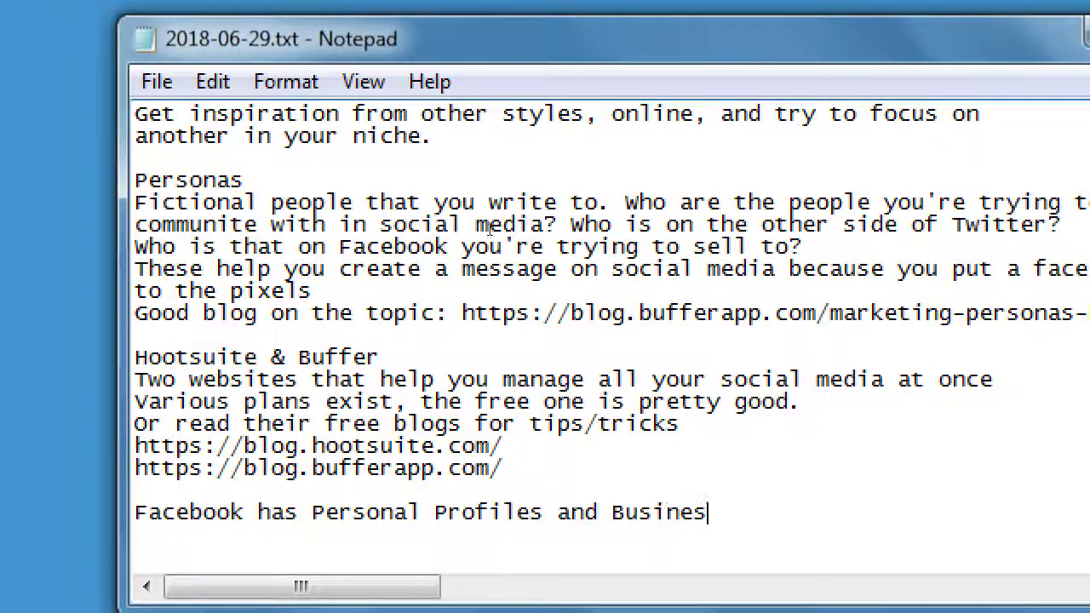
{"action": "type", "text": "s"}
- Add an indented line below it reading "You can use a Personal Profile to create one or more Business Pages"
{"action": "key", "text": "Return"}
{"action": "key", "text": "Tab"}
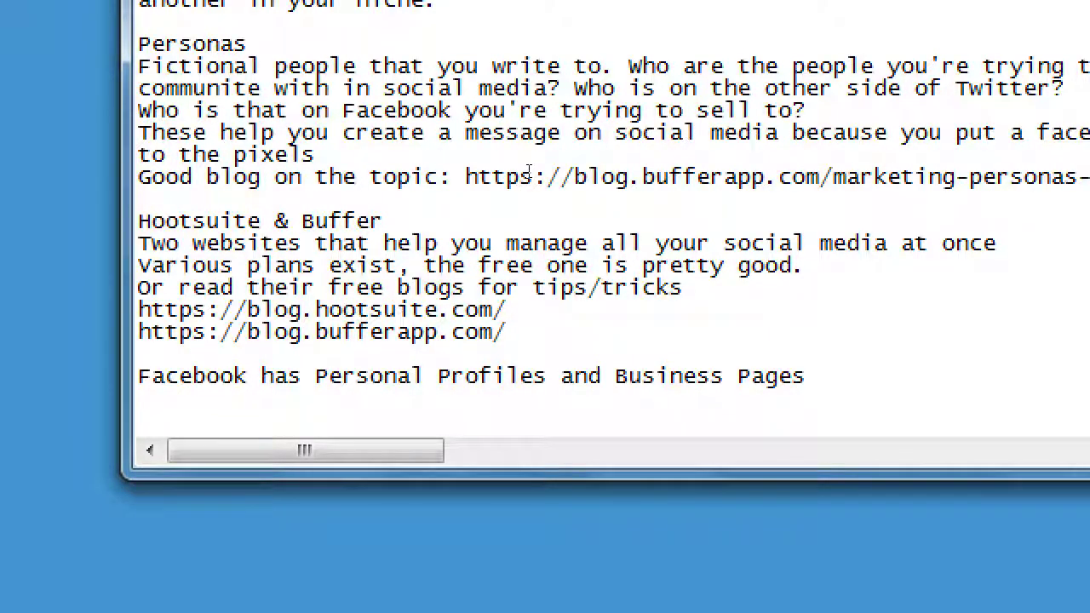
{"action": "key", "text": "BackSpace"}
{"action": "type", "text": "You can use a Perso"}
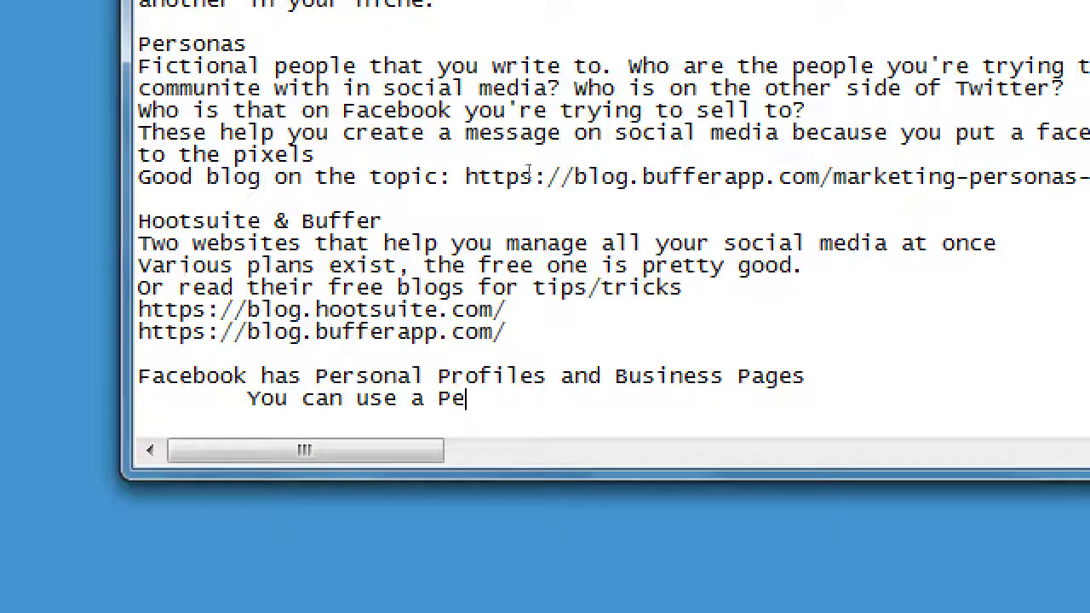
{"action": "key", "text": "BackSpace"}
{"action": "key", "text": "BackSpace"}
{"action": "type", "text": "rson"}
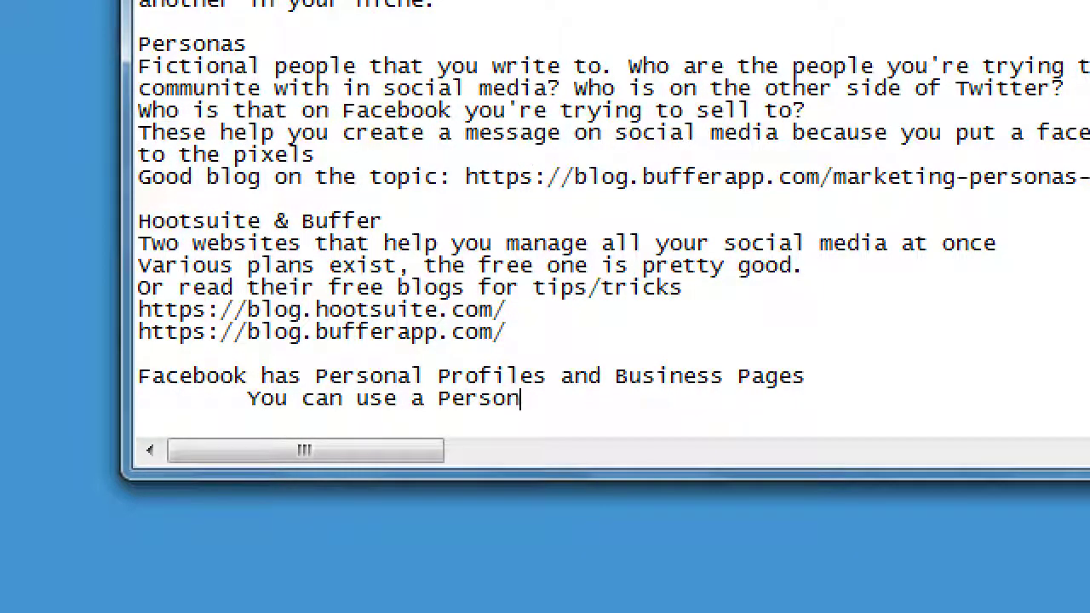
{"action": "type", "text": "al Profile to create on"}
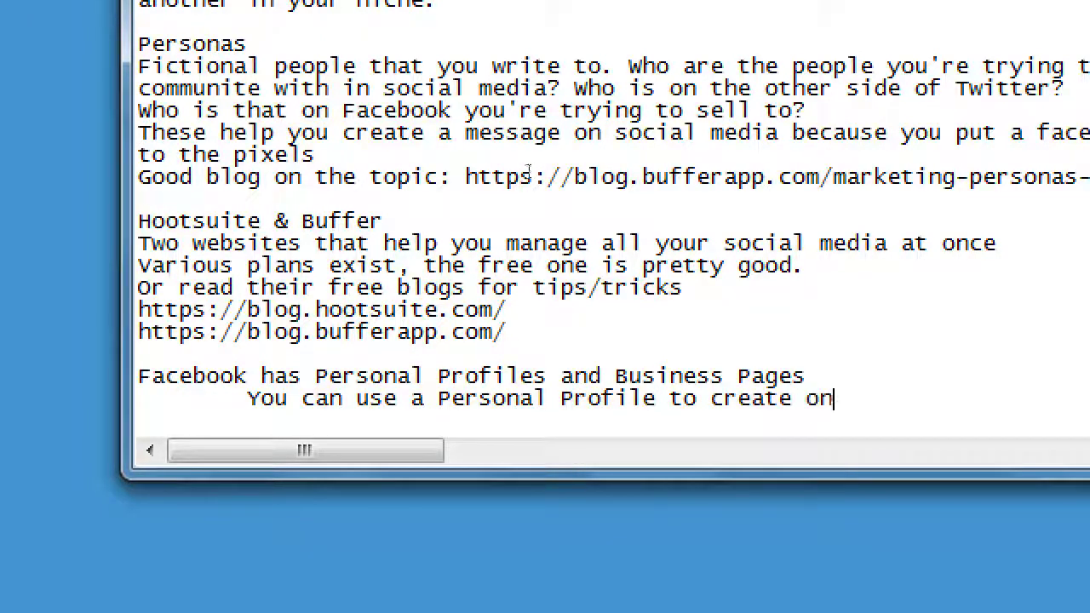
{"action": "type", "text": "e or more Business"}
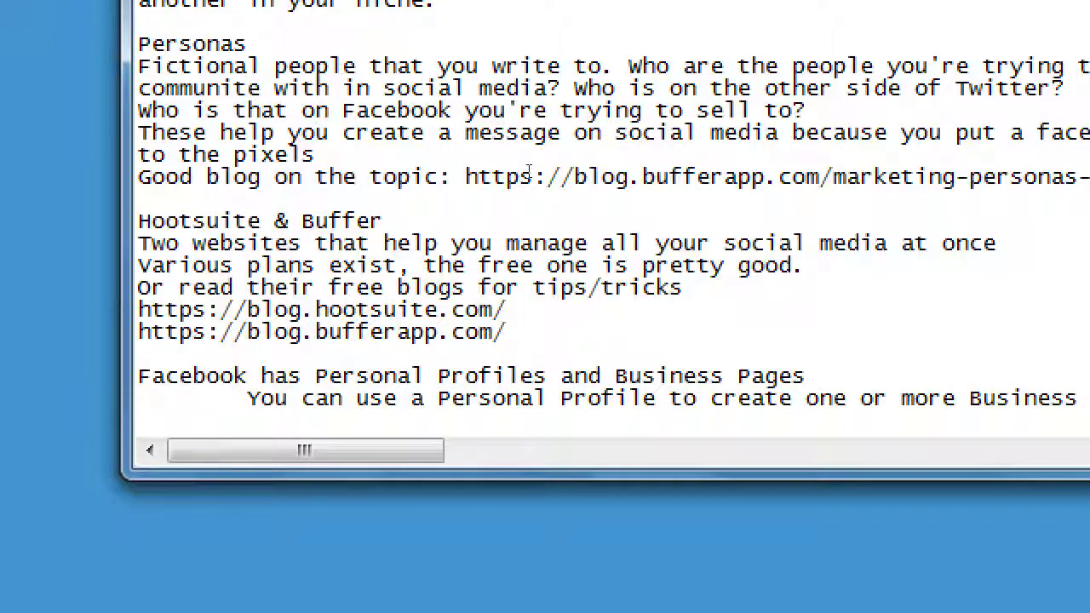
{"action": "type", "text": " Pages"}
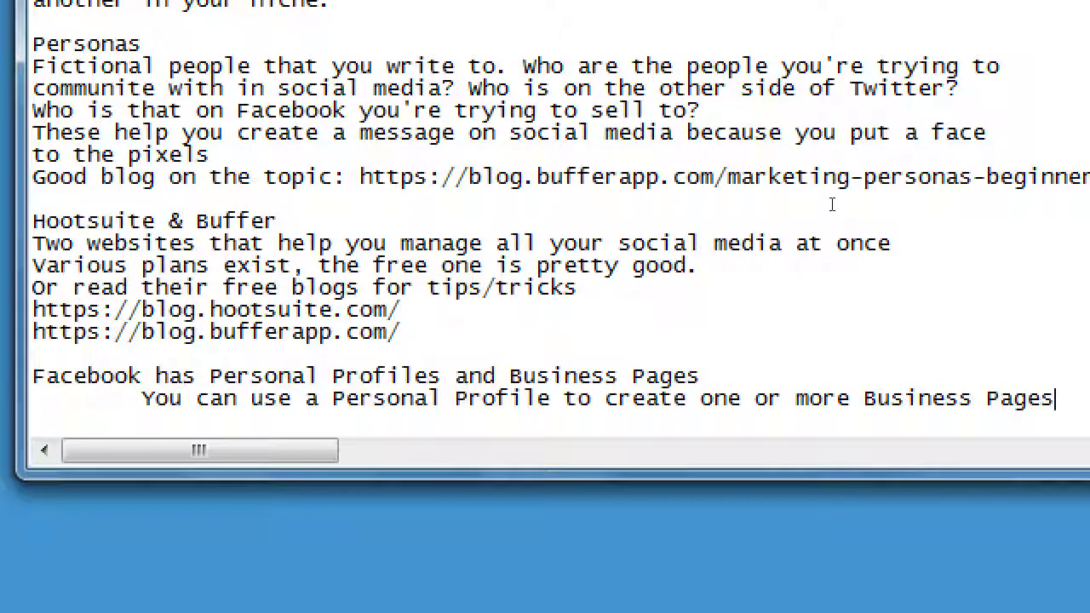
- Add a second indented line reading "You can set additional Managers to help you run a Page"
{"action": "key", "text": "Return"}
{"action": "key", "text": "Tab"}
{"action": "type", "text": "You can set ad"}
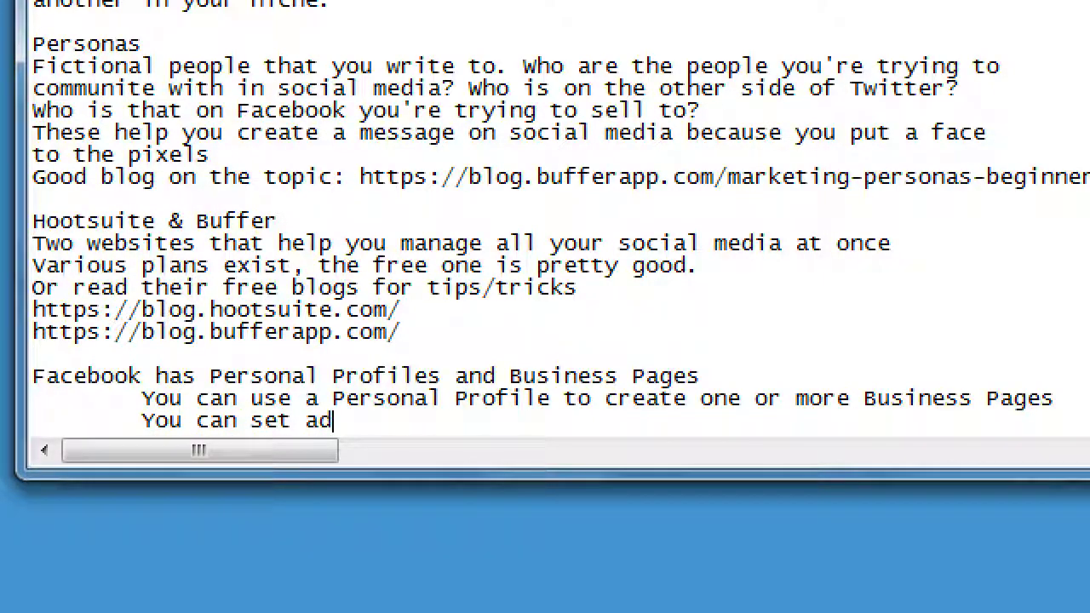
{"action": "type", "text": "ditional M"}
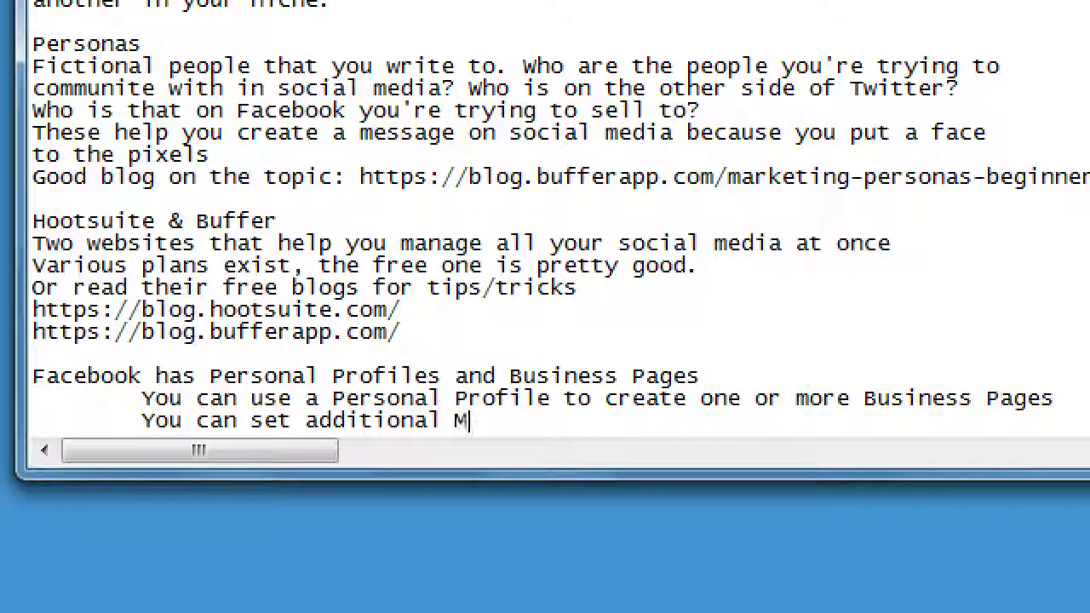
{"action": "type", "text": "anagers to hel"}
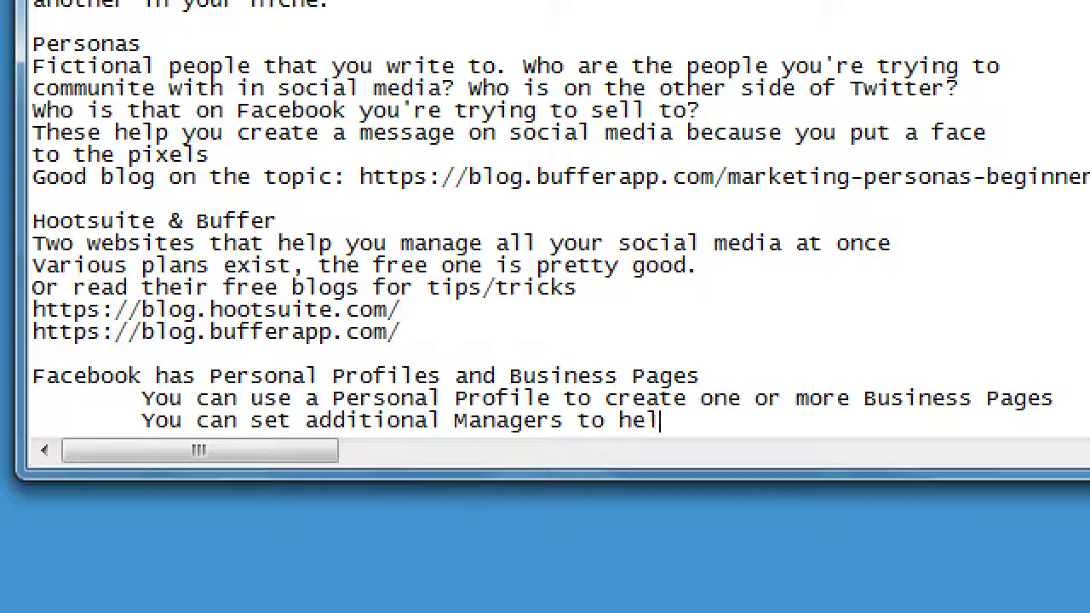
{"action": "type", "text": "p you"}
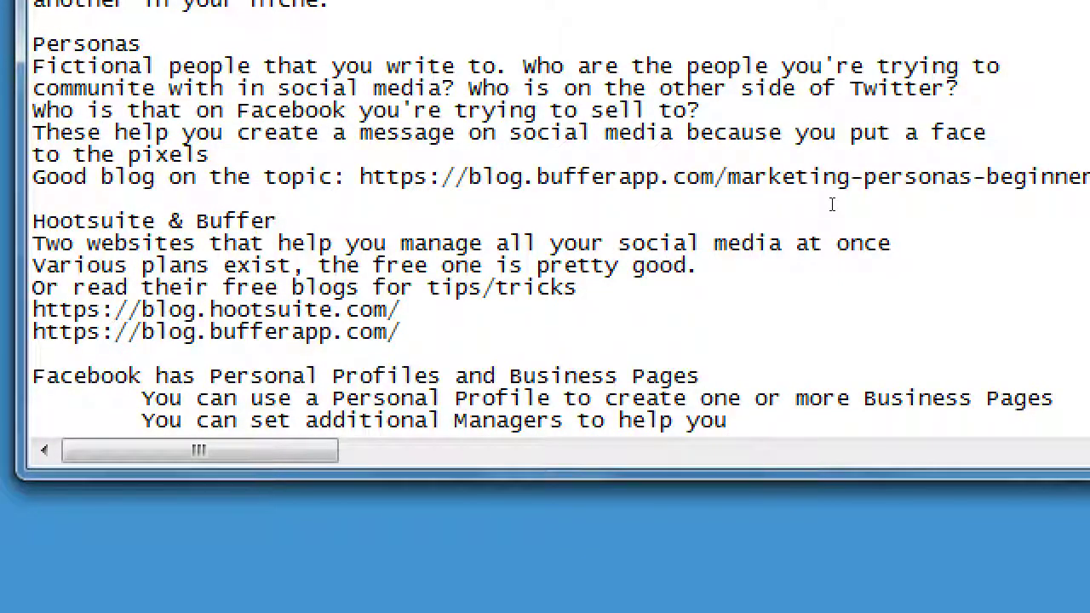
{"action": "type", "text": " run a page"}
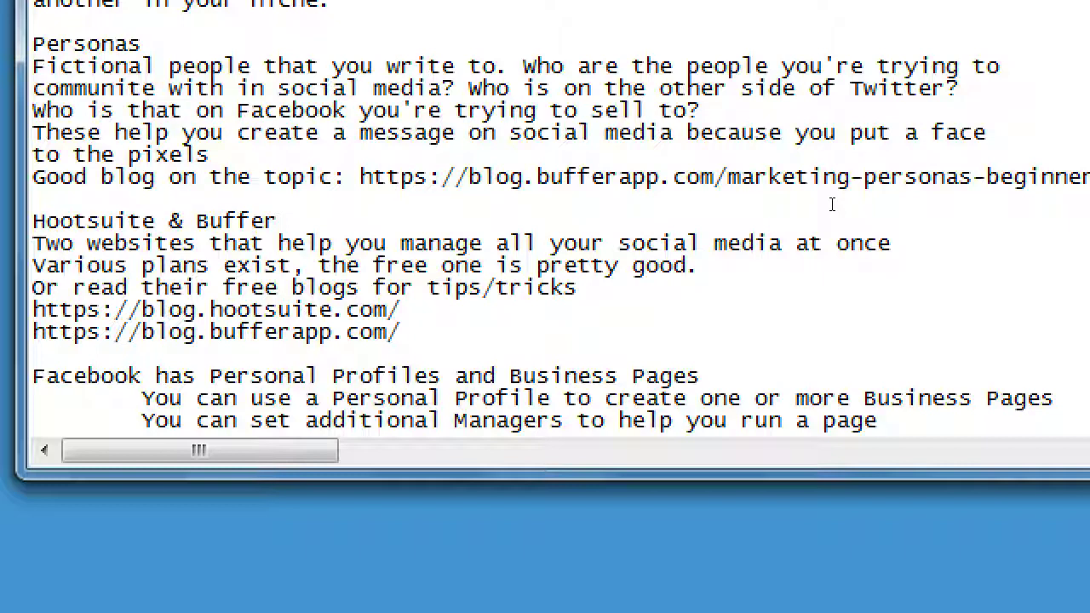
{"action": "key", "text": "Left"}
{"action": "key", "text": "shift+Left"}
{"action": "type", "text": "P"}
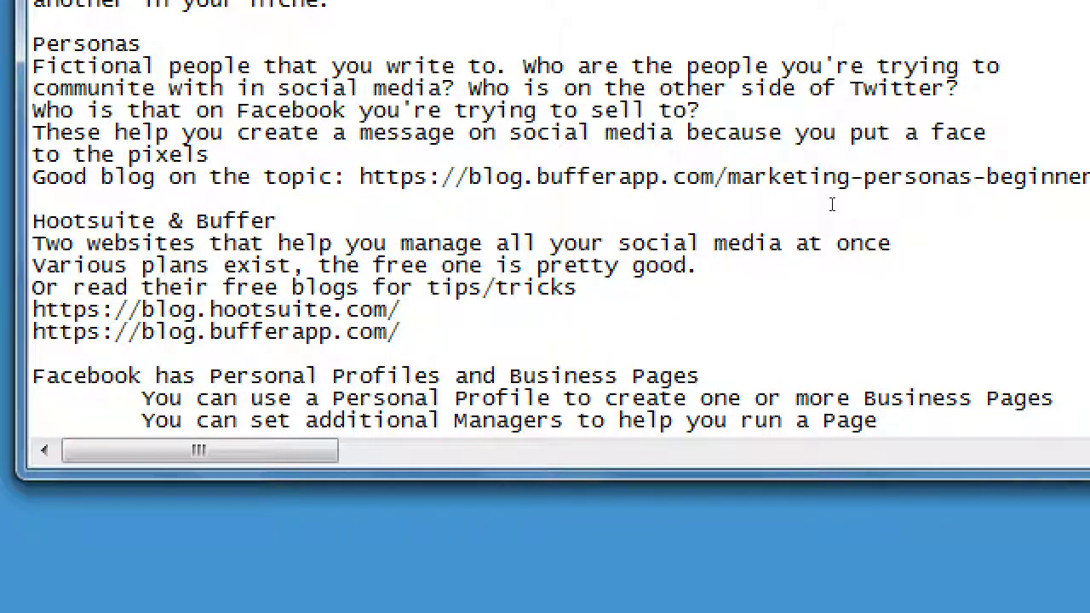
- After a blank line, write "When you create a new Fb, you have a 'bad' URL, so you want to" without indentation
{"action": "key", "text": "End"}
{"action": "key", "text": "Return"}
{"action": "key", "text": "Return"}
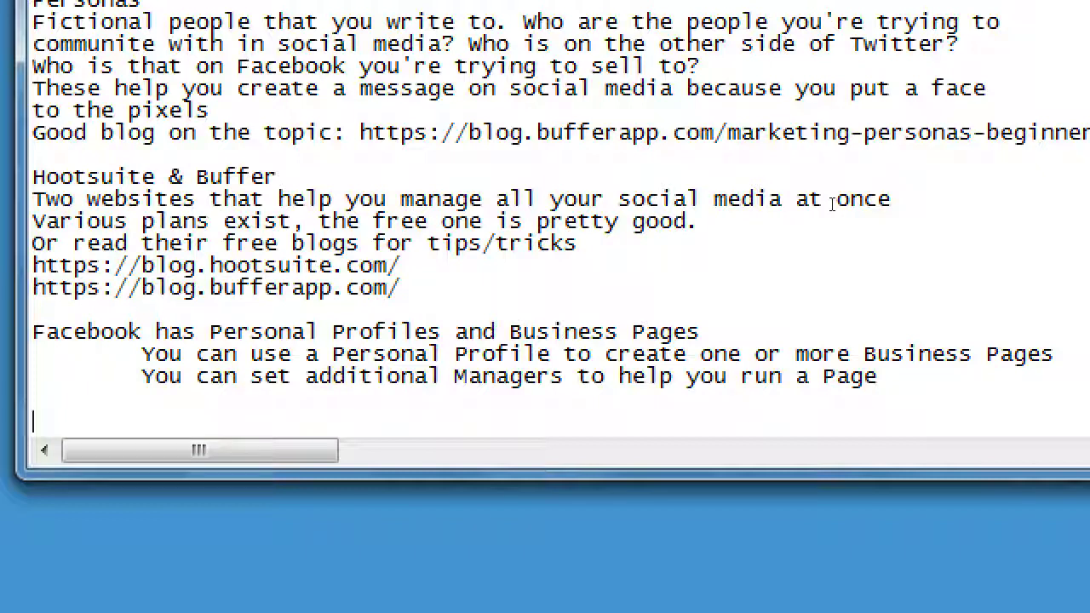
{"action": "type", "text": "When you cre"}
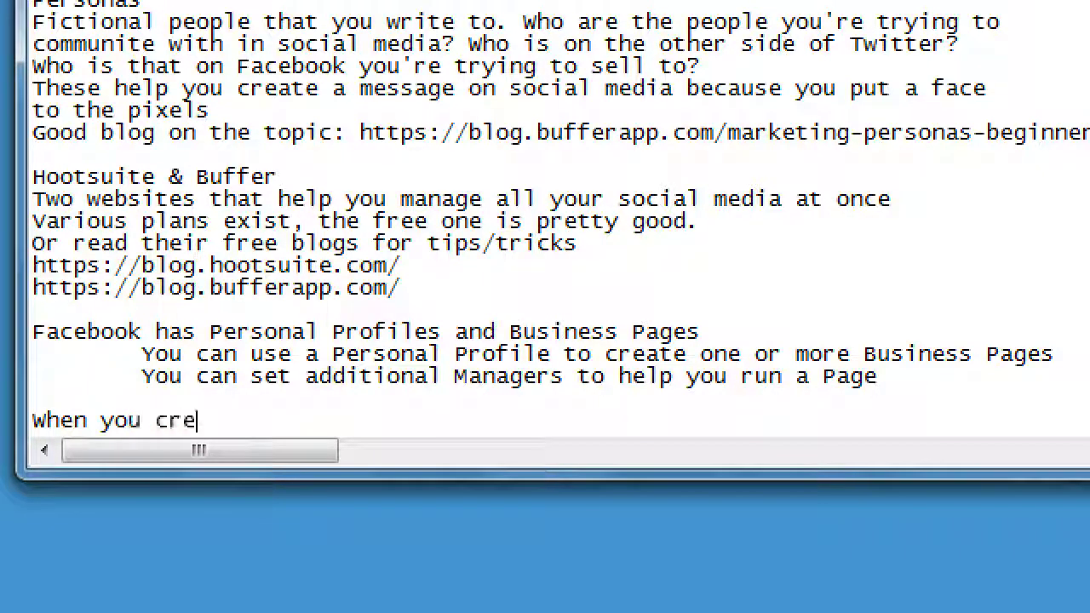
{"action": "type", "text": "ate a new F"}
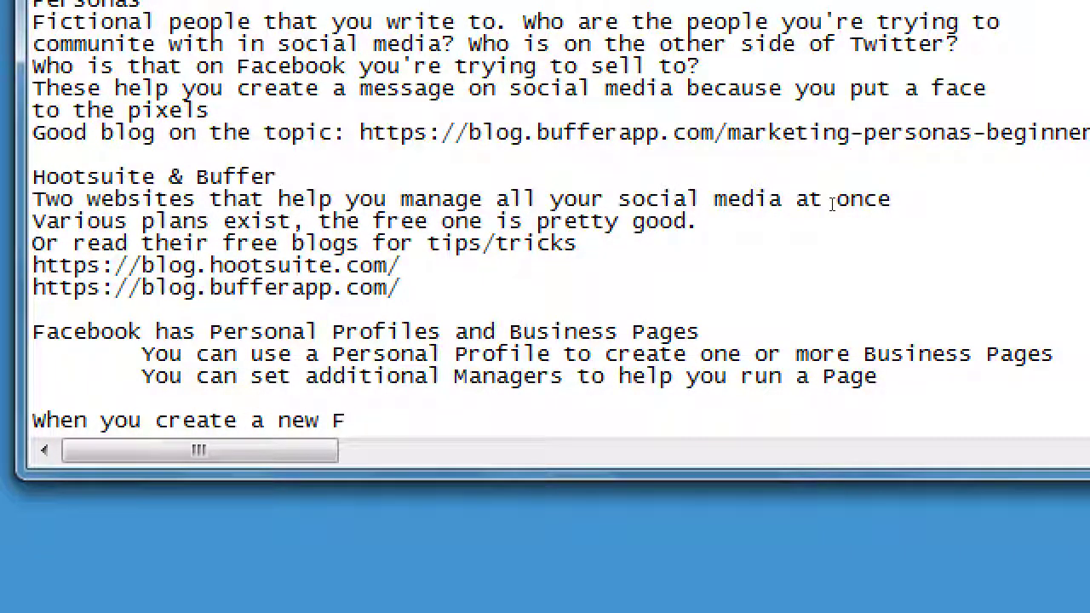
{"action": "type", "text": "b, you have a"}
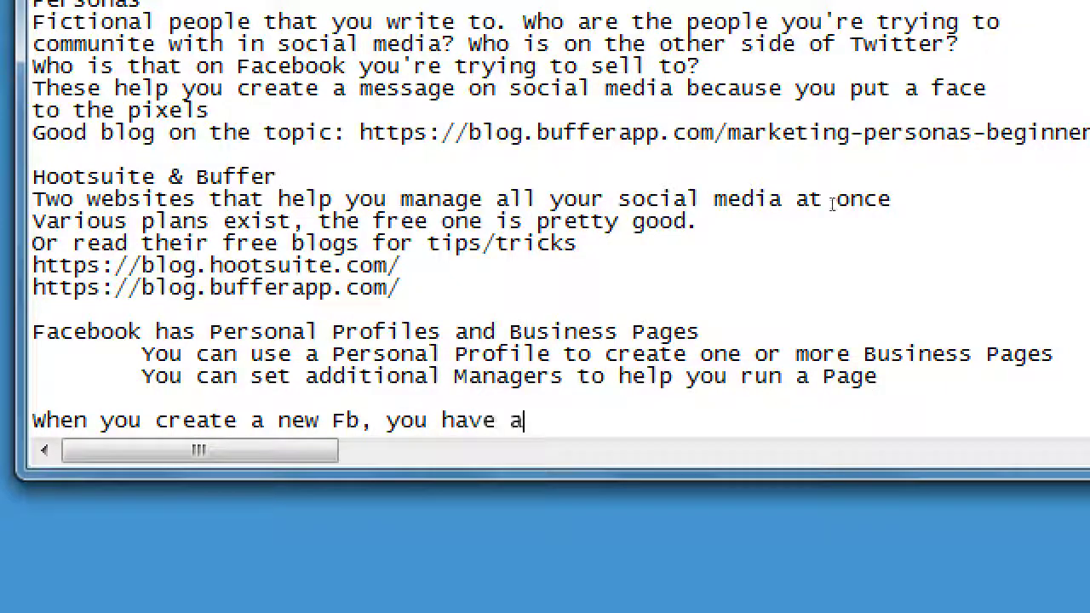
{"action": "type", "text": " 'gaed"}
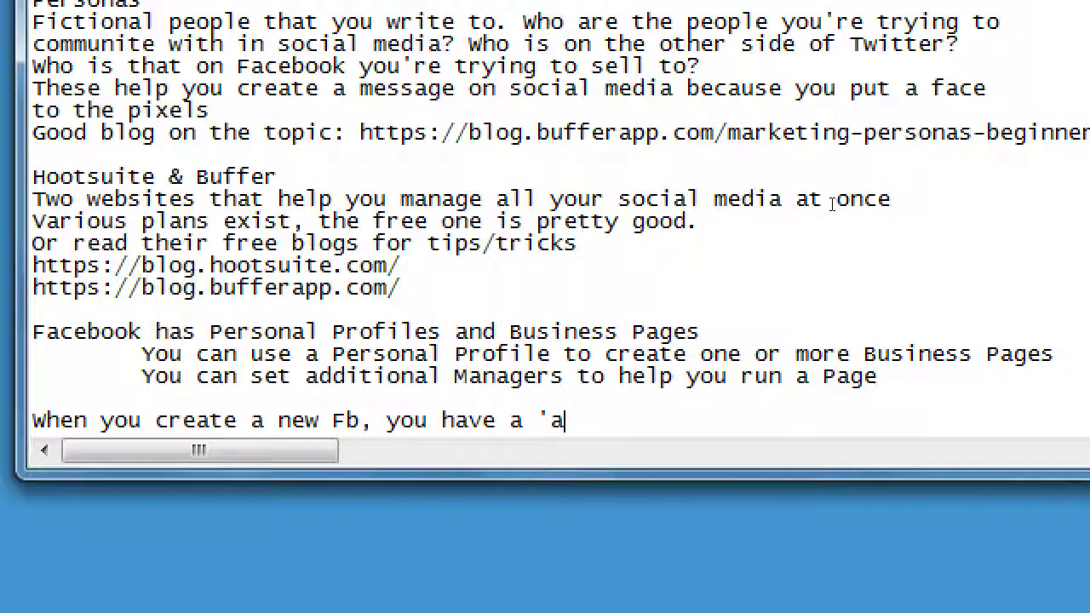
{"action": "key", "text": "BackSpace"}
{"action": "key", "text": "BackSpace"}
{"action": "key", "text": "BackSpace"}
{"action": "key", "text": "BackSpace"}
{"action": "type", "text": "bad' "}
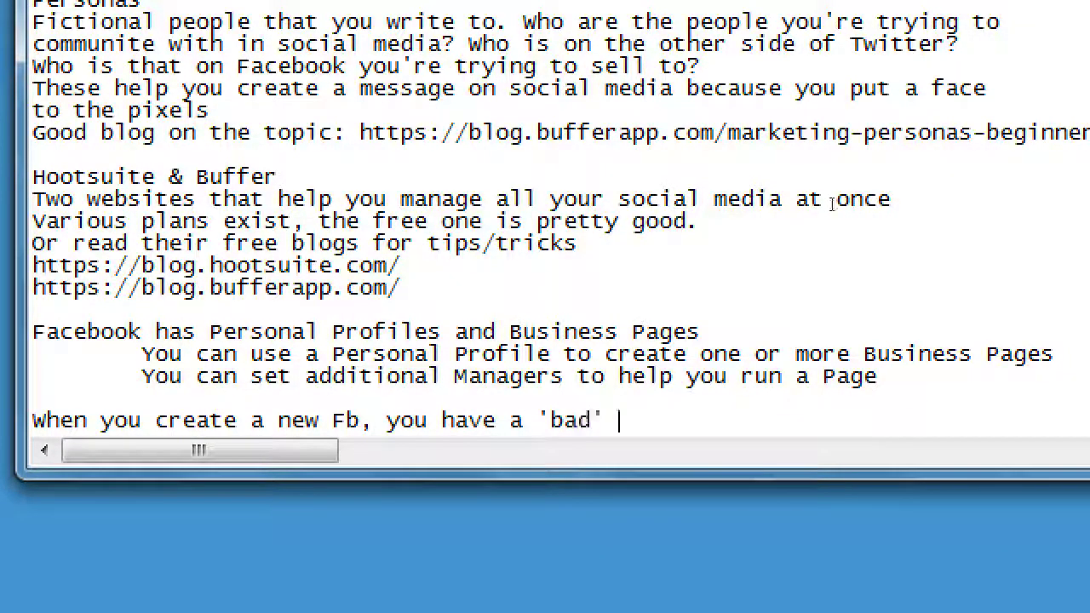
{"action": "type", "text": "URL, so "}
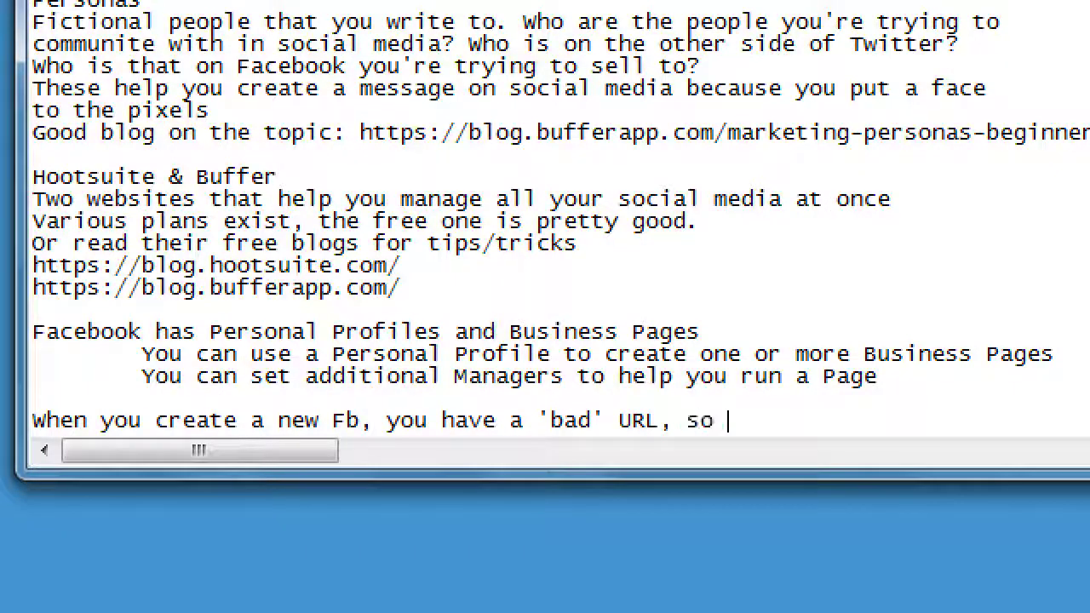
{"action": "type", "text": "you want to"}
- Continue the sentence on a new line with "claim your 'good' URL right away."
{"action": "key", "text": "Return"}
{"action": "type", "text": "cl"}
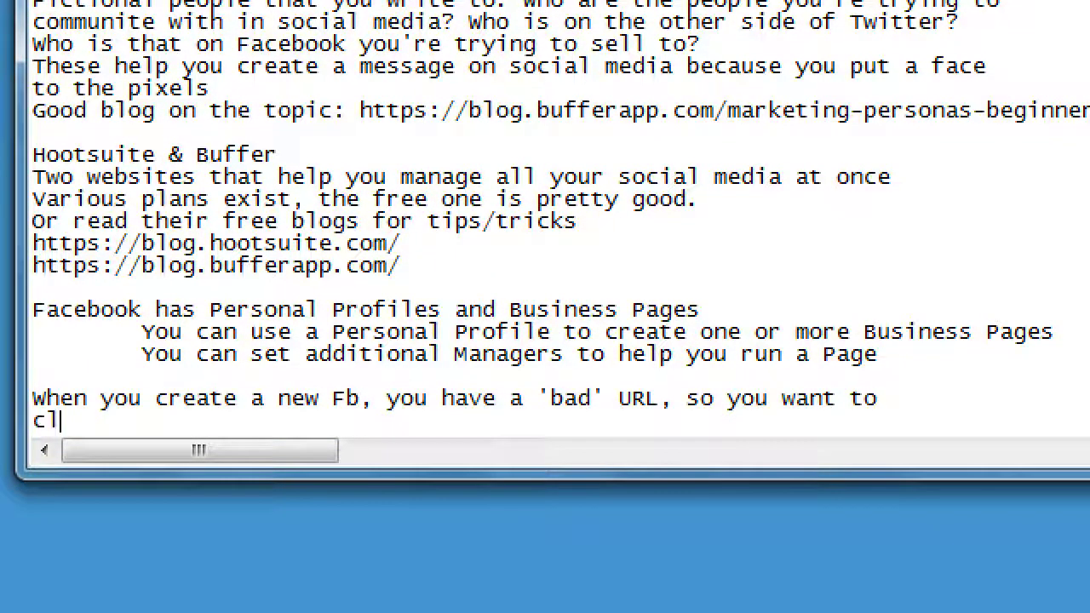
{"action": "type", "text": "aim your "}
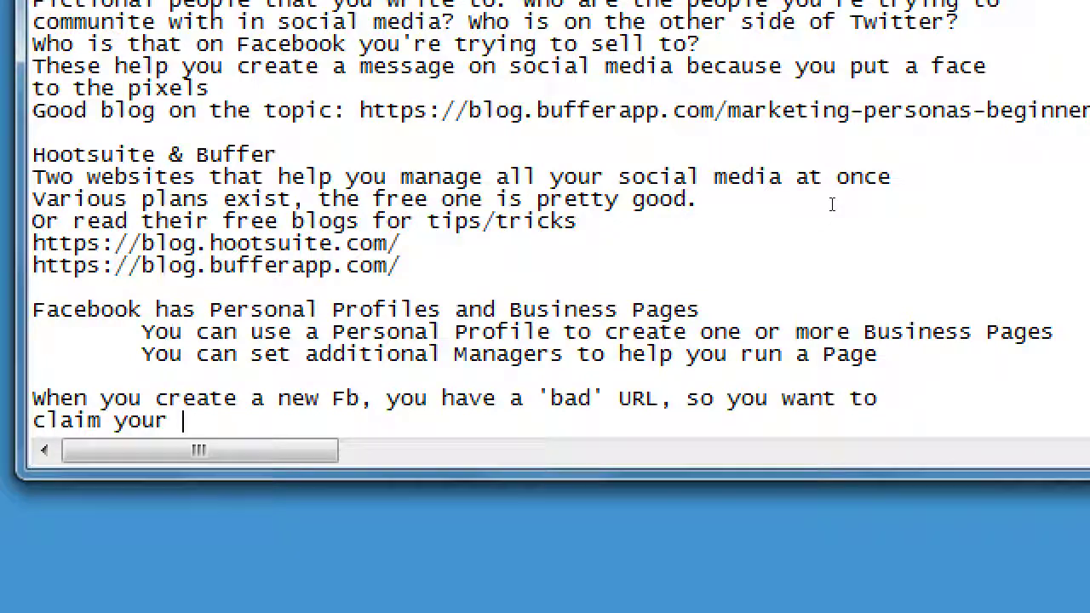
{"action": "type", "text": "'good' URL "}
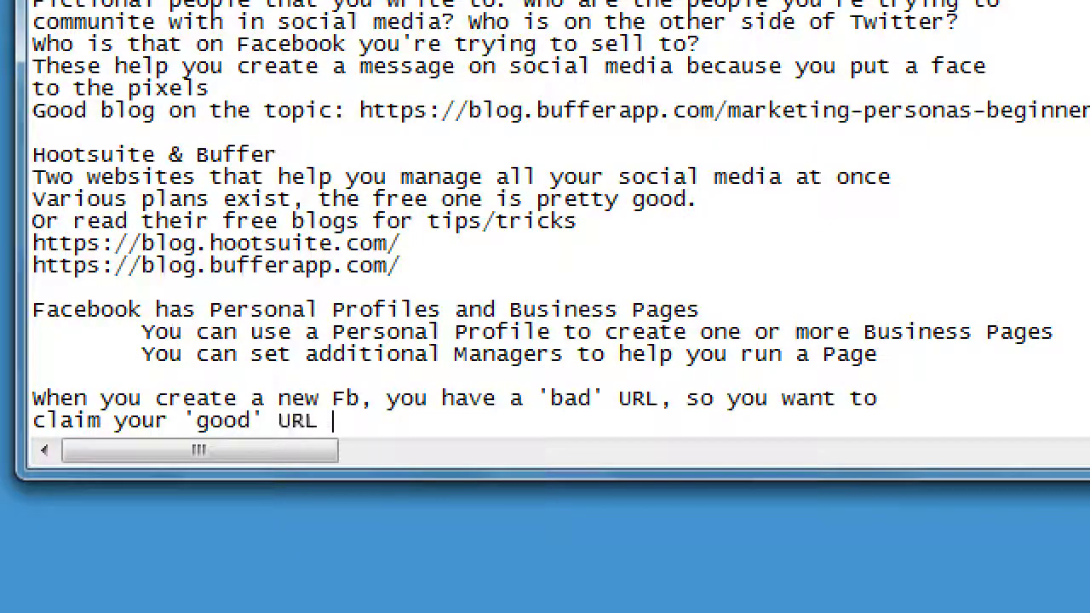
{"action": "type", "text": "ri"}
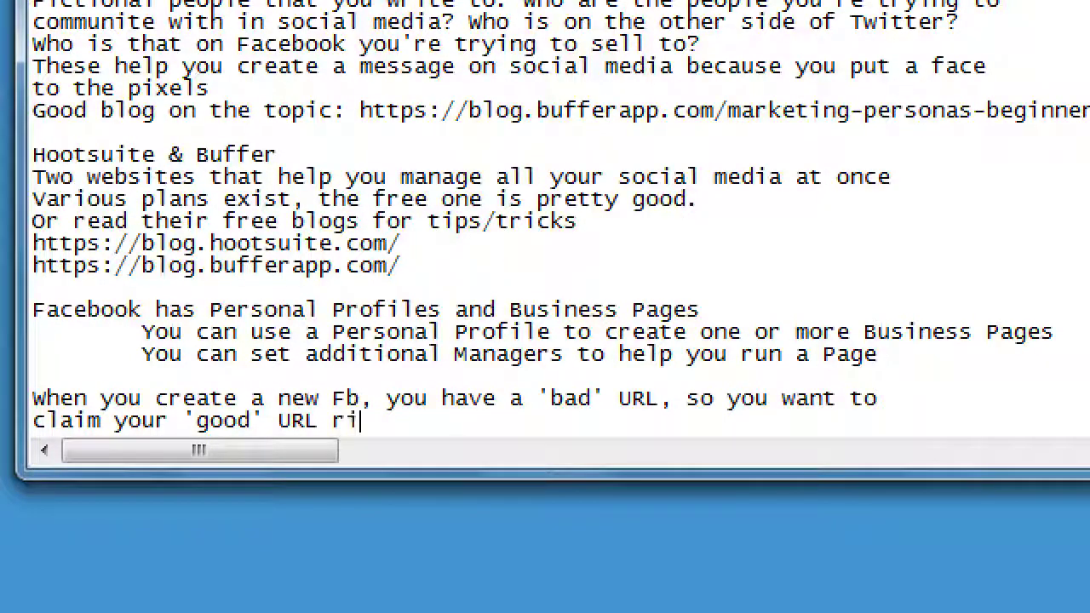
{"action": "type", "text": "ght away."}
{"action": "key", "text": "Return"}
{"action": "type", "text": "http;"}
{"action": "type", "text": "/"}
{"action": "key", "text": "BackSpace"}
{"action": "key", "text": "BackSpace"}
{"action": "type", "text": "://facebo"}
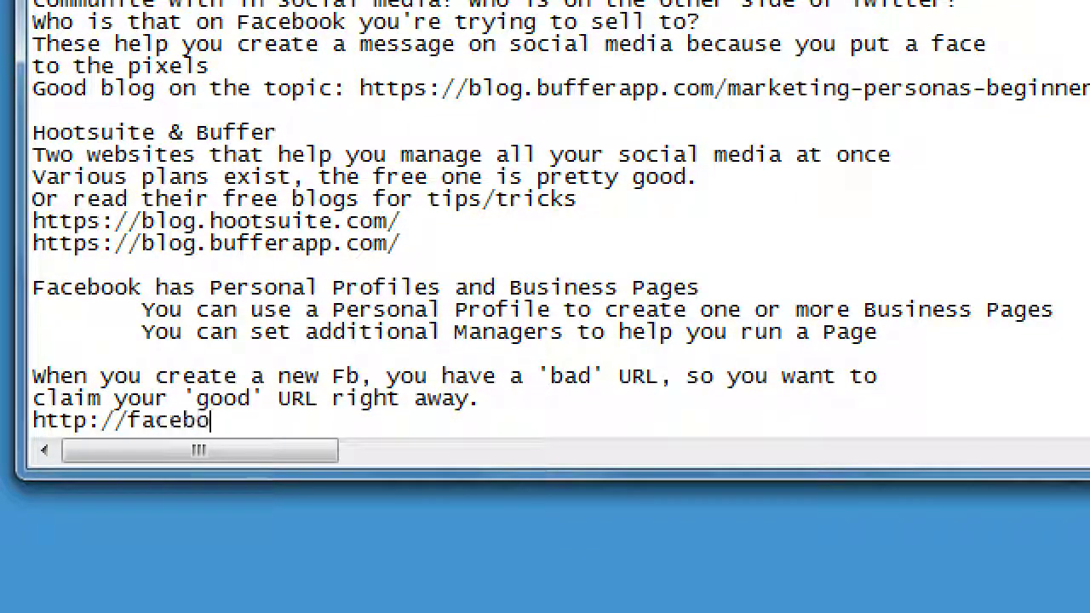
{"action": "type", "text": "ok.com/Page/victo"}
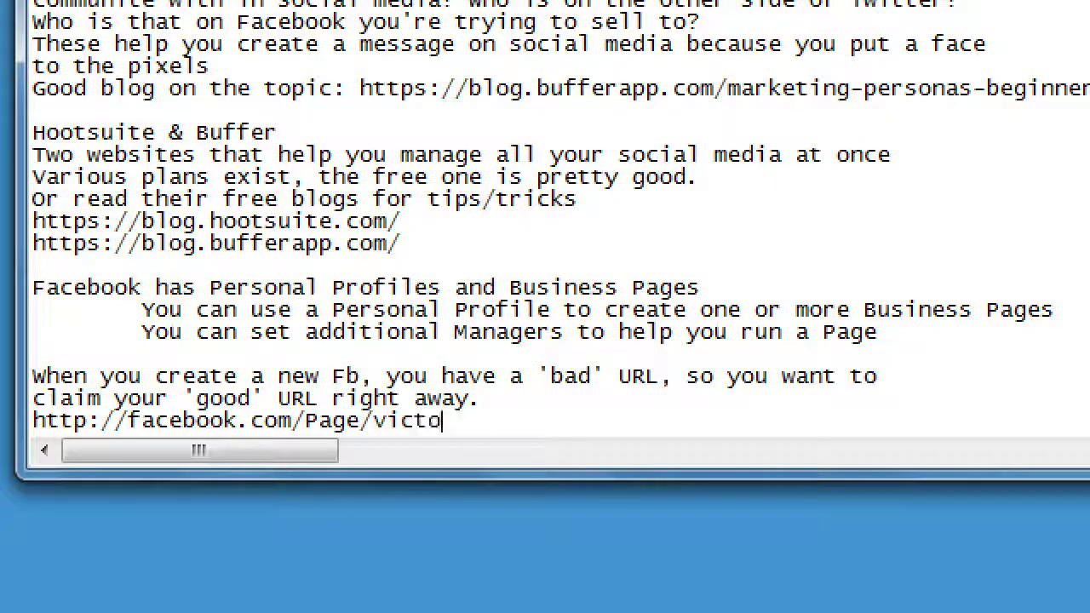
{"action": "type", "text": "rs-bakery-879878979"}
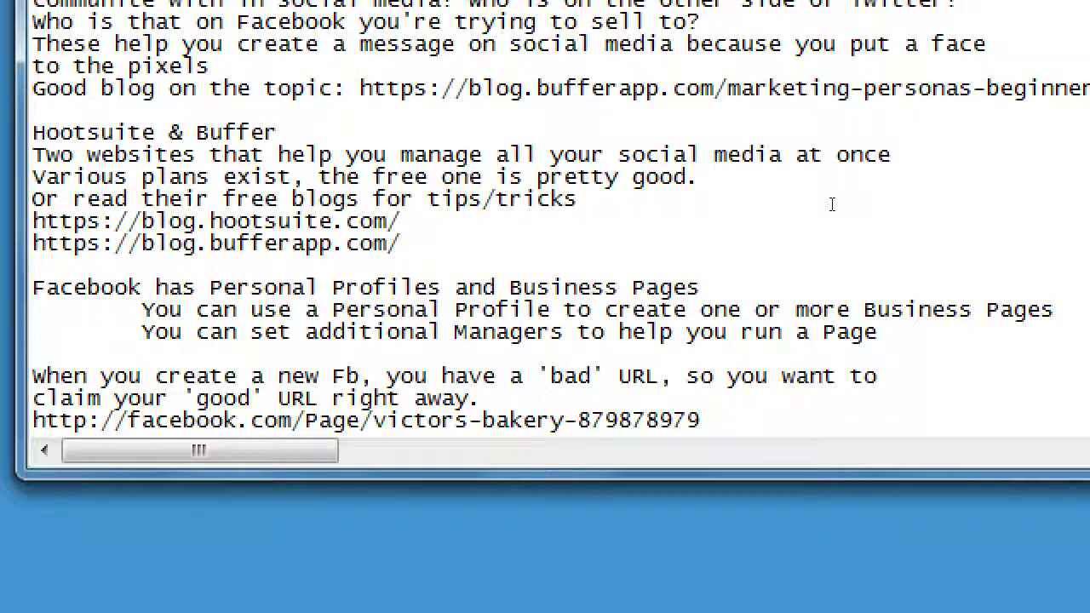
{"action": "key", "text": "Return"}
{"action": "type", "text": "http://facebook.com/victors-bakery"}
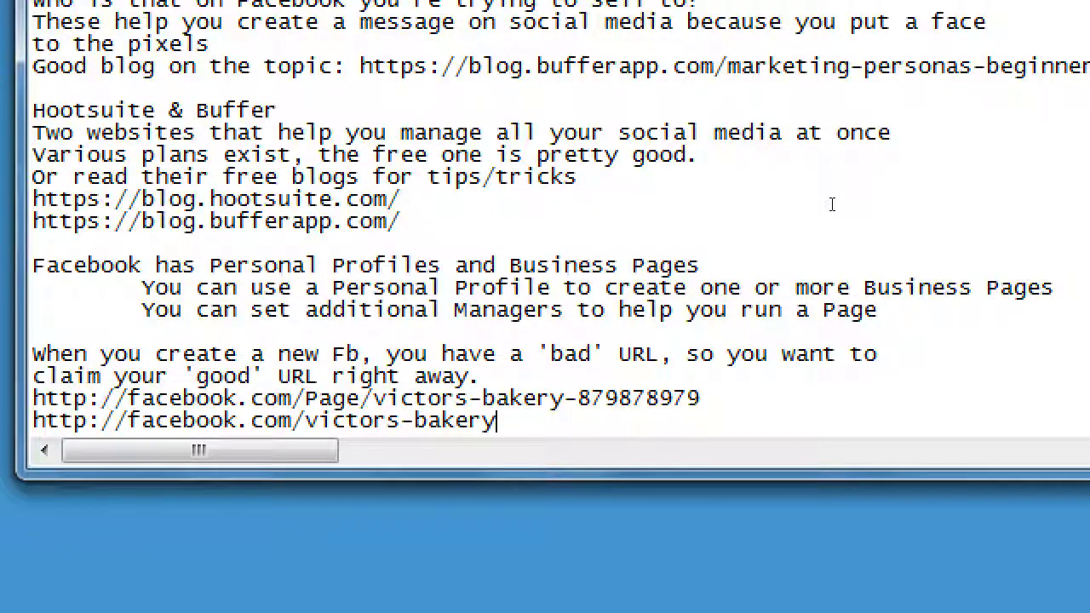
- Try the endings "-san-diego" and "-sd" on the good URL example and remove them again
{"action": "type", "text": "-san-diego"}
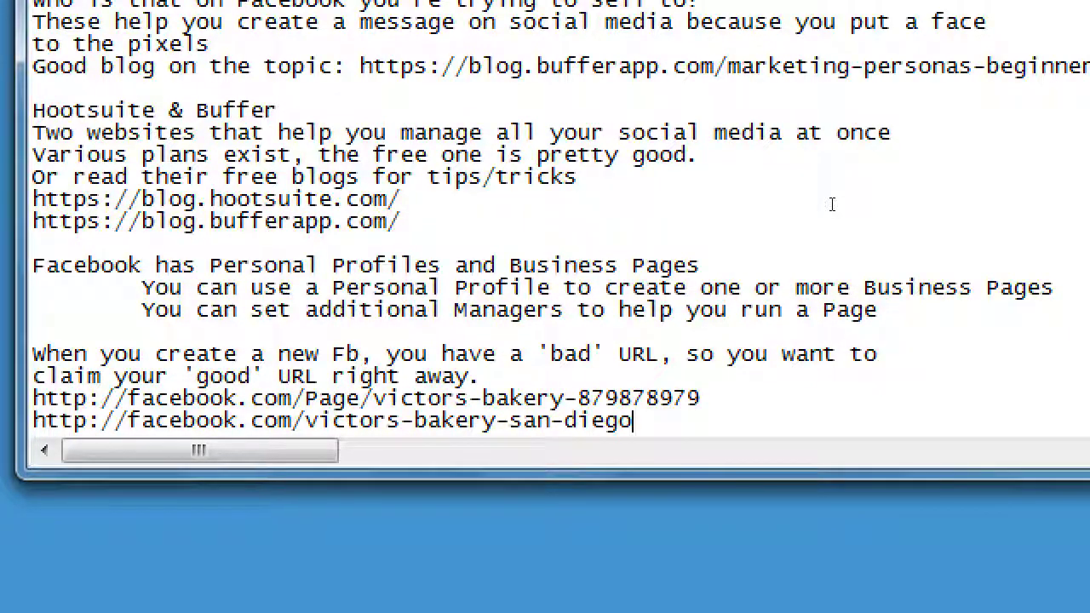
{"action": "key", "text": "BackSpace"}
{"action": "key", "text": "BackSpace"}
{"action": "key", "text": "BackSpace"}
{"action": "key", "text": "BackSpace"}
{"action": "key", "text": "BackSpace"}
{"action": "key", "text": "BackSpace"}
{"action": "key", "text": "BackSpace"}
{"action": "key", "text": "BackSpace"}
{"action": "type", "text": "d"}
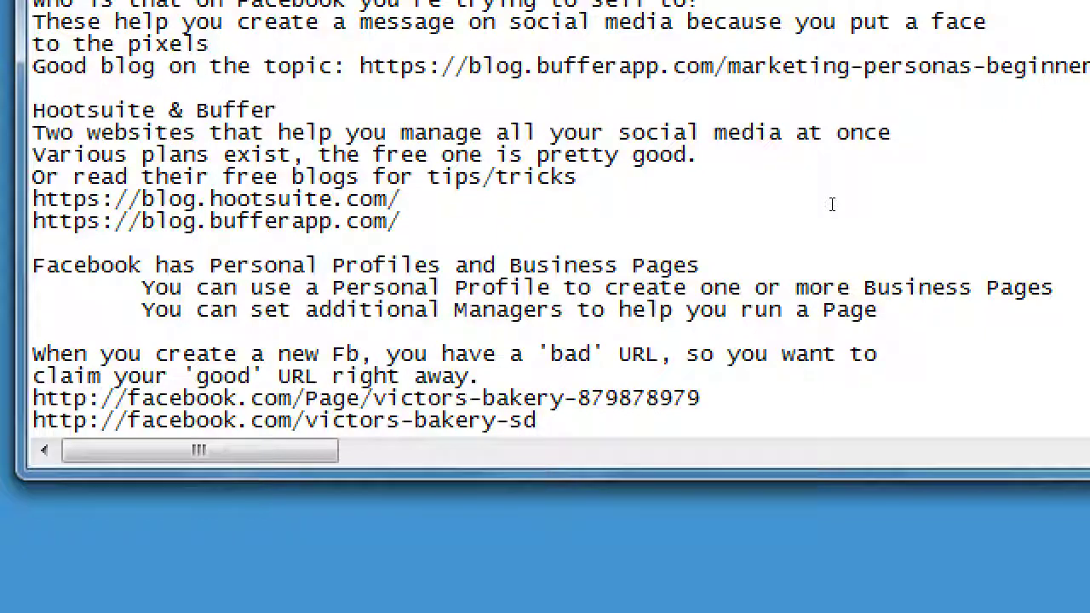
{"action": "key", "text": "BackSpace"}
{"action": "key", "text": "BackSpace"}
{"action": "key", "text": "BackSpace"}
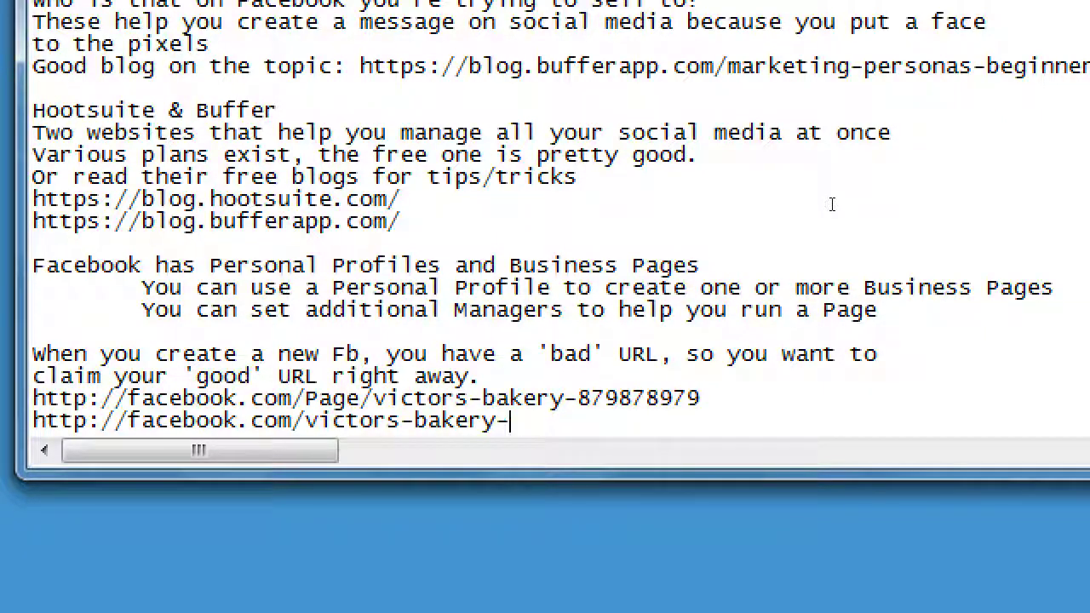
- After a blank line below the URL examples, add "Even if you don't plan to use a network, it's a good idea to claim"
{"action": "key", "text": "Return"}
{"action": "key", "text": "Return"}
{"action": "type", "text": "Even if you don't use"}
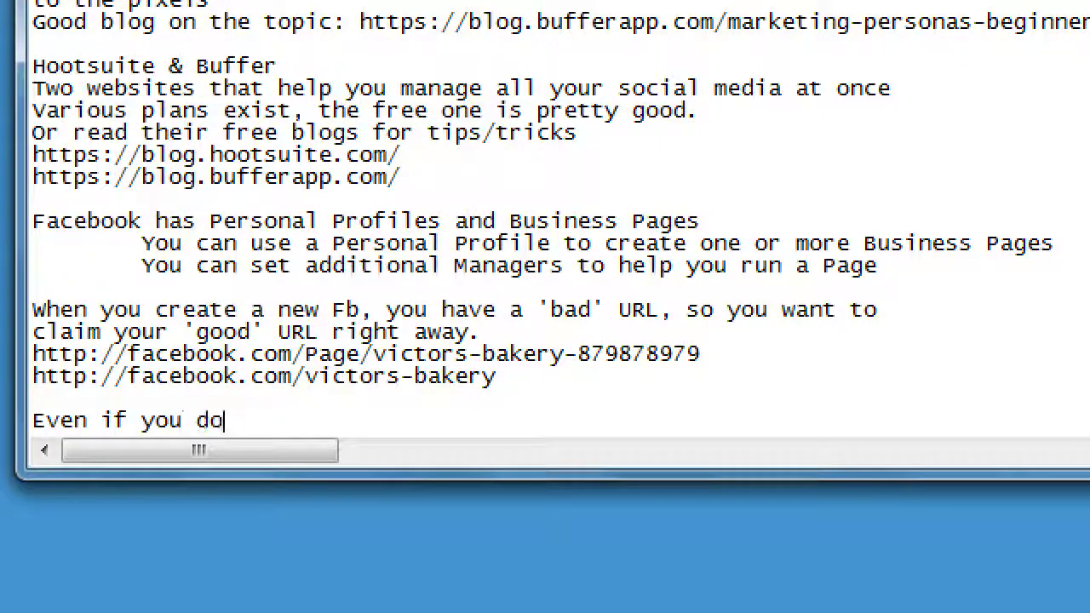
{"action": "key", "text": "BackSpace"}
{"action": "key", "text": "BackSpace"}
{"action": "key", "text": "BackSpace"}
{"action": "type", "text": "pla"}
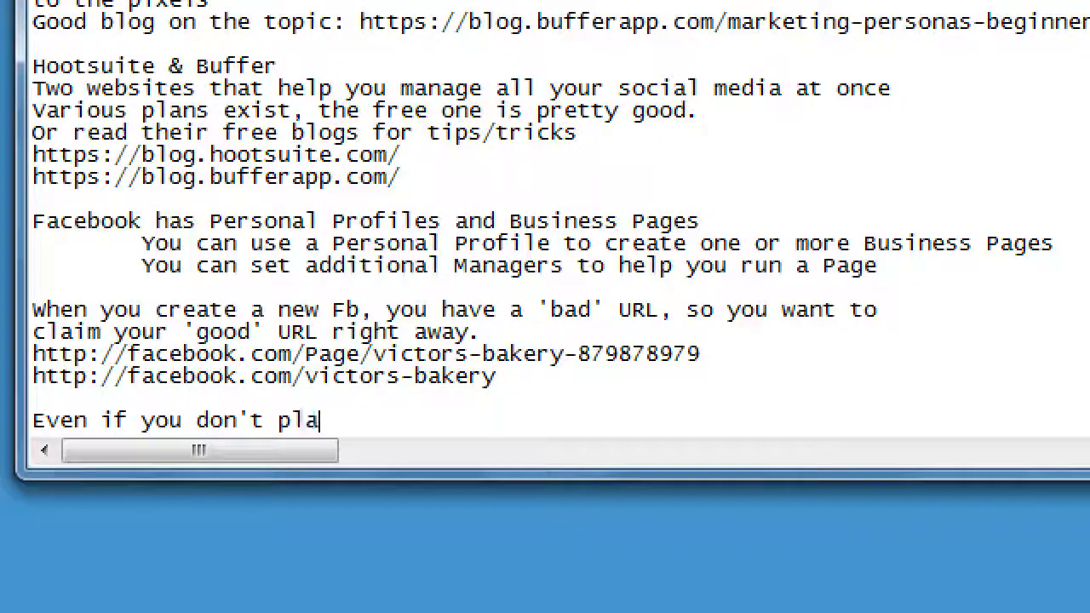
{"action": "type", "text": "n to use a neet"}
{"action": "key", "text": "BackSpace"}
{"action": "key", "text": "BackSpace"}
{"action": "type", "text": "twork, it's a "}
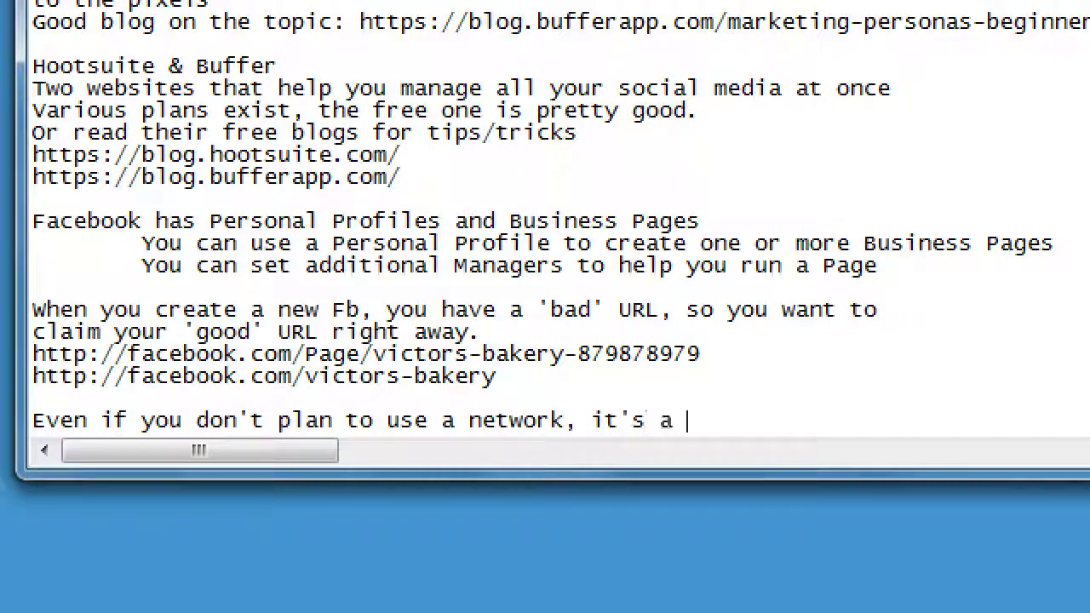
{"action": "type", "text": "good idea to claim"}
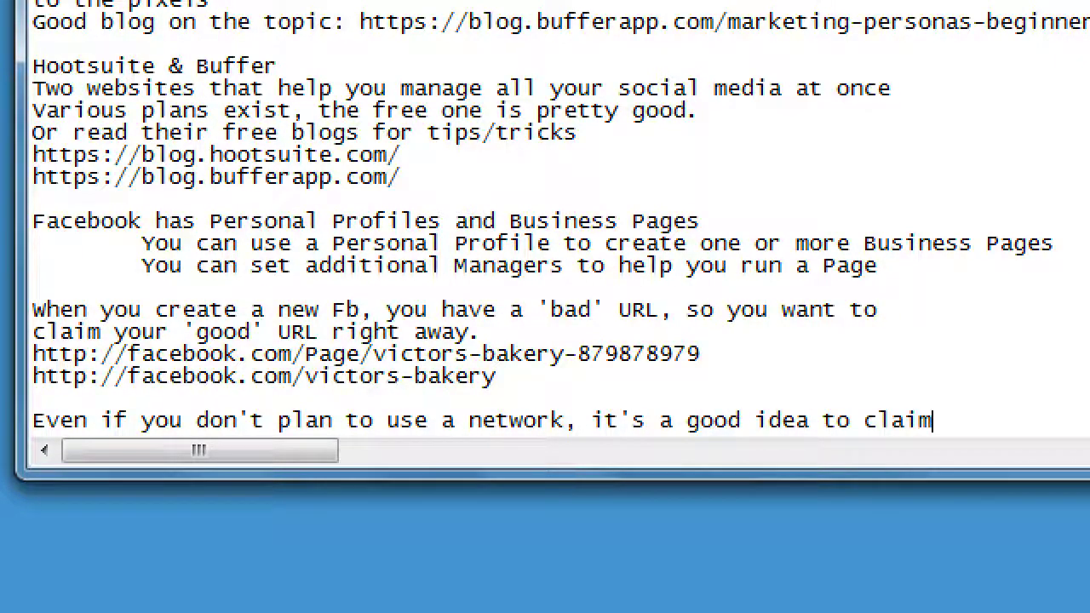
- Continue the sentence on a new line with "your name on it, just in case."
{"action": "key", "text": "Return"}
{"action": "type", "text": "your name i"}
{"action": "key", "text": "BackSpace"}
{"action": "type", "text": "on it, "}
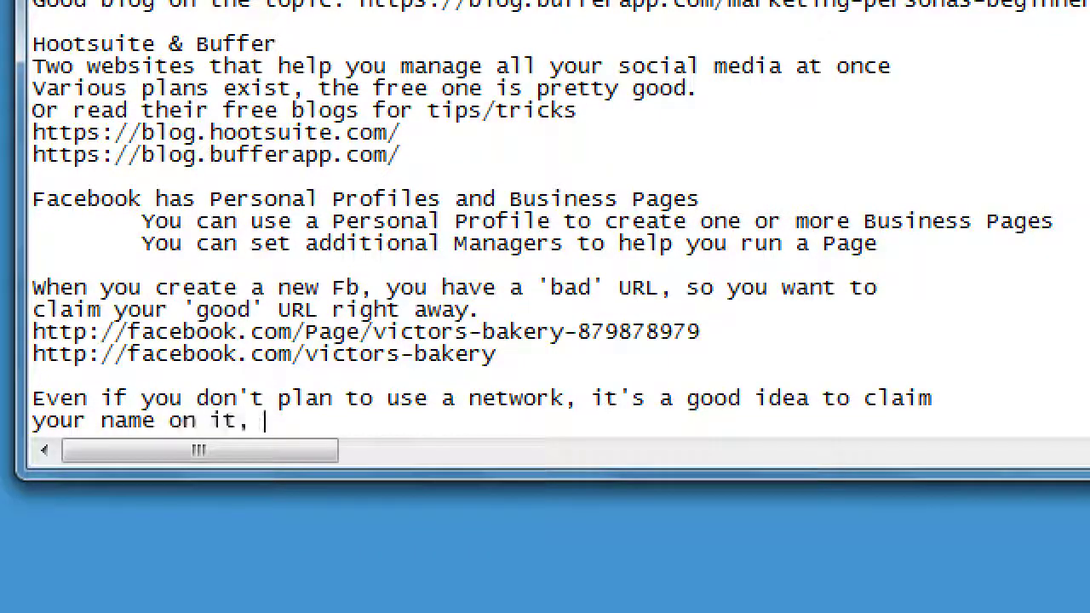
{"action": "type", "text": "just in case."}
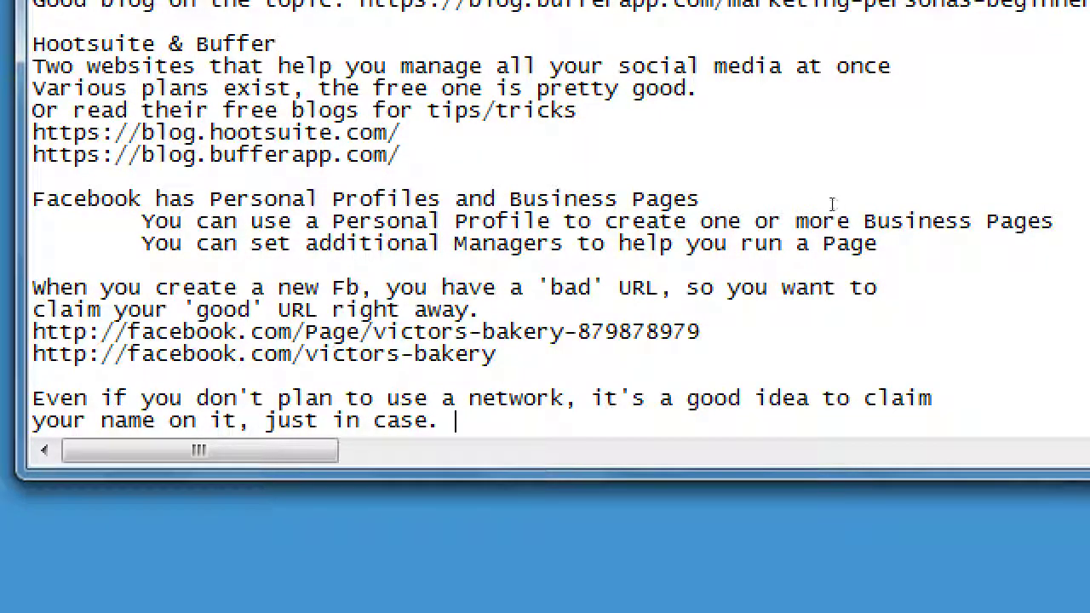
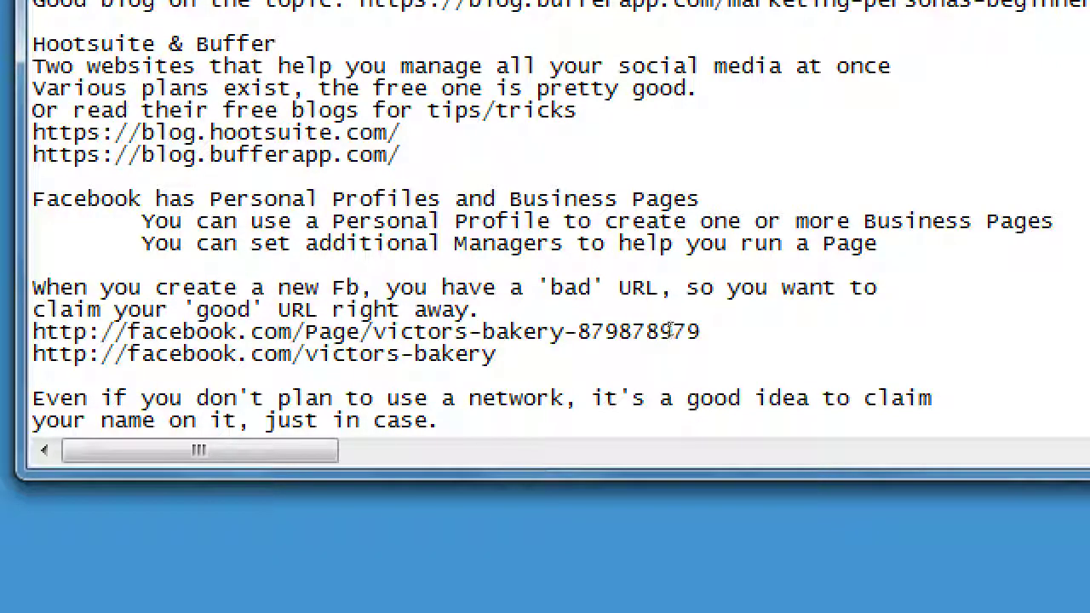
- Switch to Chrome and open facebook.com
{"action": "key", "text": "super+minus"}
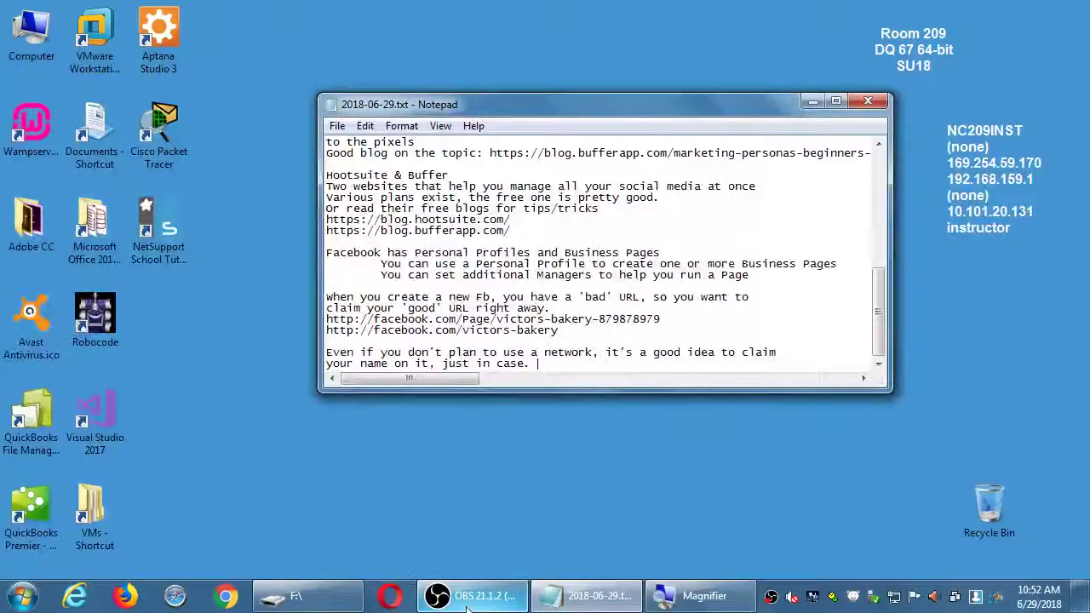
{"action": "left_click", "coordinate": [226, 597]}
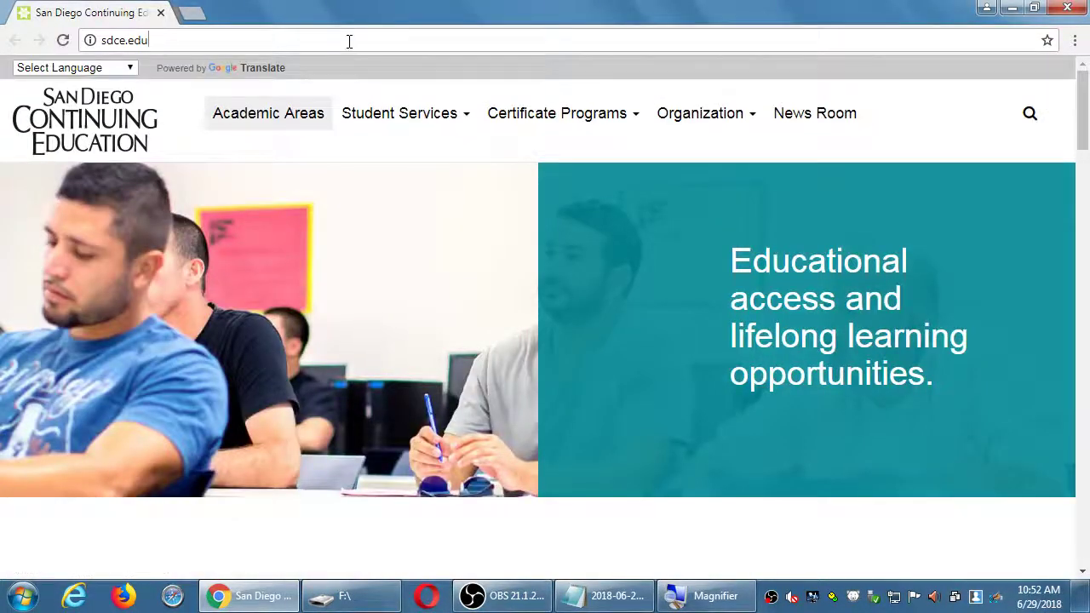
{"action": "left_click", "coordinate": [348, 40]}
{"action": "type", "text": "f"}
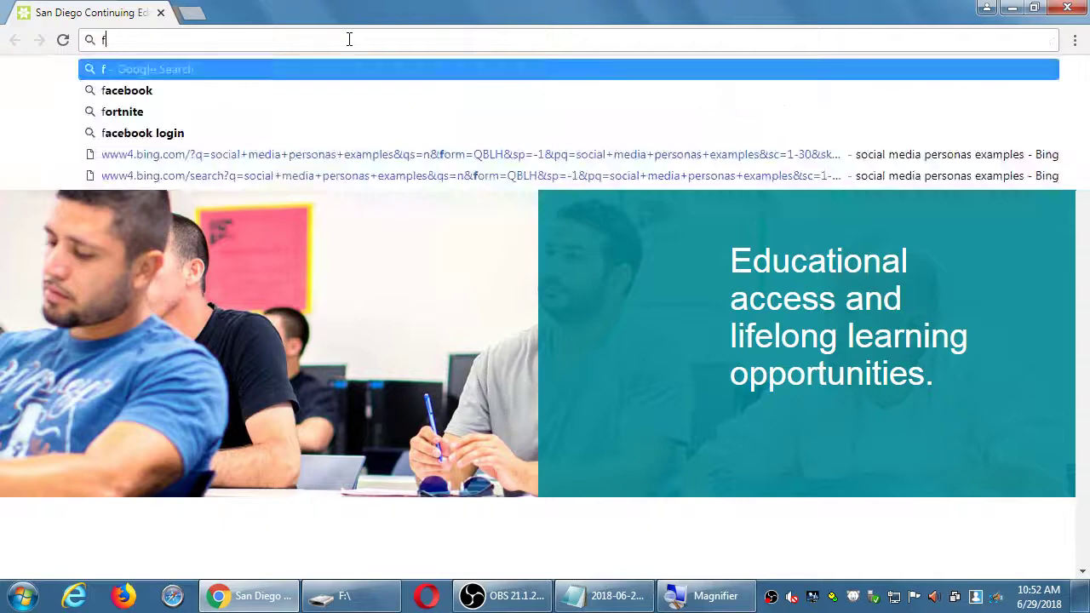
{"action": "type", "text": "acebook.com"}
{"action": "key", "text": "Return"}
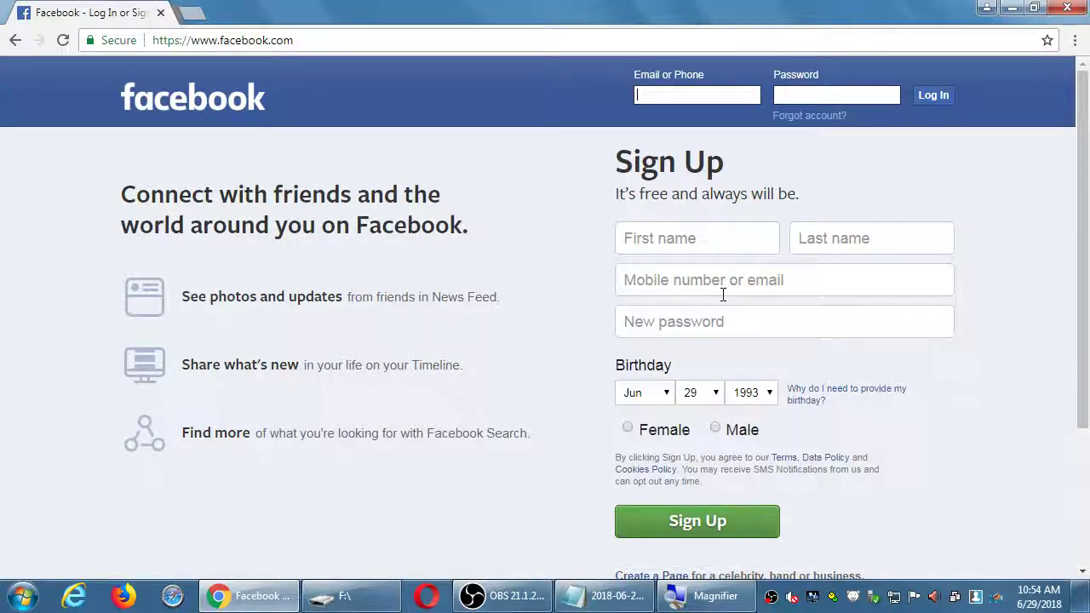
- Return to the 2018-06-29.txt notes in Notepad and add the line "Two ways:" after a blank line at the end
{"action": "left_click", "coordinate": [611, 601]}
{"action": "key", "text": "super+plus"}
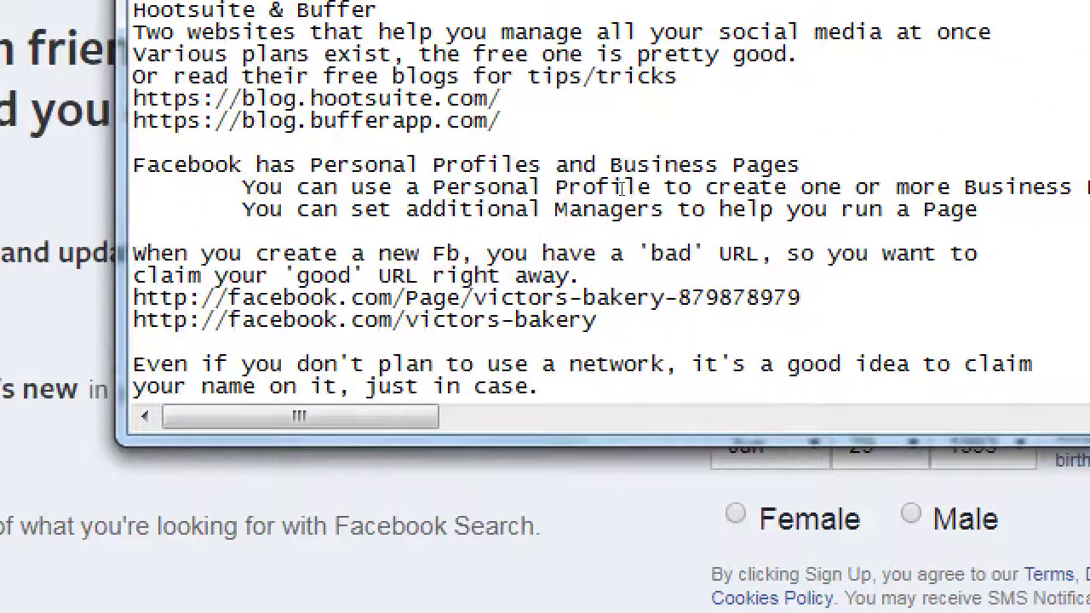
{"action": "key", "text": "Return"}
{"action": "key", "text": "Return"}
{"action": "type", "text": "Two ways:"}
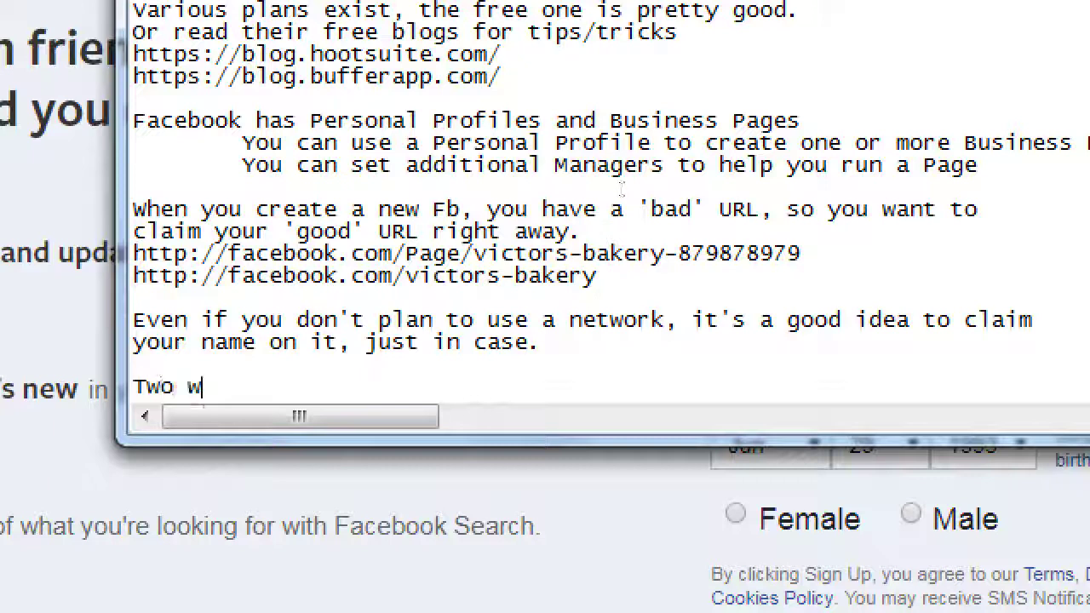
- Add the indented line "Use your existing personal profile to then create your biz page" under "Two ways:"
{"action": "key", "text": "Return"}
{"action": "key", "text": "Tab"}
{"action": "type", "text": "Use ytour"}
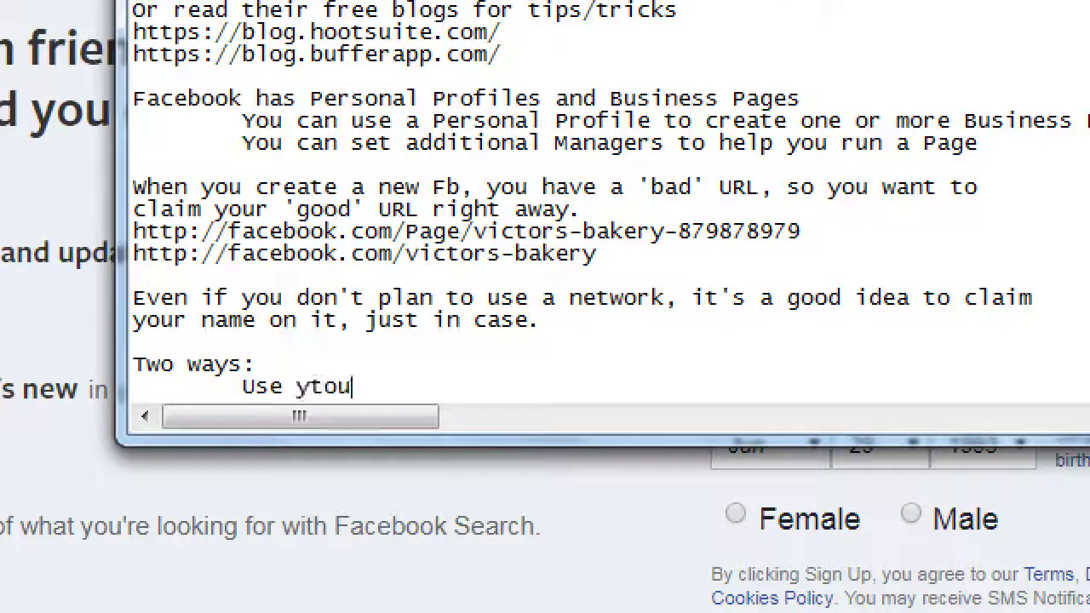
{"action": "key", "text": "BackSpace"}
{"action": "key", "text": "BackSpace"}
{"action": "key", "text": "BackSpace"}
{"action": "key", "text": "BackSpace"}
{"action": "type", "text": "our exis"}
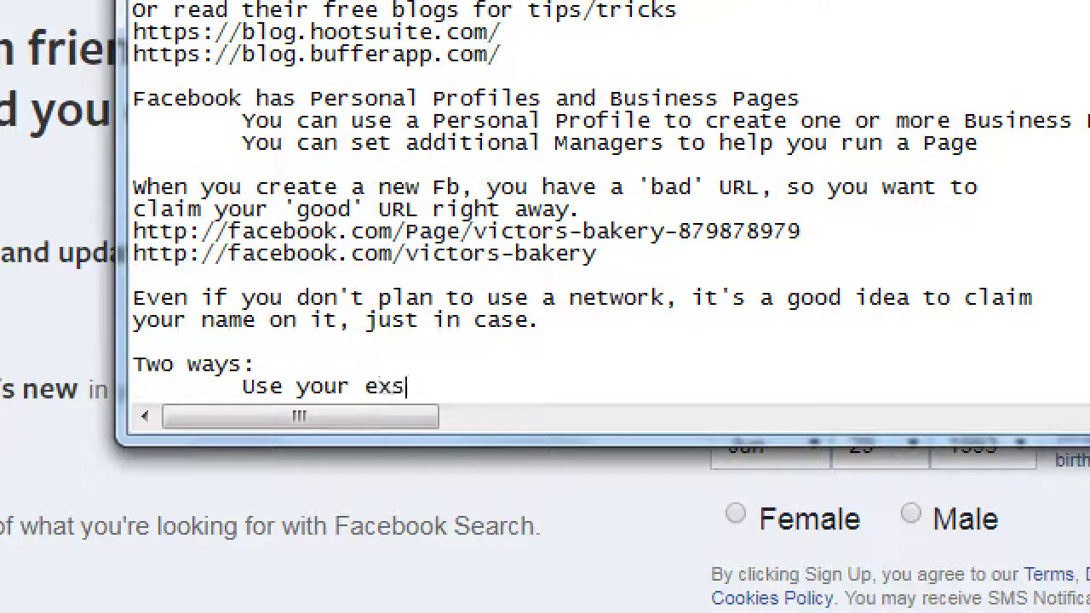
{"action": "key", "text": "BackSpace"}
{"action": "type", "text": "isting persol"}
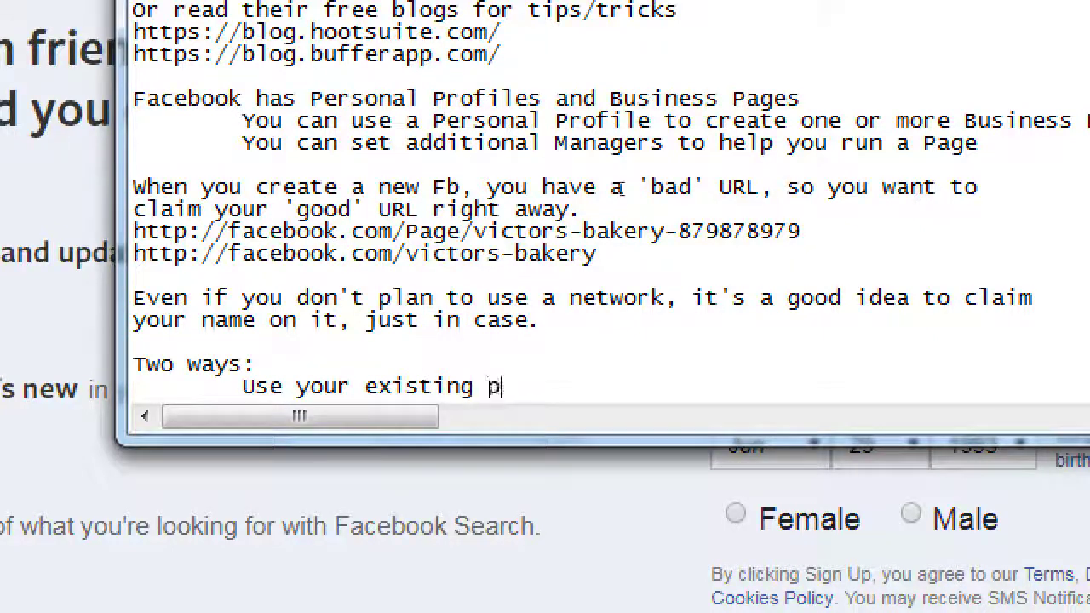
{"action": "key", "text": "BackSpace"}
{"action": "key", "text": "BackSpace"}
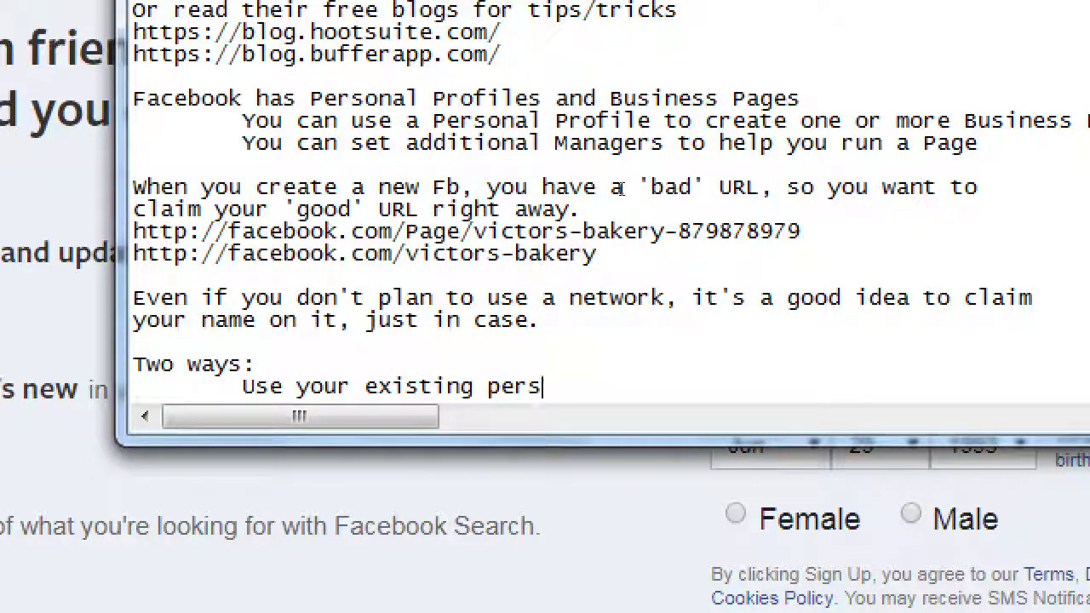
{"action": "type", "text": "onal "}
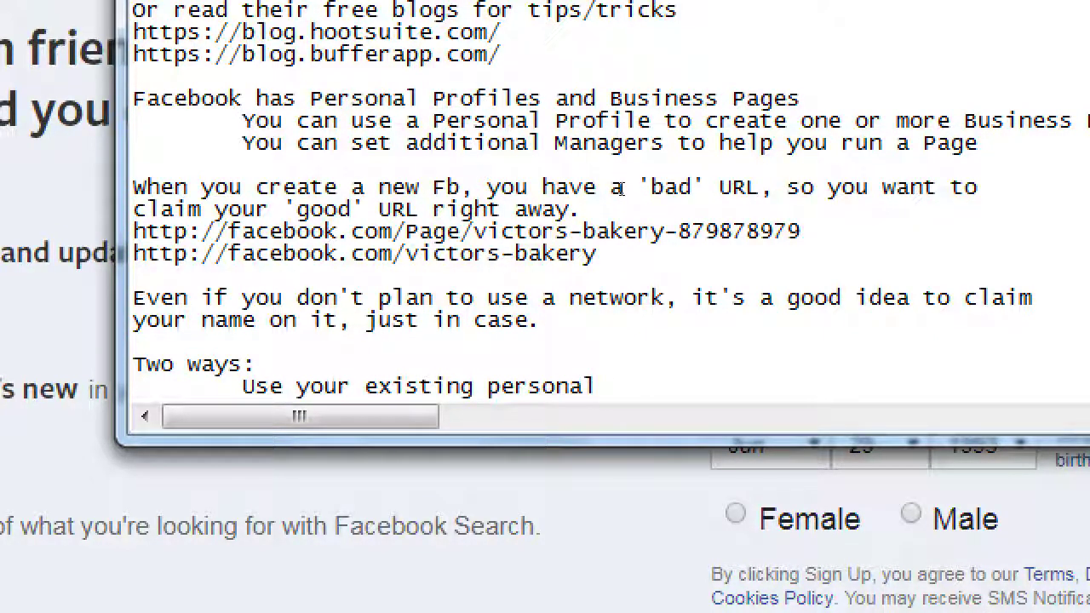
{"action": "type", "text": "profile to then c"}
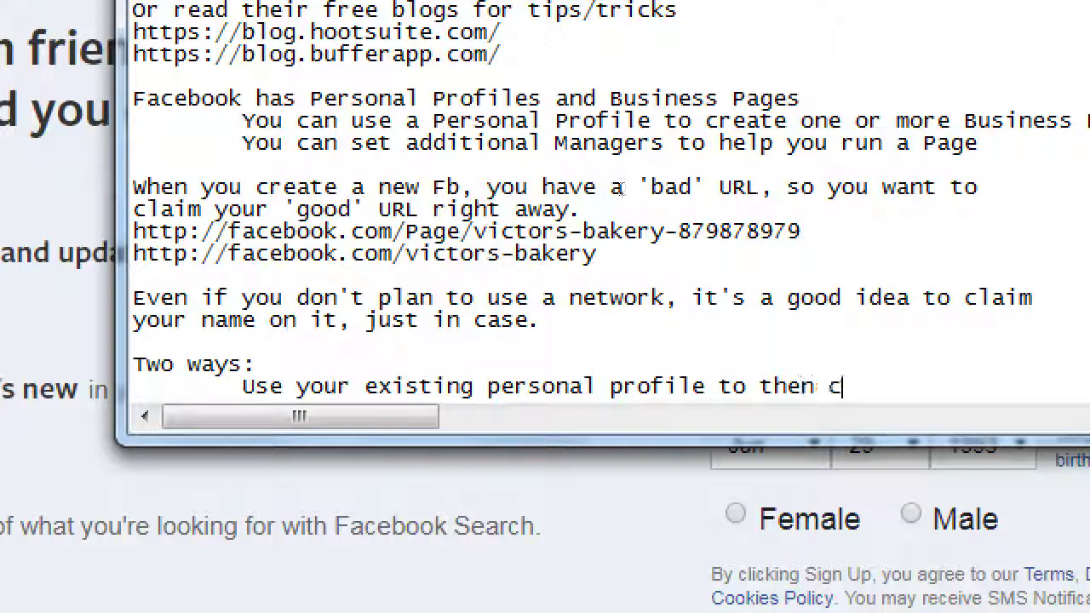
{"action": "type", "text": "reate your biz page"}
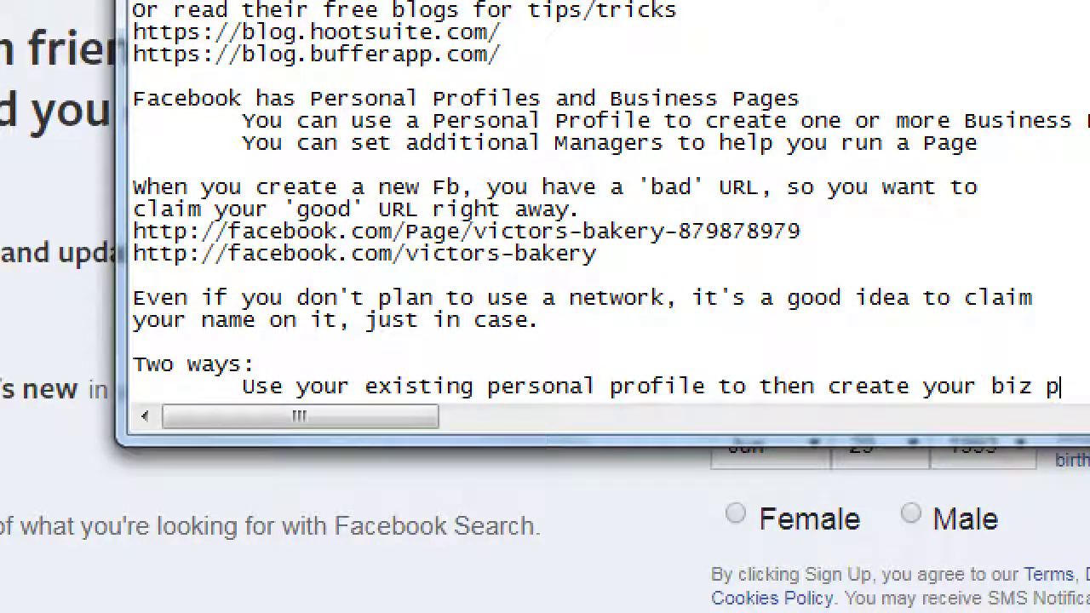
- Add the remark "(they will not be linked)" on a new line, indented two levels
{"action": "key", "text": "Return"}
{"action": "key", "text": "Tab"}
{"action": "key", "text": "Tab"}
{"action": "type", "text": "(they wil"}
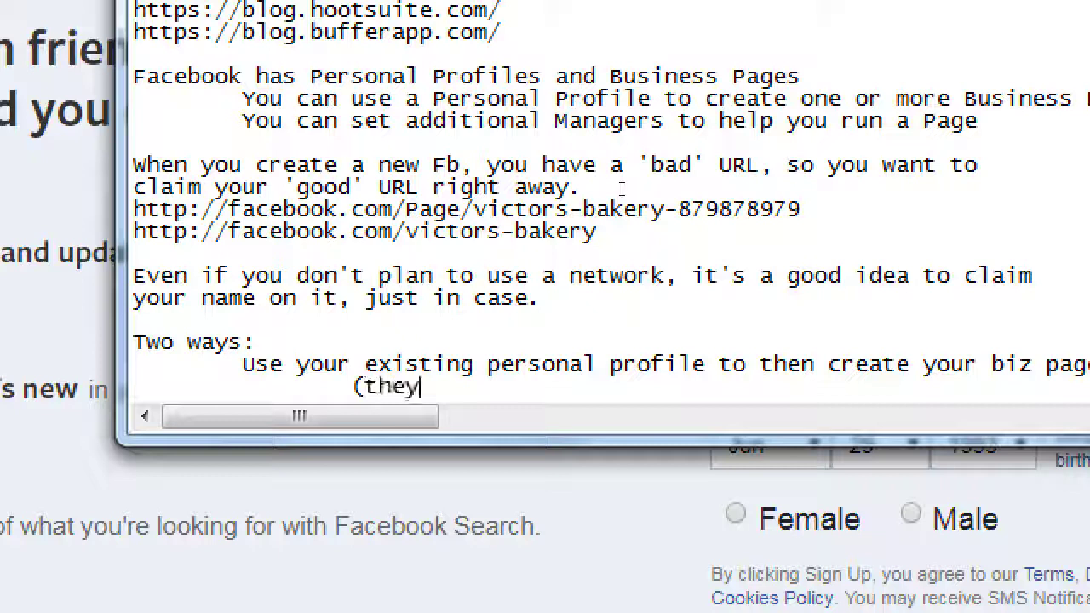
{"action": "type", "text": "l not be linked)"}
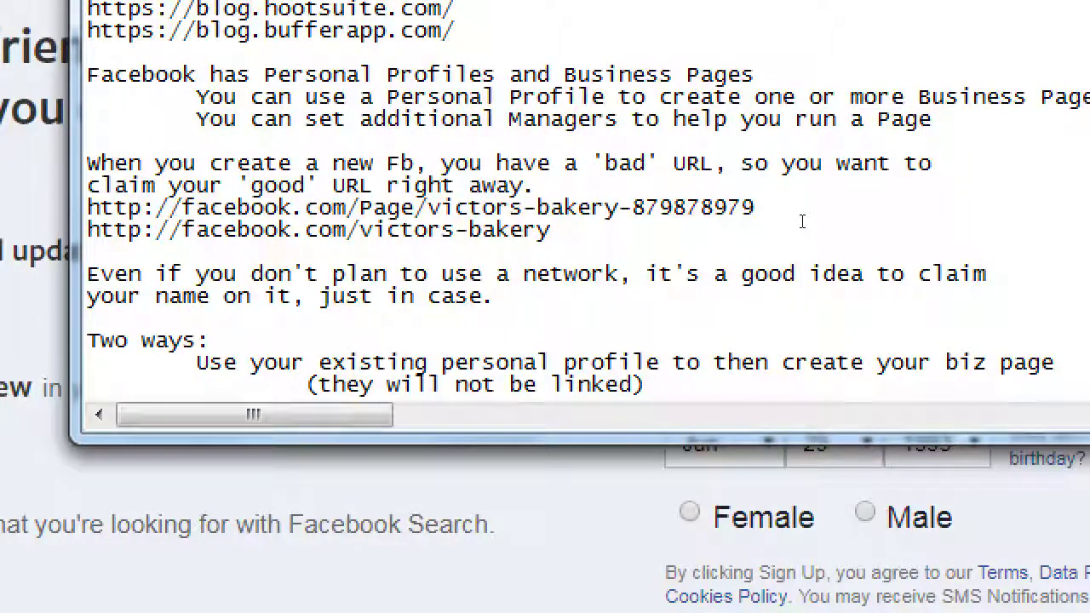
- Begin the second option on a new line, indented one level, with "Or use a"
{"action": "key", "text": "Return"}
{"action": "key", "text": "Tab"}
{"action": "type", "text": "Or create"}
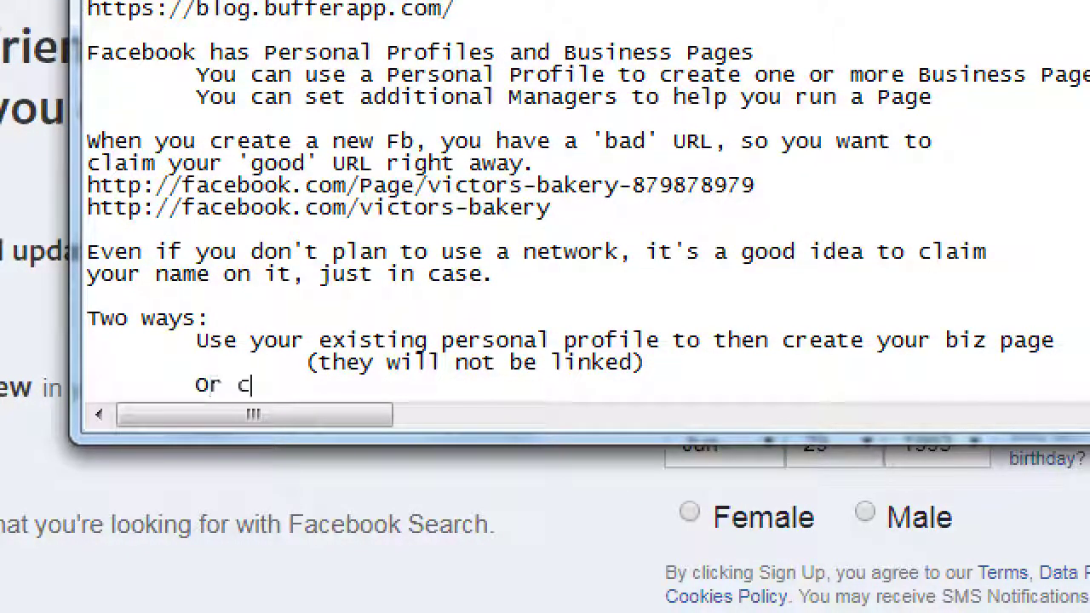
{"action": "key", "text": "BackSpace"}
{"action": "type", "text": "te a"}
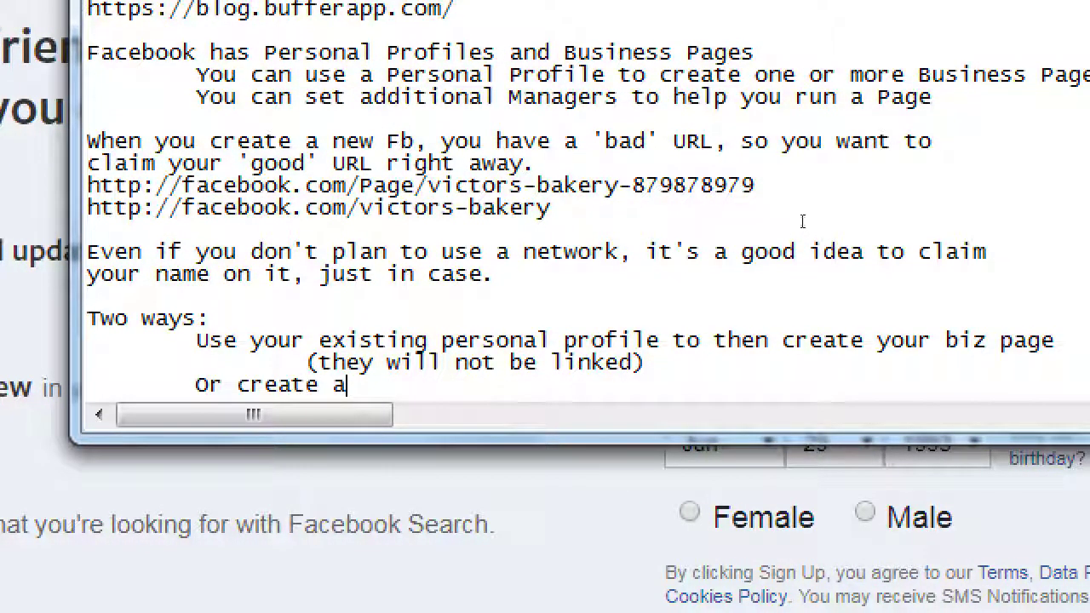
{"action": "key", "text": "BackSpace"}
{"action": "key", "text": "BackSpace"}
{"action": "key", "text": "BackSpace"}
{"action": "key", "text": "BackSpace"}
{"action": "key", "text": "BackSpace"}
{"action": "key", "text": "BackSpace"}
{"action": "key", "text": "BackSpace"}
{"action": "key", "text": "BackSpace"}
{"action": "type", "text": "use a "}
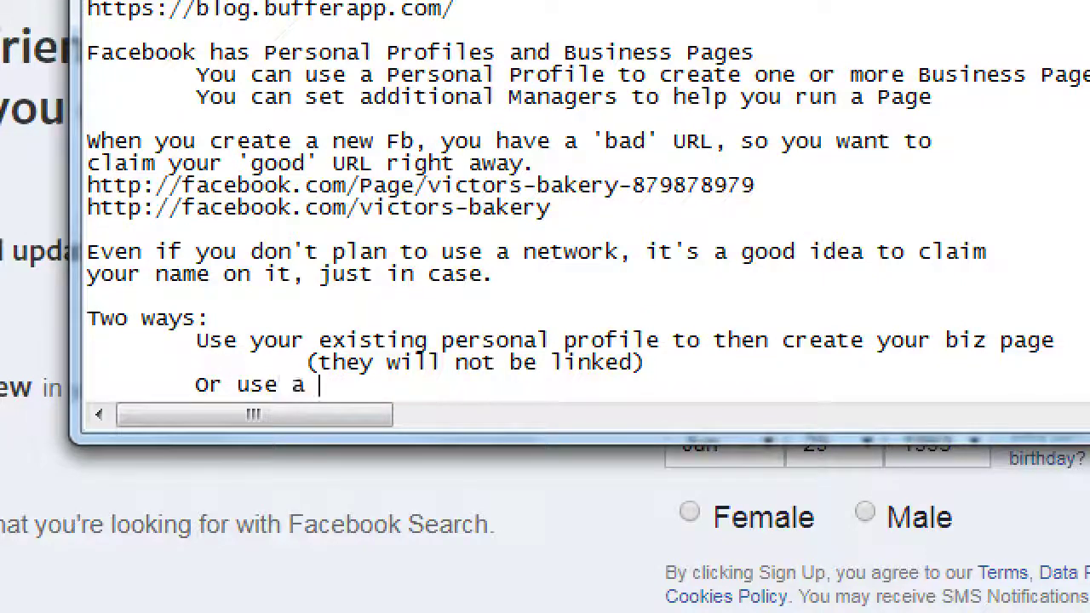
- Complete the second option's line with "different email account to then create a personal profile,"
{"action": "type", "text": "different email account "}
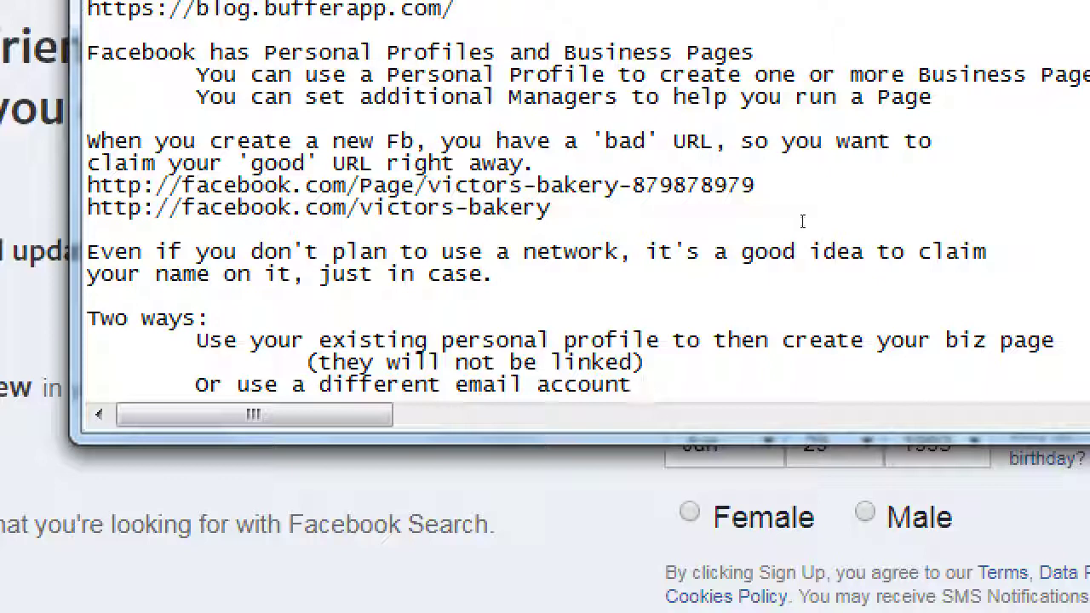
{"action": "type", "text": "to then create a"}
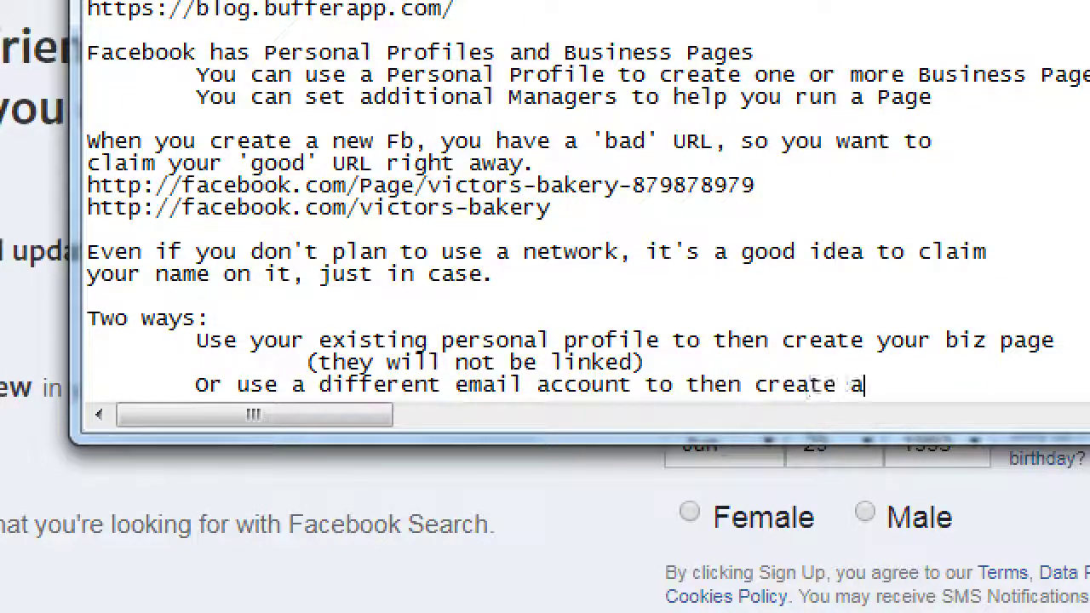
{"action": "type", "text": " personal page"}
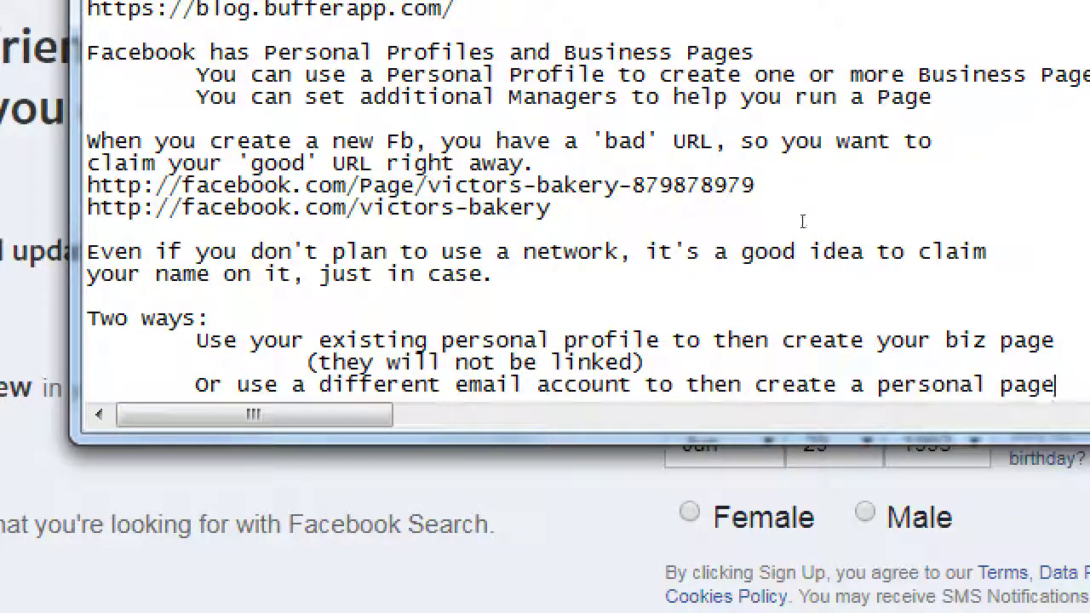
{"action": "type", "text": ","}
{"action": "key", "text": "BackSpace"}
{"action": "key", "text": "BackSpace"}
{"action": "key", "text": "BackSpace"}
{"action": "type", "text": "roil"}
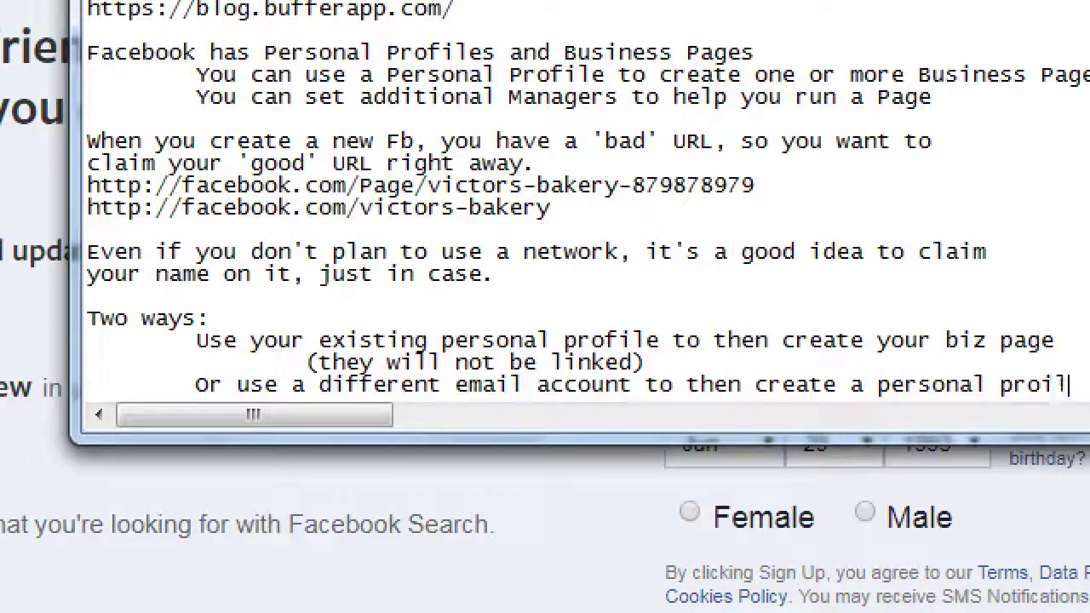
{"action": "key", "text": "BackSpace"}
{"action": "key", "text": "BackSpace"}
{"action": "type", "text": "file"}
- Finish the second option on a new line indented two levels with "then create the business page."
{"action": "key", "text": "Return"}
{"action": "key", "text": "Tab"}
{"action": "key", "text": "Tab"}
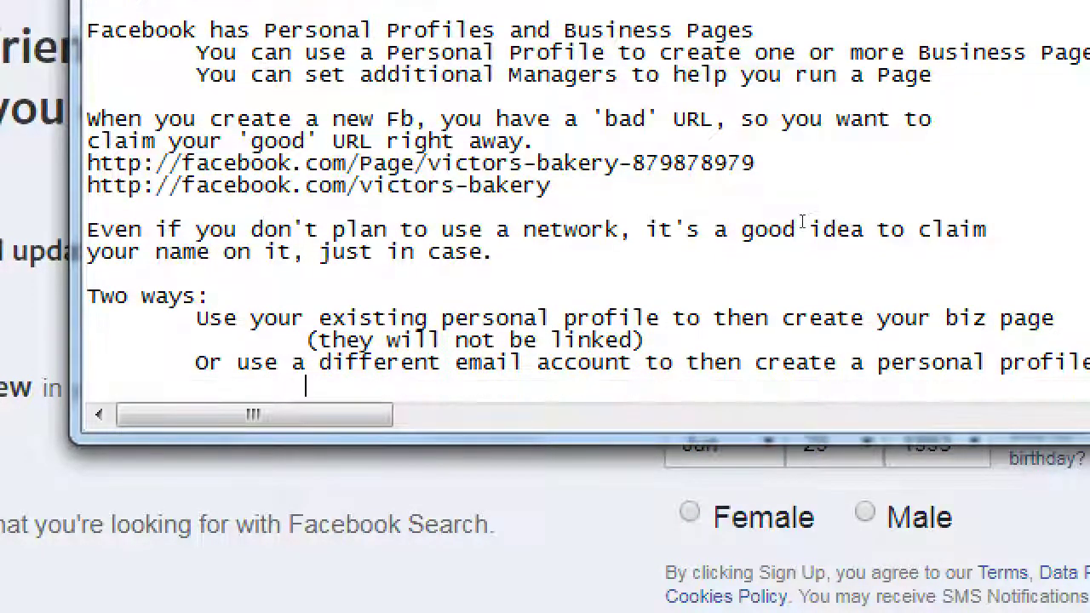
{"action": "type", "text": "then create th"}
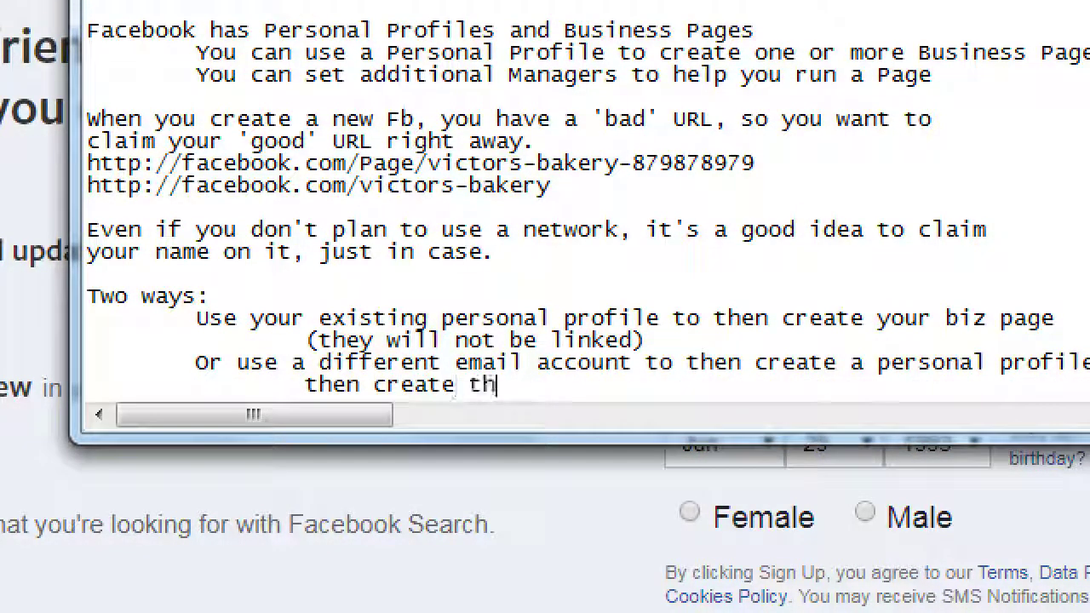
{"action": "type", "text": "e business page."}
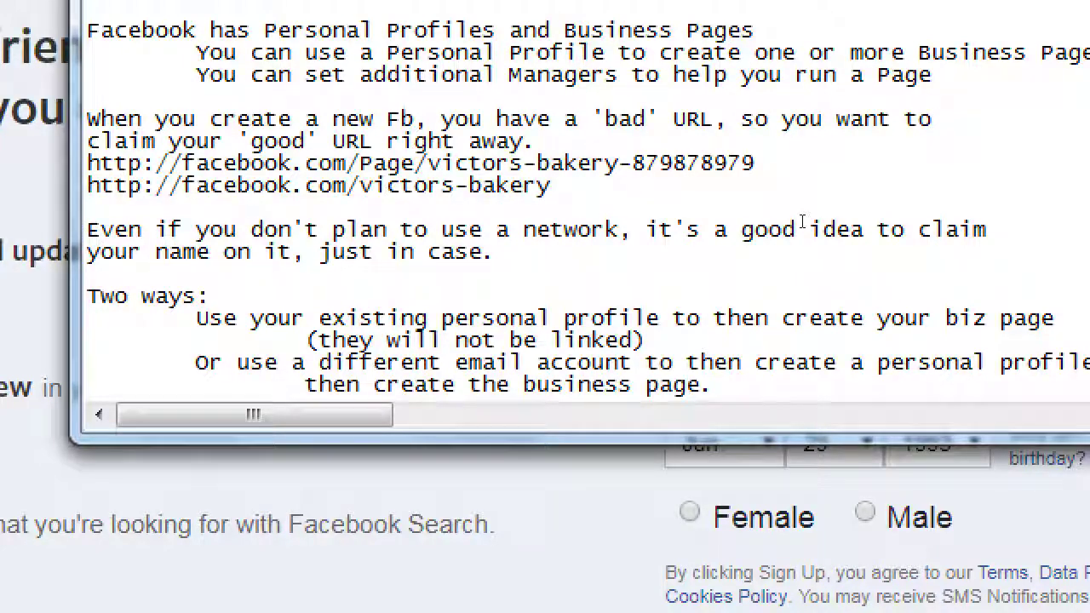
- Minimize the notes to return to Facebook's sign-up form, highlight its heading, and open the explanation of why a birthday is required
{"action": "key", "text": "super+minus"}
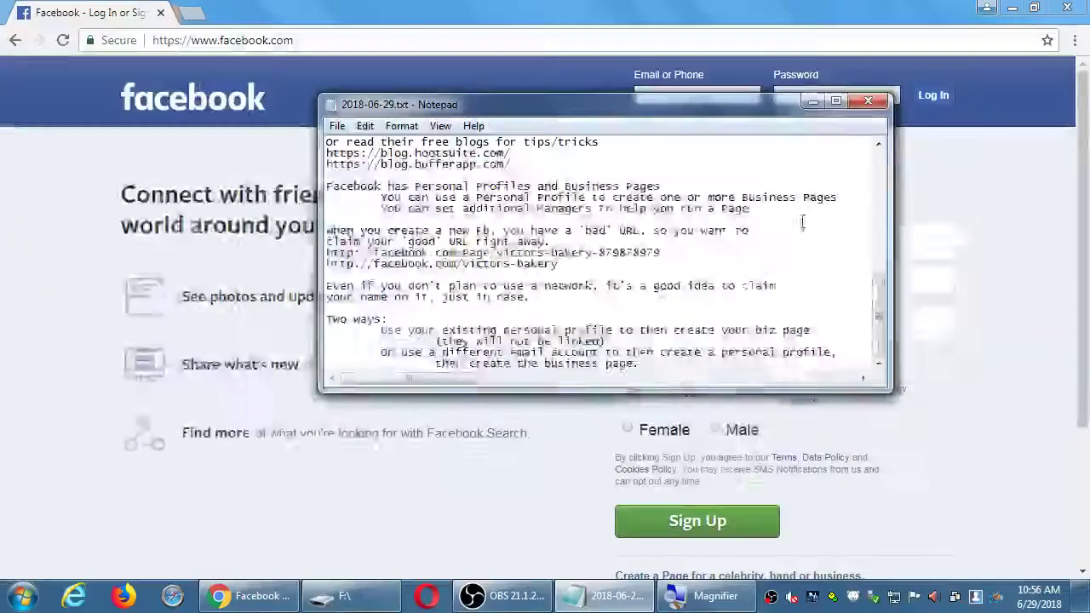
{"action": "left_click", "coordinate": [813, 101]}
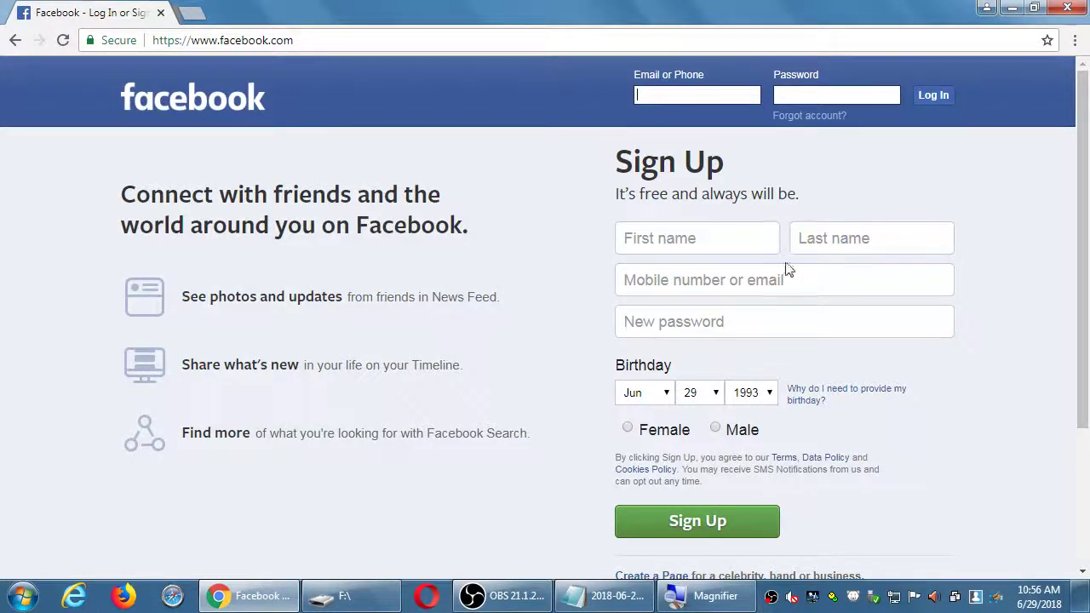
{"action": "left_click_drag", "start_coordinate": [633, 162], "coordinate": [785, 172]}
{"action": "left_click", "coordinate": [846, 393]}
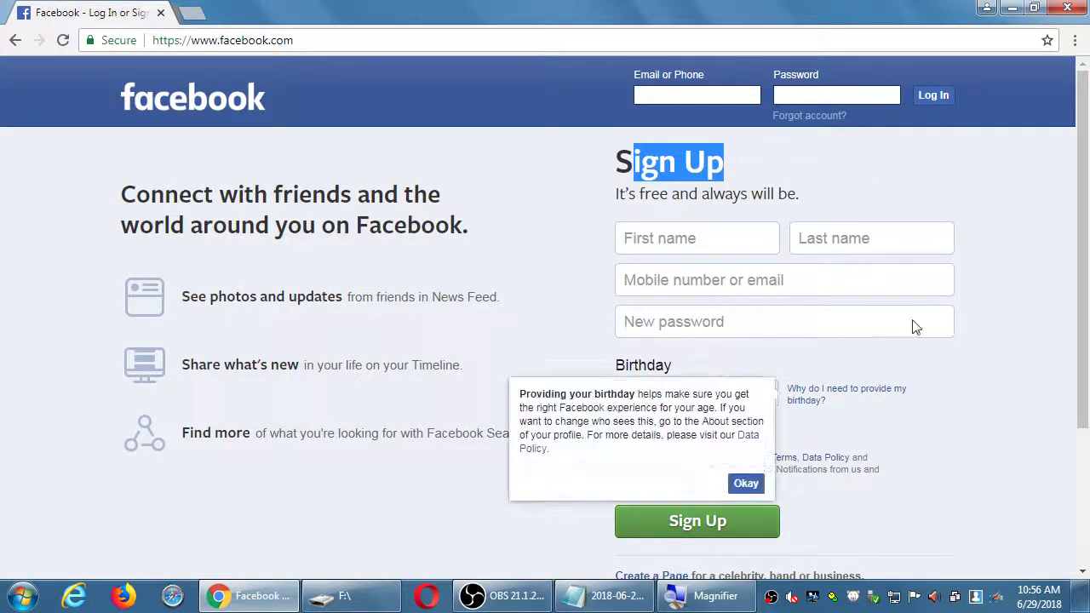
- Close the birthday explanation on Facebook's sign-up form, and briefly open and dismiss it once more
{"action": "left_click", "coordinate": [574, 263]}
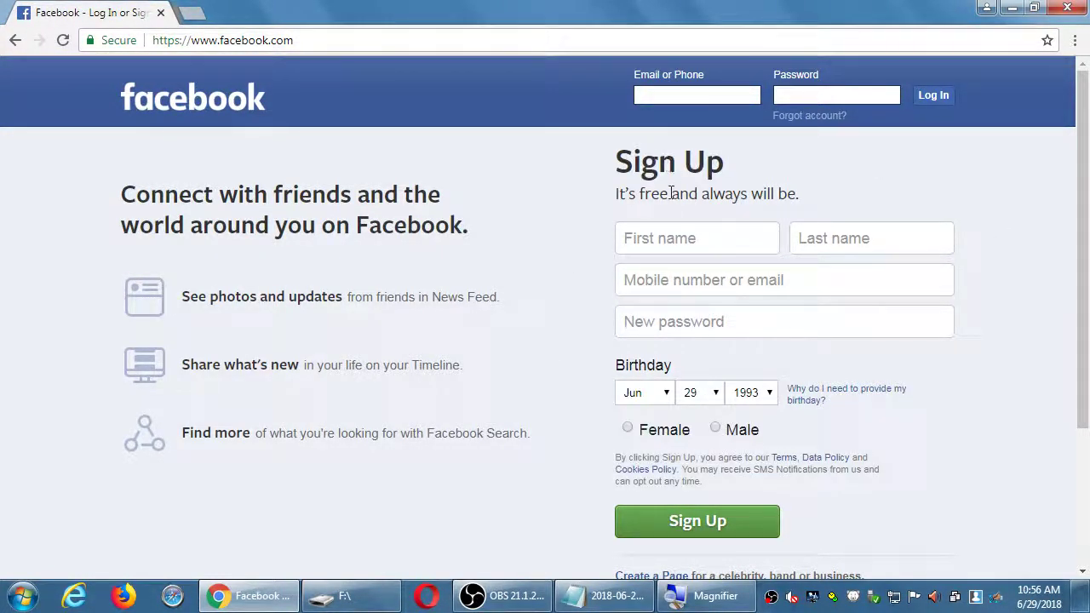
{"action": "left_click", "coordinate": [800, 392]}
{"action": "left_click", "coordinate": [741, 302]}
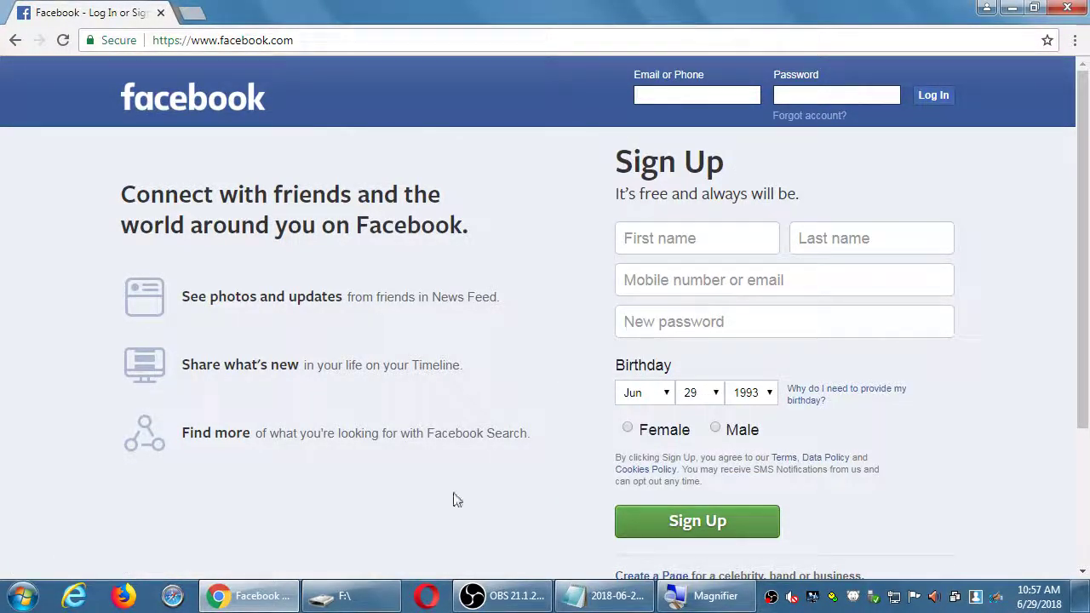
{"action": "left_click", "coordinate": [500, 598]}
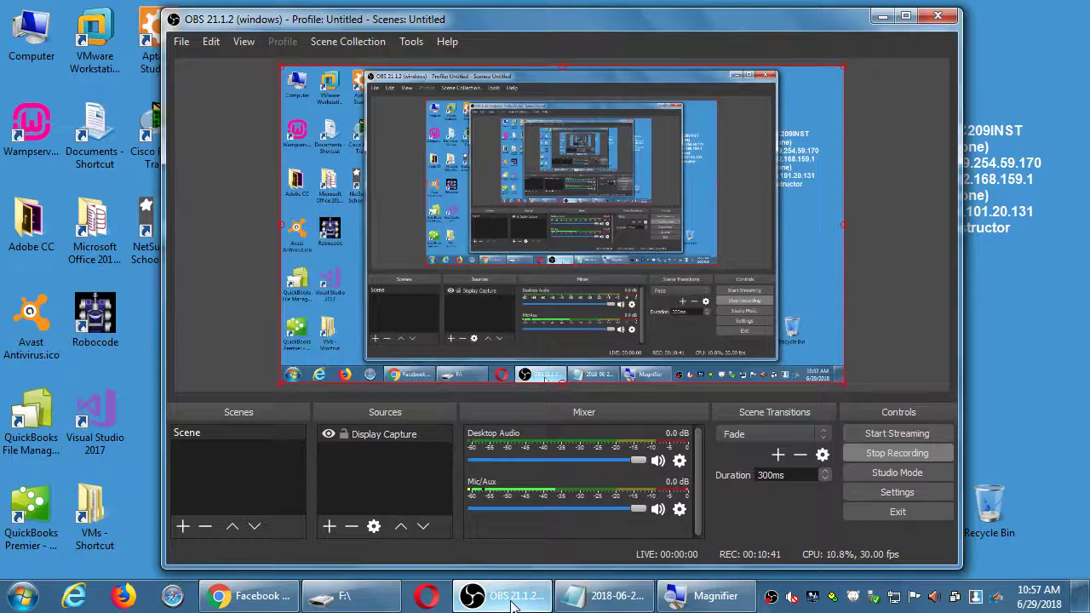
{"action": "left_click", "coordinate": [503, 596]}
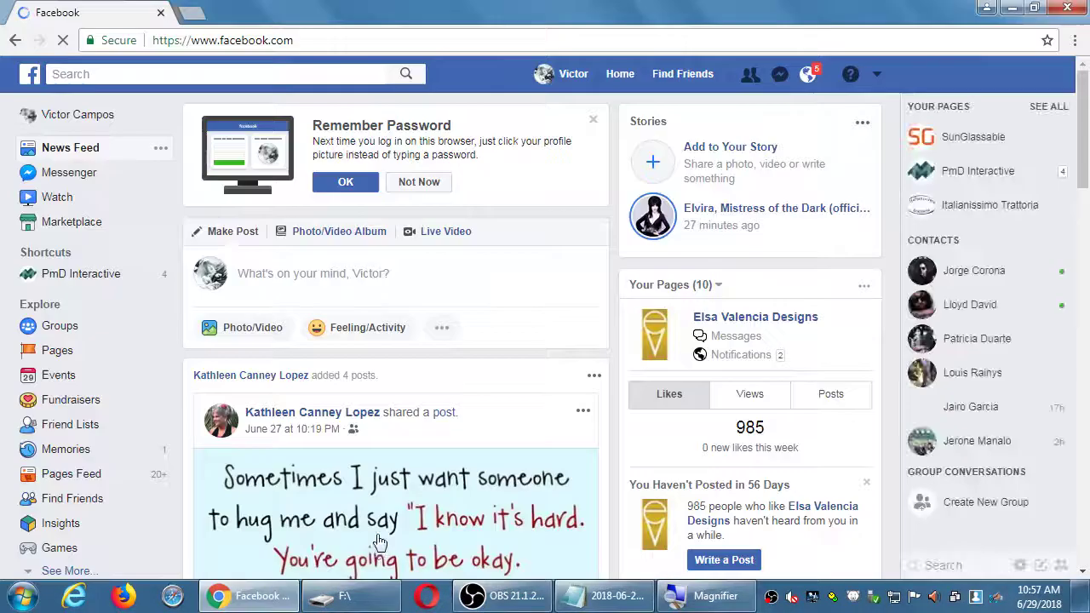
{"action": "left_click", "coordinate": [247, 596]}
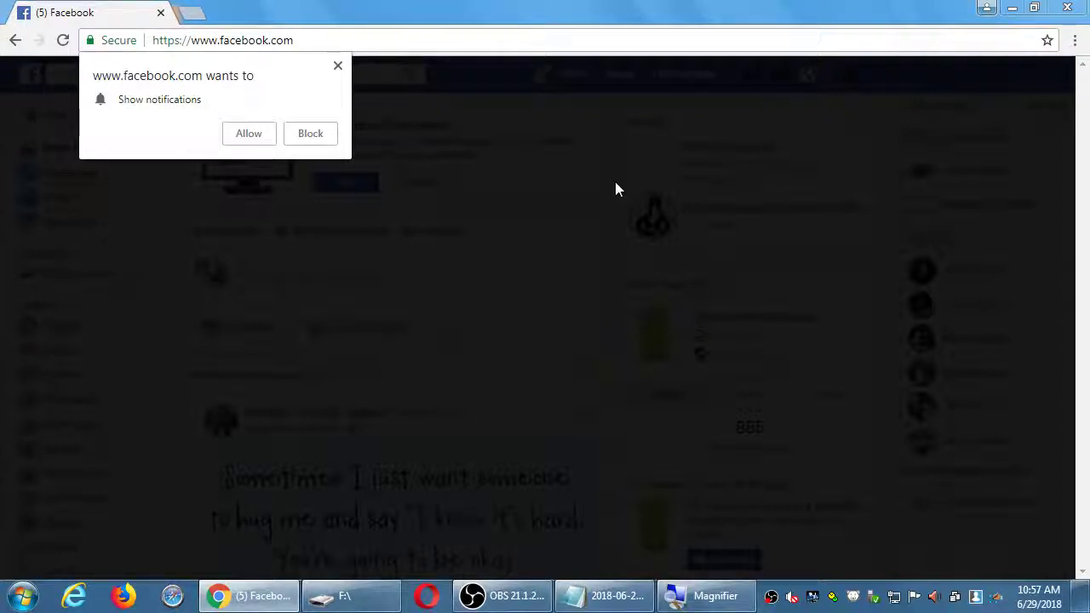
- Block Facebook's browser notifications, dismiss the permission hint, and decline the offer to remember the password
{"action": "left_click", "coordinate": [311, 135]}
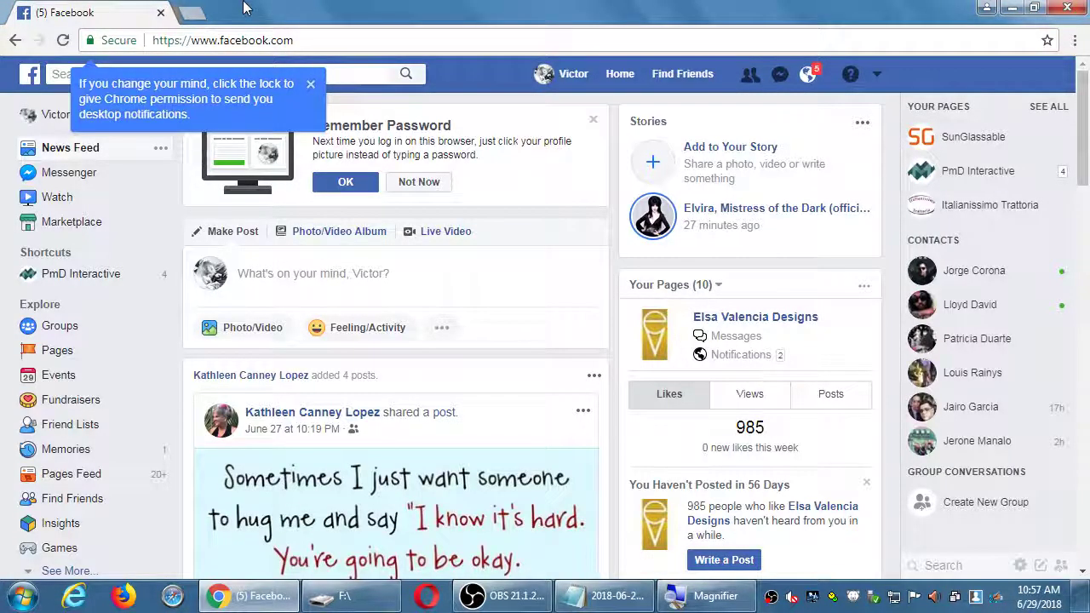
{"action": "left_click", "coordinate": [310, 87]}
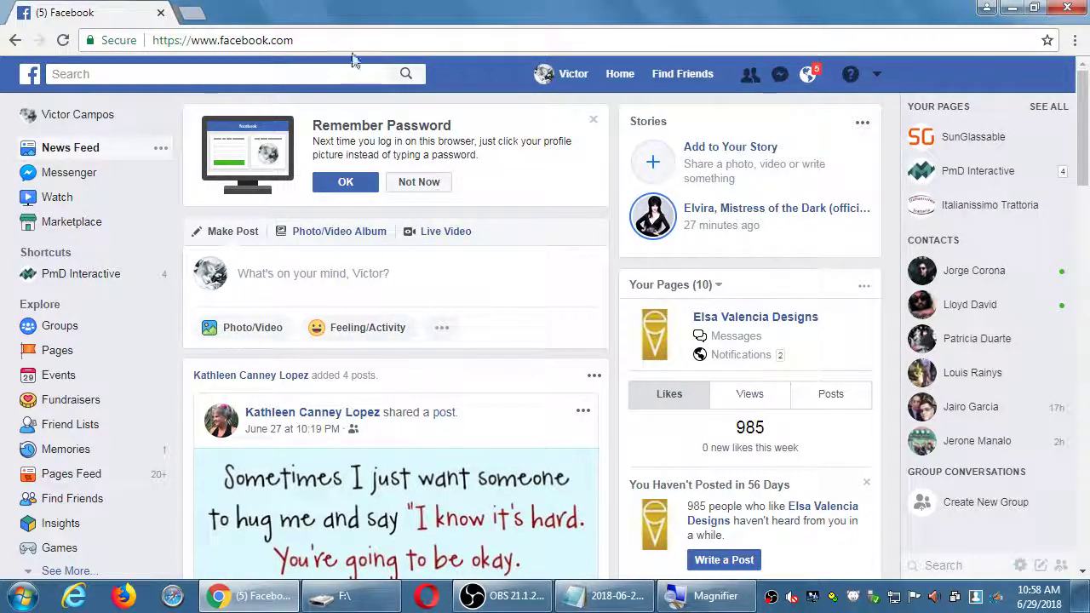
{"action": "left_click", "coordinate": [419, 182]}
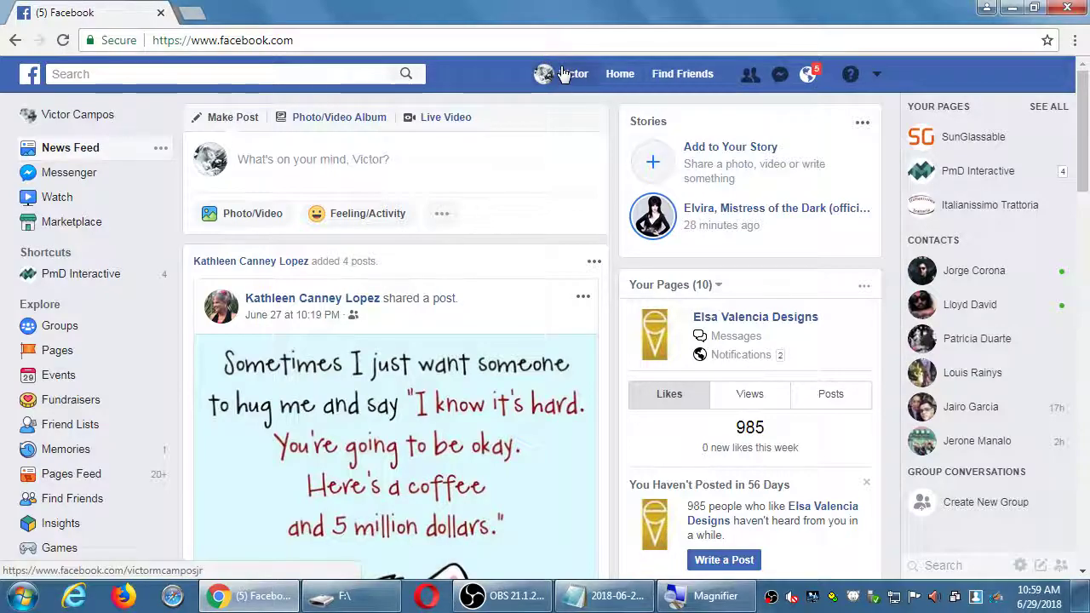
- Look through the personal news feed and open the full list of managed pages from the account menu
{"action": "scroll", "coordinate": [601, 212], "scroll_direction": "down", "scroll_amount": 3}
{"action": "scroll", "coordinate": [602, 212], "scroll_direction": "down", "scroll_amount": 12}
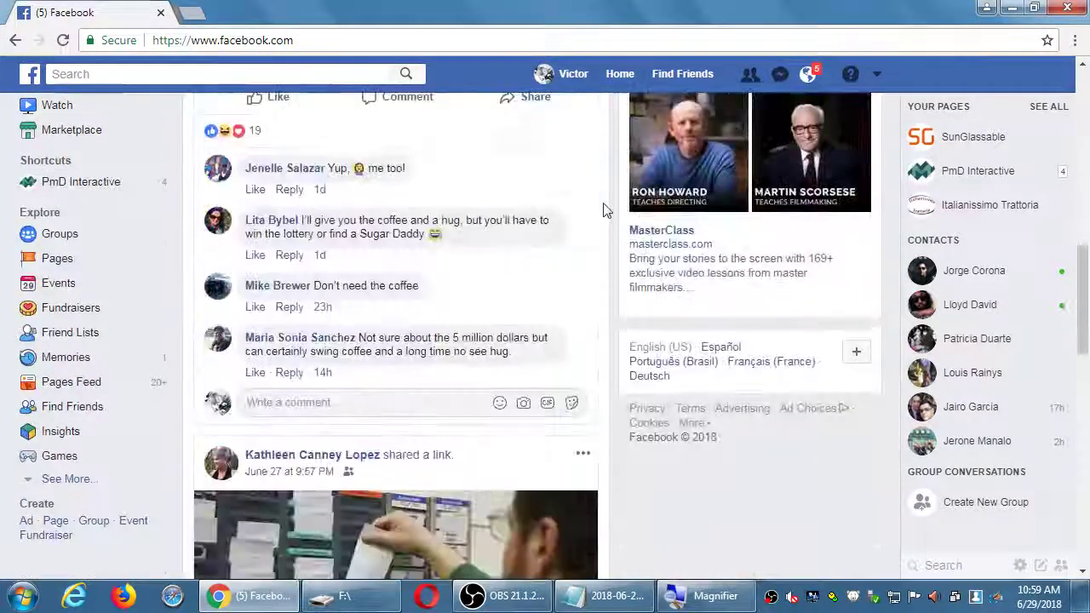
{"action": "scroll", "coordinate": [603, 211], "scroll_direction": "up", "scroll_amount": 15}
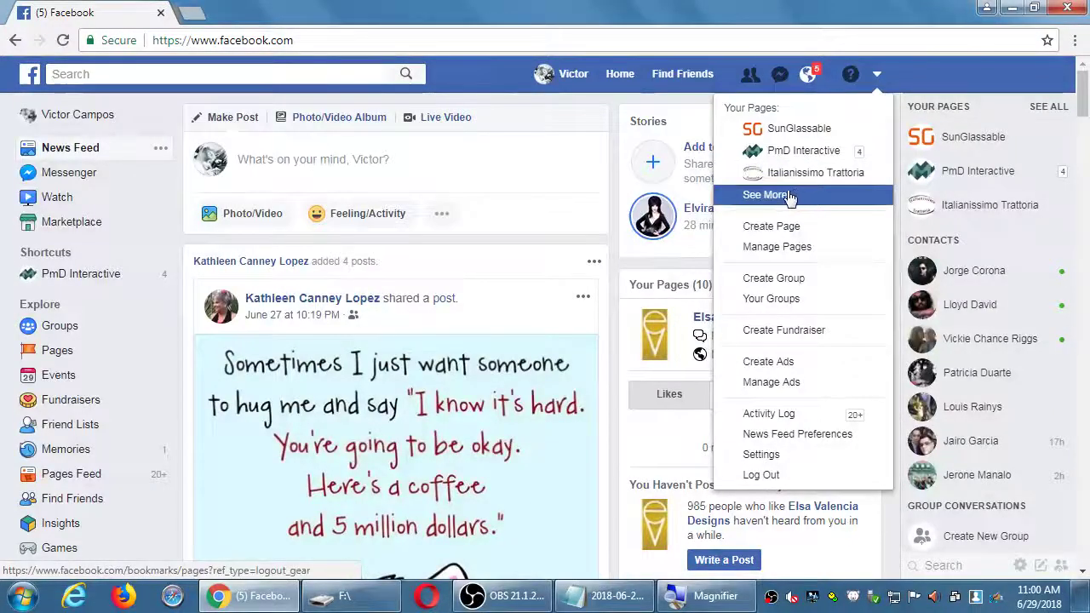
{"action": "left_click", "coordinate": [789, 197]}
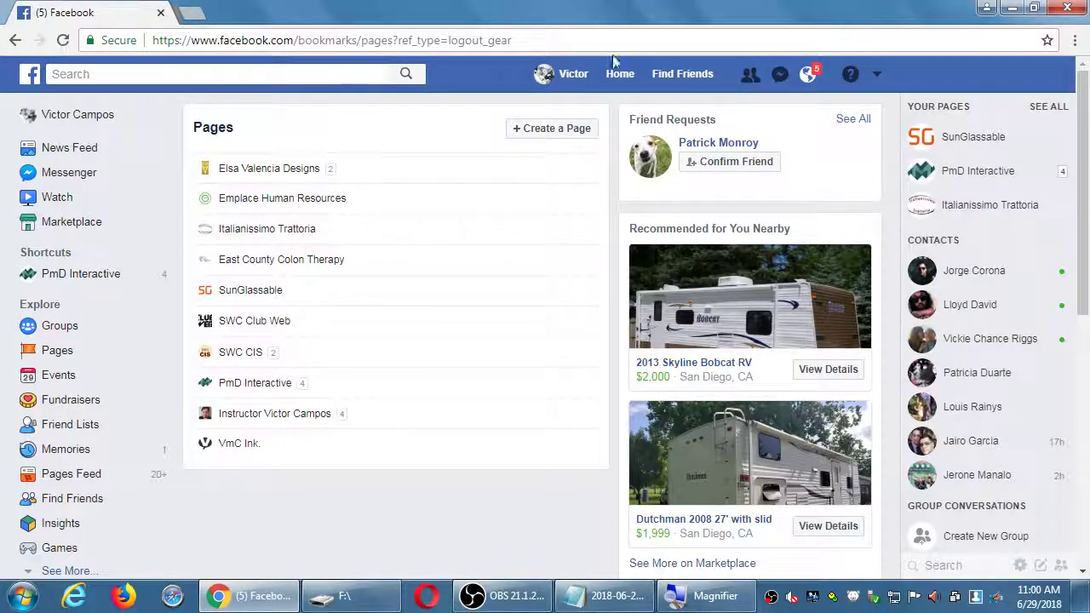
- Open the PmD Interactive business page and look through its story, photos, reviews, about details and posts
{"action": "left_click", "coordinate": [228, 383]}
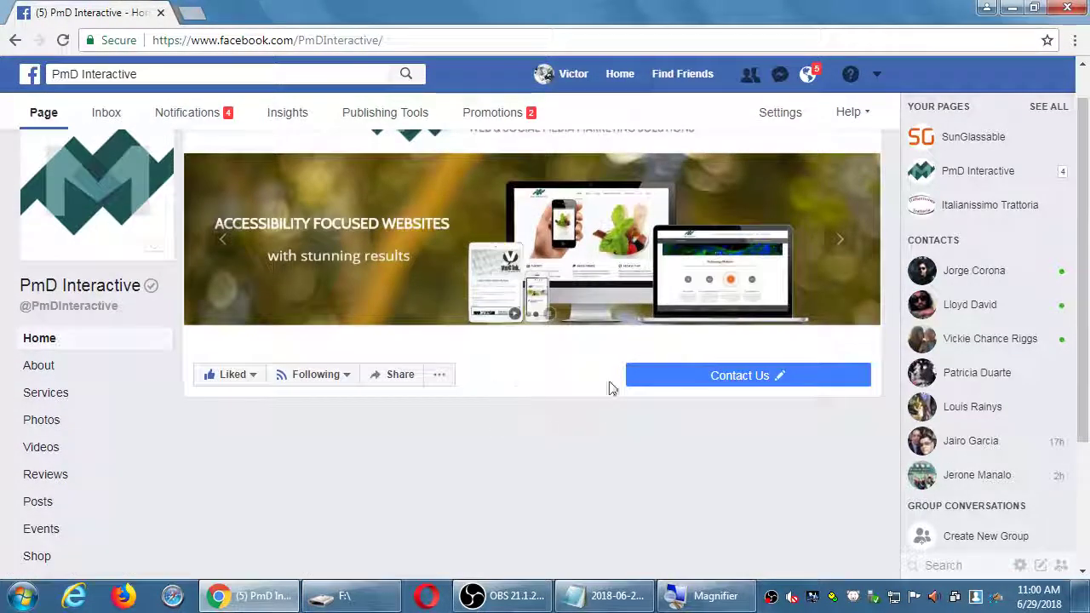
{"action": "scroll", "coordinate": [611, 388], "scroll_direction": "down", "scroll_amount": 3}
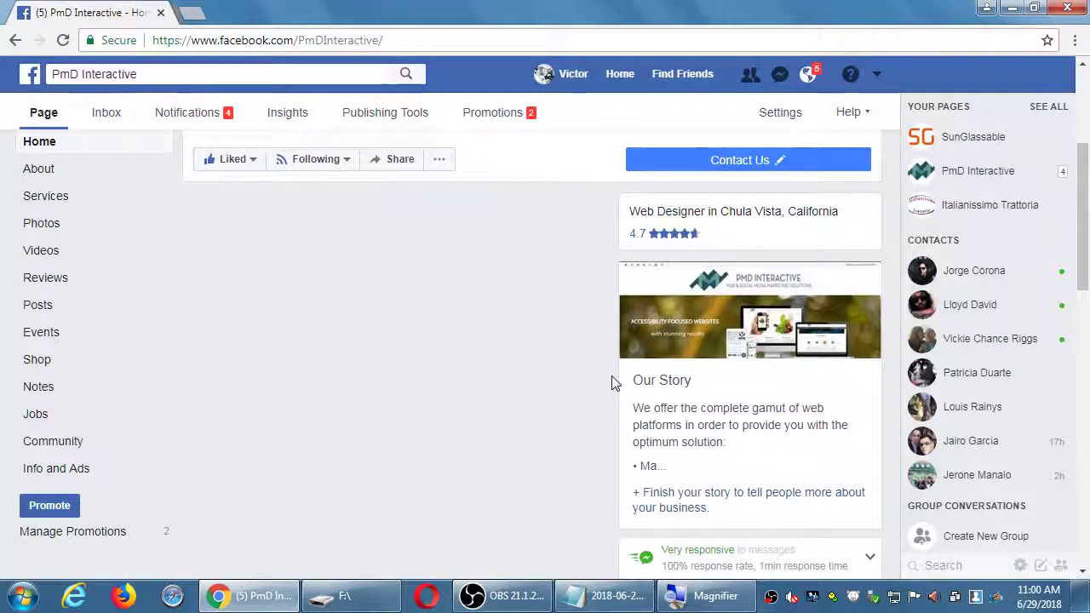
{"action": "scroll", "coordinate": [611, 379], "scroll_direction": "down", "scroll_amount": 10}
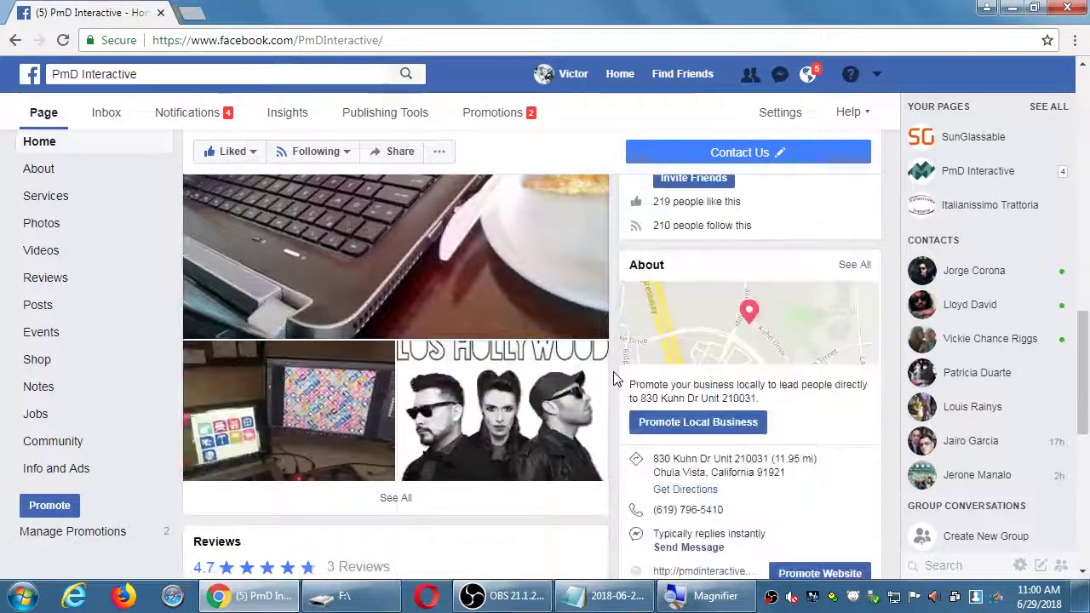
{"action": "scroll", "coordinate": [616, 379], "scroll_direction": "down", "scroll_amount": 4}
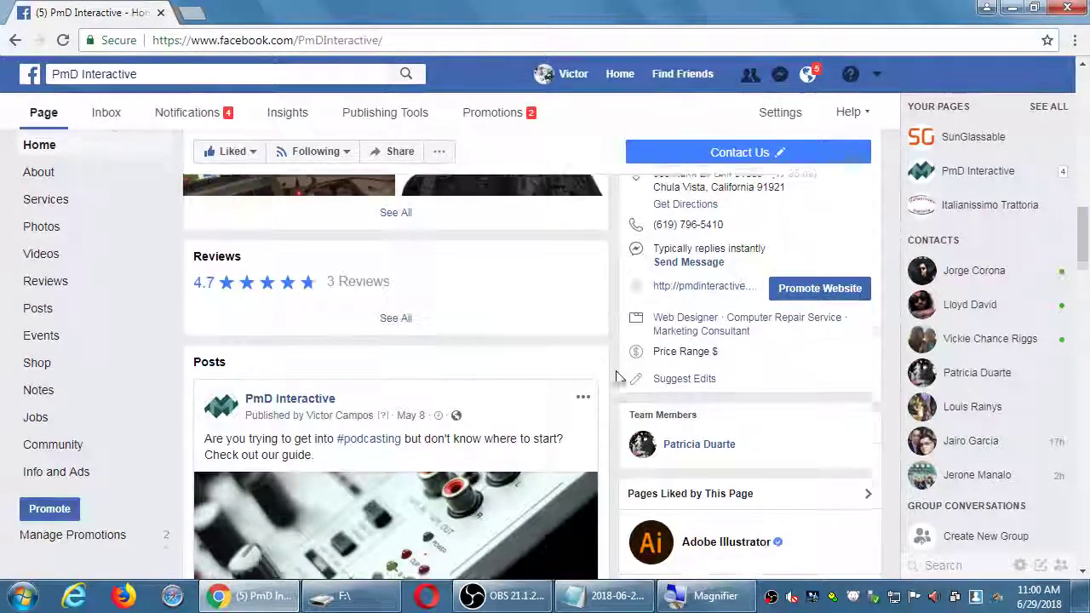
{"action": "scroll", "coordinate": [617, 379], "scroll_direction": "down", "scroll_amount": 2}
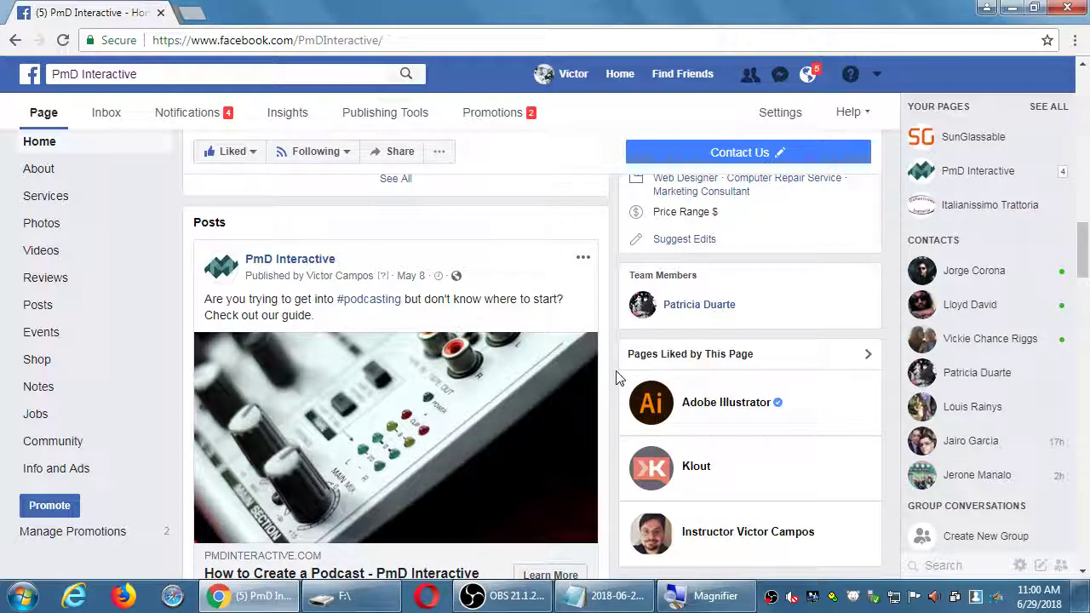
- Open the account menu, examine its page entries from Create Page up to Your Pages, and close it
{"action": "left_click", "coordinate": [882, 81]}
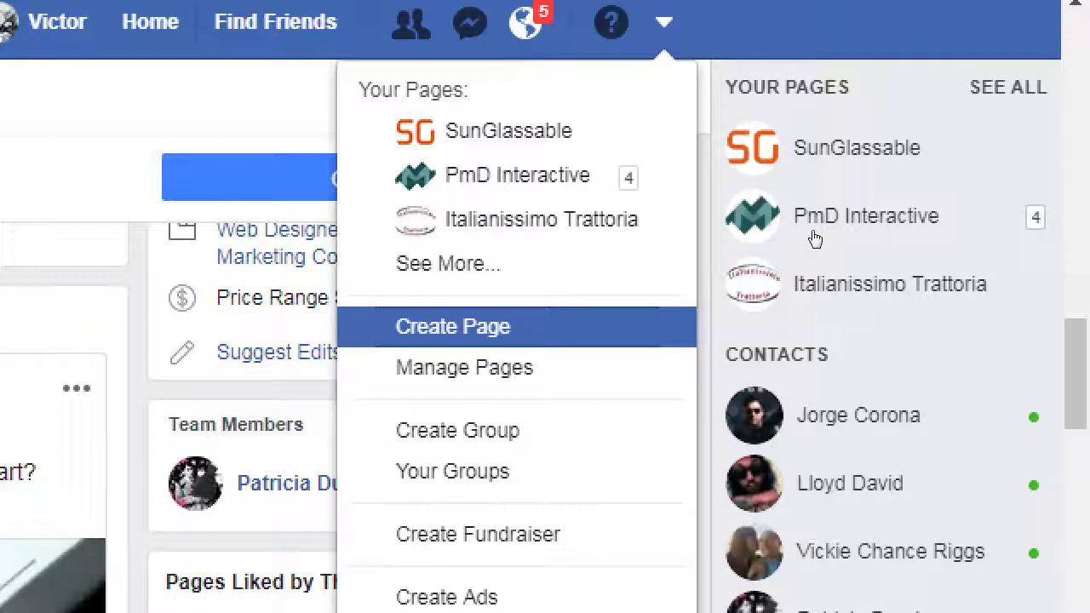
{"action": "key", "text": "Up"}
{"action": "key", "text": "Up"}
{"action": "key", "text": "Up"}
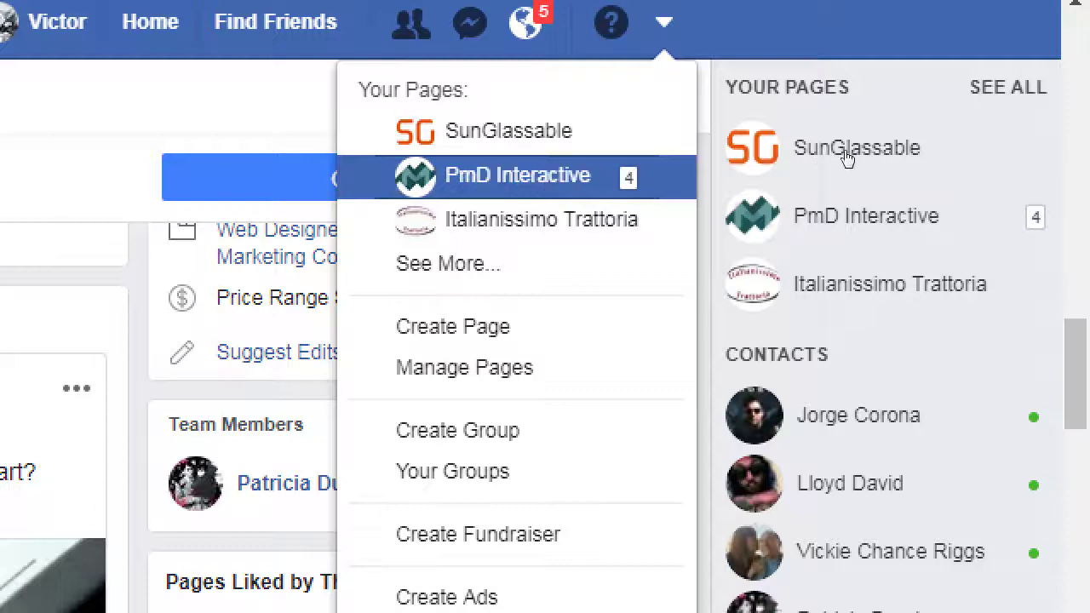
{"action": "key", "text": "Up"}
{"action": "key", "text": "Escape"}
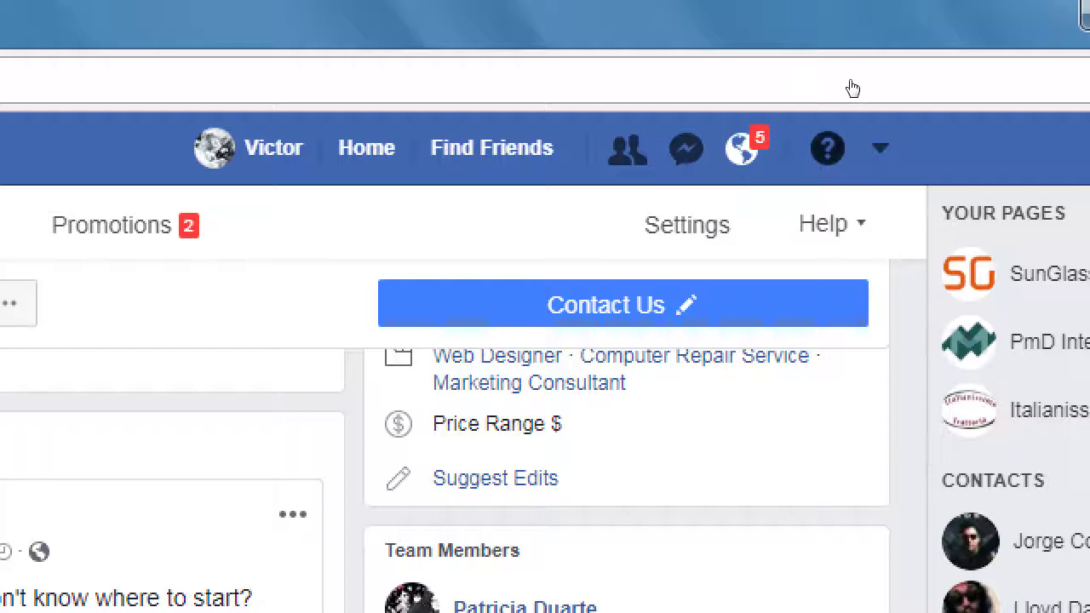
- Open the Create Page screen from the account menu and look over its two page categories
{"action": "left_click", "coordinate": [880, 148]}
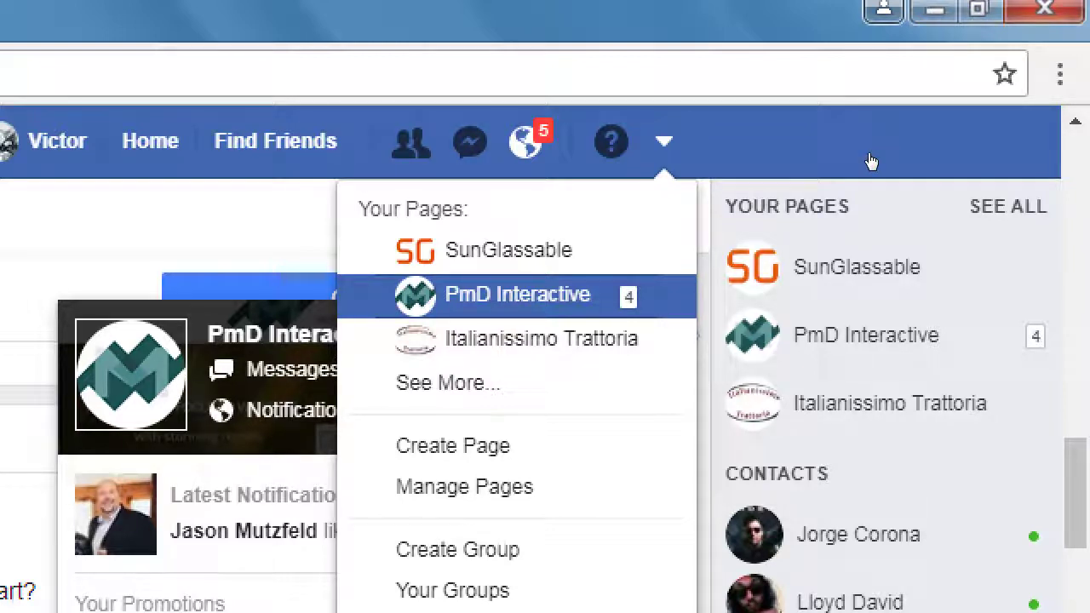
{"action": "left_click", "coordinate": [664, 141]}
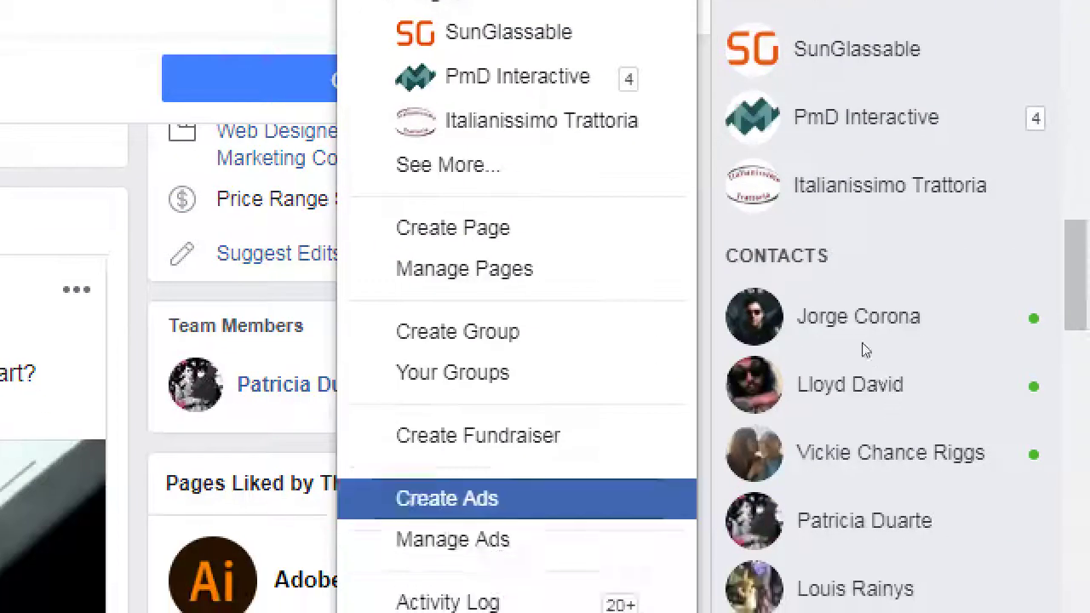
{"action": "key", "text": "Up"}
{"action": "key", "text": "Up"}
{"action": "key", "text": "Up"}
{"action": "key", "text": "Up"}
{"action": "key", "text": "Up"}
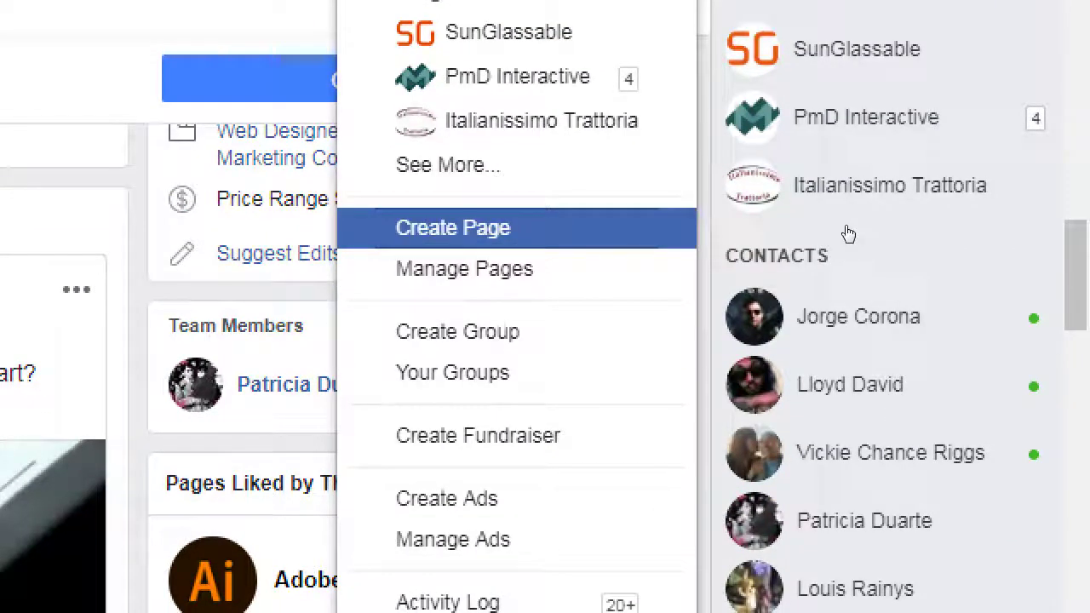
{"action": "key", "text": "Return"}
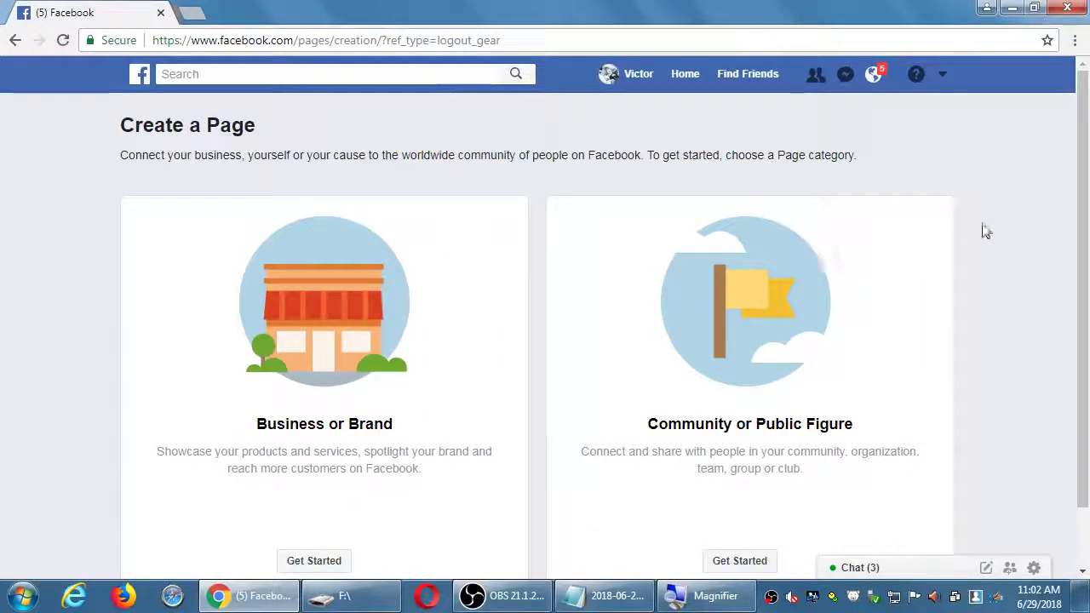
{"action": "scroll", "coordinate": [983, 219], "scroll_direction": "down", "scroll_amount": 1}
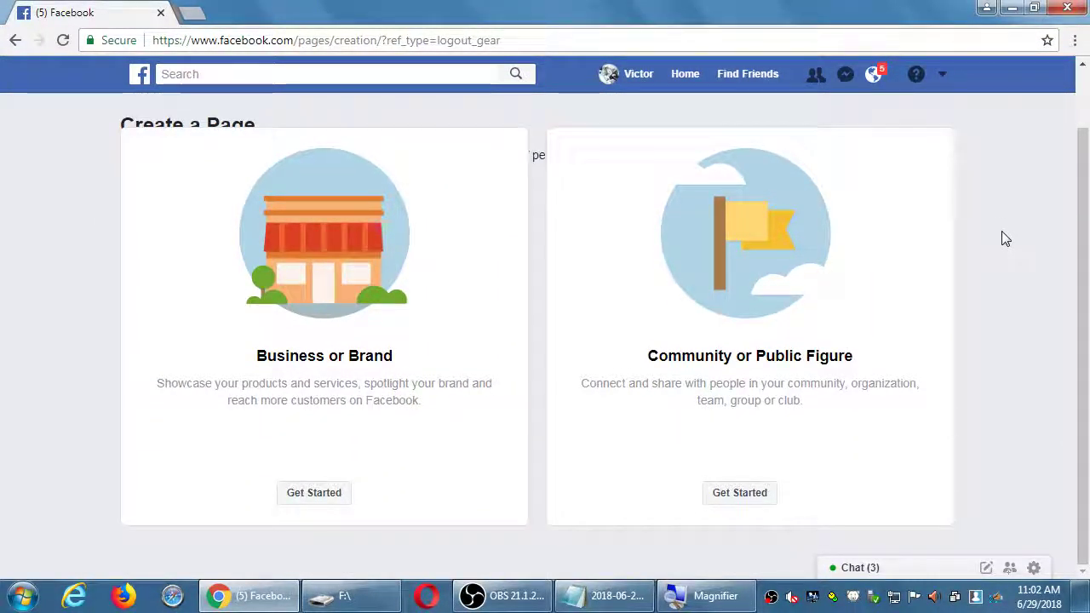
{"action": "scroll", "coordinate": [1002, 232], "scroll_direction": "up", "scroll_amount": 1}
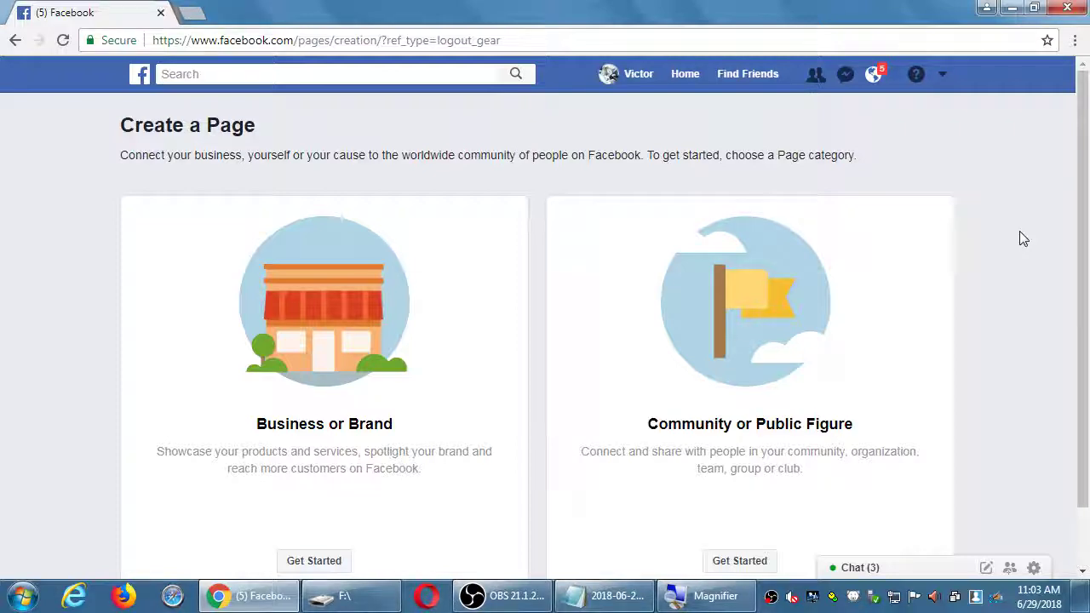
- Go to blog.facebook.com in a new browser tab
{"action": "key", "text": "ctrl+t"}
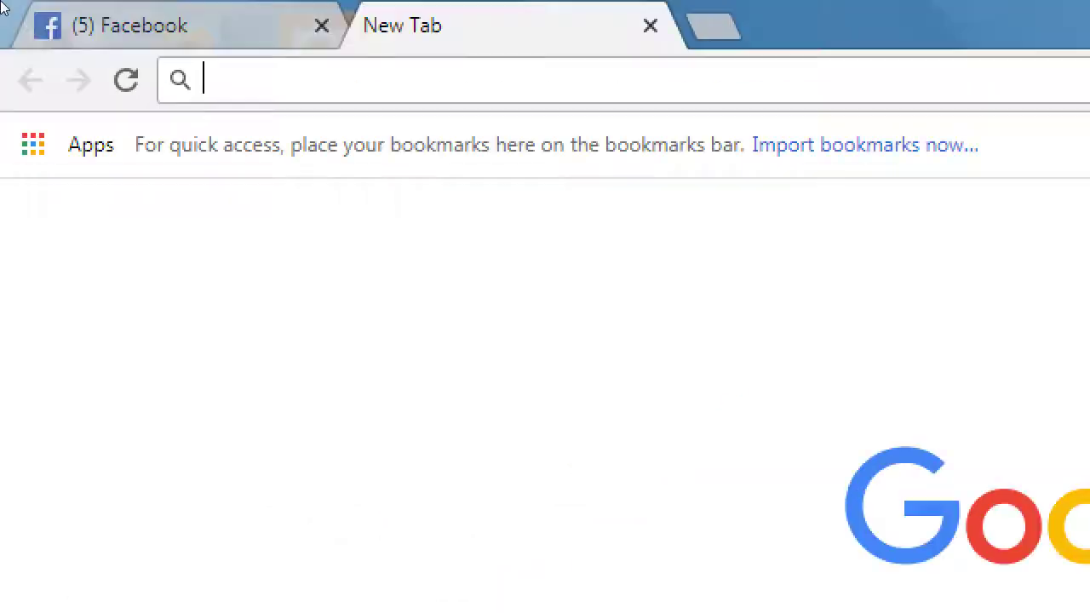
{"action": "type", "text": "blog.ff"}
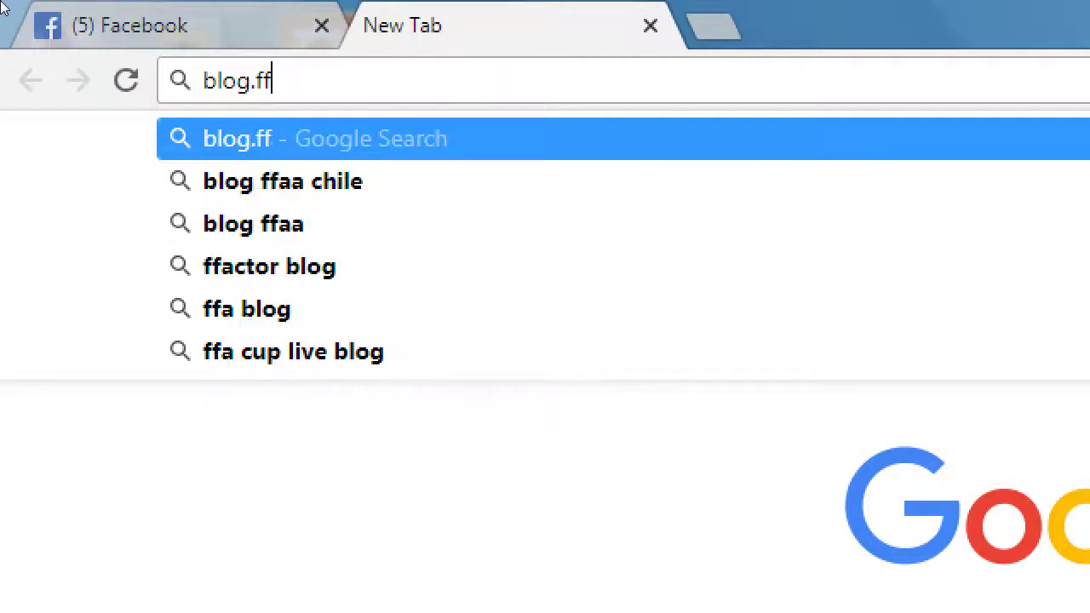
{"action": "key", "text": "BackSpace"}
{"action": "type", "text": "acebook.c"}
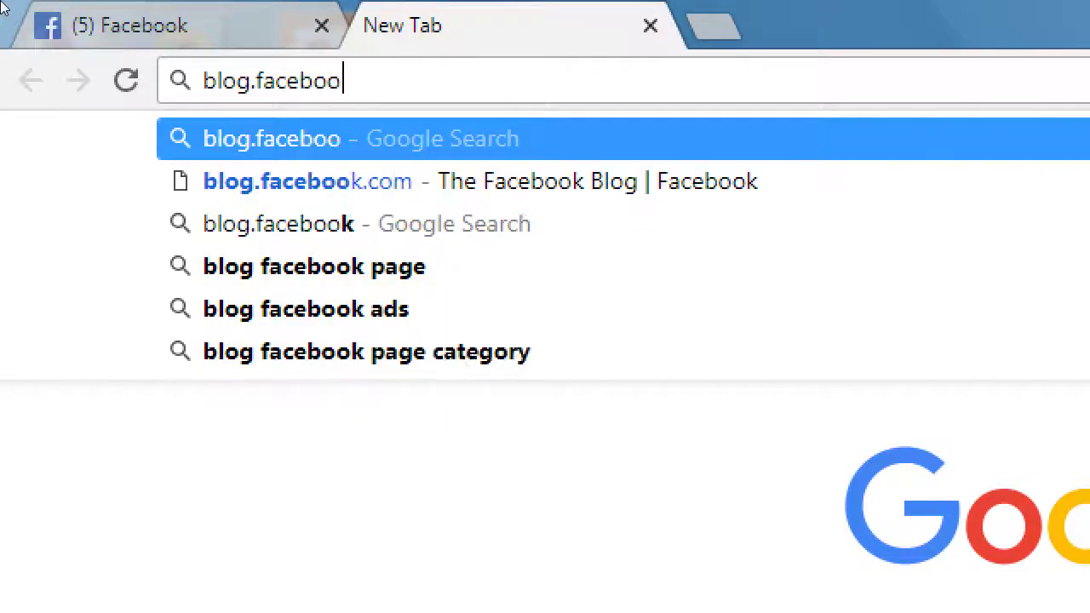
{"action": "type", "text": "om"}
{"action": "key", "text": "Return"}
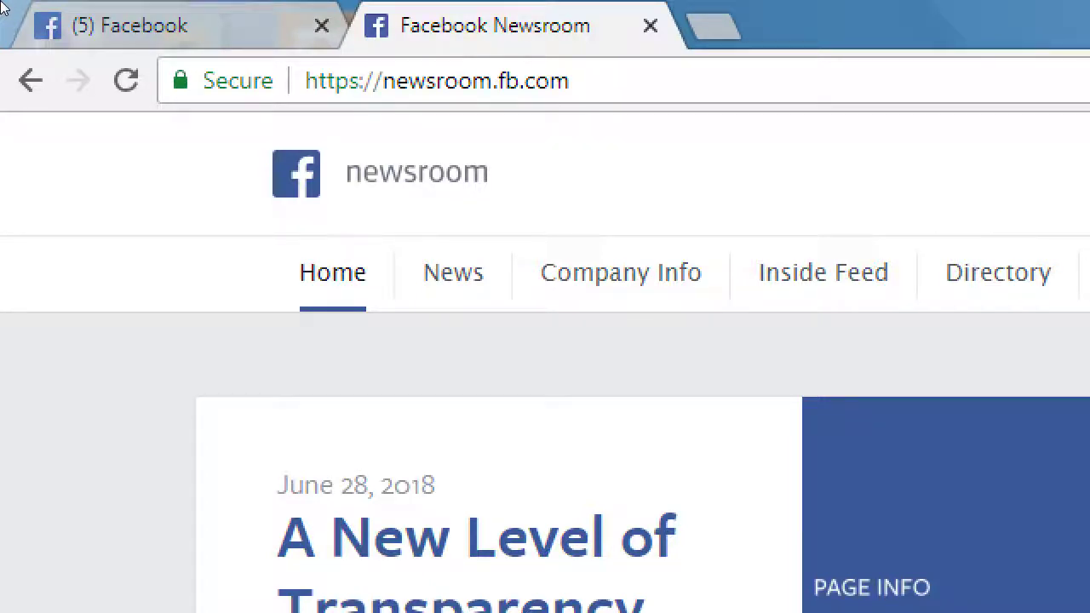
{"action": "key", "text": "ctrl+l"}
{"action": "key", "text": "Right"}
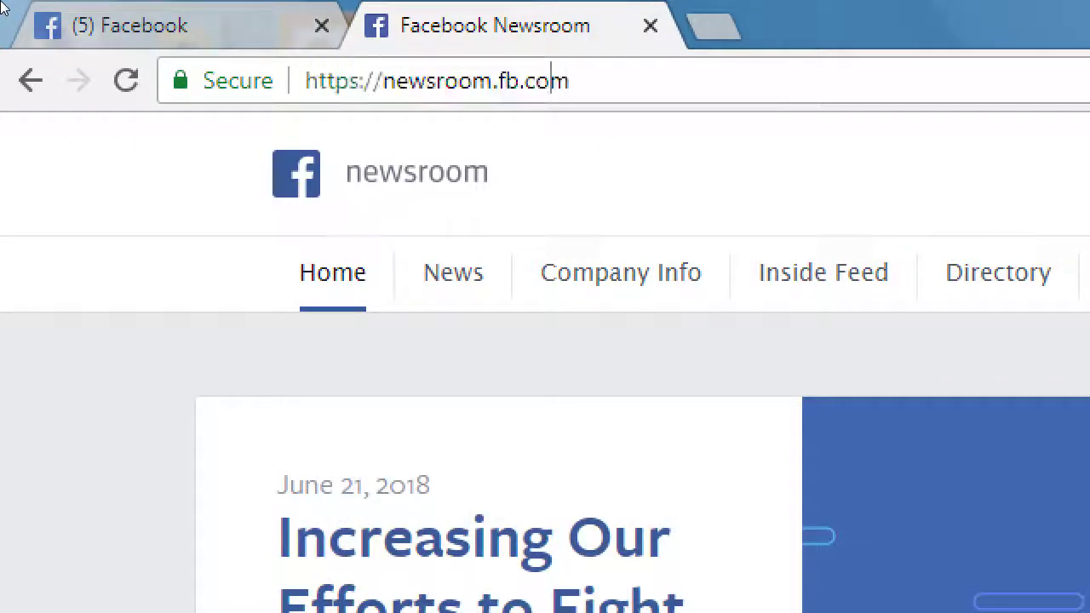
{"action": "key", "text": "Left"}
{"action": "key", "text": "Left"}
{"action": "key", "text": "Left"}
{"action": "key", "text": "Left"}
{"action": "key", "text": "ctrl+shift+Left"}
{"action": "key", "text": "ctrl+shift+Left"}
{"action": "type", "text": "blog"}
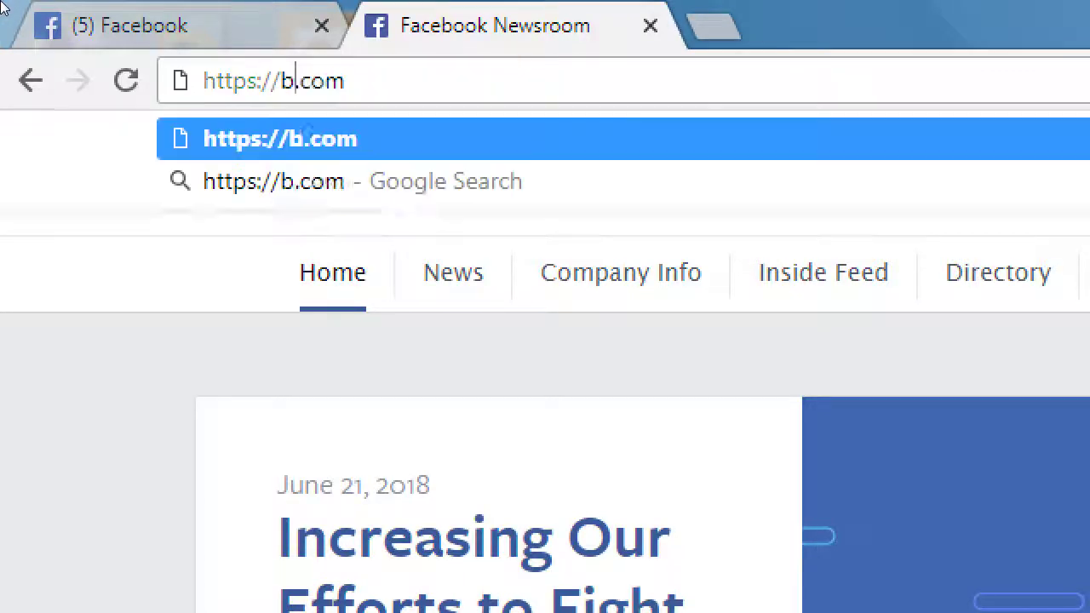
{"action": "type", "text": ".facebook"}
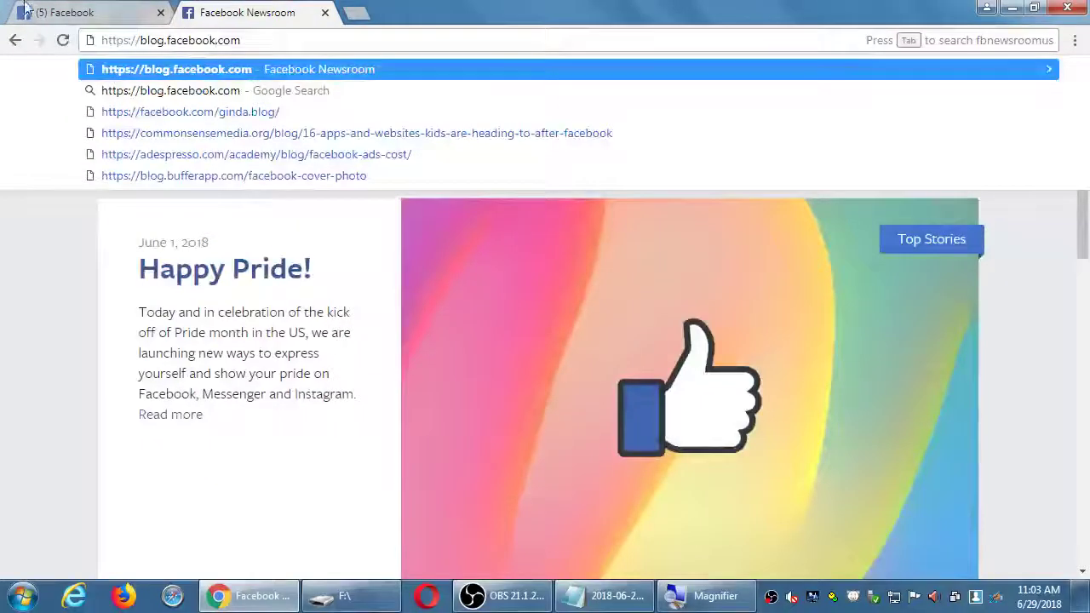
- Return to the Create a Page tab, look over the account menu's options, and close the menu
{"action": "left_click", "coordinate": [70, 14]}
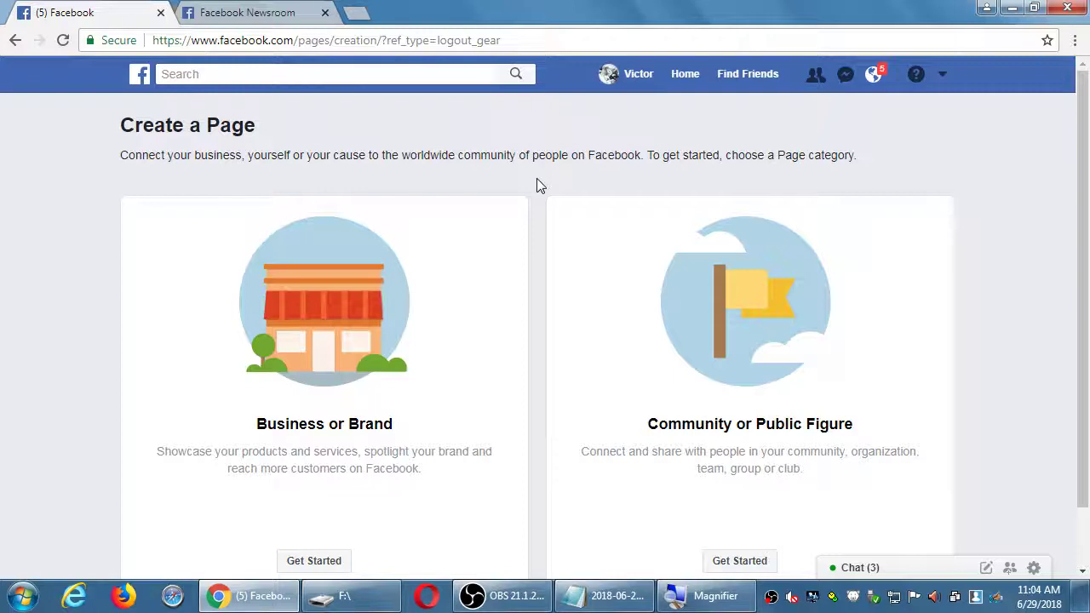
{"action": "left_click", "coordinate": [942, 76]}
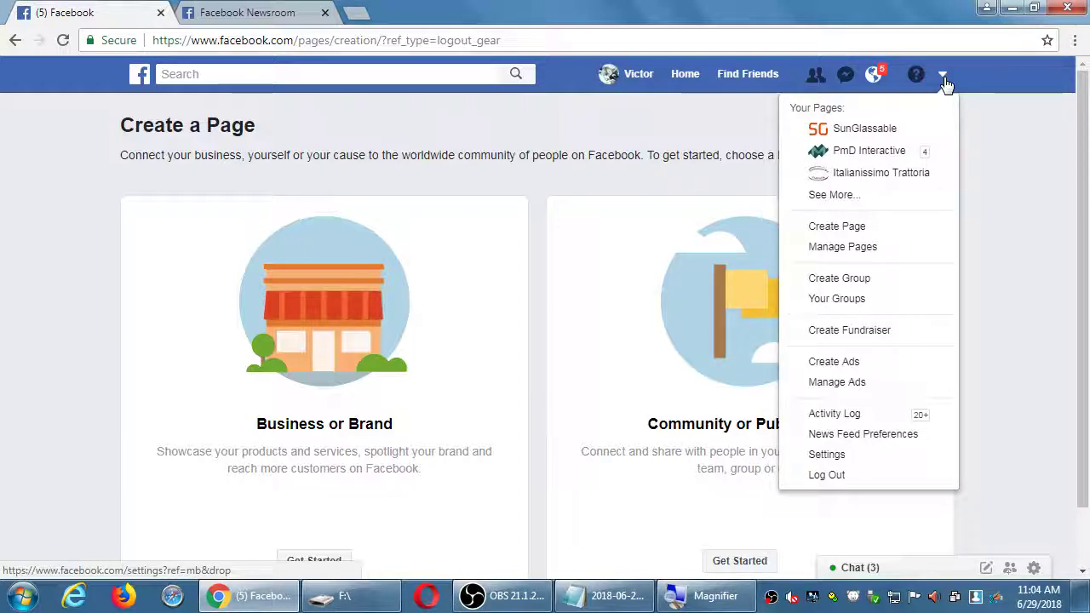
{"action": "left_click", "coordinate": [1024, 366]}
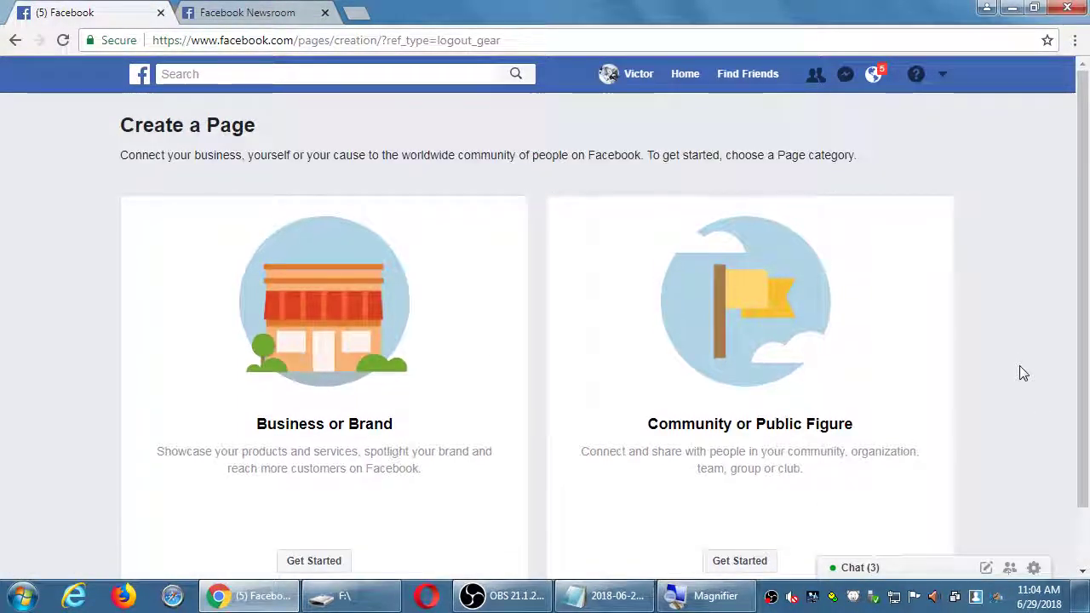
- Start a Business or Brand page and enter Victor's Bakery as the page name
{"action": "scroll", "coordinate": [1023, 373], "scroll_direction": "down", "scroll_amount": 2}
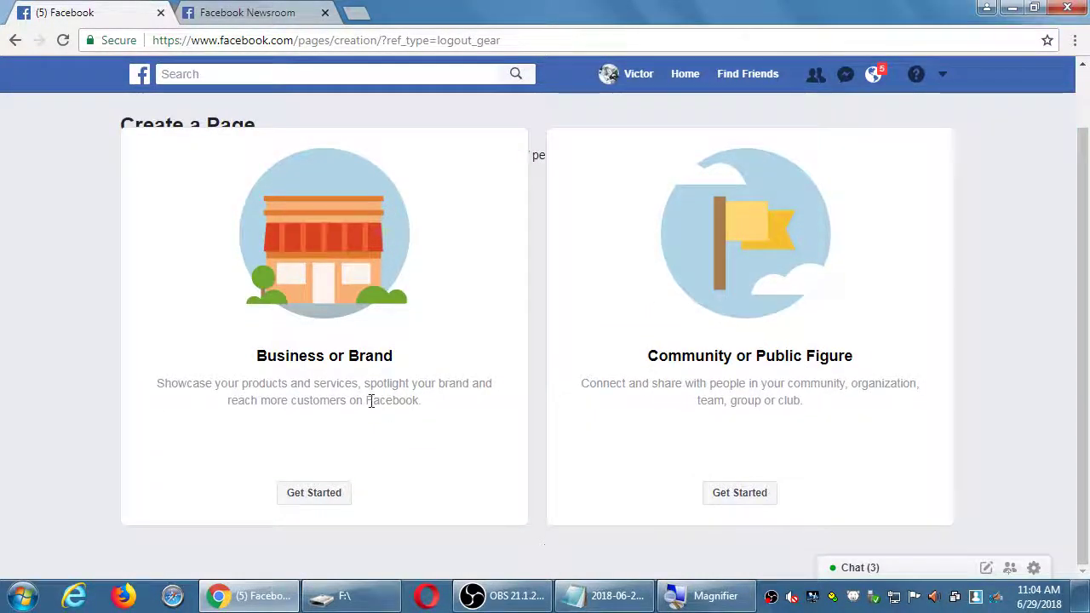
{"action": "left_click", "coordinate": [314, 492]}
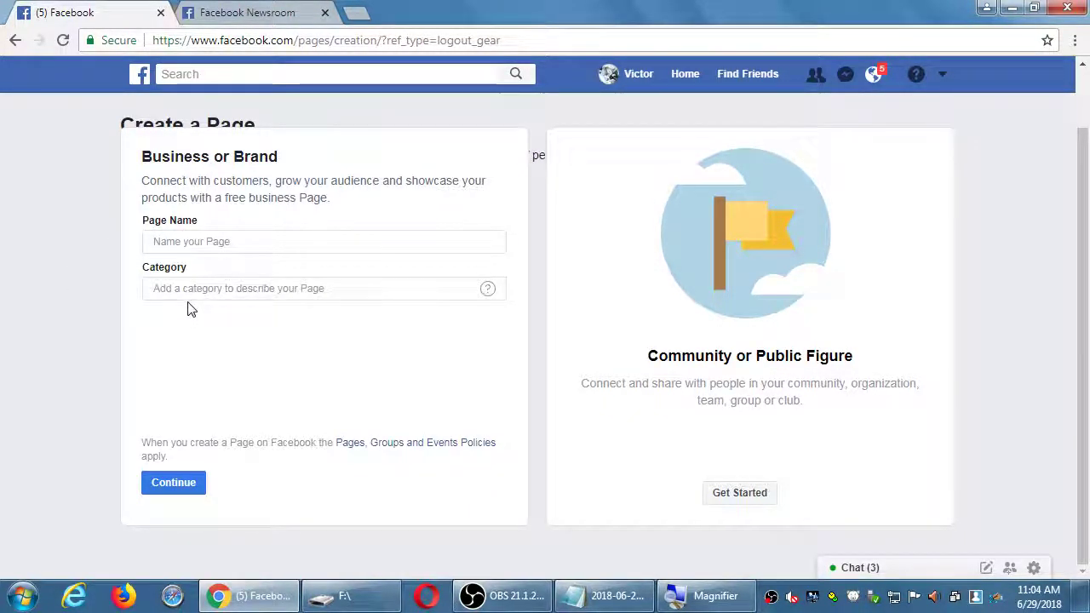
{"action": "key", "text": "Tab"}
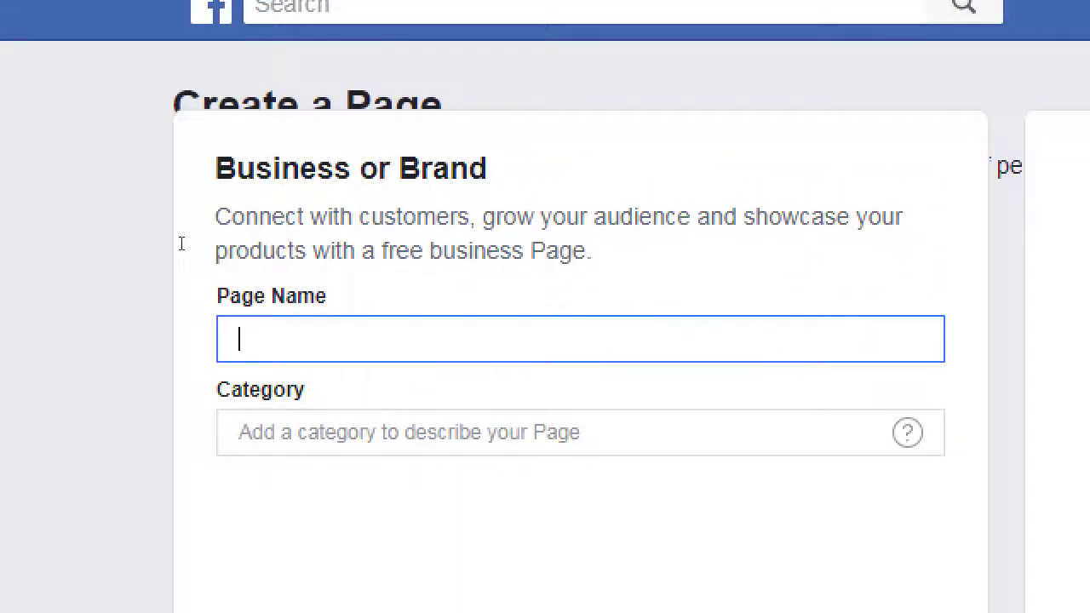
{"action": "type", "text": "Victor's"}
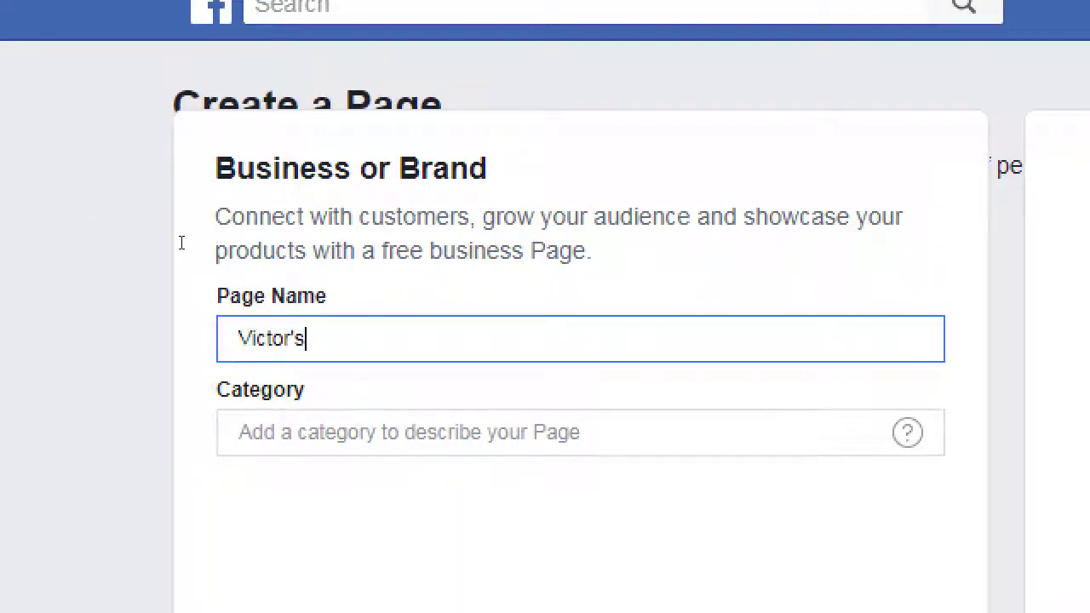
{"action": "type", "text": " Bakery"}
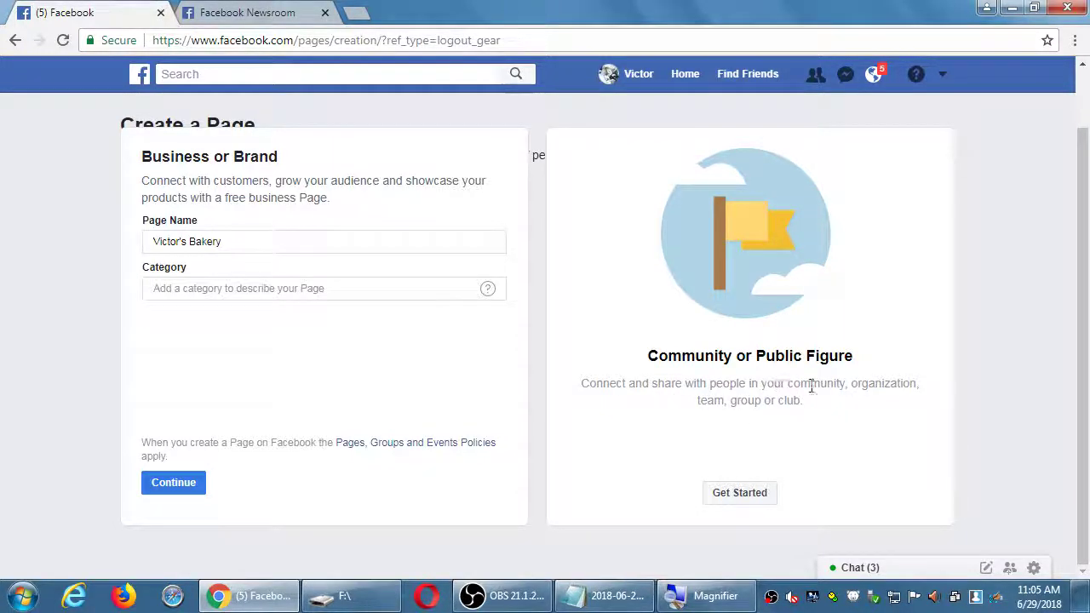
- Look over the Community or Public Figure description, then reopen the Business or Brand form
{"action": "double_click", "coordinate": [875, 384]}
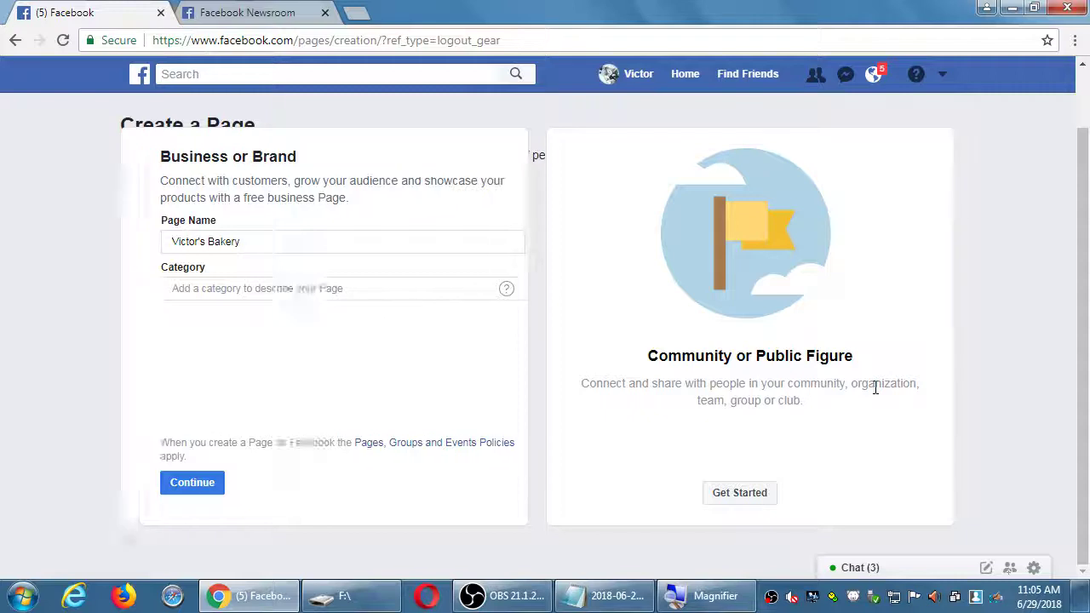
{"action": "double_click", "coordinate": [739, 401]}
{"action": "left_click", "coordinate": [993, 366]}
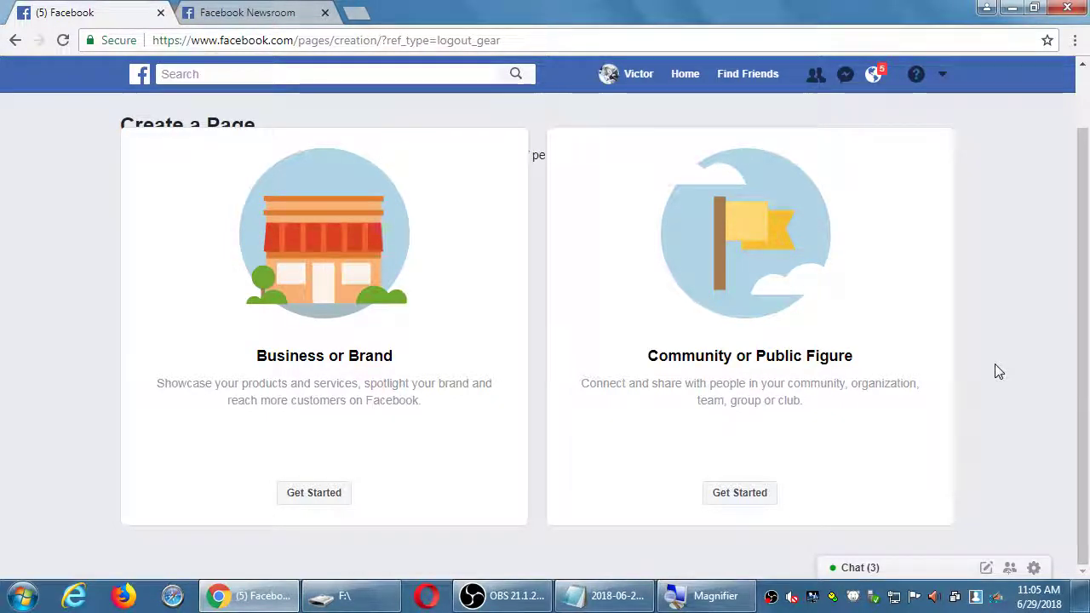
{"action": "left_click", "coordinate": [311, 499]}
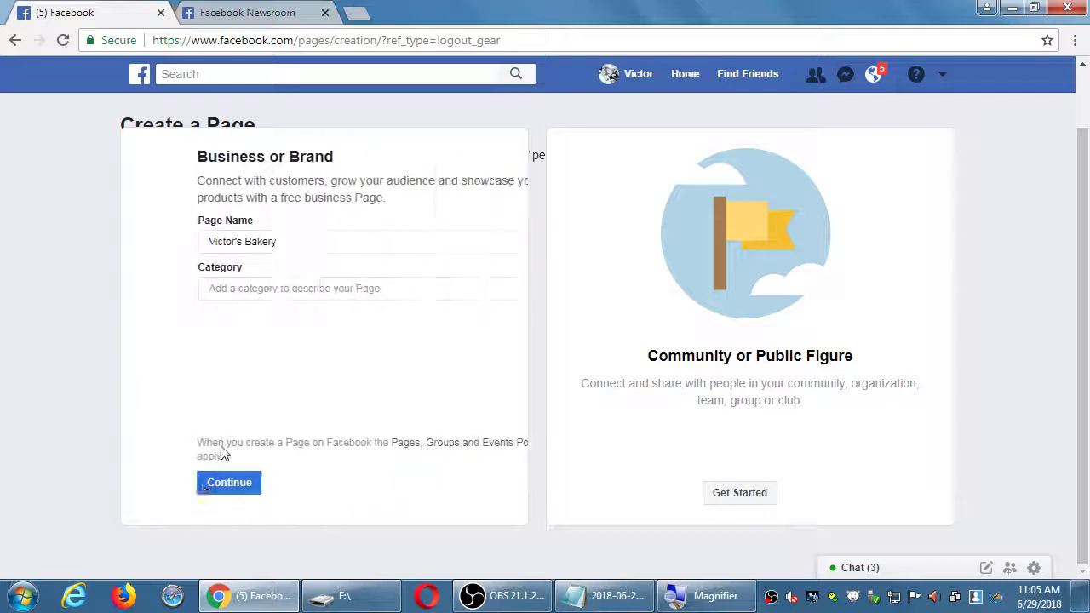
- Try adding a long string of random letters to the page name, then clear the whole name
{"action": "left_click", "coordinate": [253, 241]}
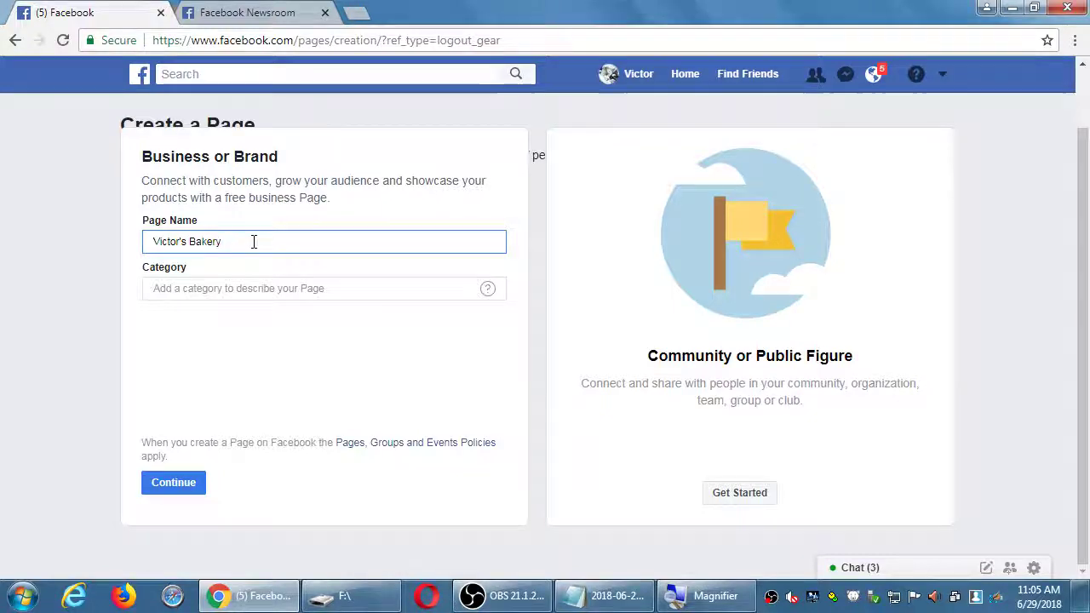
{"action": "key", "text": "super+plus"}
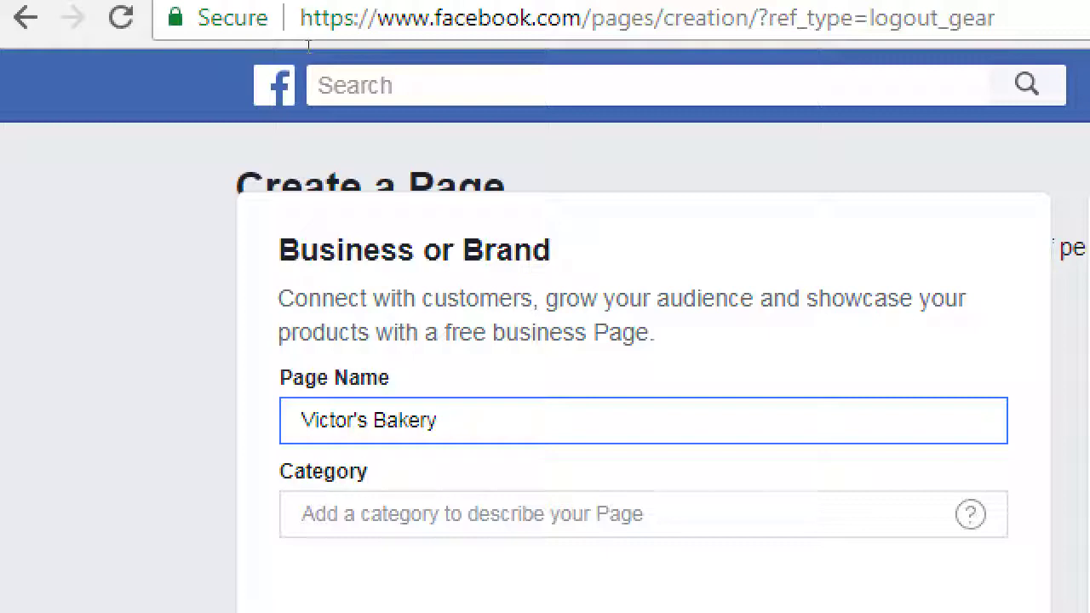
{"action": "type", "text": "mssdfjlkdsfj"}
{"action": "type", "text": "lkfdsjkfdsjkfdslsjdkds"}
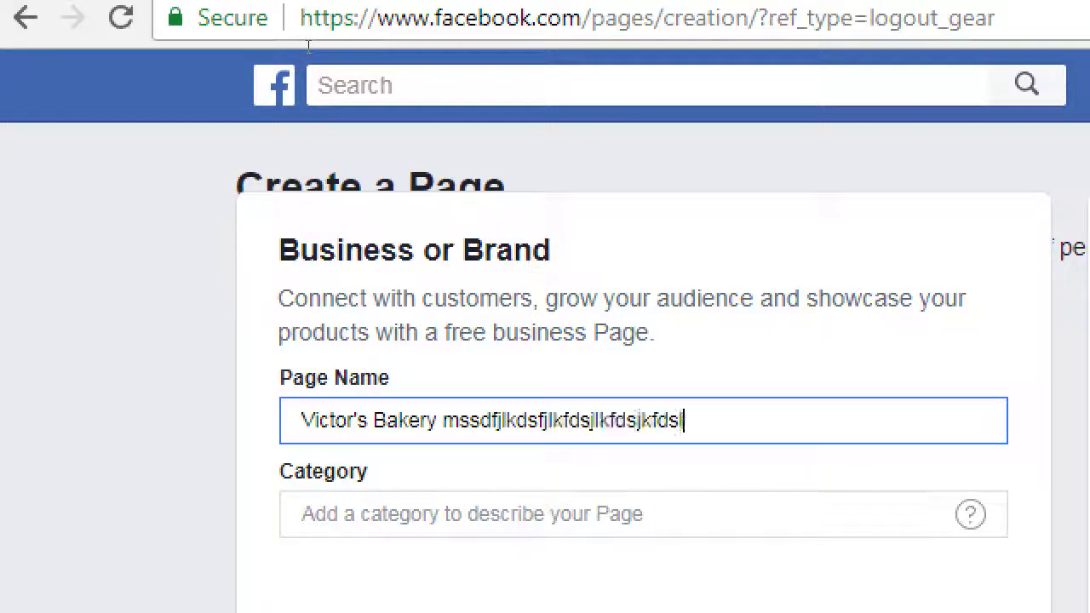
{"action": "key", "text": "ctrl+a"}
{"action": "key", "text": "BackSpace"}
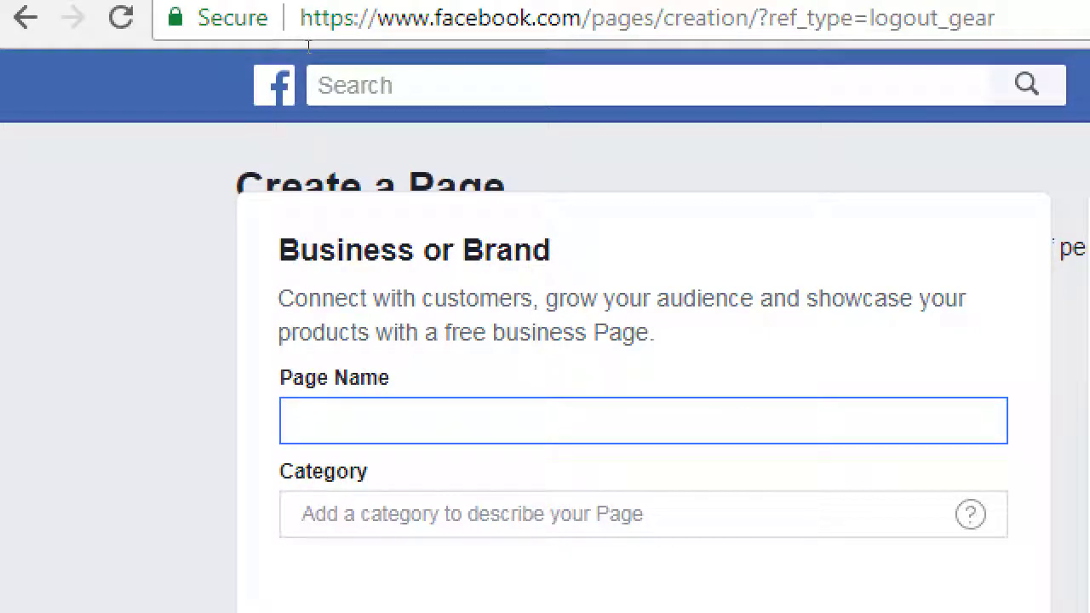
- Enter San Diego City College as the page name
{"action": "type", "text": "San Diego City co"}
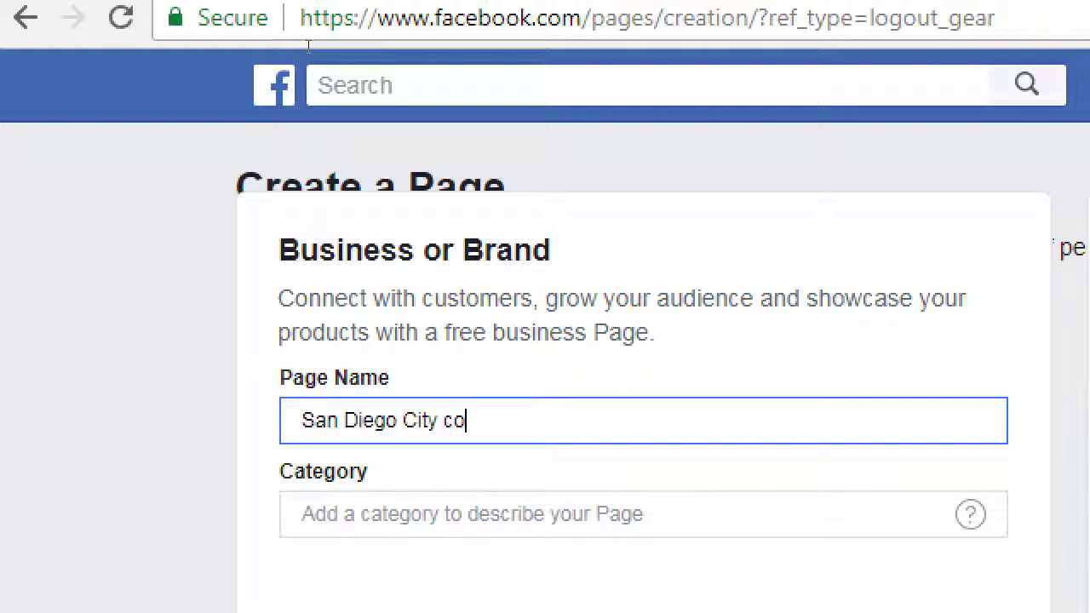
{"action": "key", "text": "BackSpace"}
{"action": "key", "text": "BackSpace"}
{"action": "type", "text": "Coo"}
{"action": "key", "text": "BackSpace"}
{"action": "type", "text": "llege"}
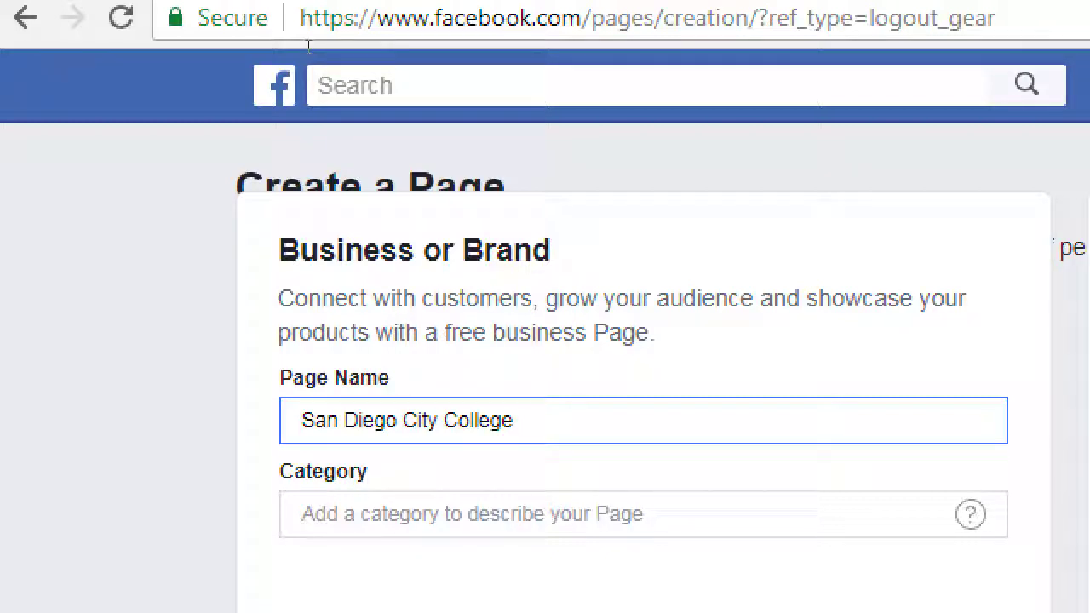
- Replace the page name with Victor's Bakery and check the help for the Category field
{"action": "key", "text": "ctrl+a"}
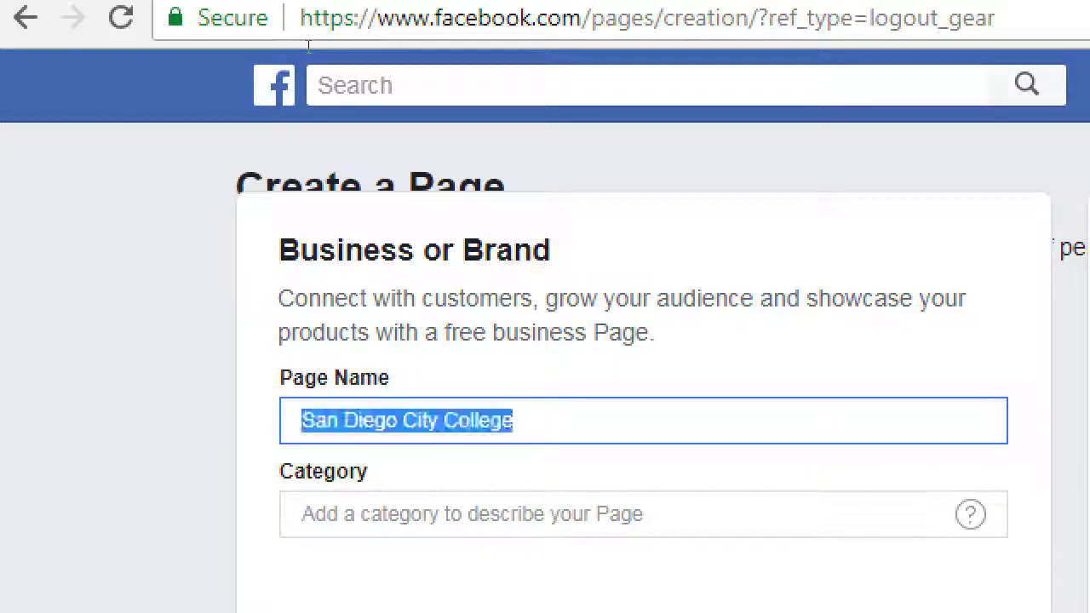
{"action": "type", "text": "Victor's Bakery"}
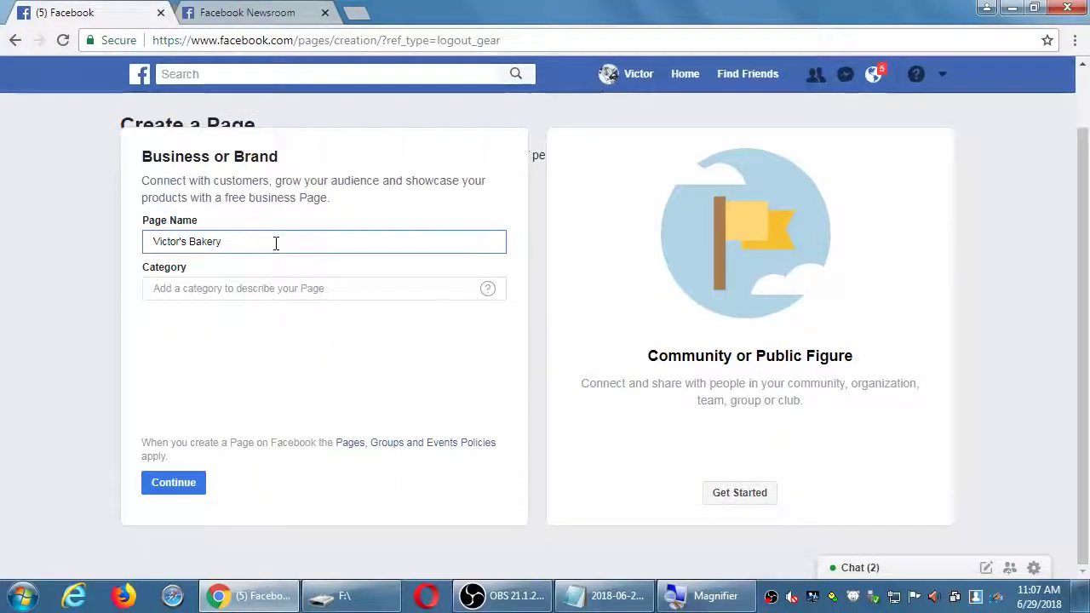
{"action": "left_click", "coordinate": [571, 348]}
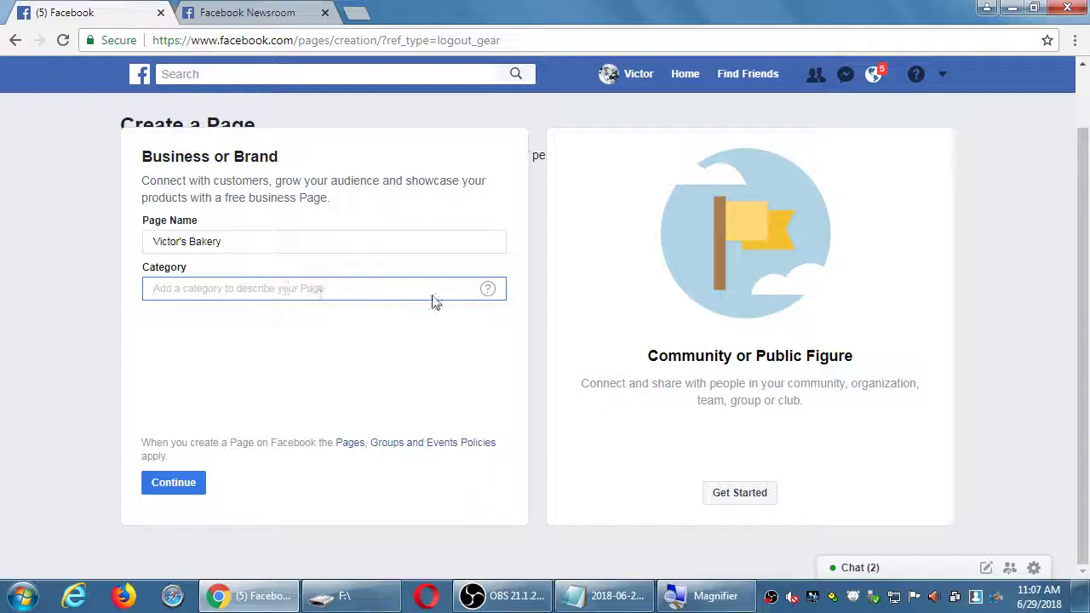
{"action": "mouse_move", "coordinate": [487, 294]}
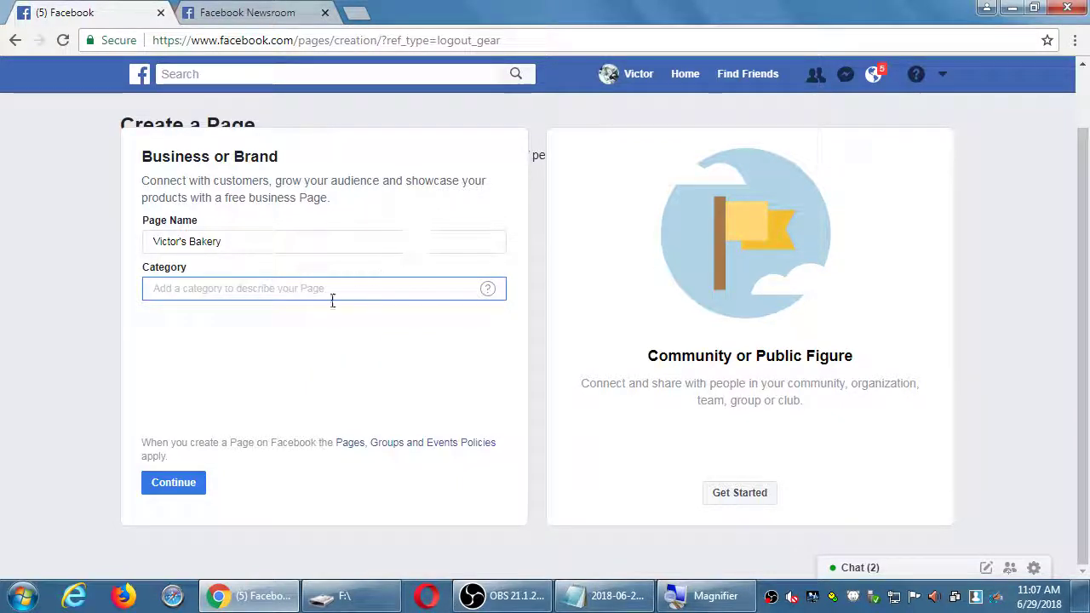
{"action": "left_click", "coordinate": [286, 343]}
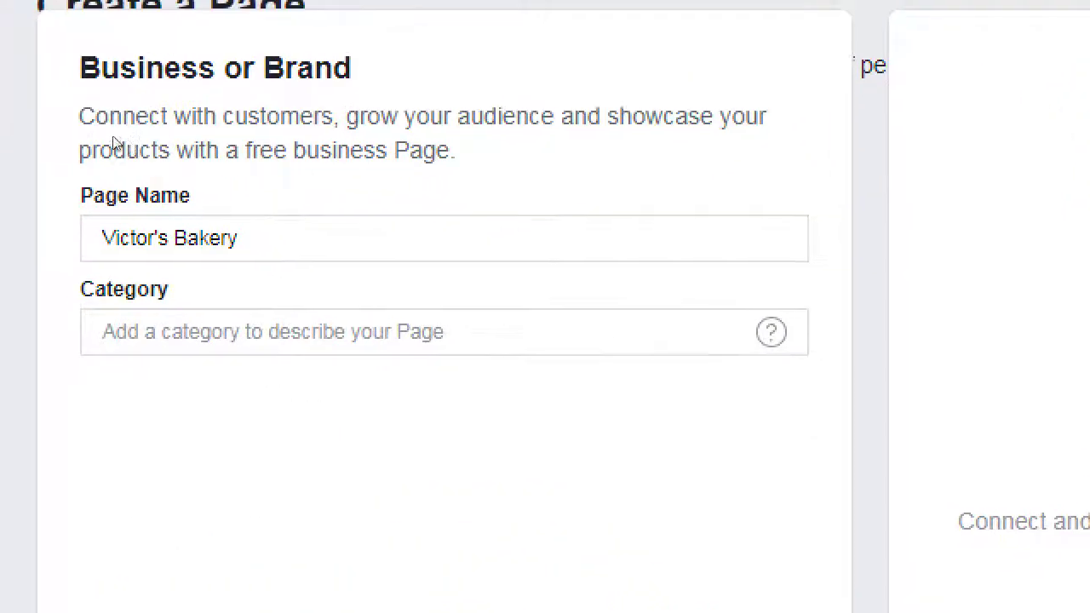
- Search the page categories for bakery and choose Bakery
{"action": "left_click", "coordinate": [133, 344]}
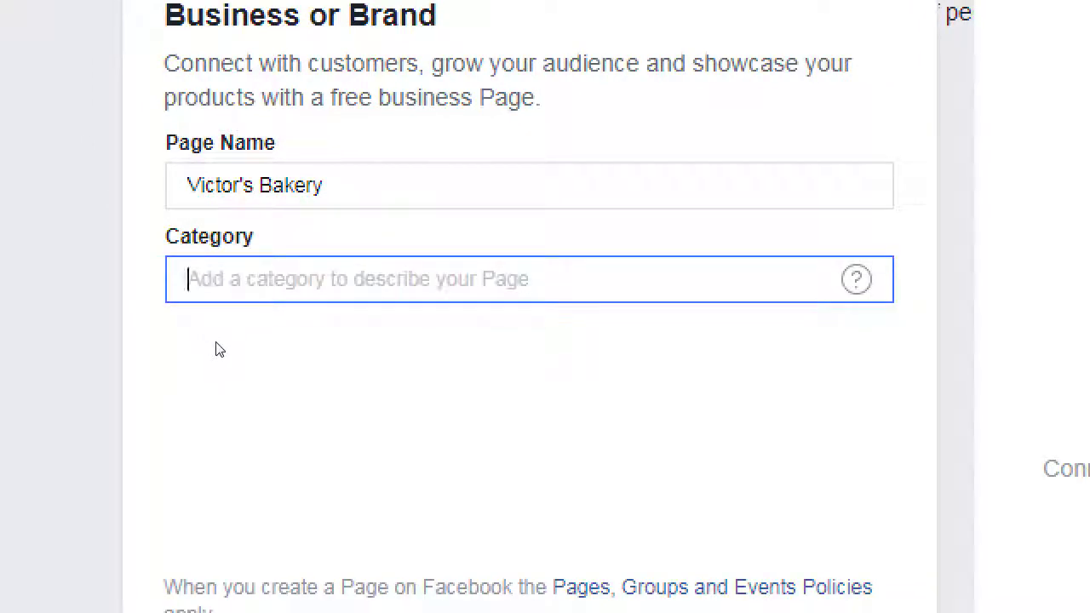
{"action": "type", "text": "bsak"}
{"action": "key", "text": "BackSpace"}
{"action": "key", "text": "BackSpace"}
{"action": "key", "text": "BackSpace"}
{"action": "type", "text": "akery"}
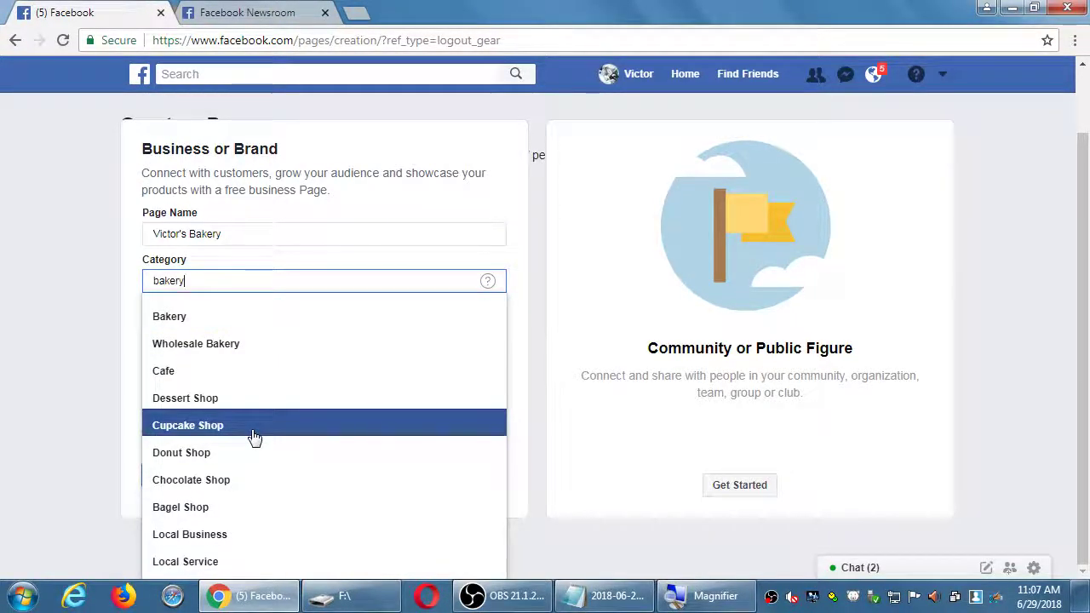
{"action": "key", "text": "Return"}
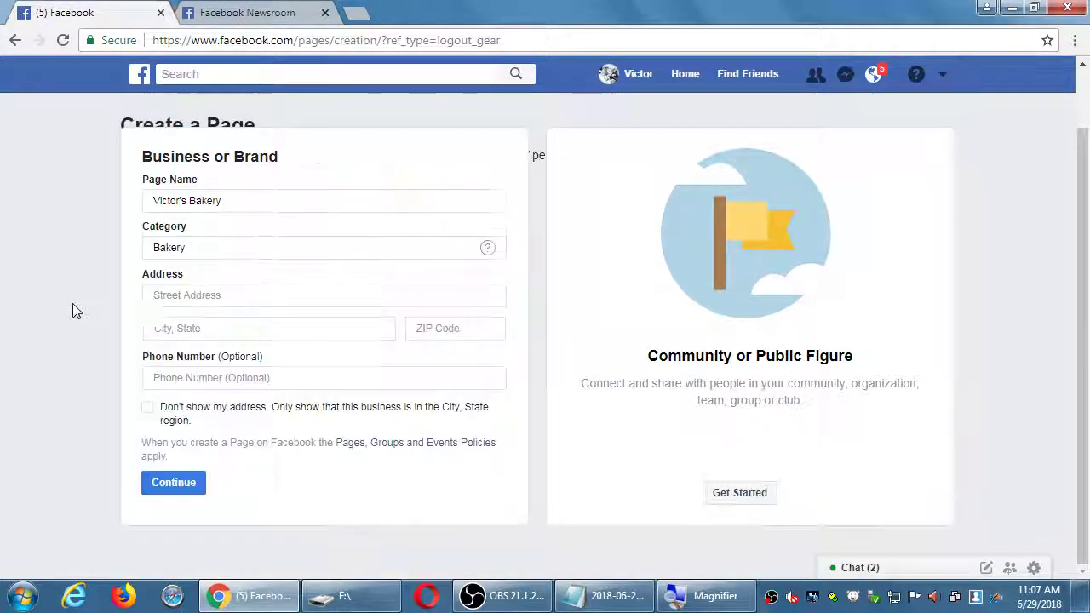
- Clear the page category, look over the suggestions for bakery, and select Bakery again
{"action": "double_click", "coordinate": [243, 249]}
{"action": "key", "text": "BackSpace"}
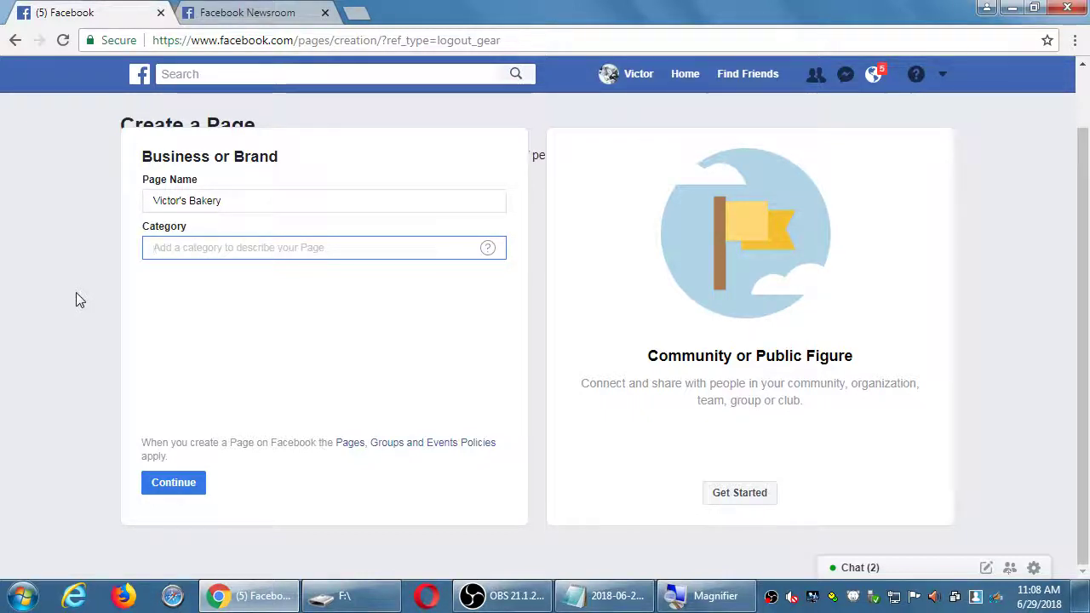
{"action": "type", "text": "bakery"}
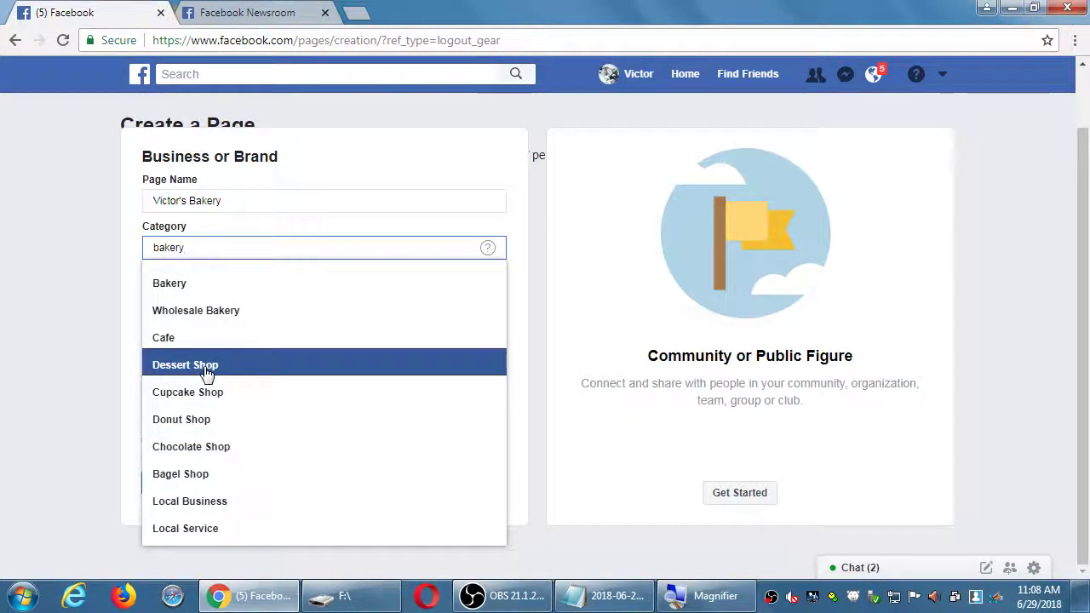
{"action": "left_click", "coordinate": [182, 290]}
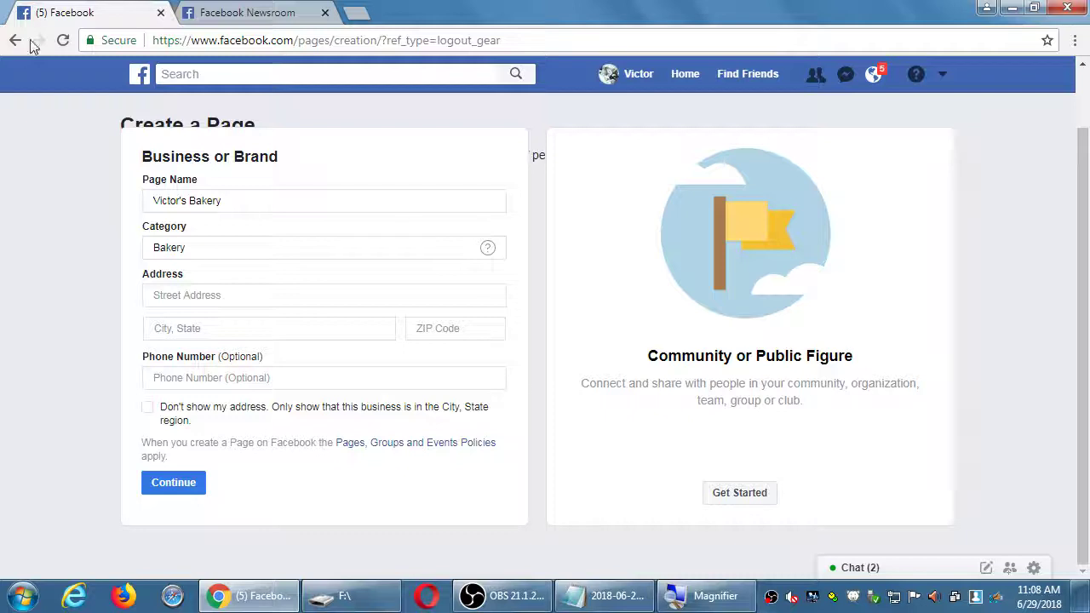
- Try the option that hides the business address and shows only its city and state region, then turn it off
{"action": "left_click", "coordinate": [147, 411]}
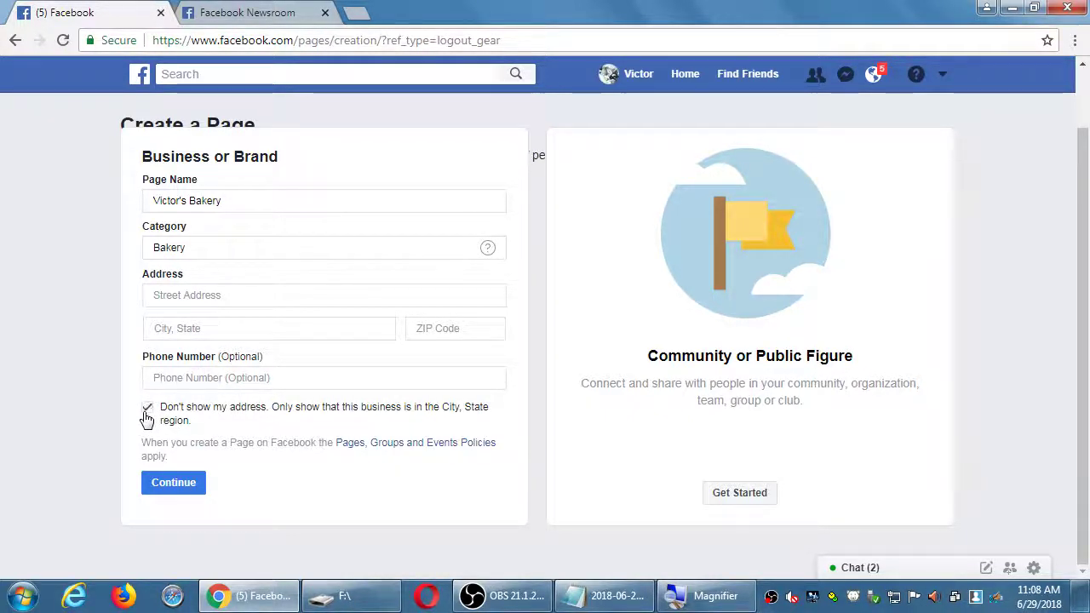
{"action": "left_click", "coordinate": [181, 296]}
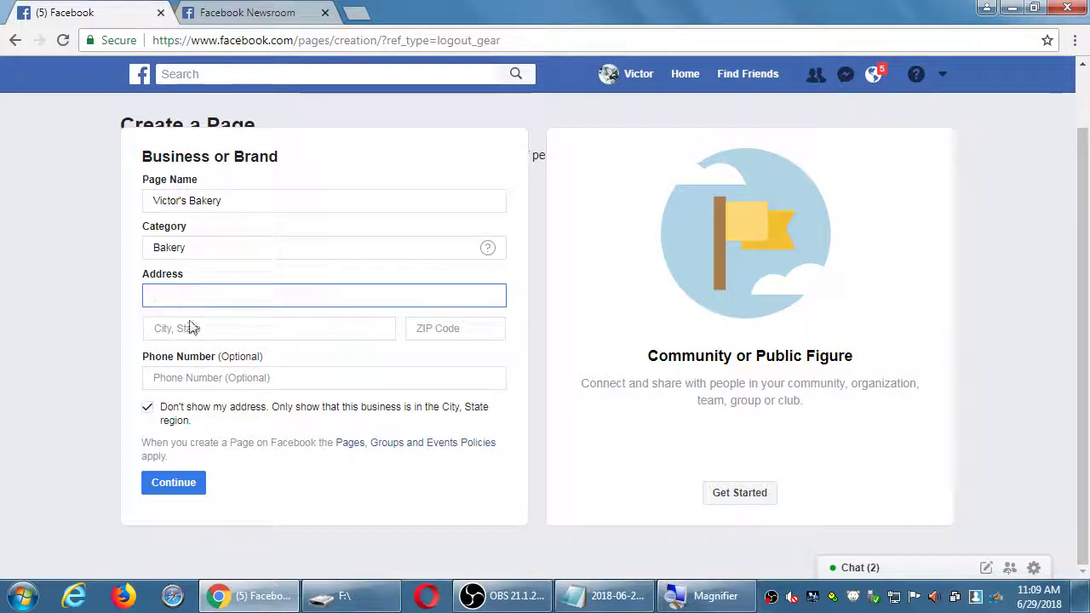
{"action": "left_click", "coordinate": [147, 409]}
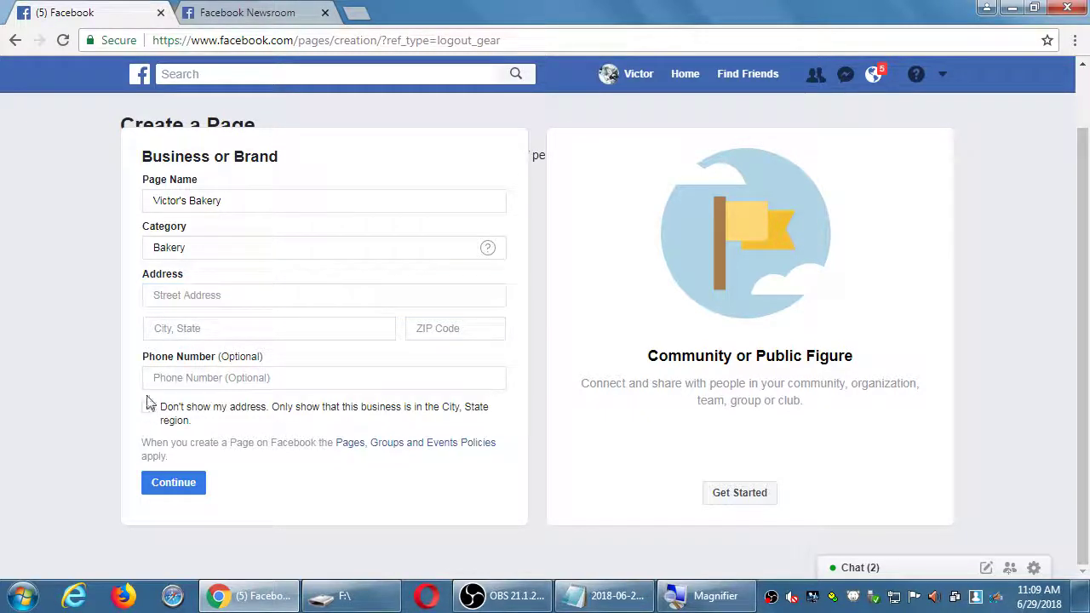
- Change the page category to Web Designer
{"action": "left_click", "coordinate": [205, 249]}
{"action": "key", "text": "BackSpace"}
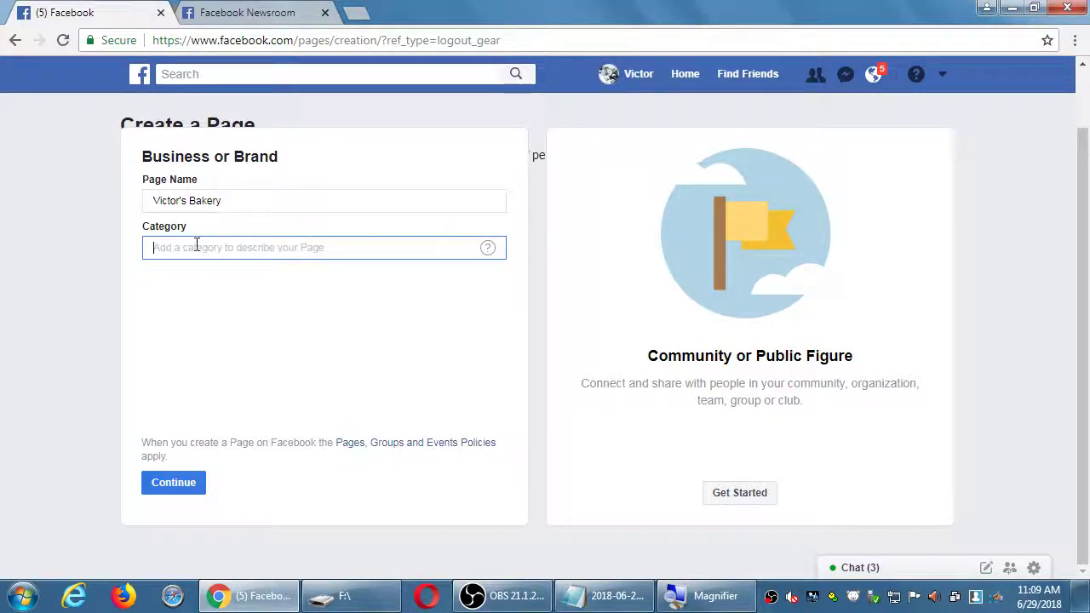
{"action": "type", "text": "web d"}
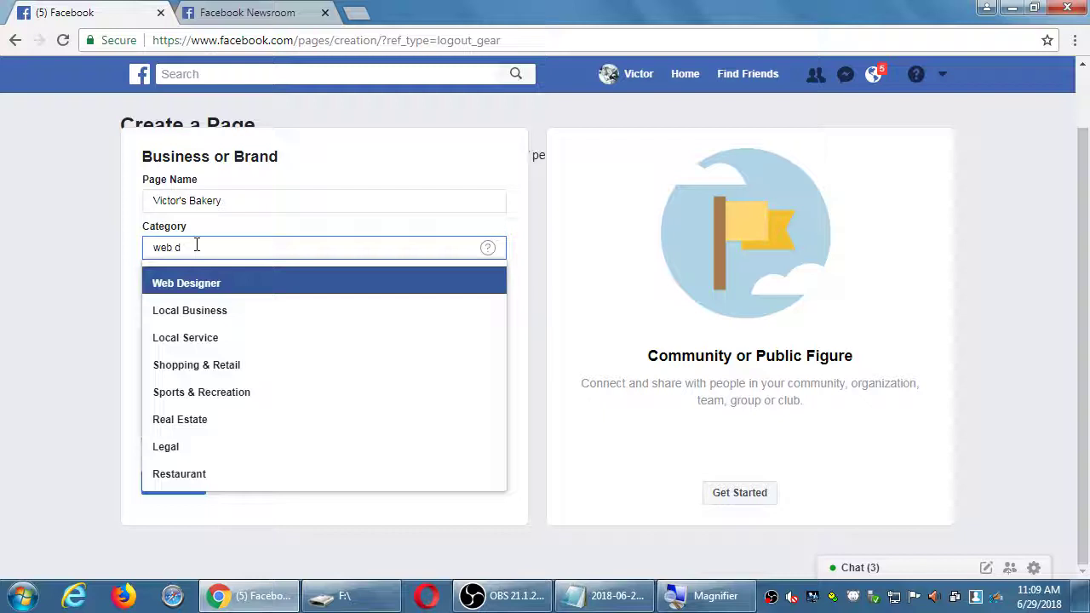
{"action": "key", "text": "Return"}
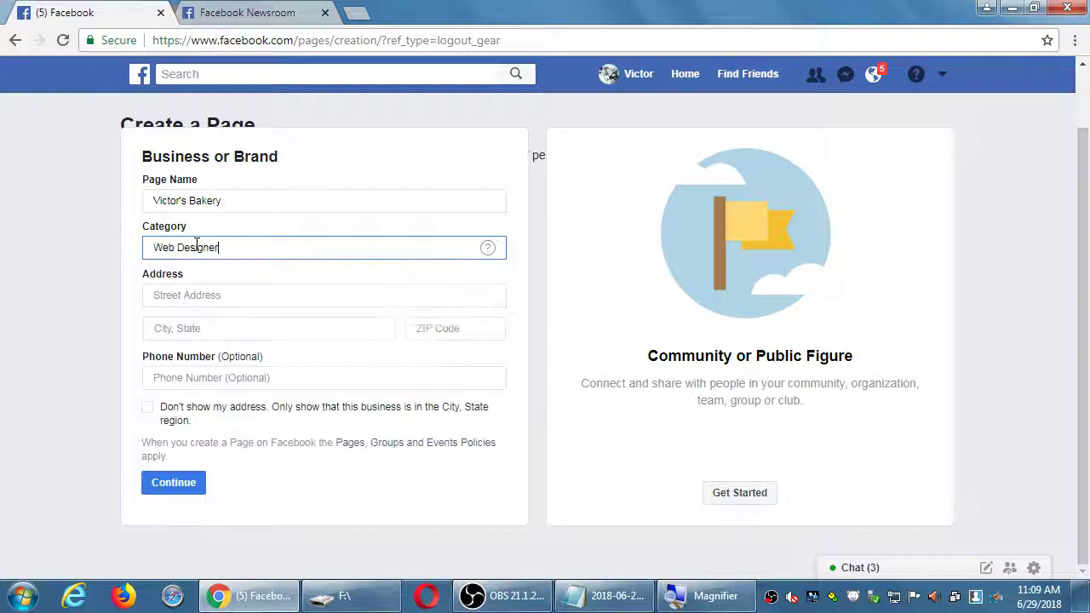
- Fill in the business's street address, city with state, and ZIP code, and hide the address so only its city and state region show
{"action": "left_click", "coordinate": [191, 293]}
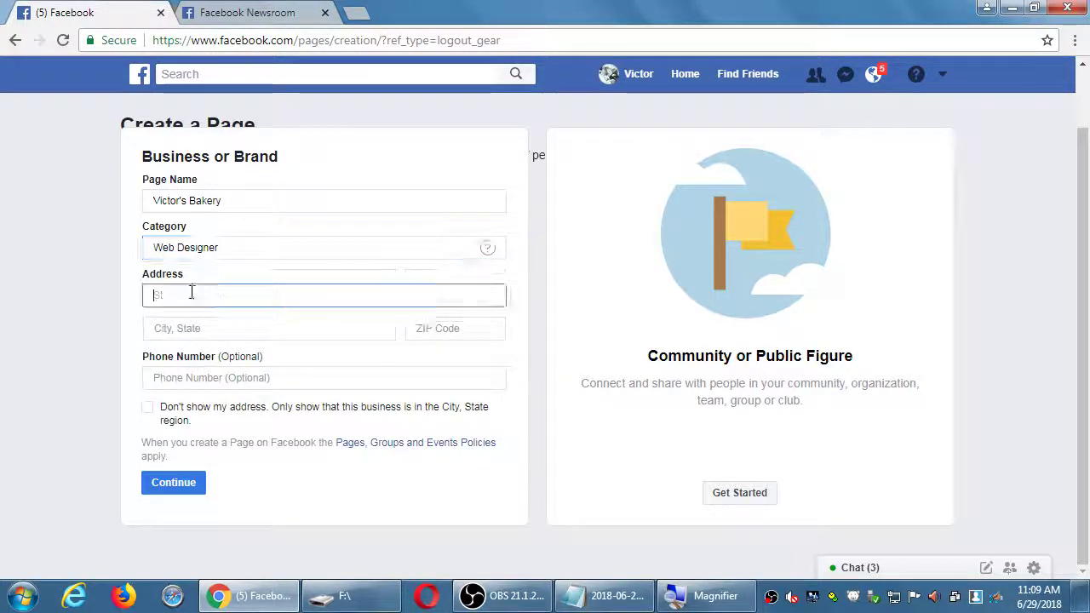
{"action": "type", "text": "123 fake street"}
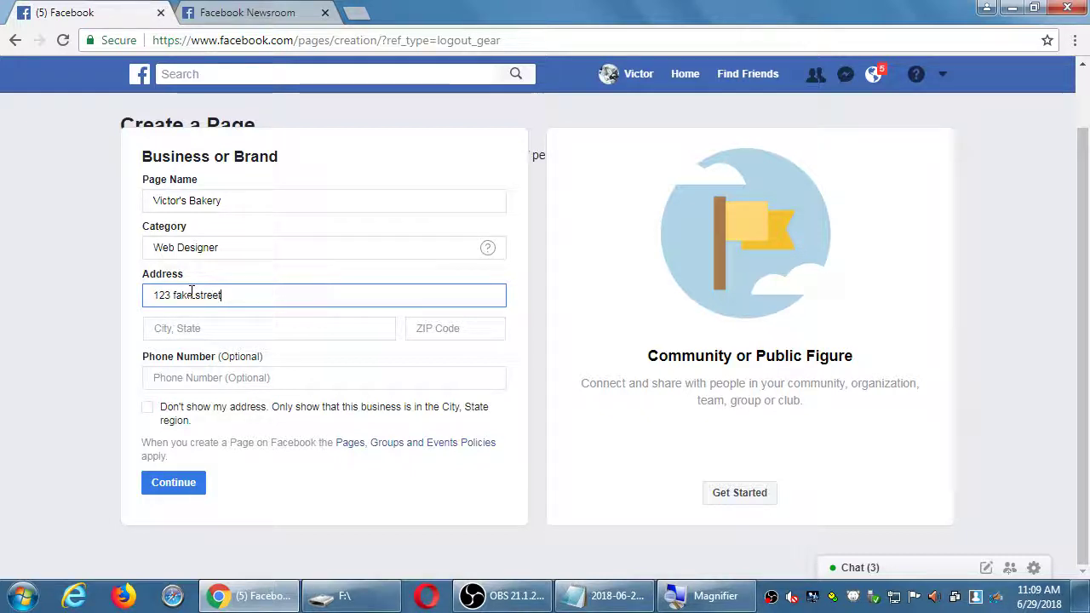
{"action": "key", "text": "Tab"}
{"action": "type", "text": "san dieg"}
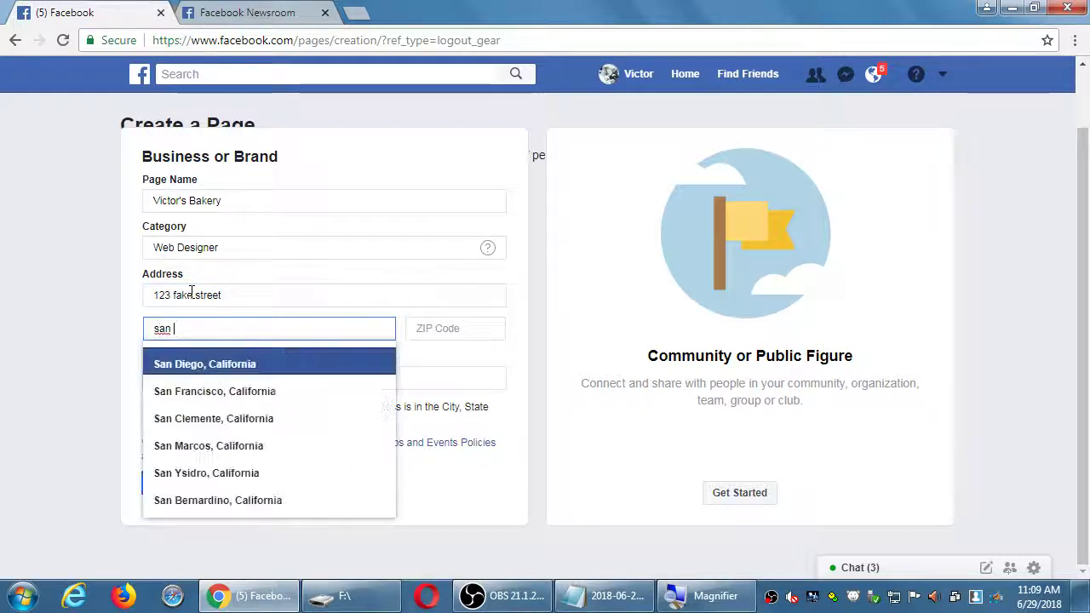
{"action": "left_click", "coordinate": [223, 357]}
{"action": "left_click", "coordinate": [429, 337]}
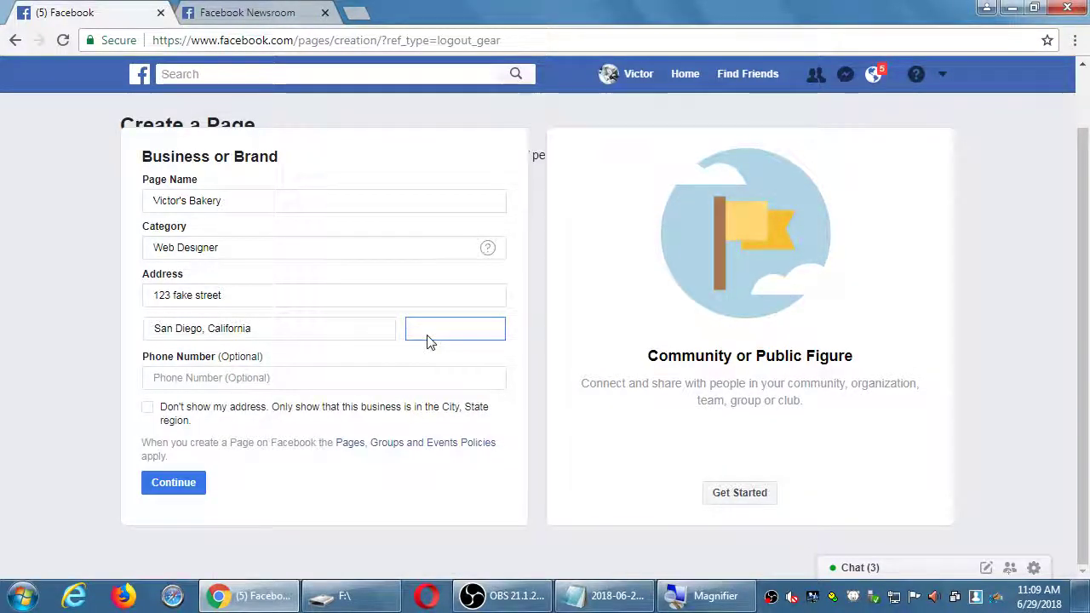
{"action": "type", "text": "91919"}
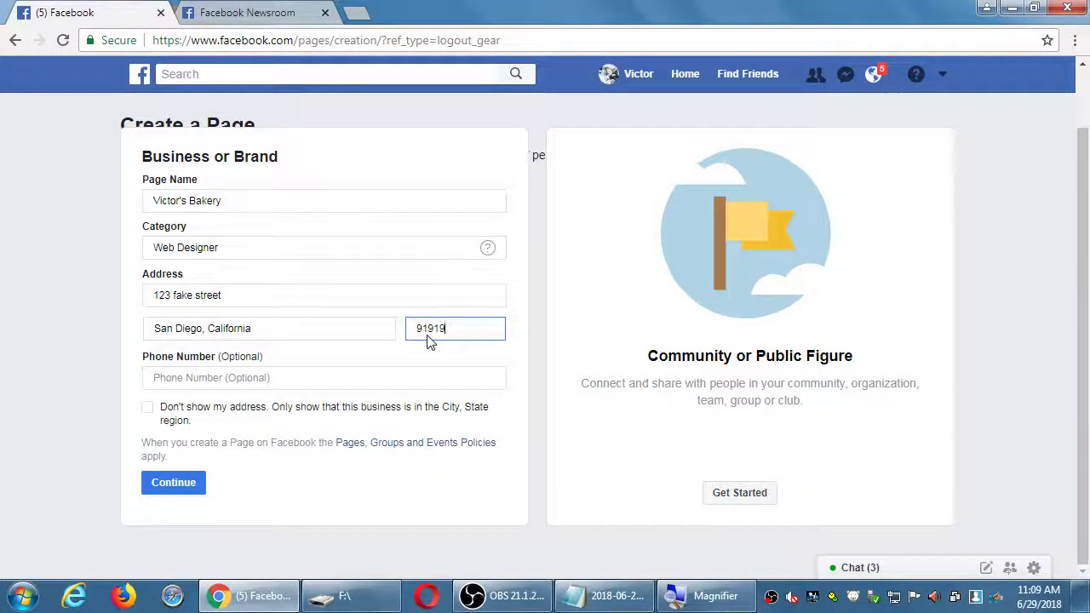
{"action": "left_click", "coordinate": [148, 410]}
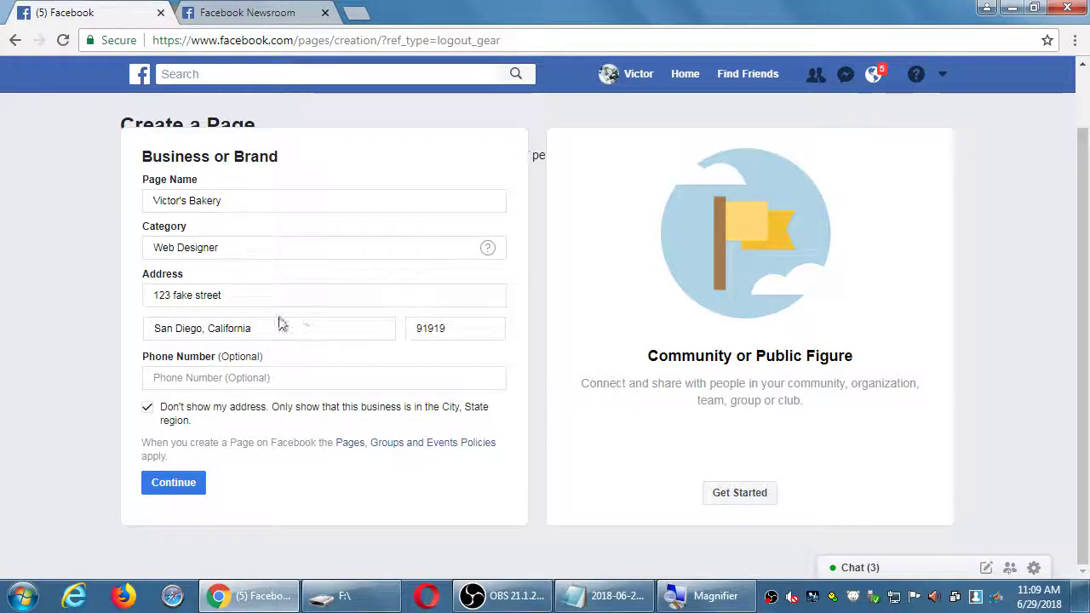
- Change the page category to Bakery and continue with creating the page
{"action": "left_click_drag", "start_coordinate": [268, 298], "coordinate": [128, 313]}
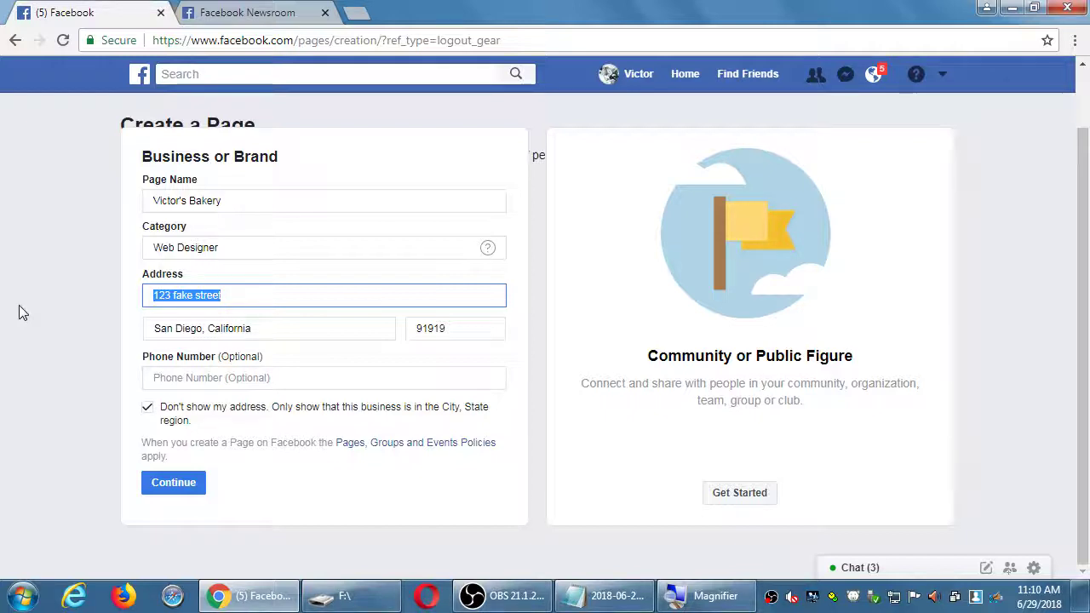
{"action": "key", "text": "shift+Tab"}
{"action": "type", "text": "bak"}
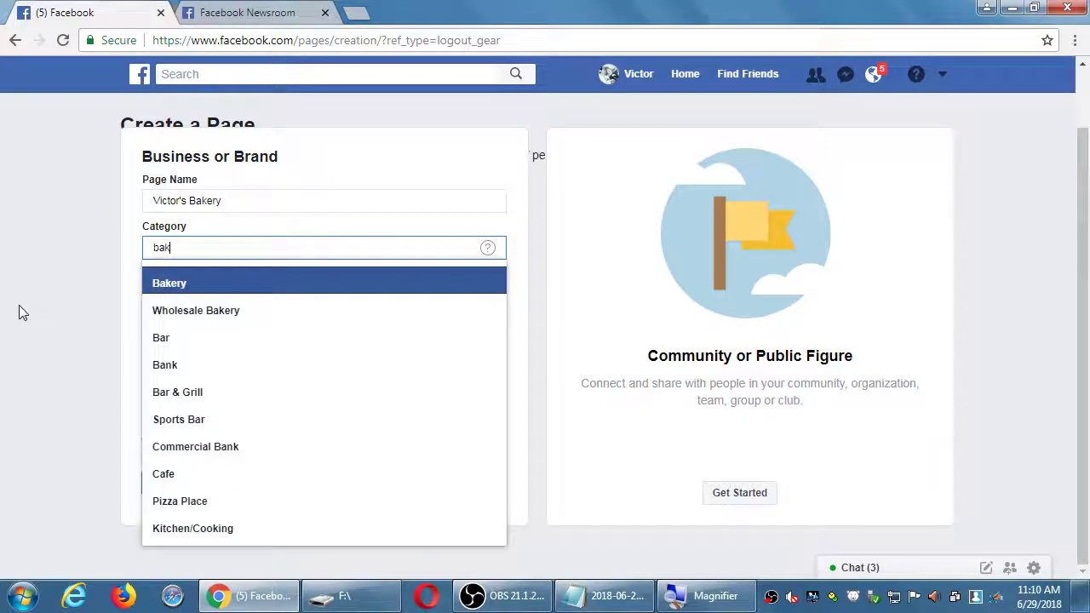
{"action": "key", "text": "Return"}
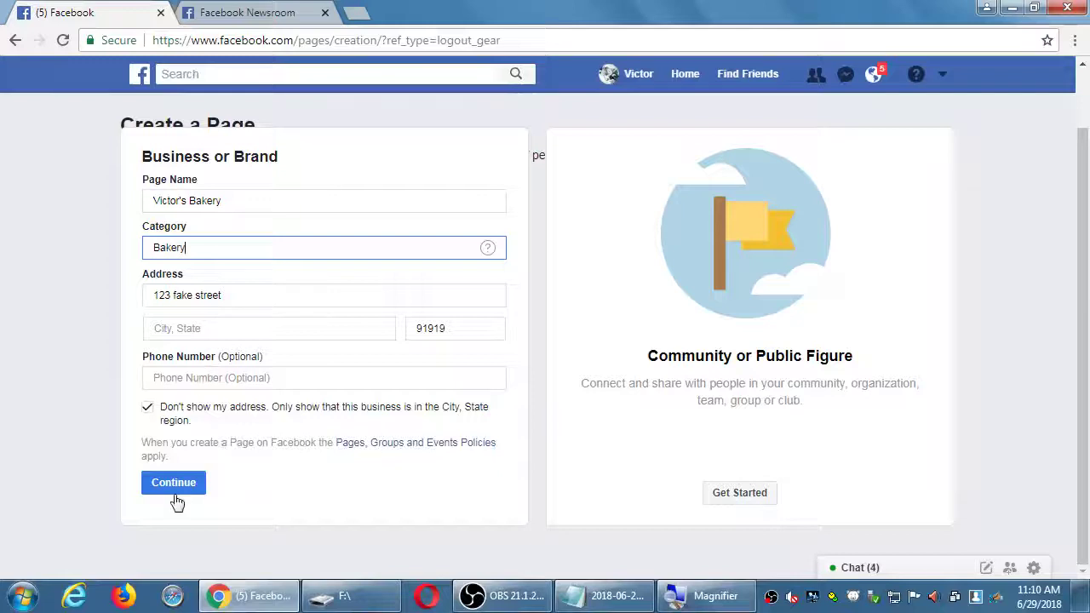
{"action": "left_click", "coordinate": [189, 484]}
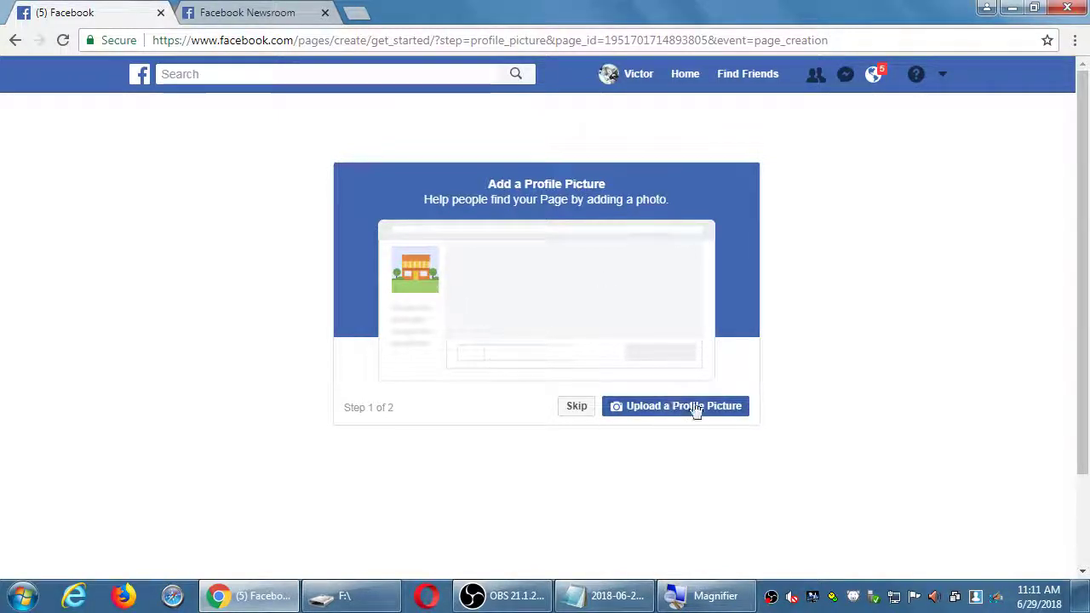
- Skip adding a profile picture and a cover photo to the new page, and close the Facebook Newsroom page
{"action": "left_click", "coordinate": [575, 407]}
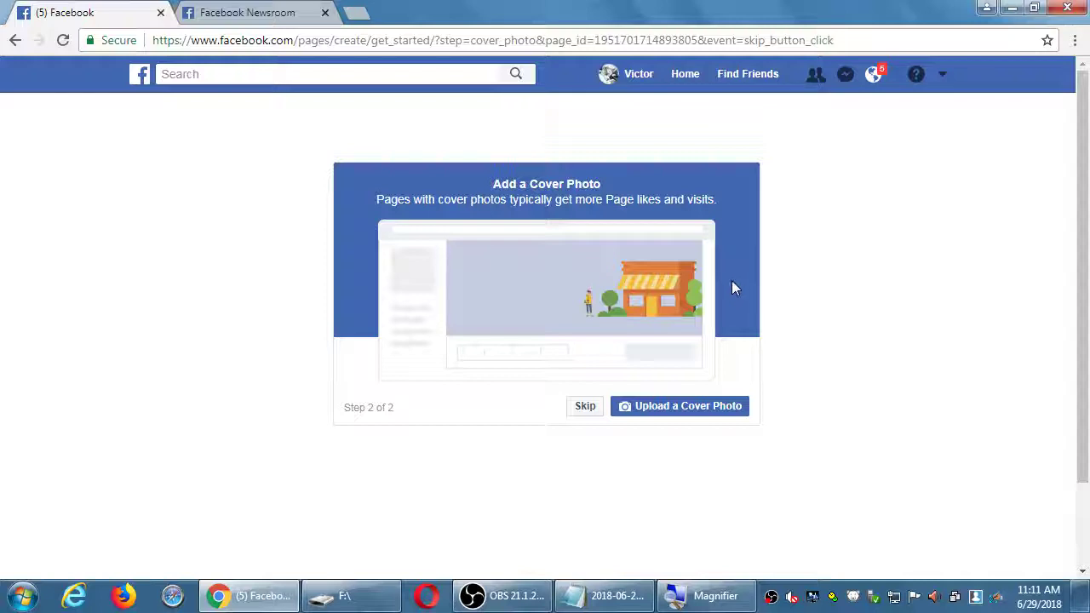
{"action": "left_click", "coordinate": [324, 13]}
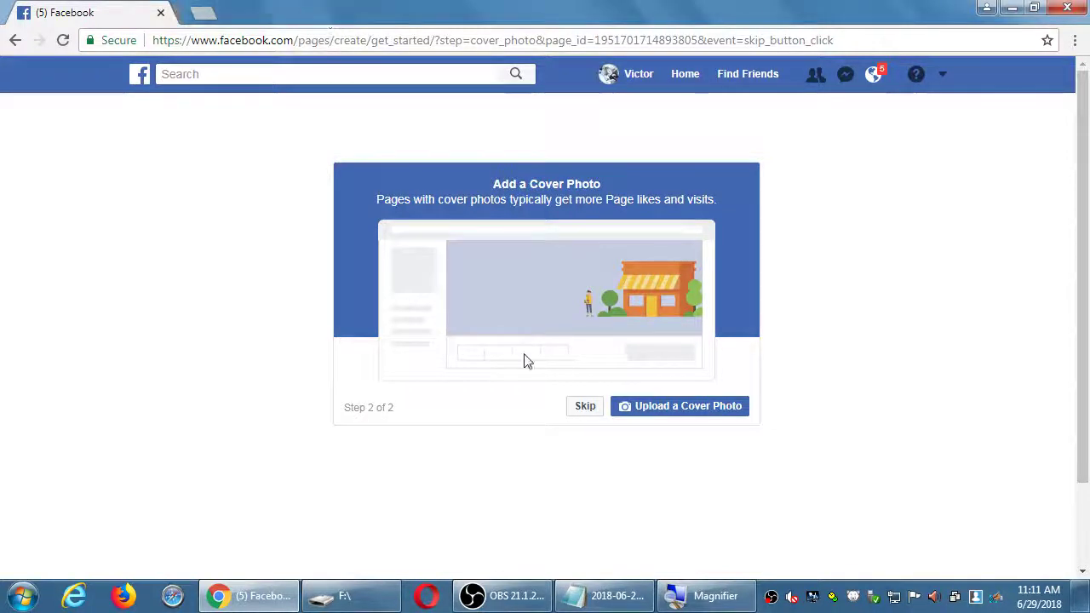
{"action": "left_click", "coordinate": [584, 408]}
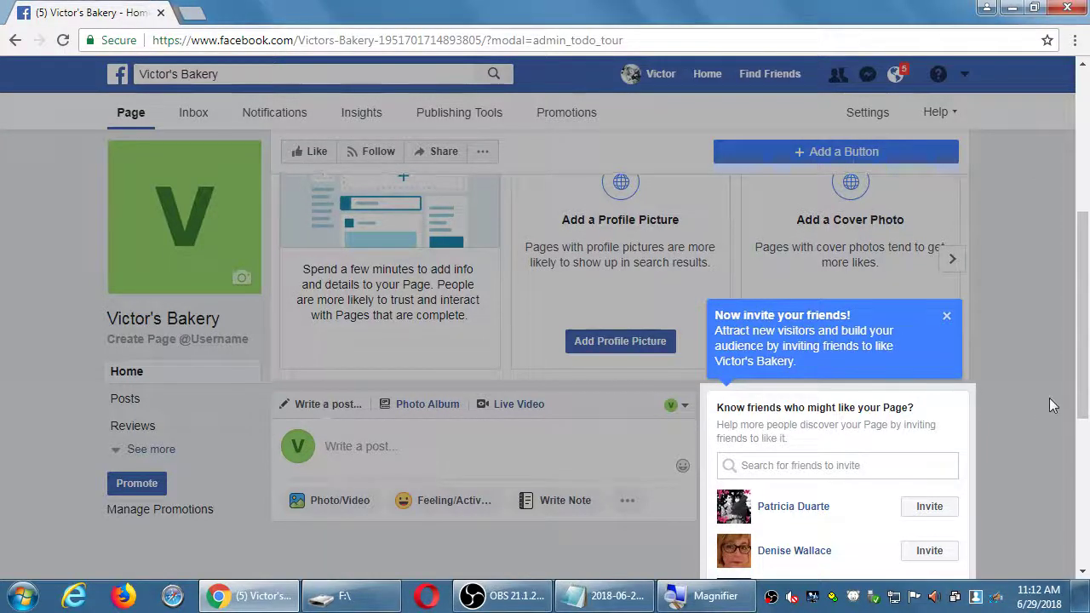
{"action": "scroll", "coordinate": [1048, 397], "scroll_direction": "down", "scroll_amount": 1}
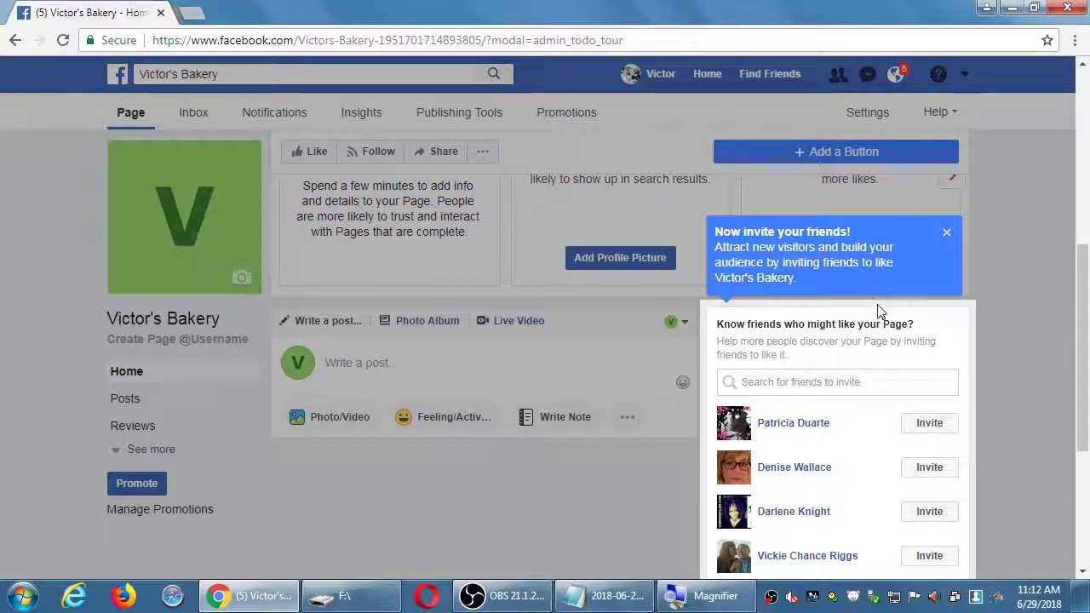
{"action": "scroll", "coordinate": [883, 303], "scroll_direction": "down", "scroll_amount": 1}
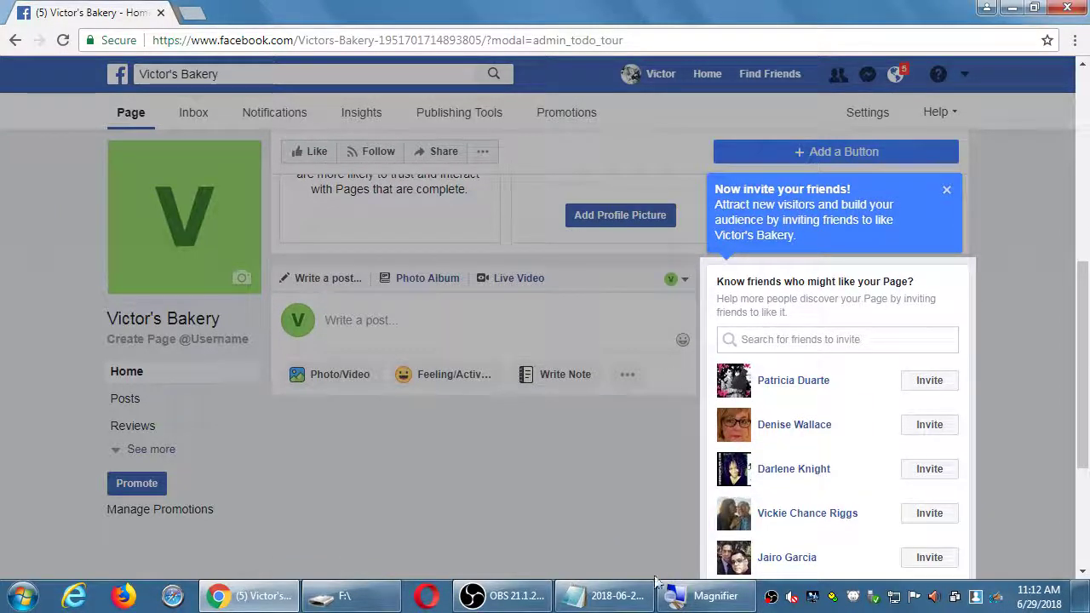
- Switch to the Notepad notes and add the heading "The power of friends of friends on Facebook:" after a blank line at the end
{"action": "left_click", "coordinate": [606, 595]}
{"action": "key", "text": "super+plus"}
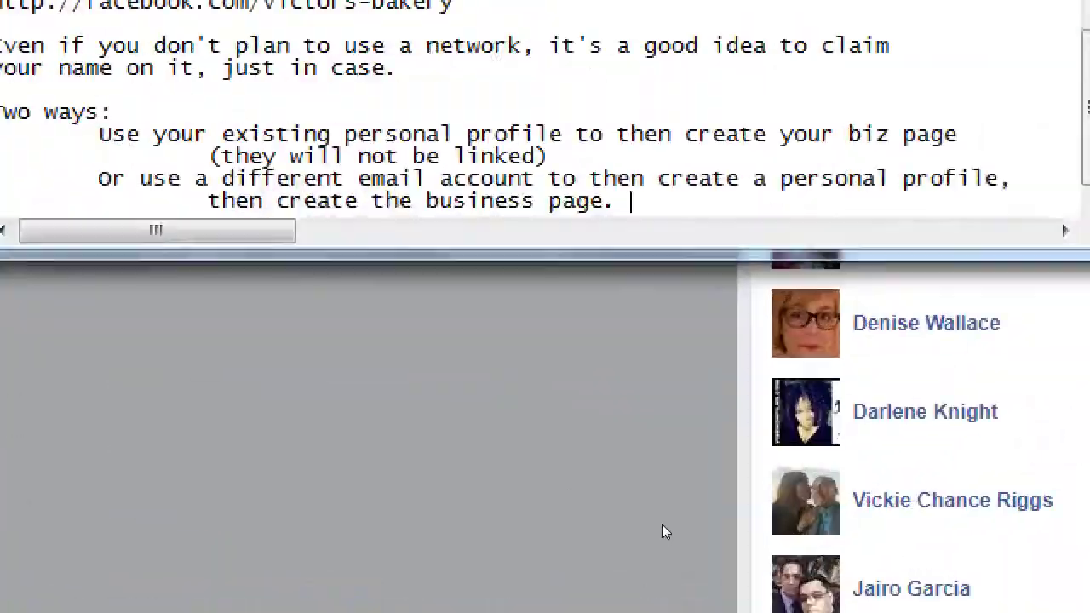
{"action": "key", "text": "Return"}
{"action": "key", "text": "Return"}
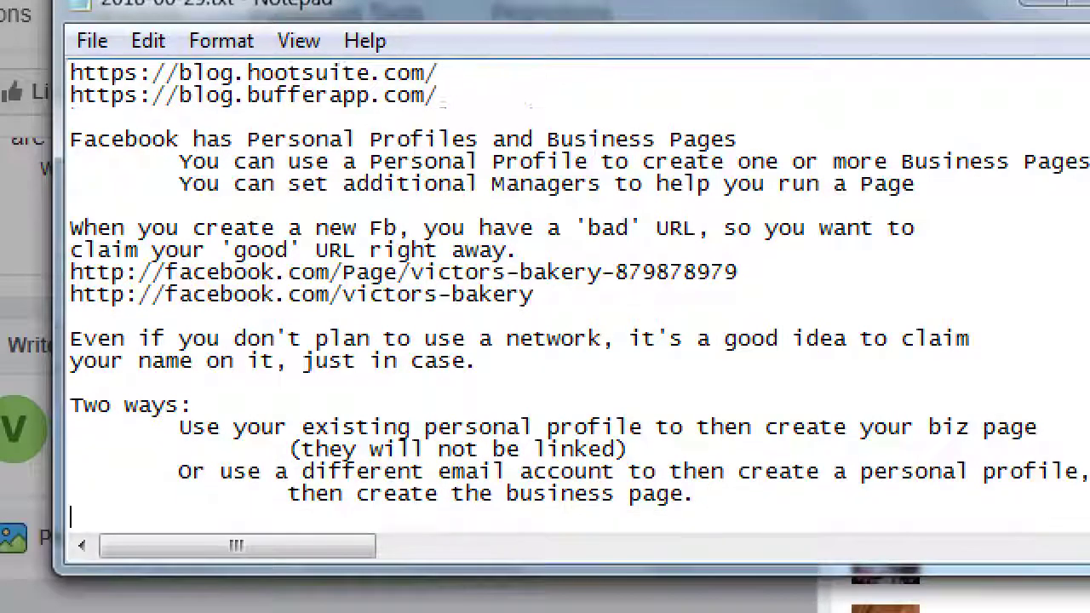
{"action": "type", "text": "The power "}
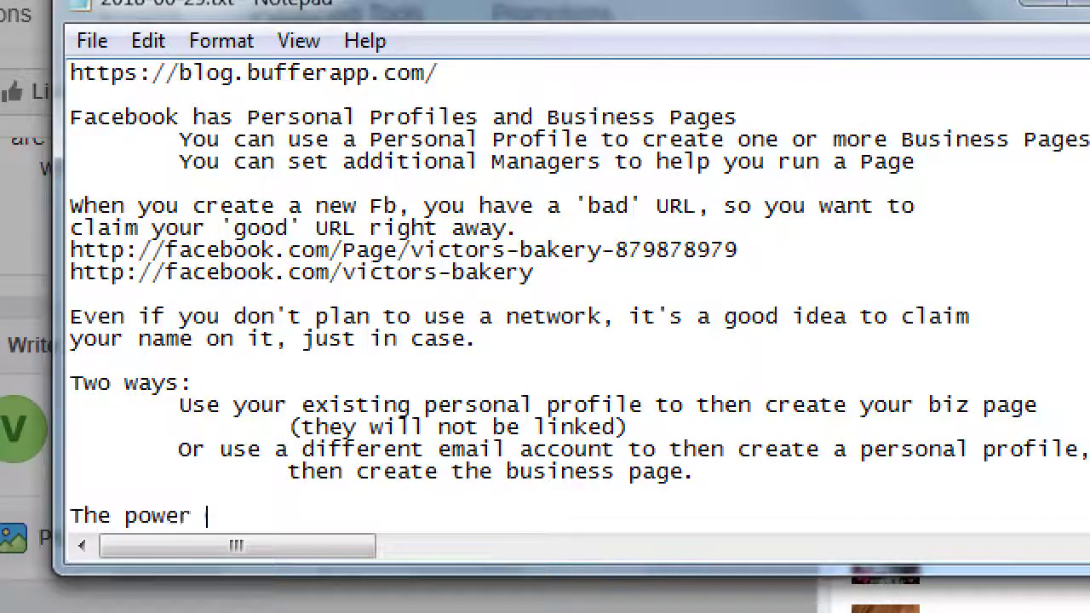
{"action": "type", "text": "of friends "}
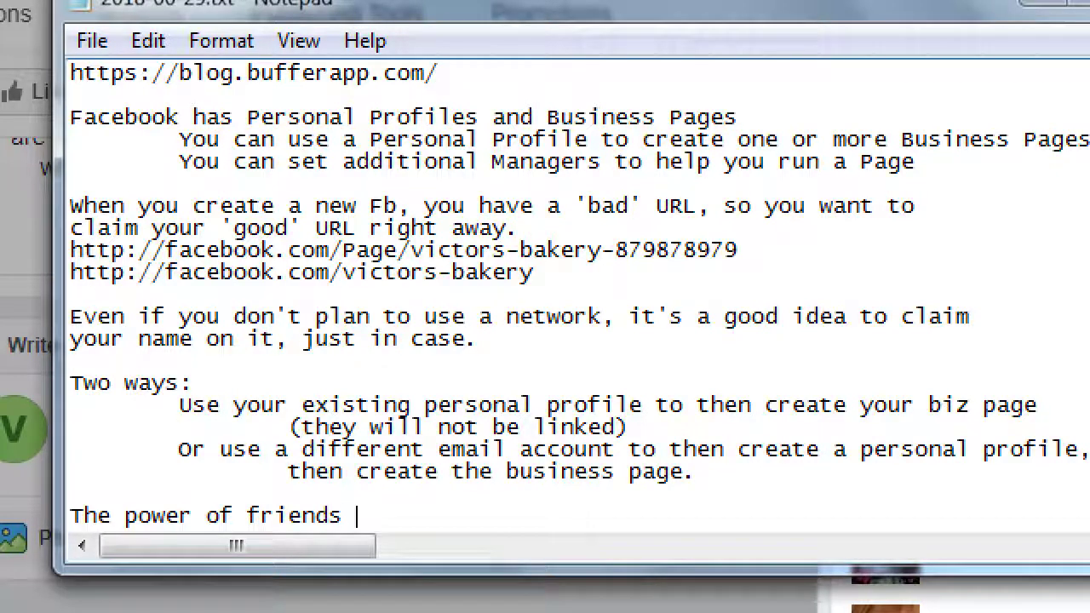
{"action": "type", "text": "of friends on F"}
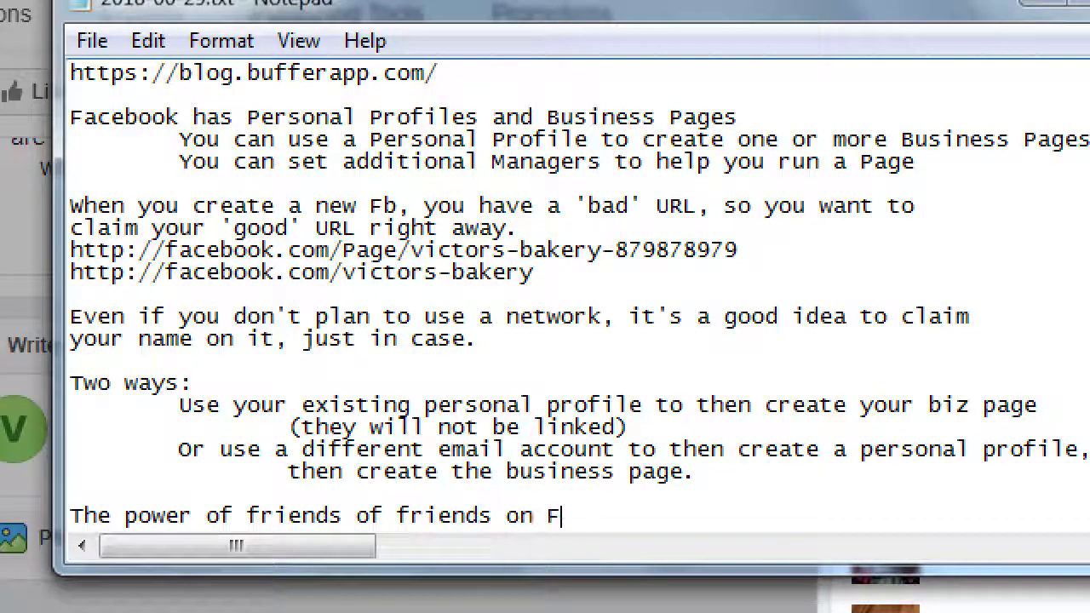
{"action": "type", "text": "acebook"}
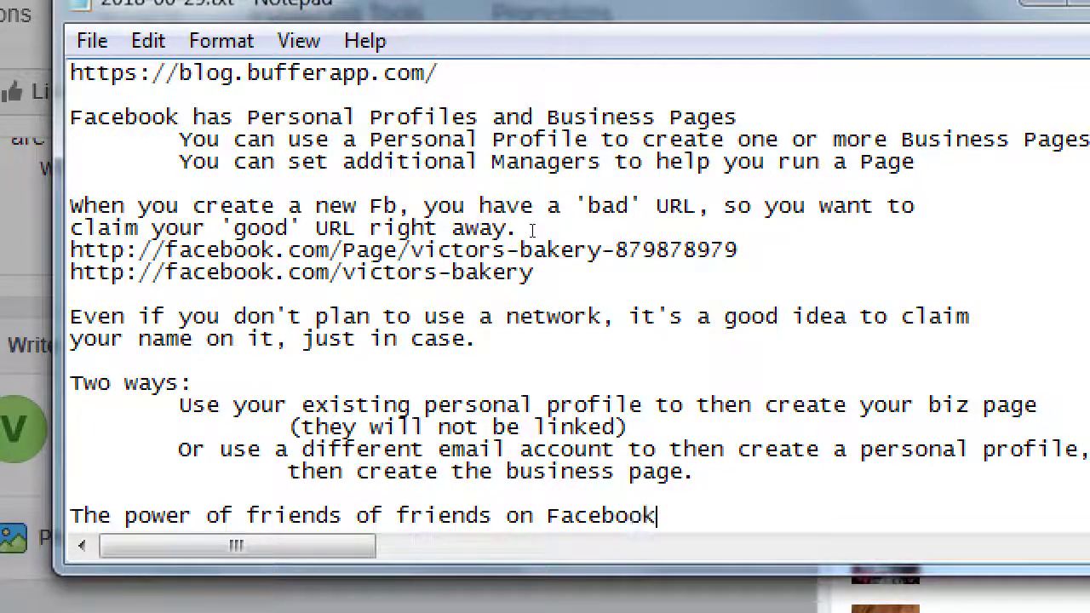
{"action": "type", "text": ":"}
- Add an indented line under the heading reading "As you friends/family Like/Reply/Follow/Interact with your Page,"
{"action": "key", "text": "Return"}
{"action": "key", "text": "Tab"}
{"action": "type", "text": "As you "}
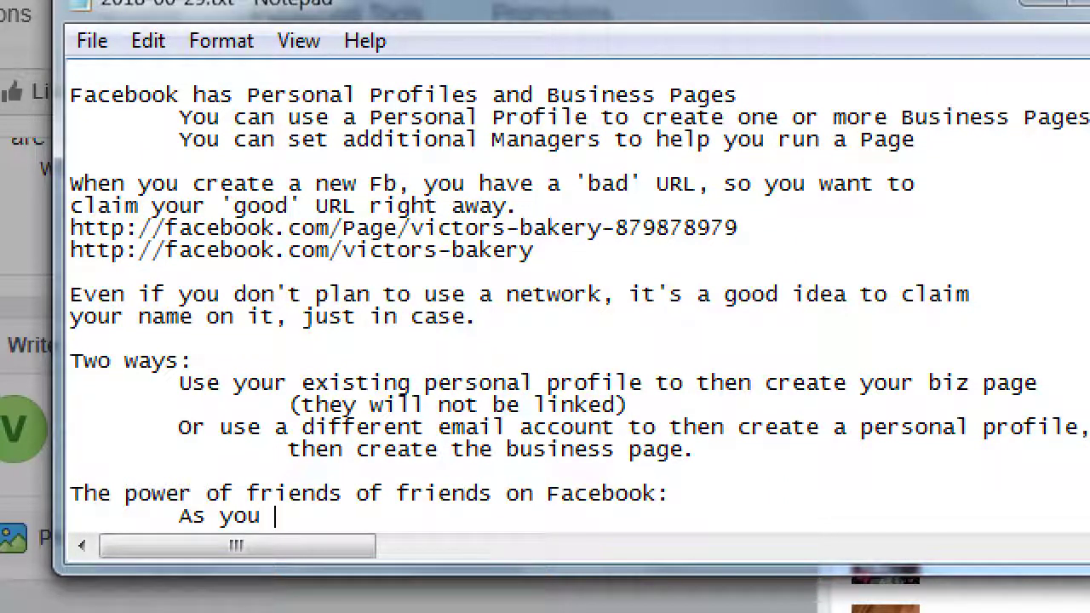
{"action": "type", "text": "friends/family "}
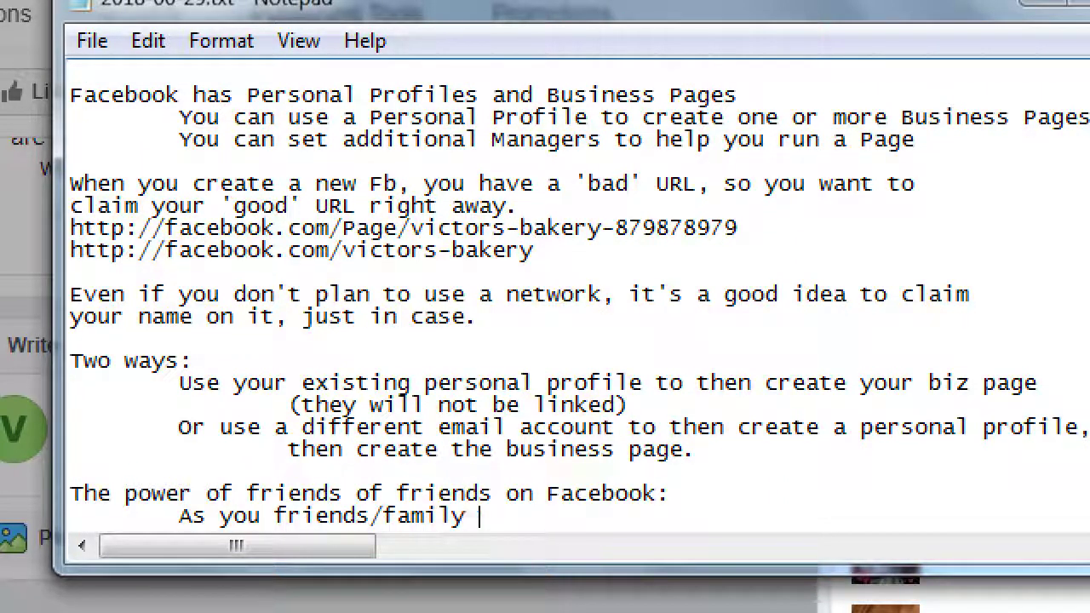
{"action": "type", "text": "Like/Reply"}
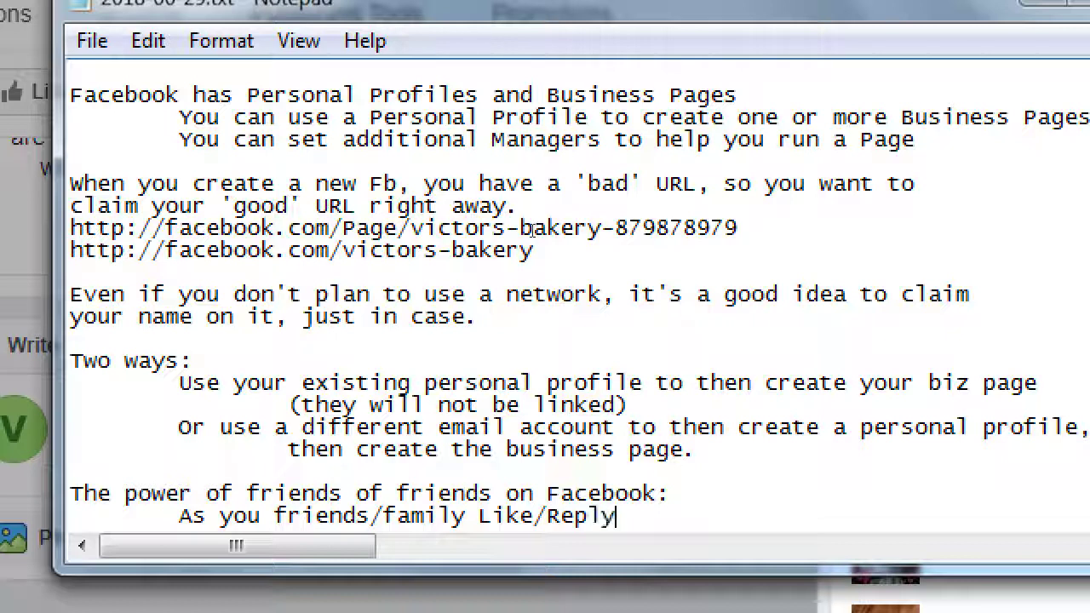
{"action": "type", "text": "/Follow"}
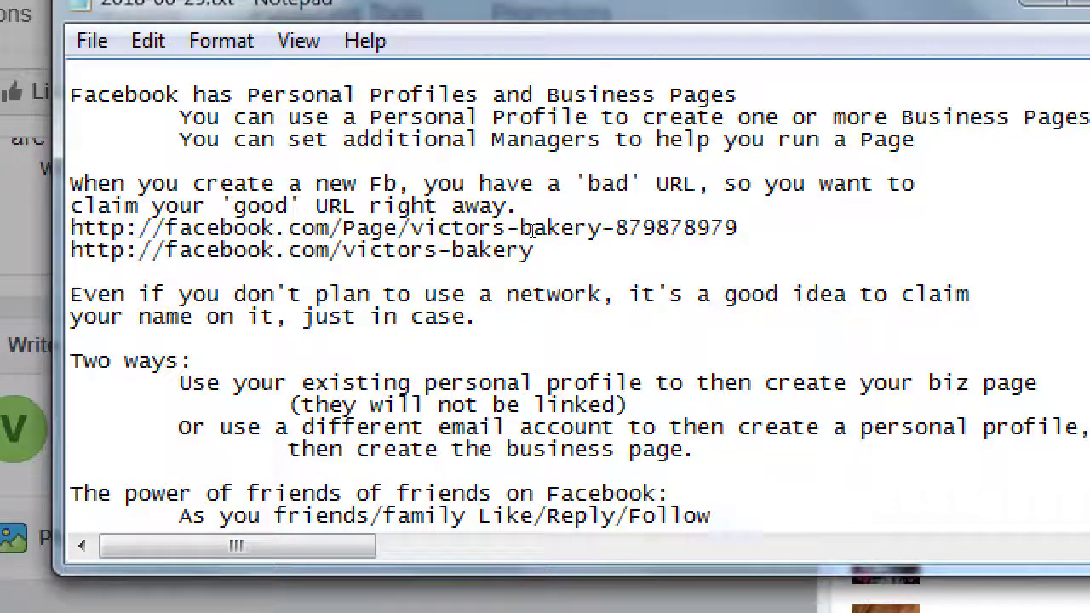
{"action": "type", "text": "/Interact with"}
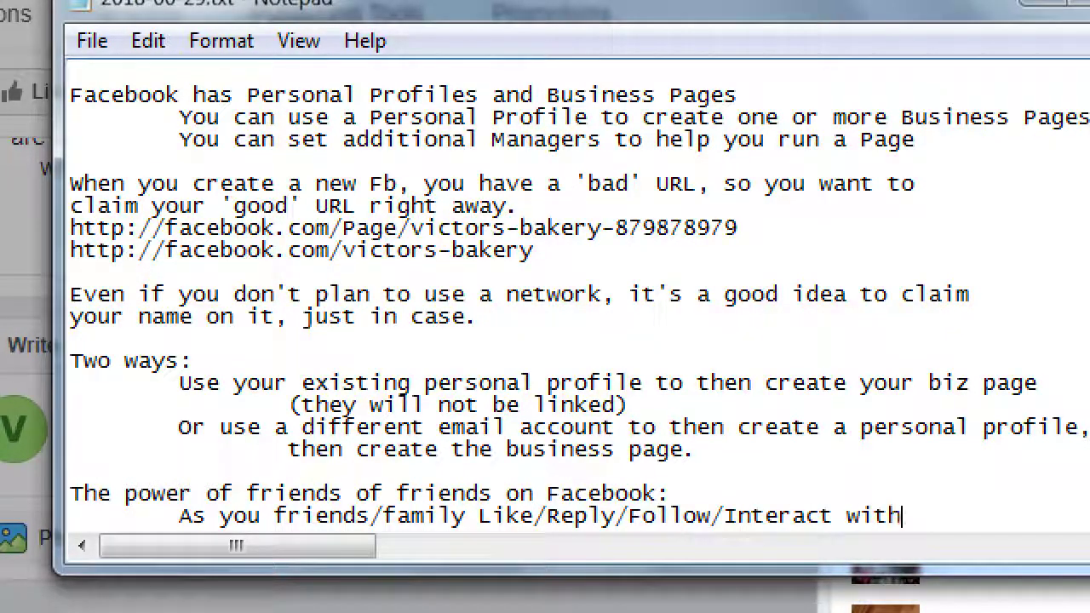
{"action": "type", "text": " you rpag"}
{"action": "key", "text": "BackSpace"}
{"action": "key", "text": "BackSpace"}
{"action": "key", "text": "BackSpace"}
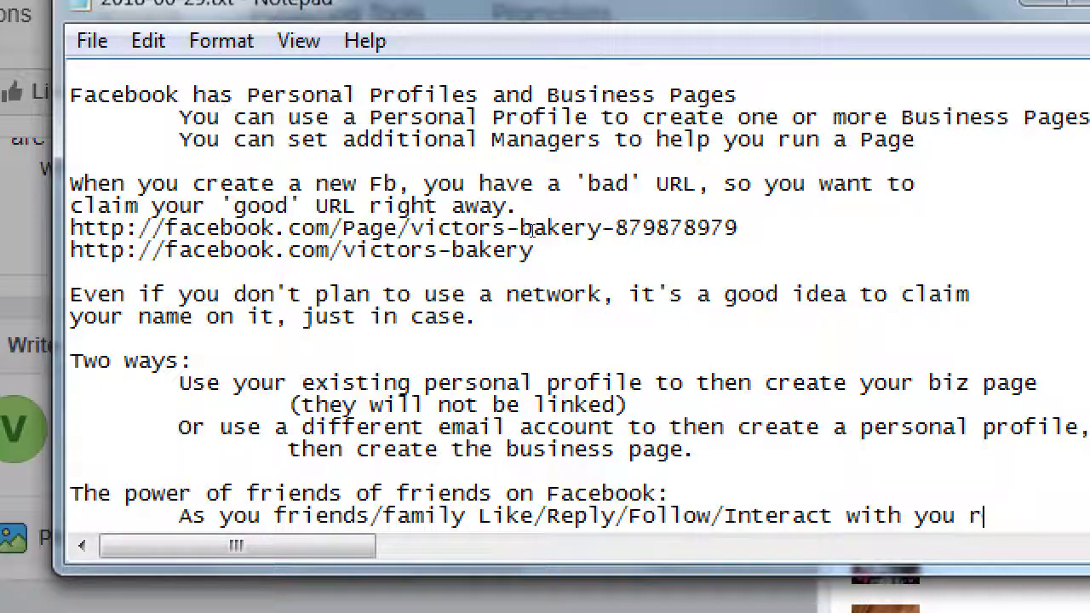
{"action": "key", "text": "BackSpace"}
{"action": "key", "text": "BackSpace"}
{"action": "type", "text": "r page"}
{"action": "key", "text": "BackSpace"}
{"action": "key", "text": "BackSpace"}
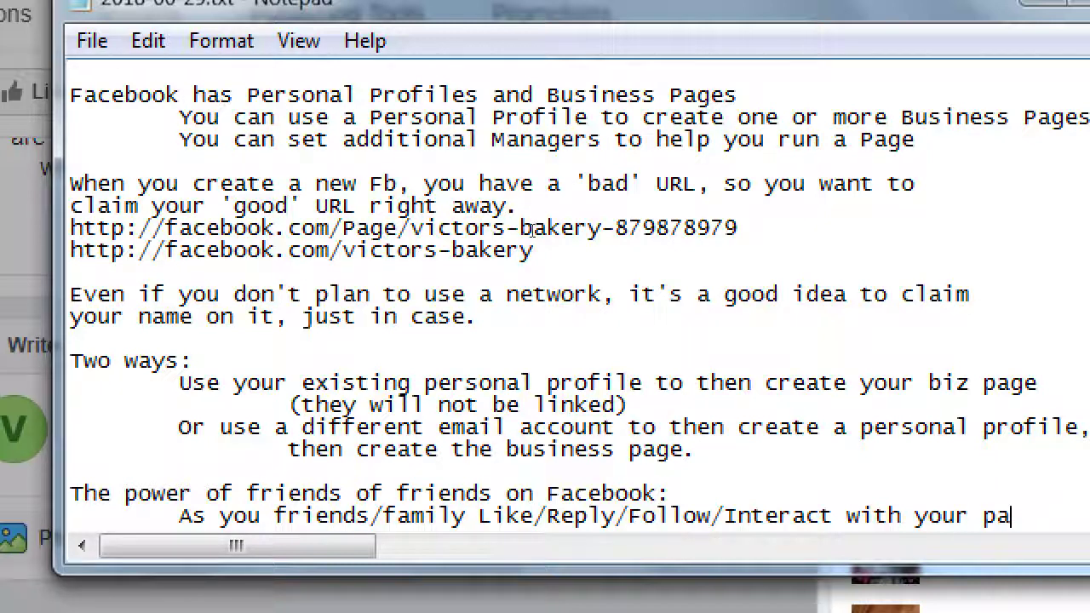
{"action": "key", "text": "BackSpace"}
{"action": "key", "text": "BackSpace"}
{"action": "type", "text": "Page,"}
- Add a second indented line reading "you could get more people doing the same because of "Friends of Friends""
{"action": "key", "text": "Return"}
{"action": "key", "text": "Tab"}
{"action": "type", "text": "y"}
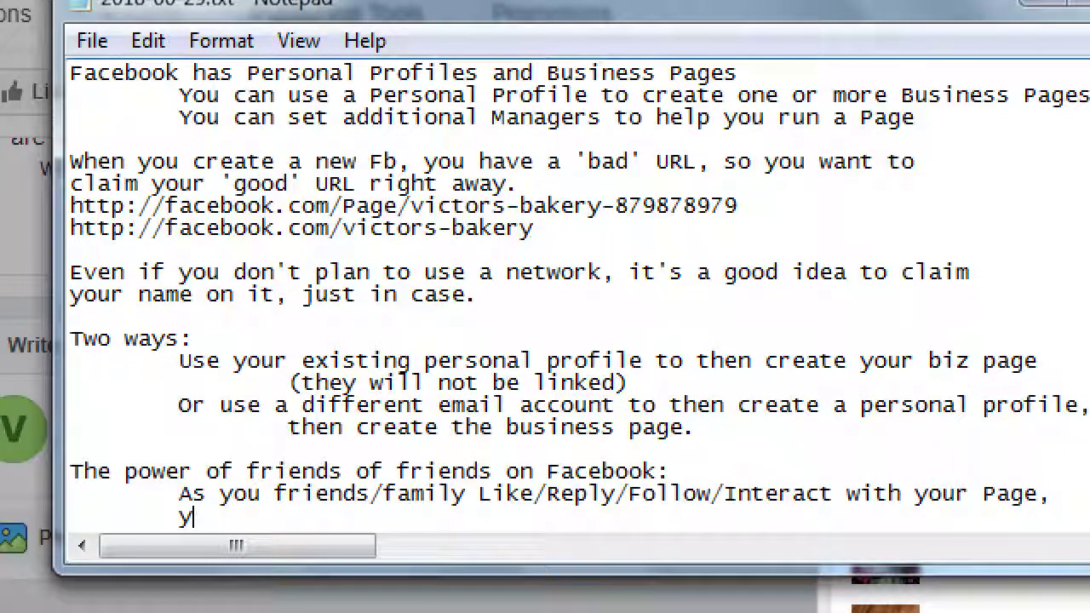
{"action": "type", "text": "ou could get more"}
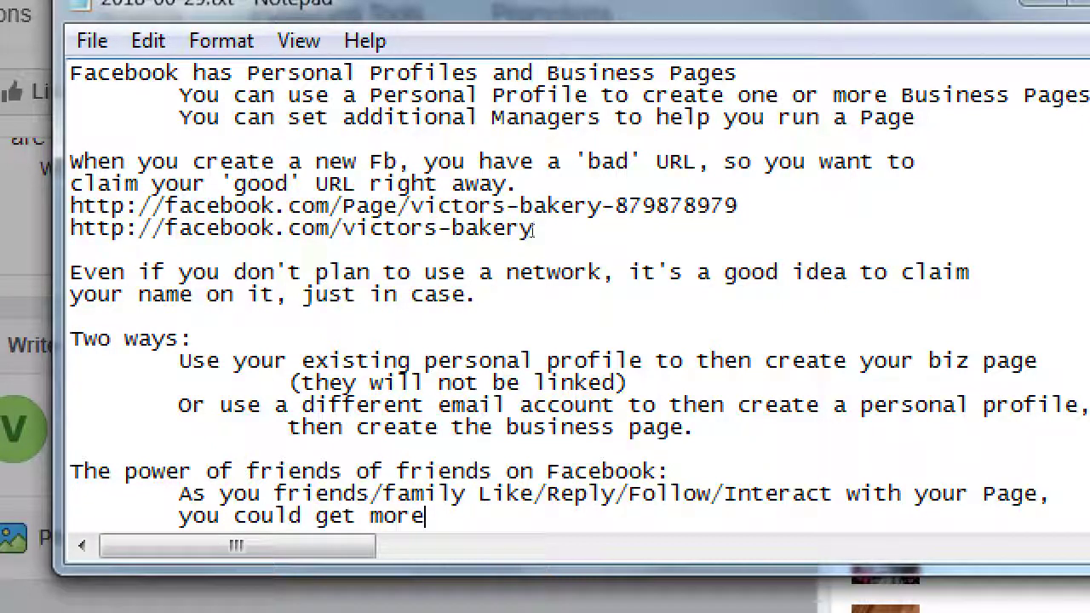
{"action": "type", "text": " people doion"}
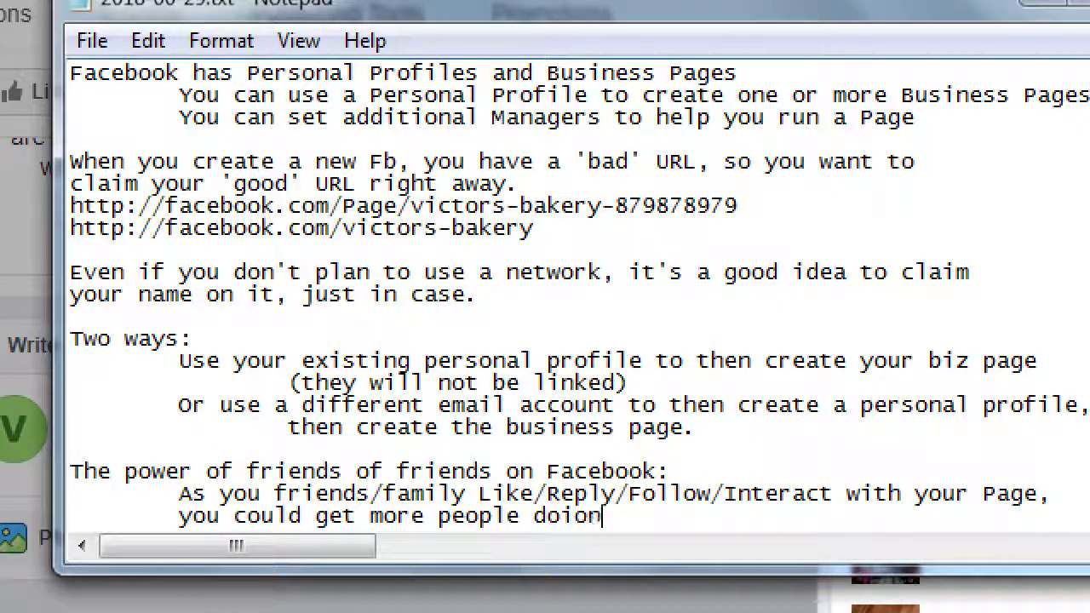
{"action": "type", "text": "g t"}
{"action": "key", "text": "BackSpace"}
{"action": "key", "text": "BackSpace"}
{"action": "key", "text": "BackSpace"}
{"action": "key", "text": "BackSpace"}
{"action": "key", "text": "BackSpace"}
{"action": "type", "text": "ng the"}
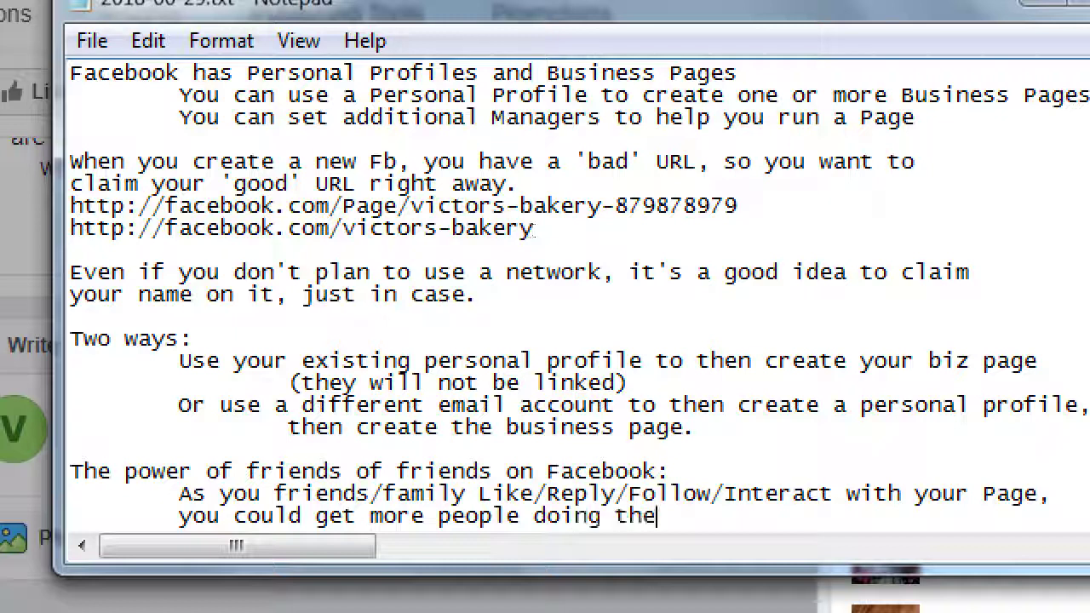
{"action": "type", "text": " same beca"}
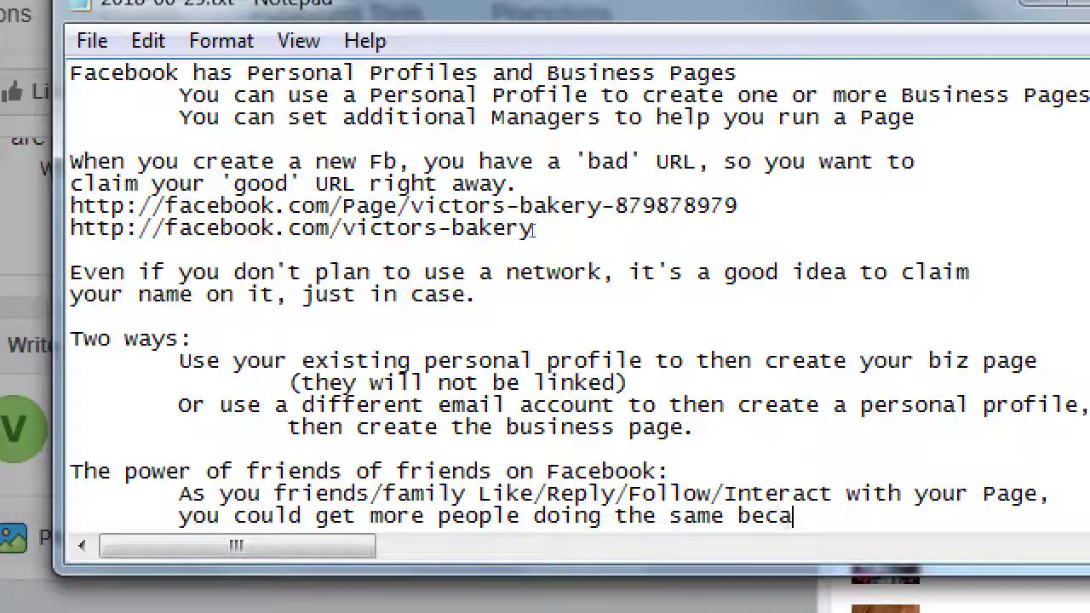
{"action": "type", "text": "use of \"Frie"}
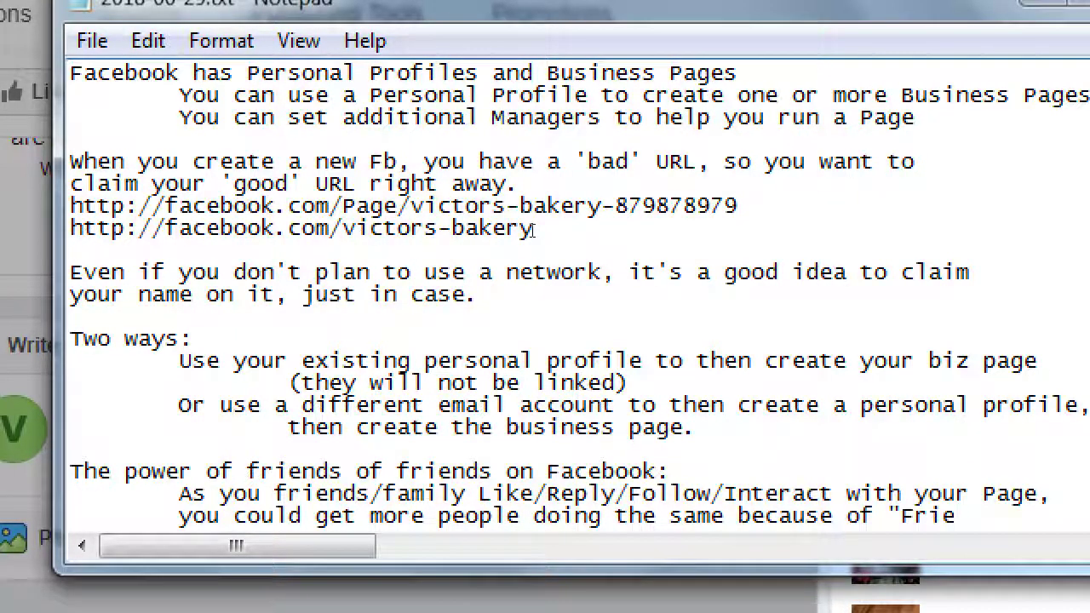
{"action": "type", "text": "nds of Fri"}
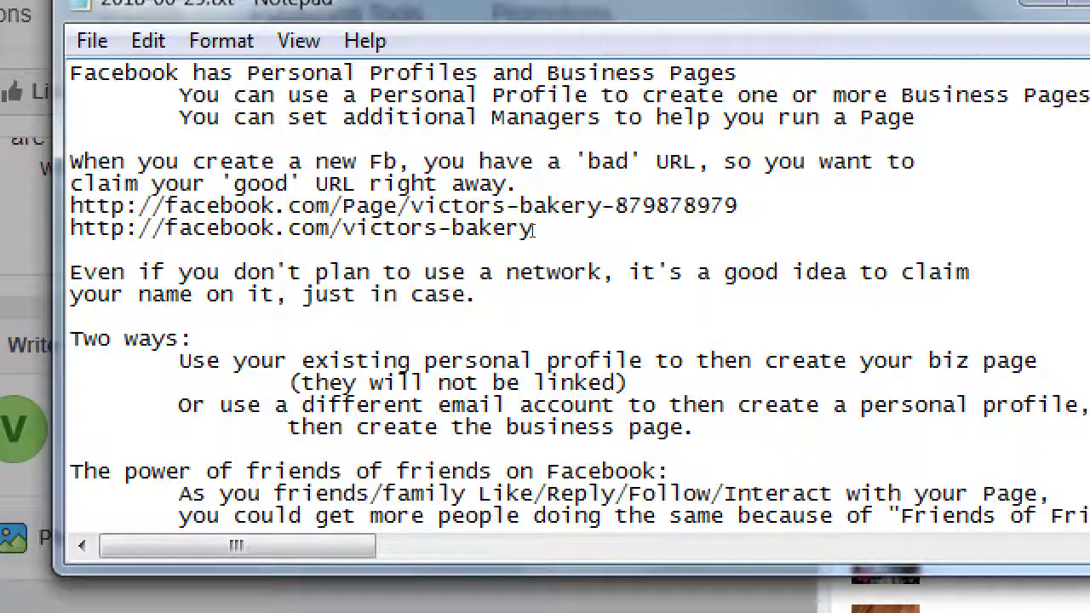
{"action": "type", "text": "ends\""}
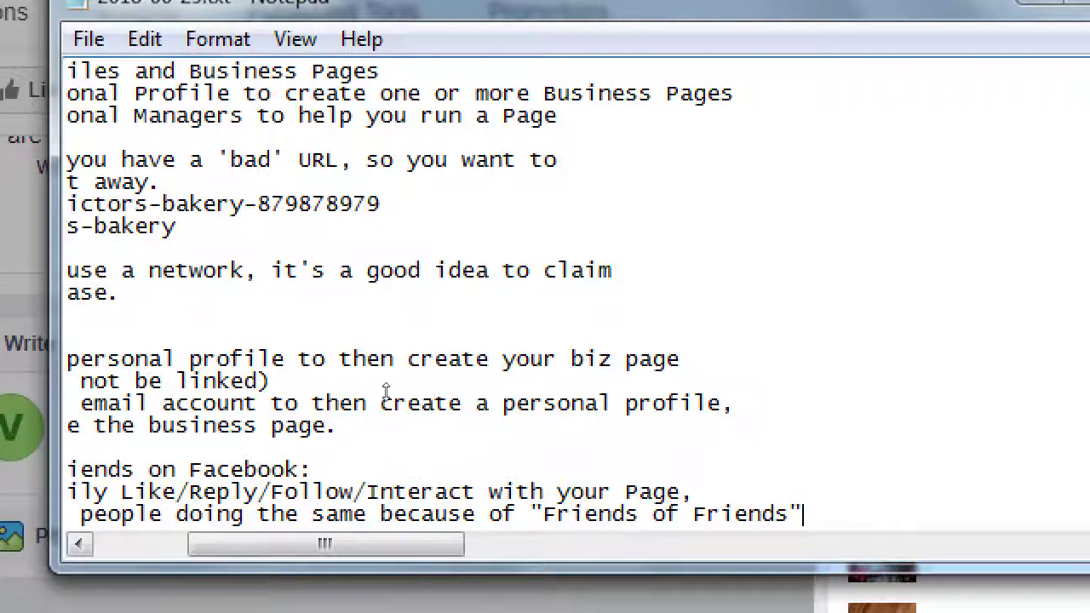
{"action": "scroll", "coordinate": [401, 390], "scroll_direction": "left", "scroll_amount": 5}
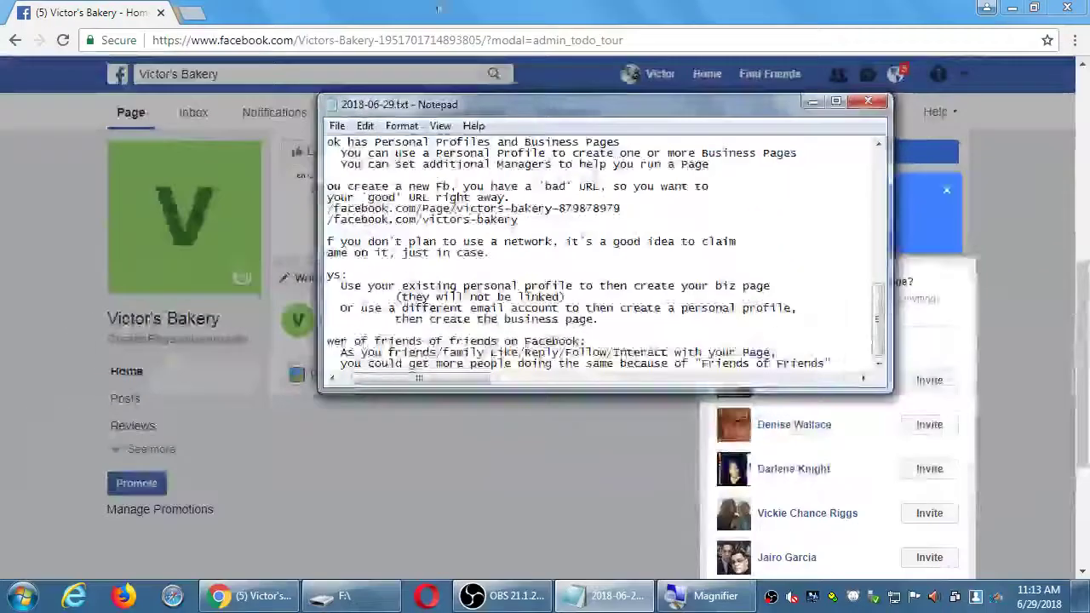
- Check the friend invitations on the Facebook page, and add indented "Pros" and "Cons" lines at the end of the Notepad notes
{"action": "left_click", "coordinate": [950, 270]}
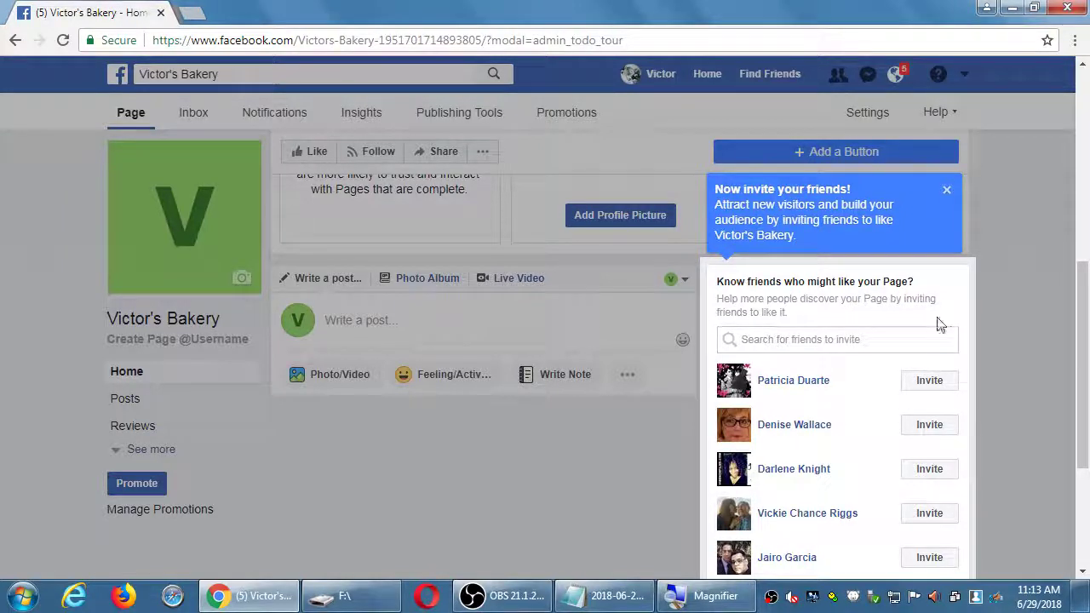
{"action": "scroll", "coordinate": [998, 348], "scroll_direction": "down", "scroll_amount": 3}
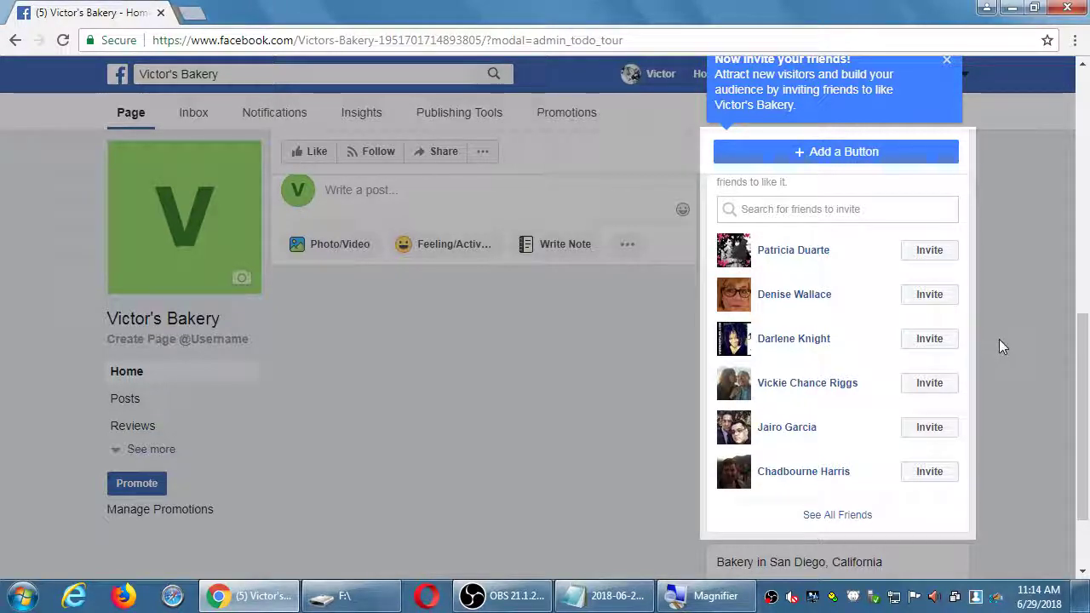
{"action": "left_click", "coordinate": [606, 595]}
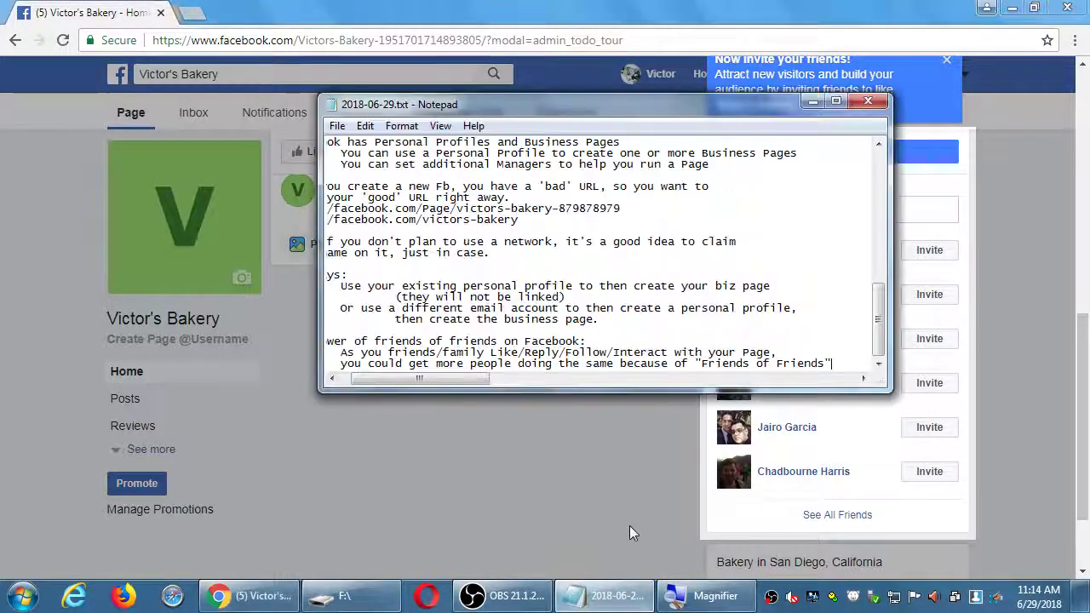
{"action": "key", "text": "super+plus"}
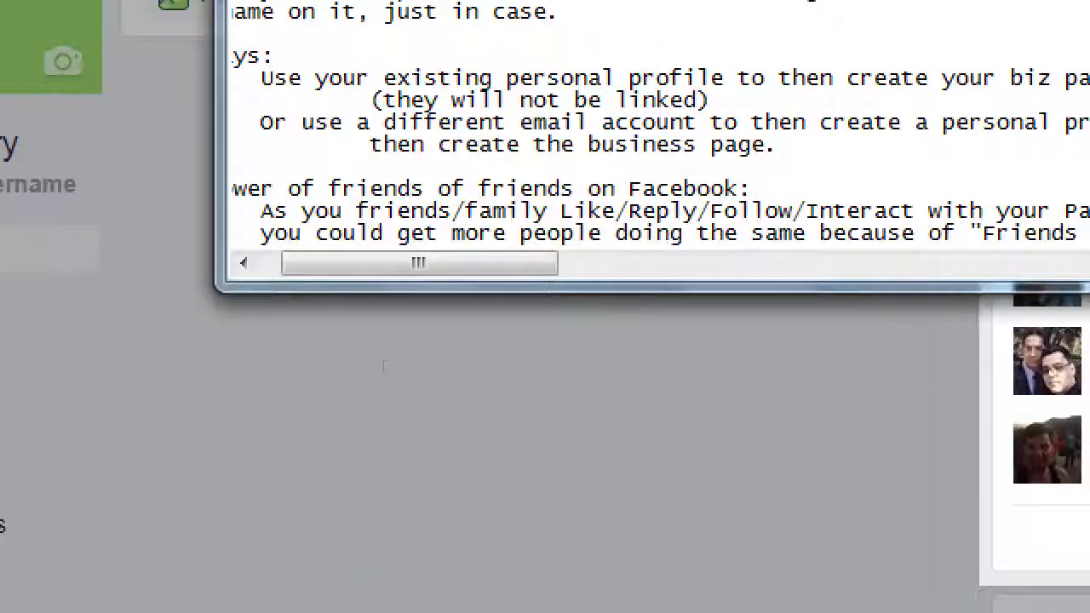
{"action": "key", "text": "Return"}
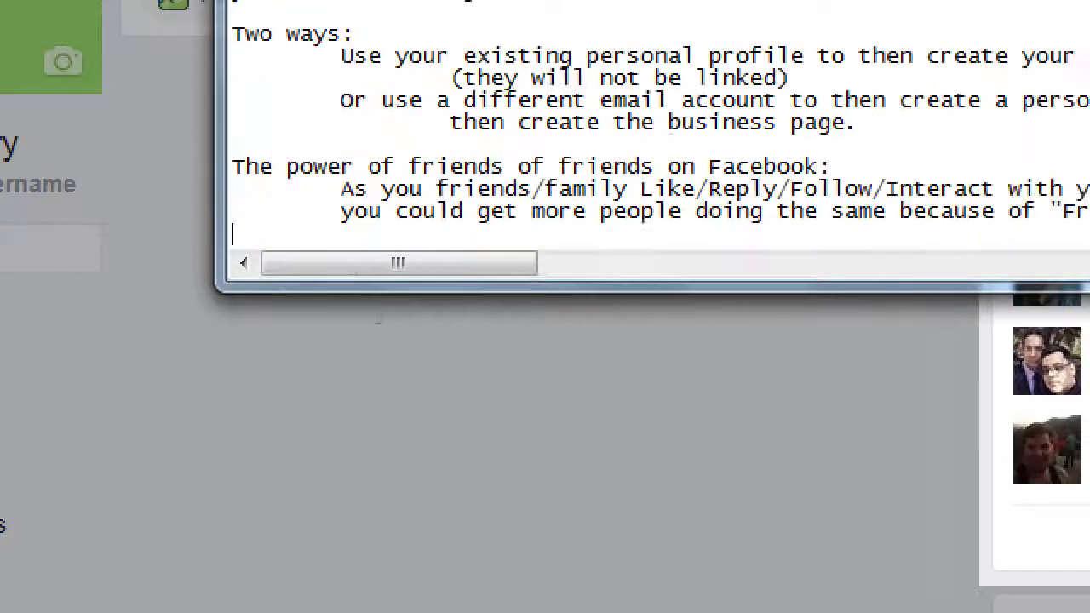
{"action": "key", "text": "Tab"}
{"action": "type", "text": "Pros"}
{"action": "key", "text": "Return"}
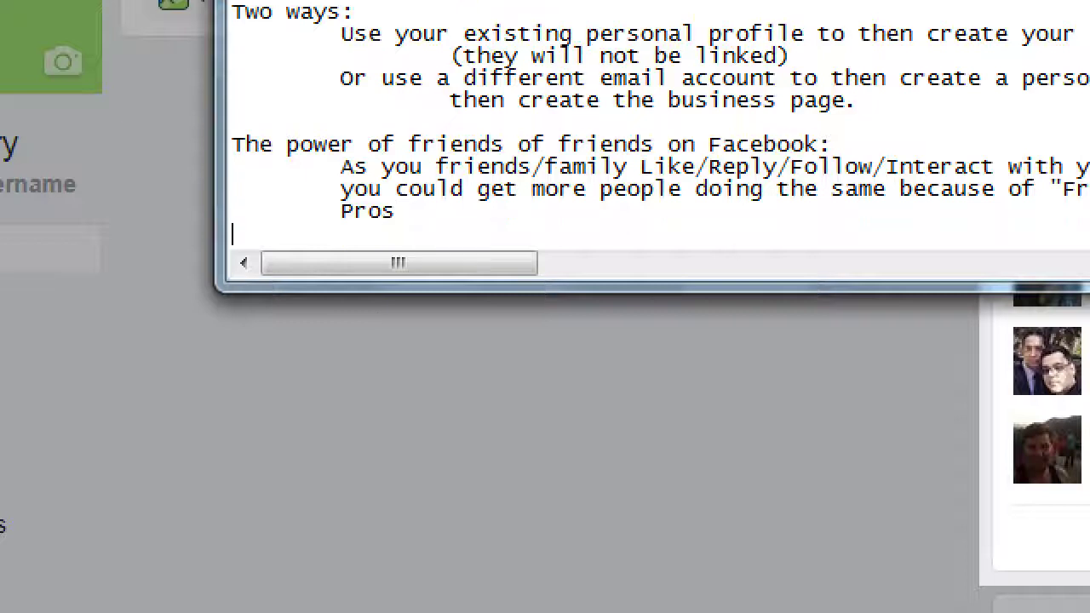
{"action": "key", "text": "Tab"}
{"action": "type", "text": "Cons"}
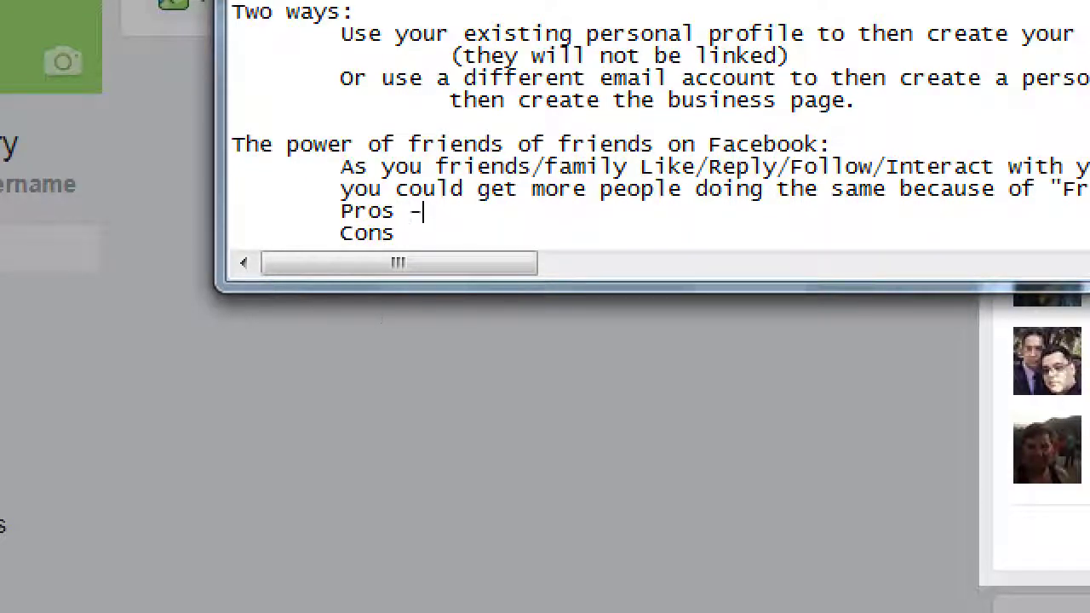
- Extend the "Pros" line with "- Could help you reach more customers"
{"action": "type", "text": " - Could help you r"}
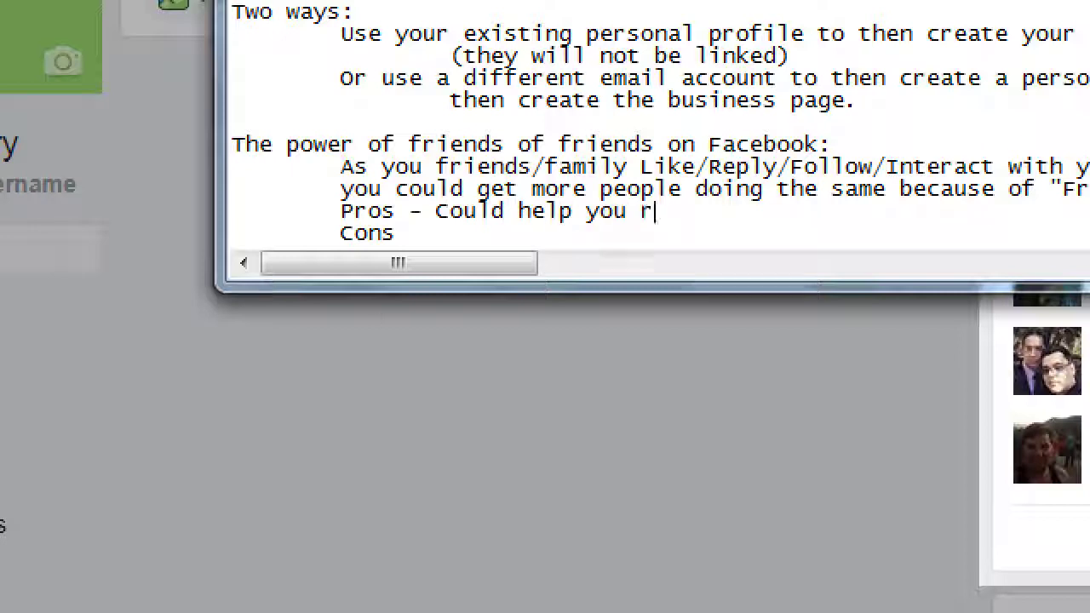
{"action": "type", "text": "each more c"}
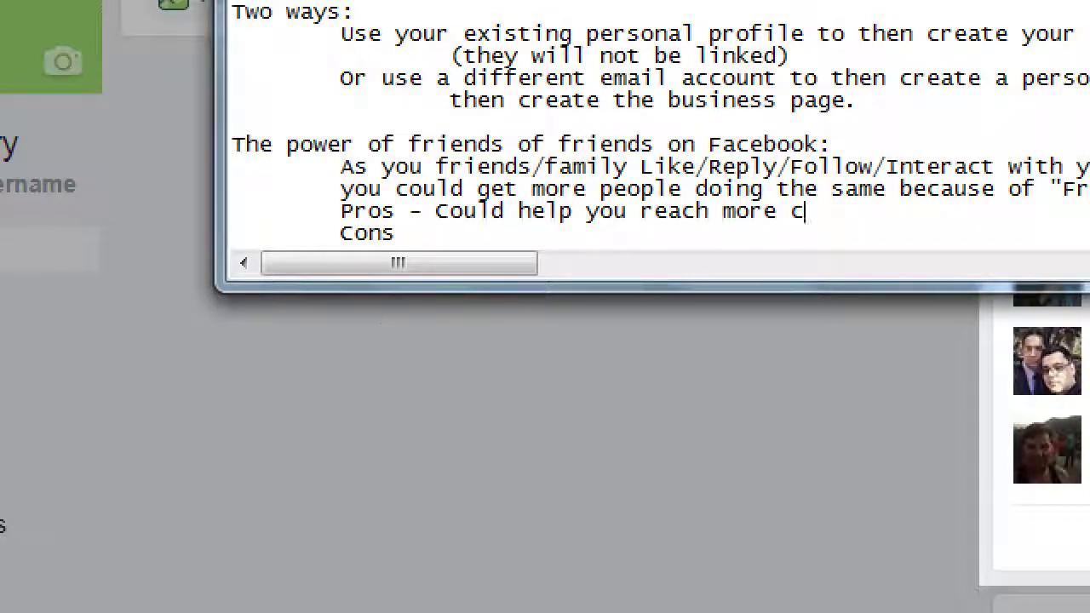
{"action": "type", "text": "ustomers"}
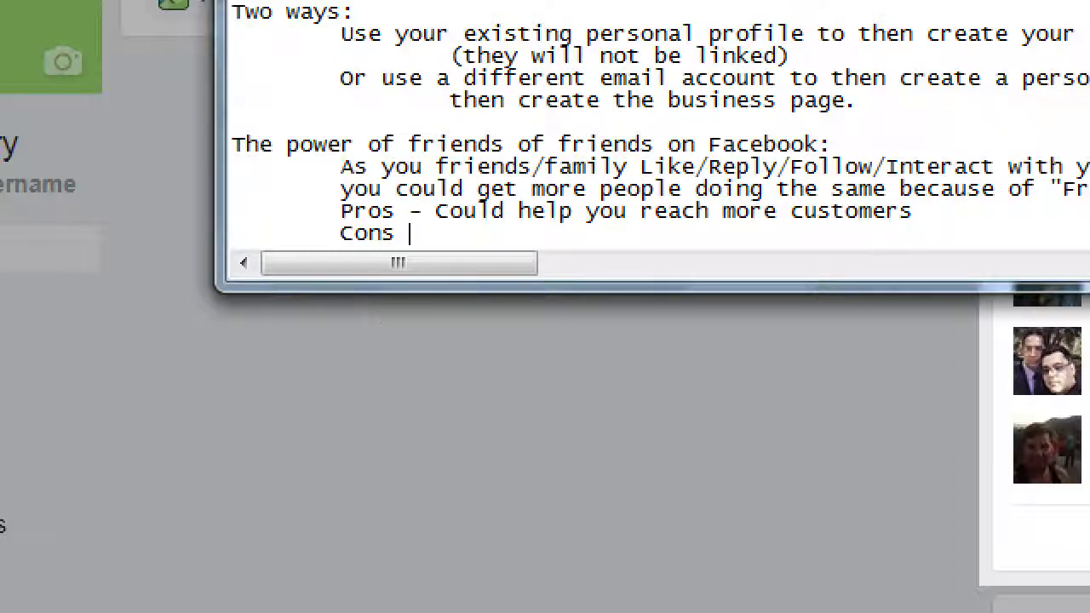
- Extend the "Cons" line with "- Do you want to build your business on the" and a deeper-indented line "backs of your friends and family?"
{"action": "type", "text": "Do you want to build"}
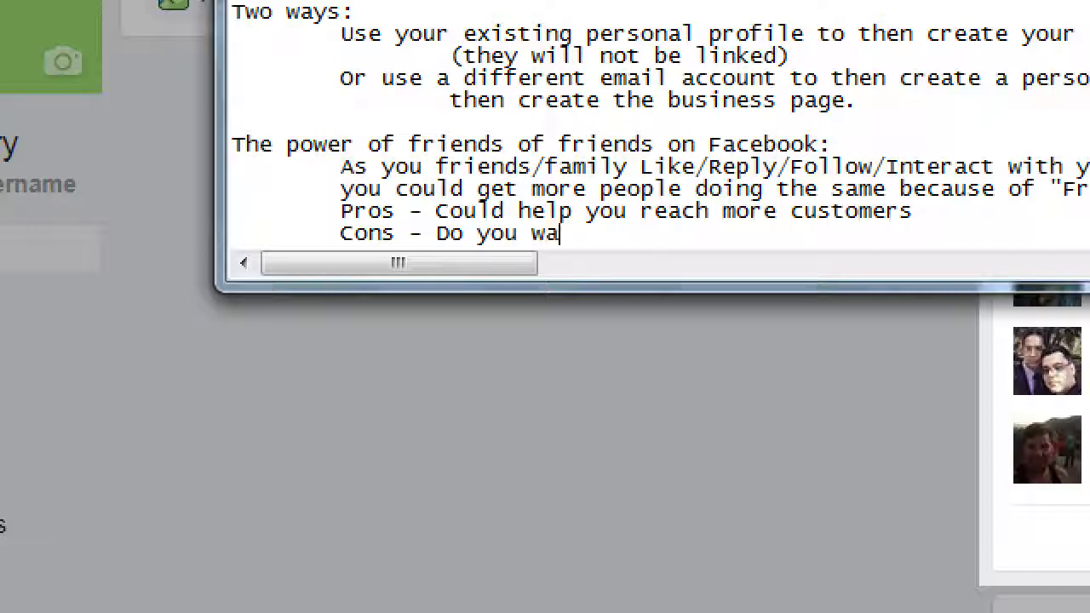
{"action": "type", "text": "business on the"}
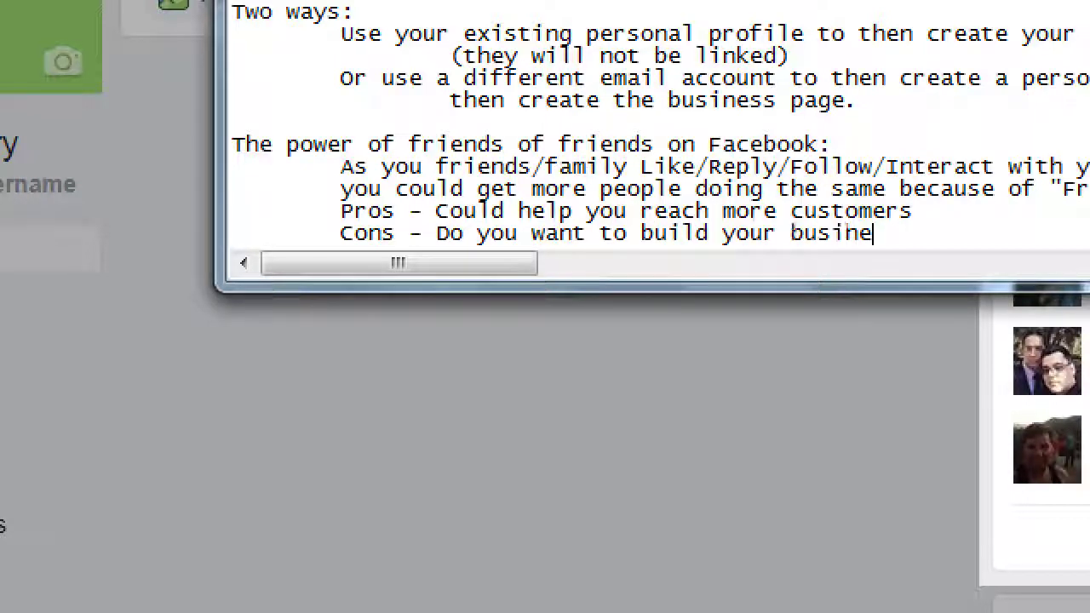
{"action": "key", "text": "Return"}
{"action": "key", "text": "Tab"}
{"action": "key", "text": "Tab"}
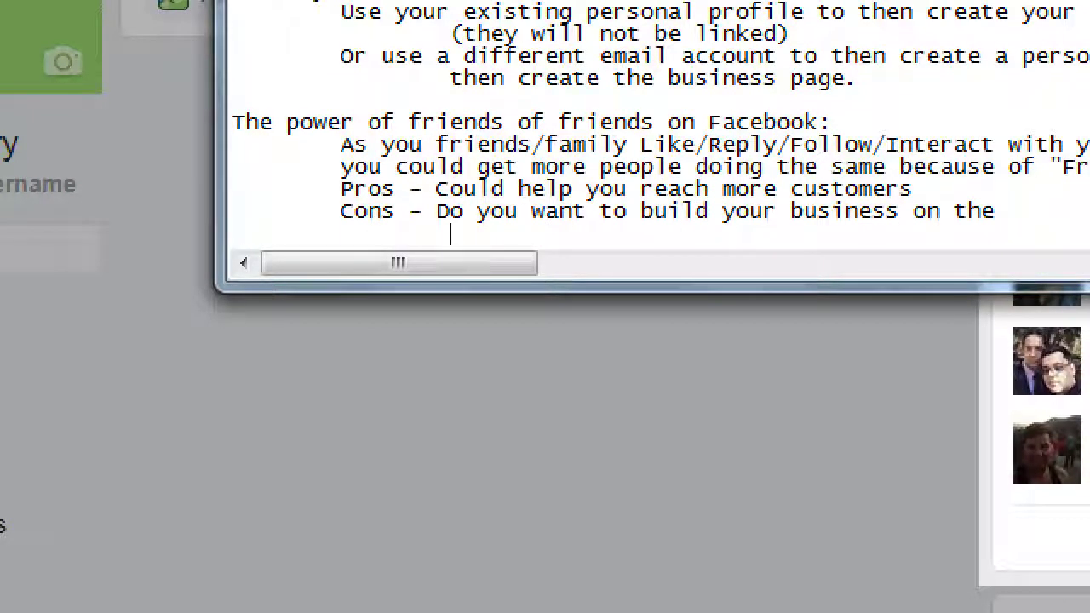
{"action": "type", "text": "backs of you"}
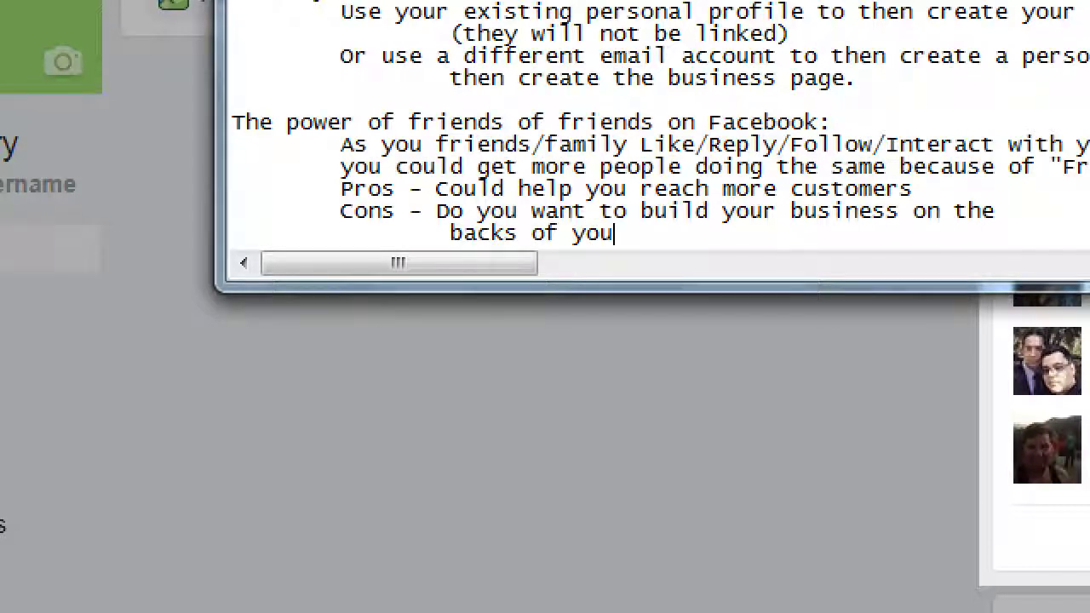
{"action": "type", "text": "r friends and family?"}
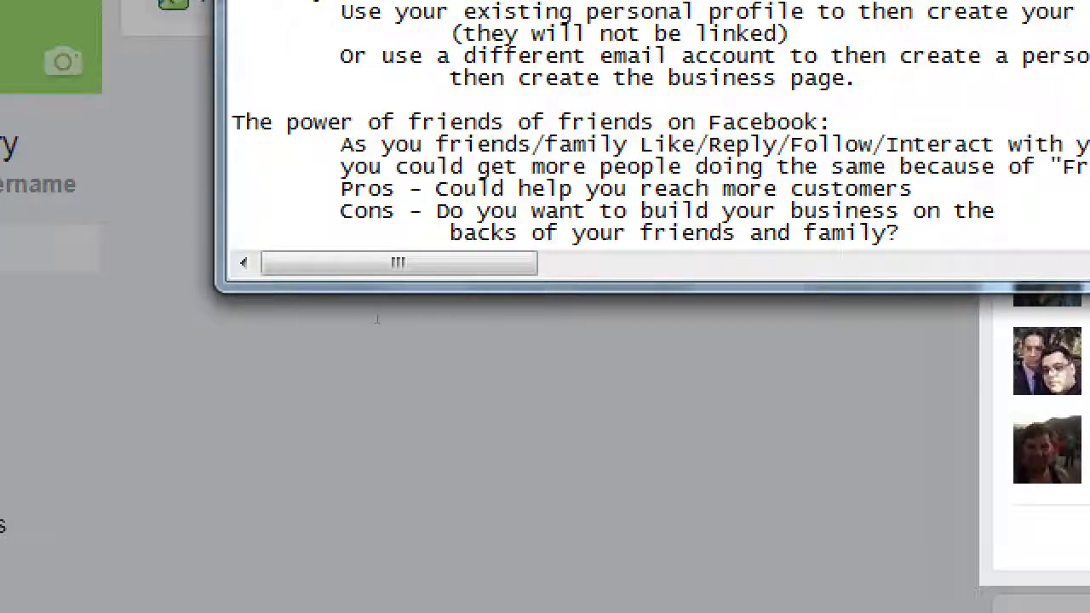
{"action": "key", "text": "Up"}
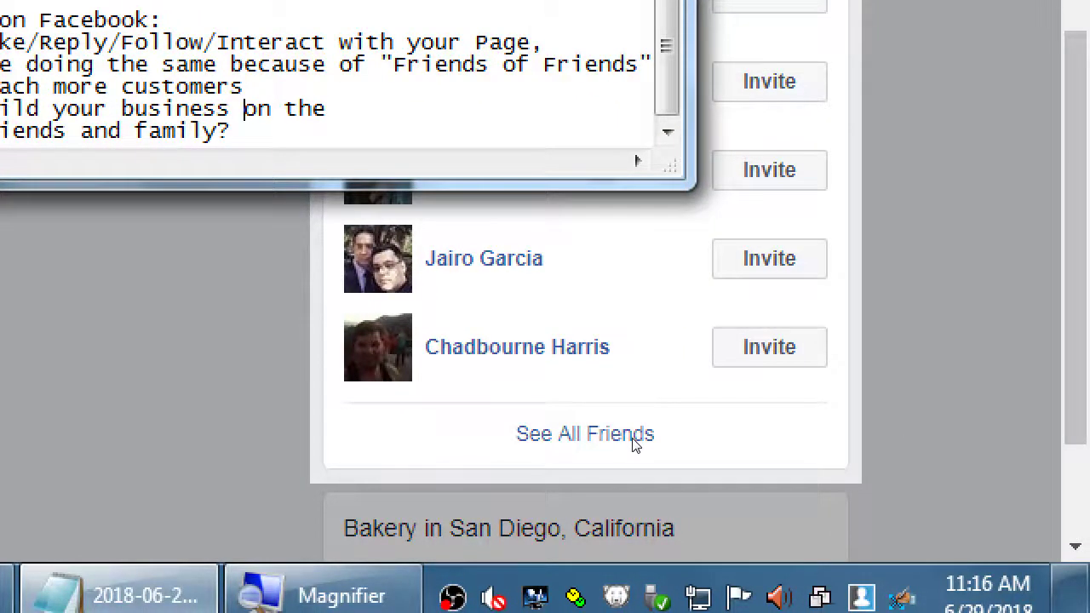
- Switch back to the Victor's Bakery page in Chrome and dismiss the tip about inviting friends
{"action": "key", "text": "super+minus"}
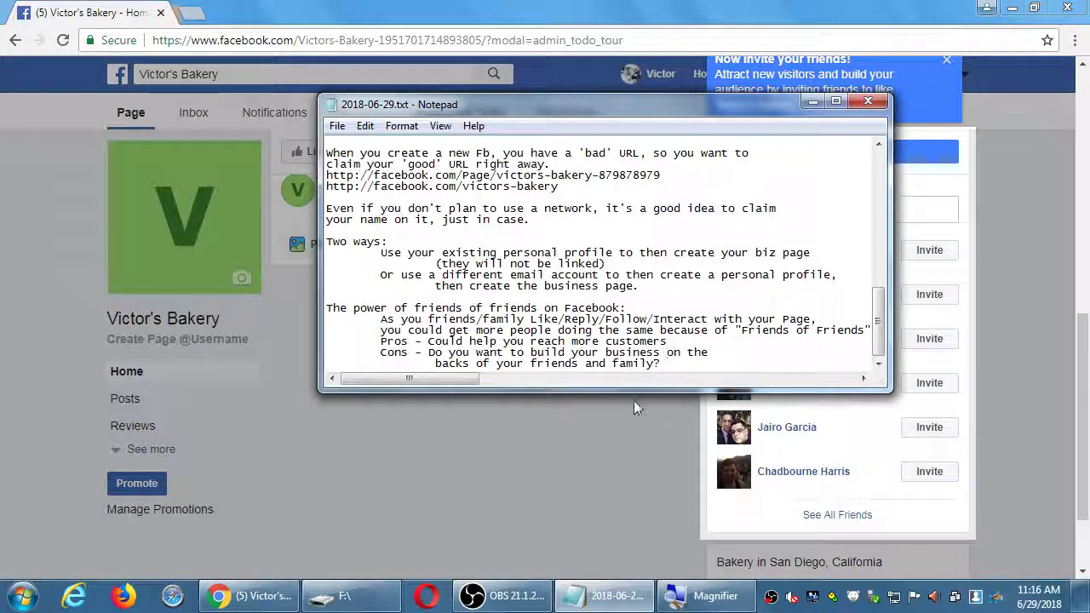
{"action": "left_click", "coordinate": [575, 425]}
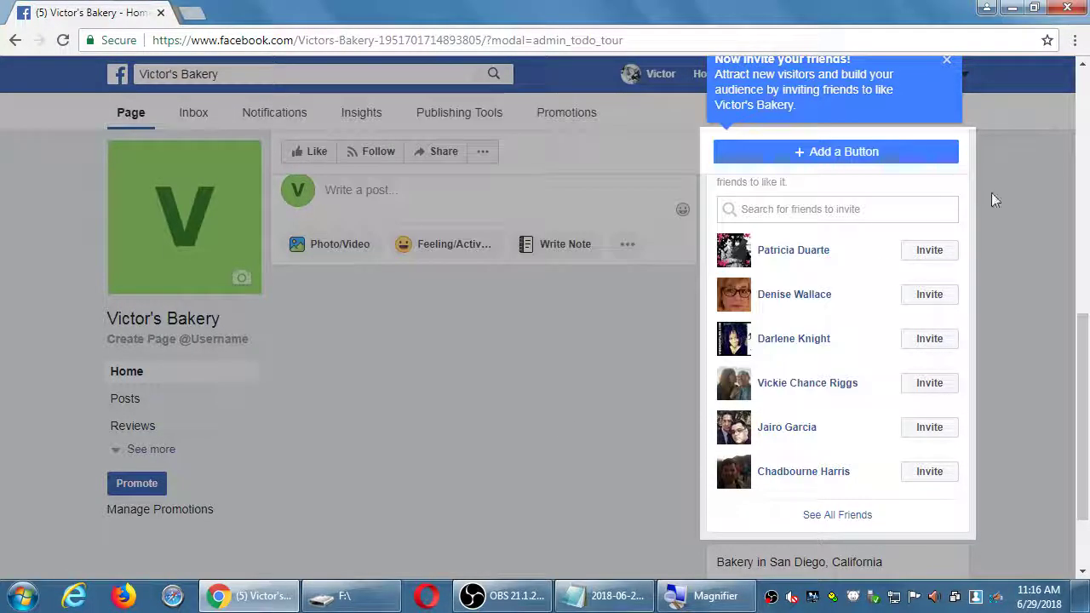
{"action": "left_click", "coordinate": [948, 82]}
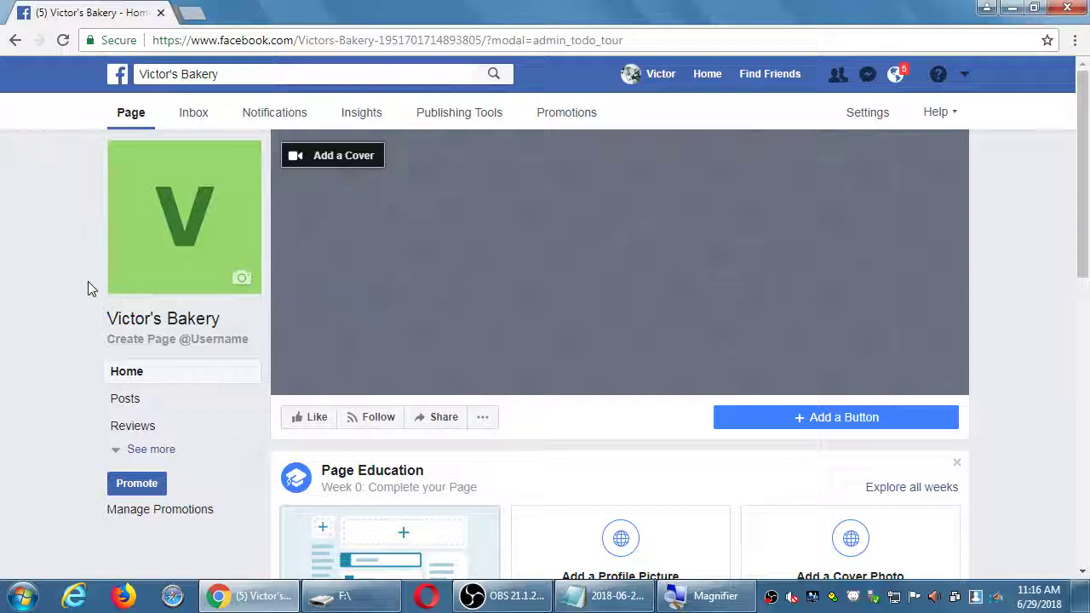
- Remove "?modal=admin_todo_tour" from the page's web address, load the shortened address, and examine the resulting URL
{"action": "left_click_drag", "start_coordinate": [487, 40], "coordinate": [751, 56]}
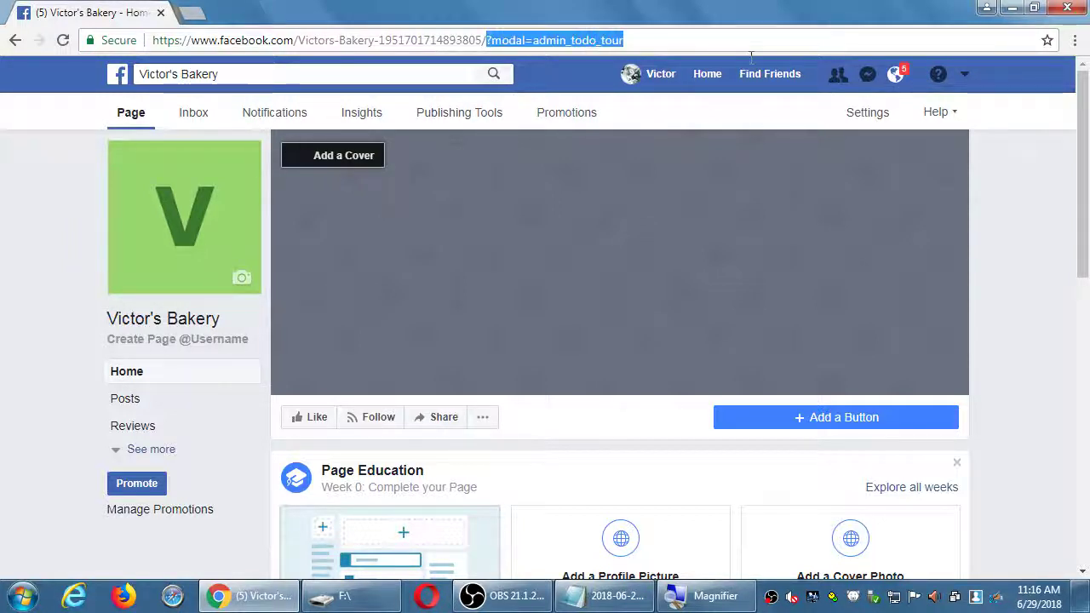
{"action": "key", "text": "BackSpace"}
{"action": "key", "text": "Return"}
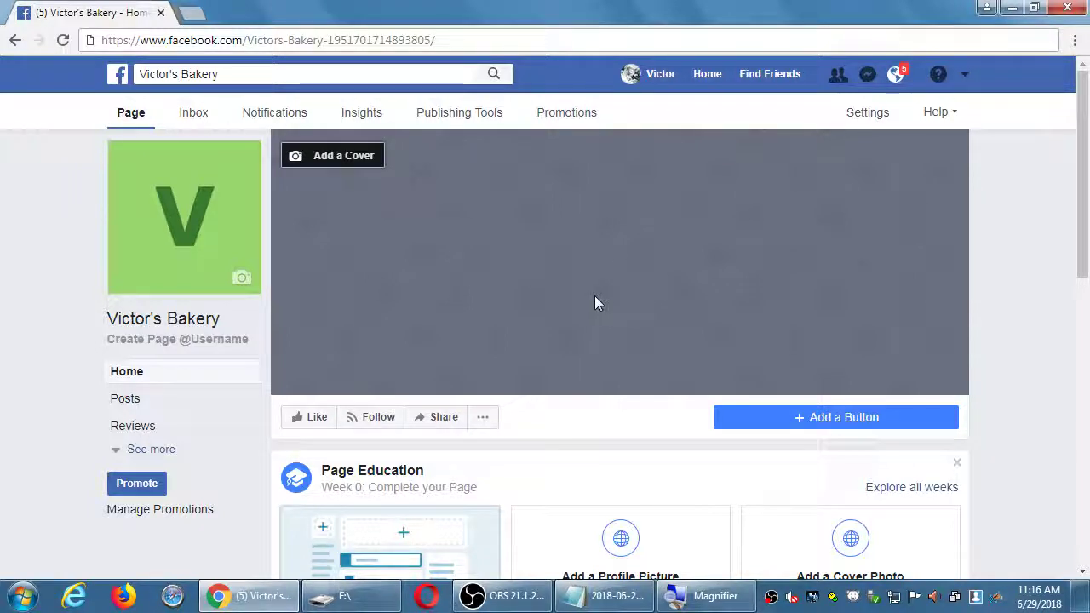
{"action": "scroll", "coordinate": [605, 292], "scroll_direction": "down", "scroll_amount": 3}
{"action": "scroll", "coordinate": [606, 292], "scroll_direction": "up", "scroll_amount": 3}
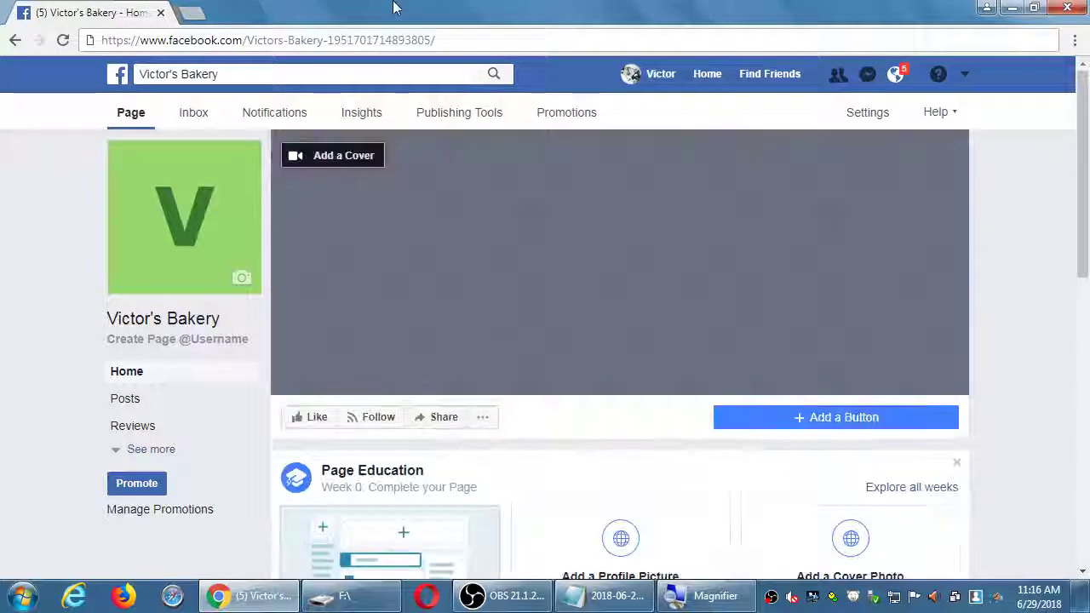
{"action": "key", "text": "super+plus"}
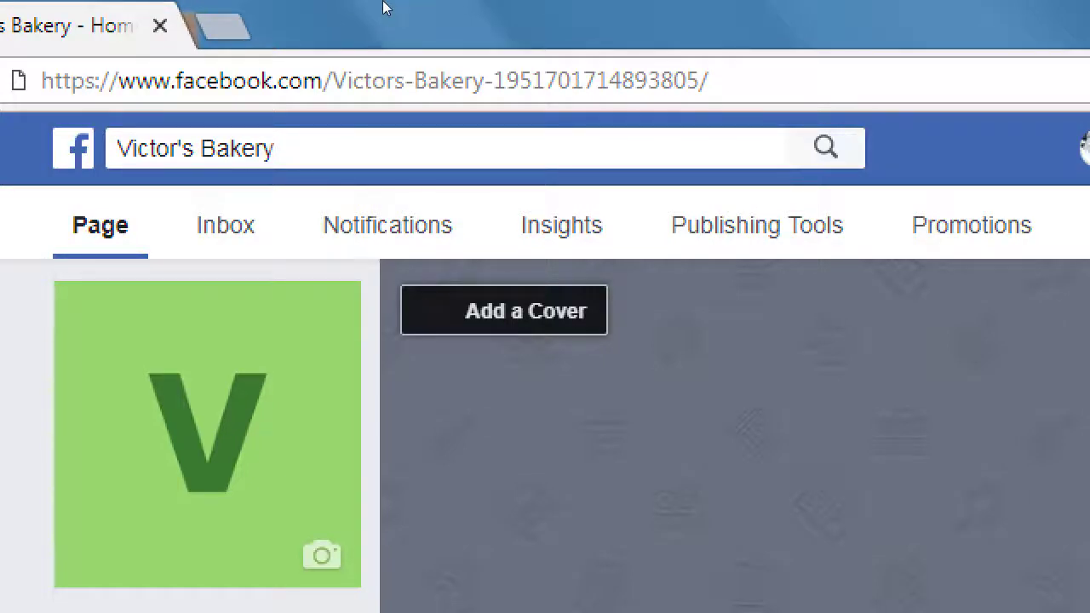
{"action": "key", "text": "super+minus"}
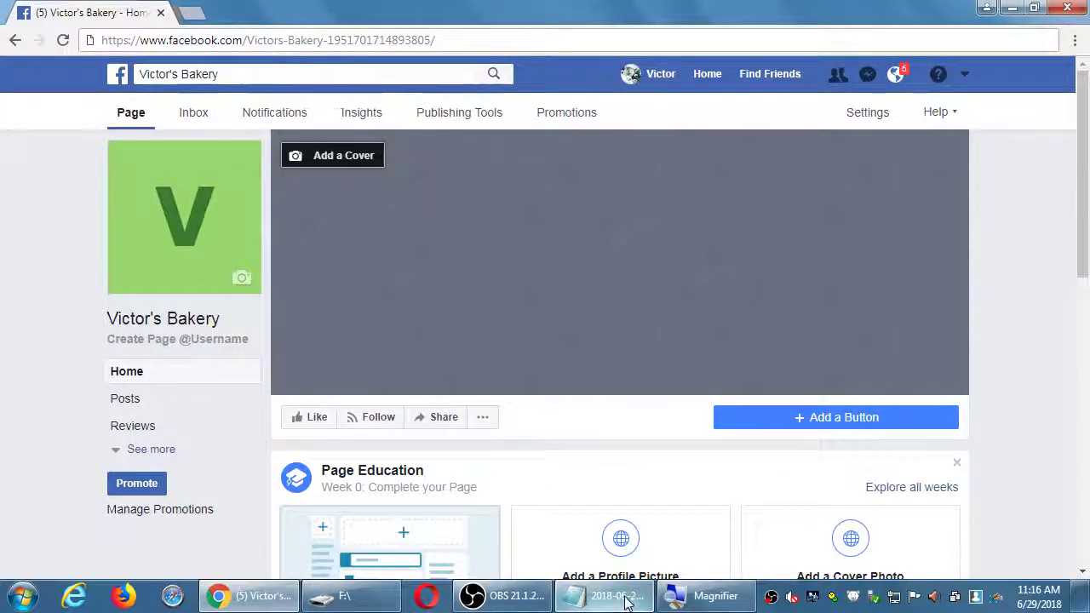
- Switch to the Notepad notes and add a "To-Do List" heading at the end, separated by a blank line
{"action": "left_click", "coordinate": [627, 602]}
{"action": "key", "text": "super+plus"}
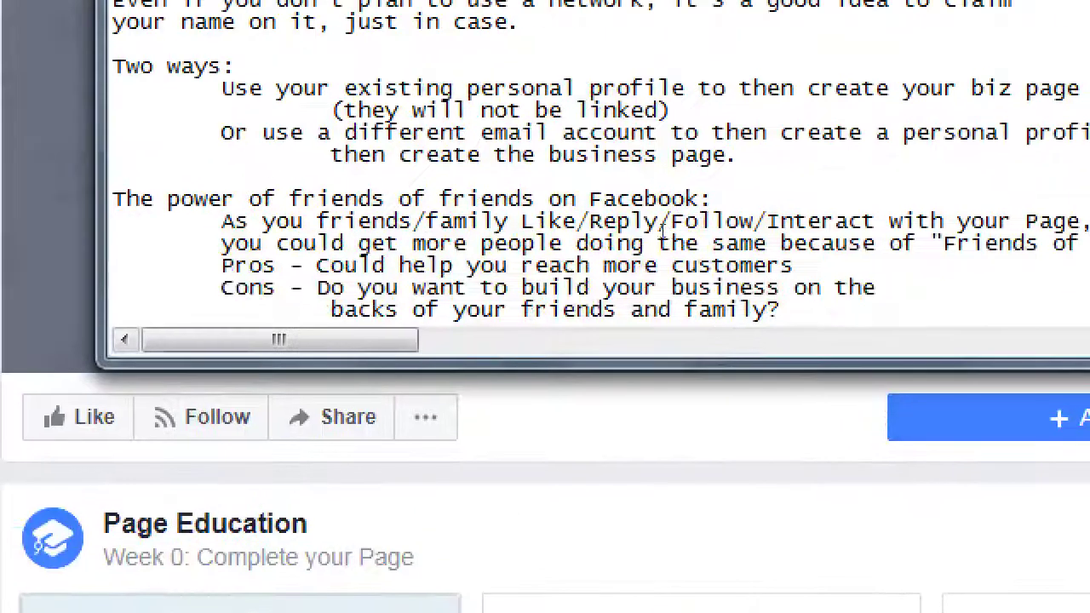
{"action": "key", "text": "ctrl+End"}
{"action": "key", "text": "Return"}
{"action": "key", "text": "Return"}
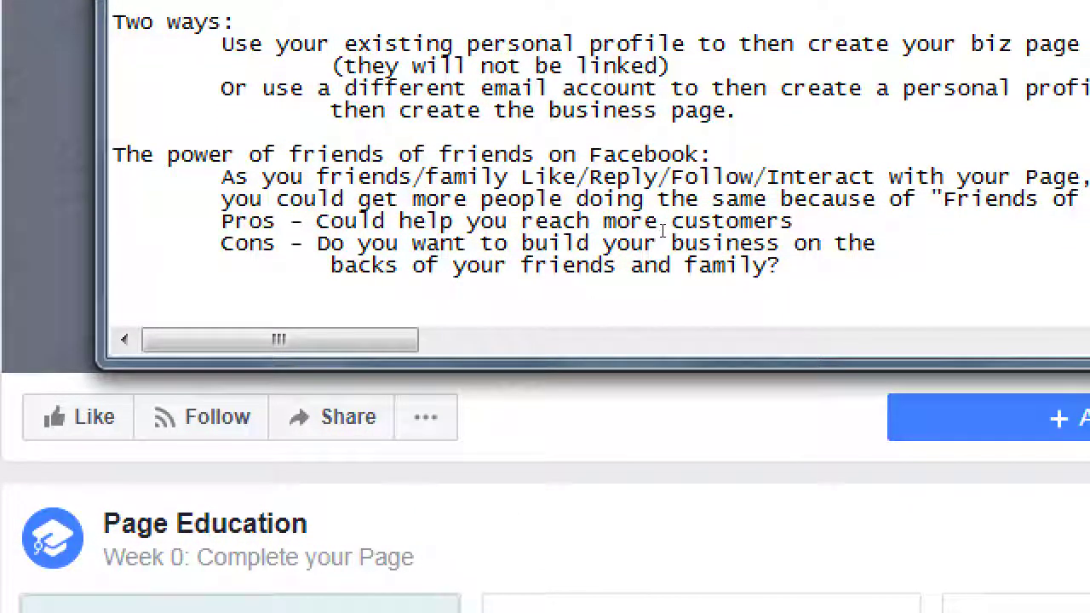
{"action": "type", "text": "To-Do"}
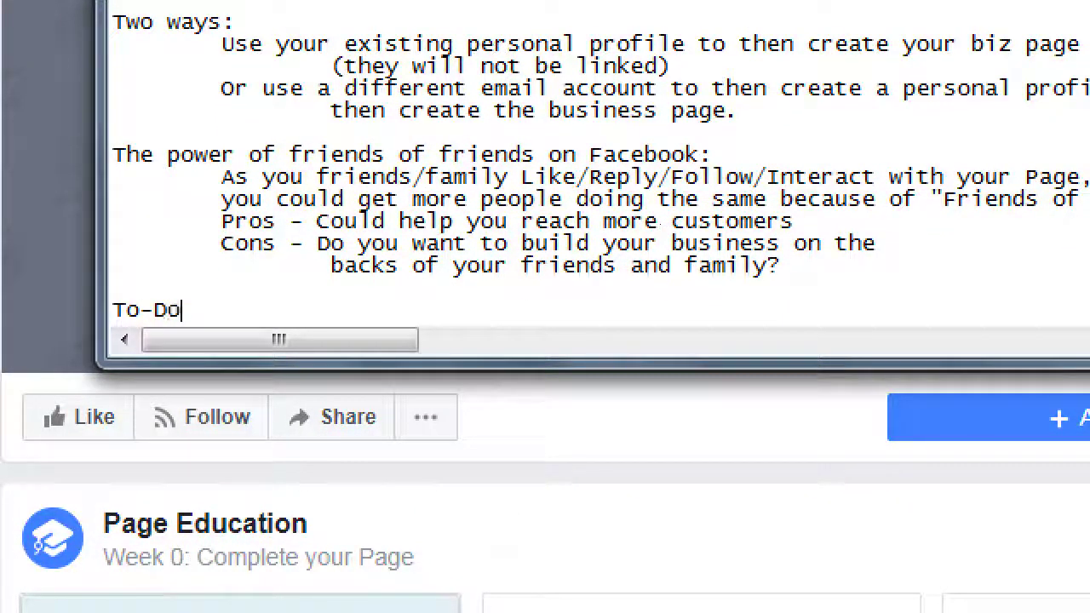
{"action": "type", "text": " List"}
- Add the indented item "Claim your URL (username)" under the To-Do List heading
{"action": "key", "text": "Return"}
{"action": "key", "text": "Tab"}
{"action": "type", "text": "Clai"}
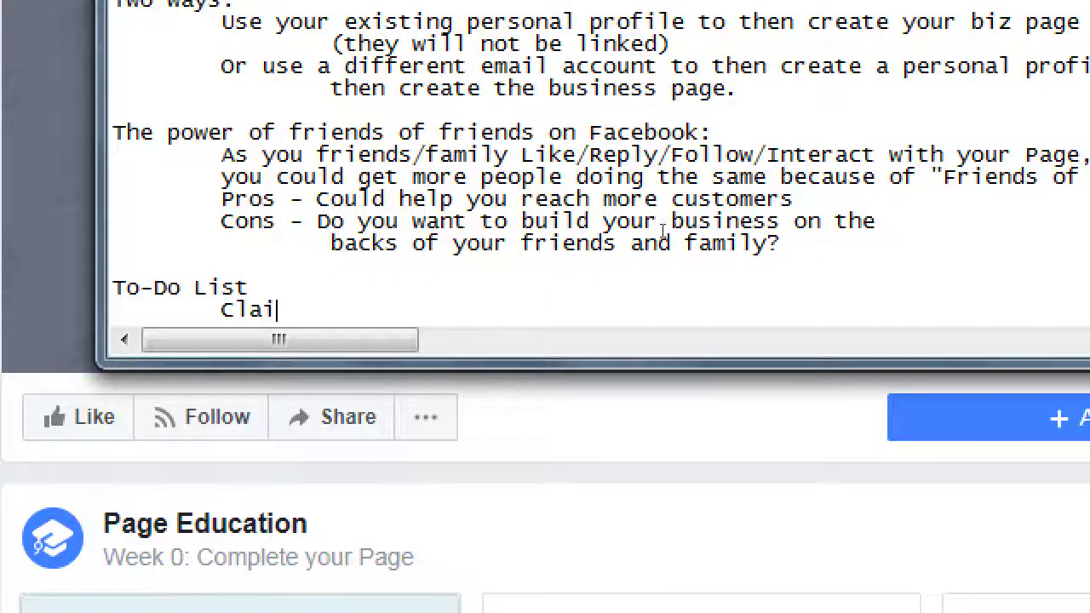
{"action": "type", "text": "m your URL"}
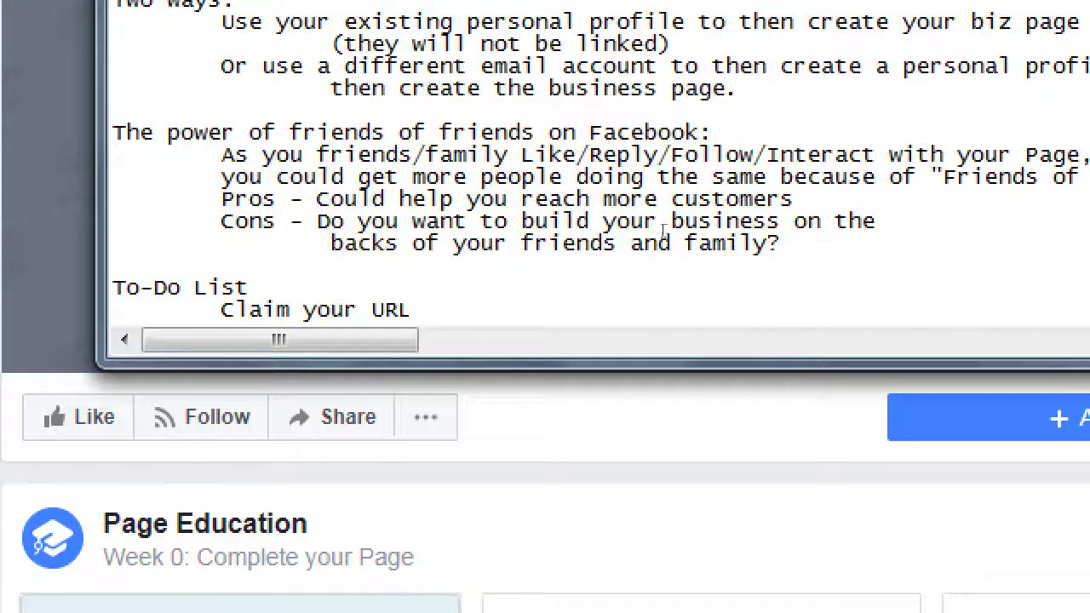
{"action": "type", "text": " (username"}
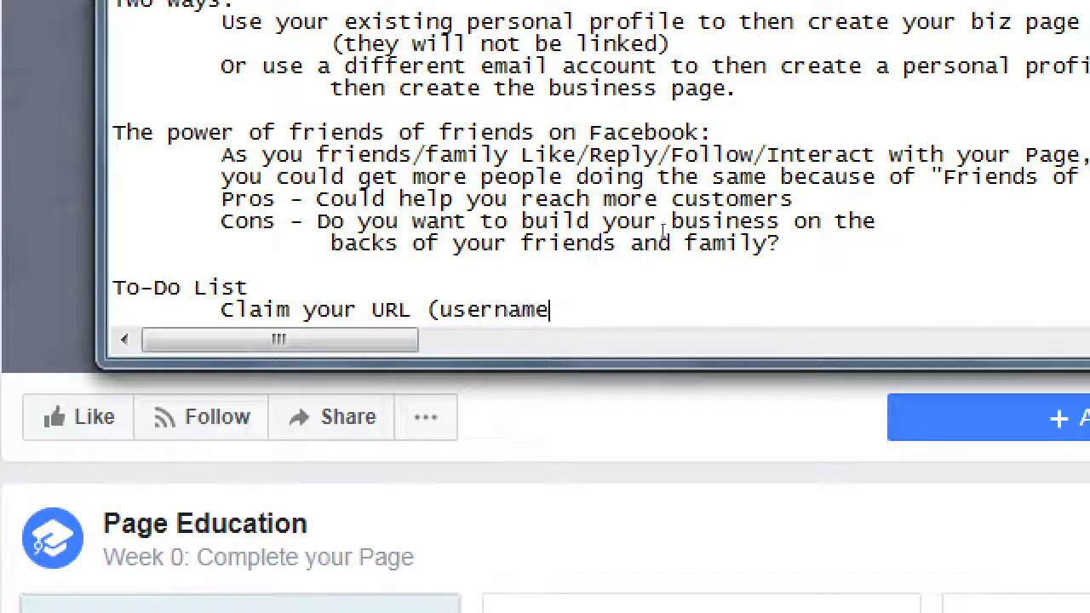
{"action": "type", "text": ")"}
- Add "Set your Logo and Cover Image" as the second indented to-do item
{"action": "key", "text": "Return"}
{"action": "key", "text": "Tab"}
{"action": "type", "text": "Set y"}
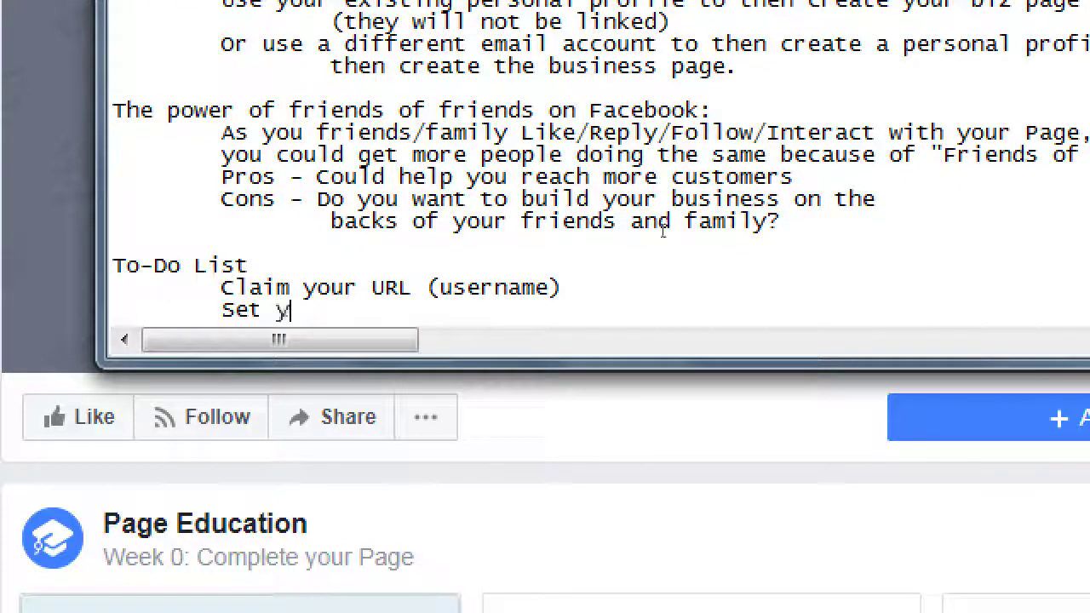
{"action": "type", "text": "our "}
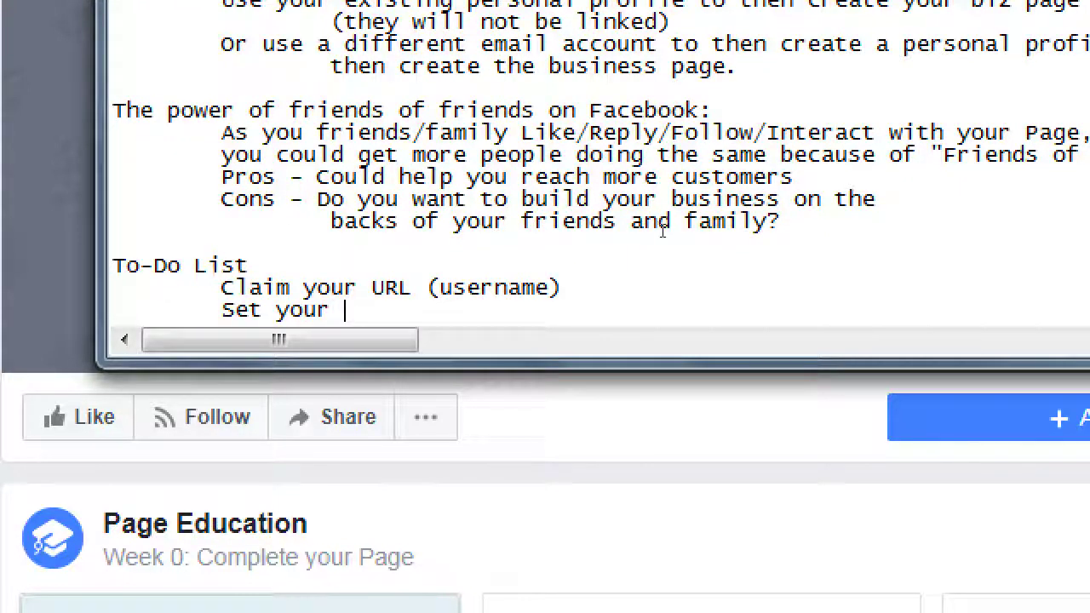
{"action": "type", "text": "Logo a"}
{"action": "key", "text": "BackSpace"}
{"action": "key", "text": "BackSpace"}
{"action": "type", "text": "o and "}
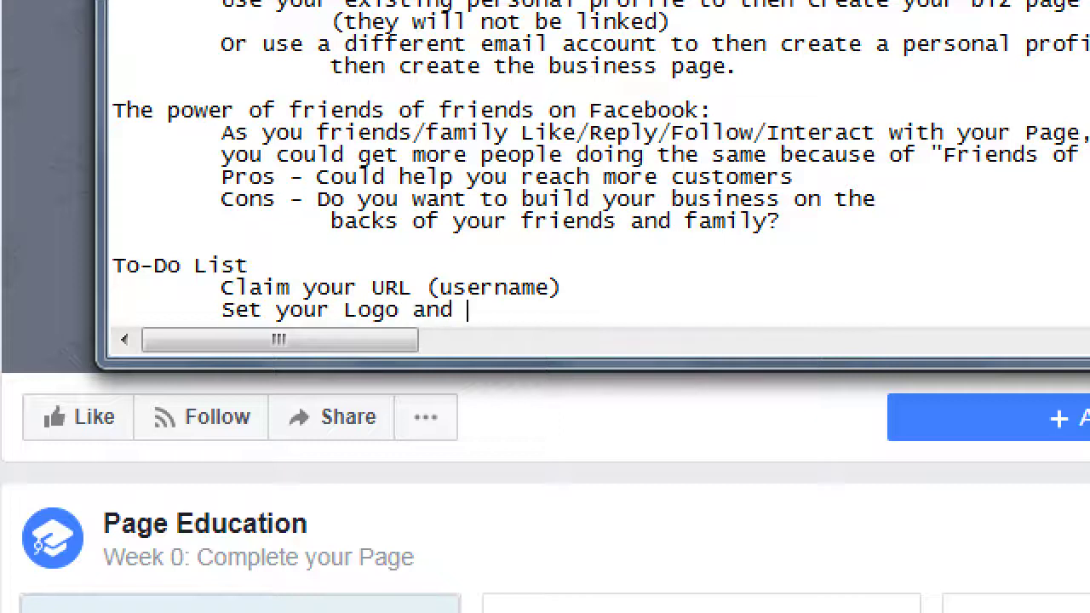
{"action": "type", "text": "Cover Image"}
- Add "Fill in your About info (Bio)" as the third indented to-do item
{"action": "key", "text": "Return"}
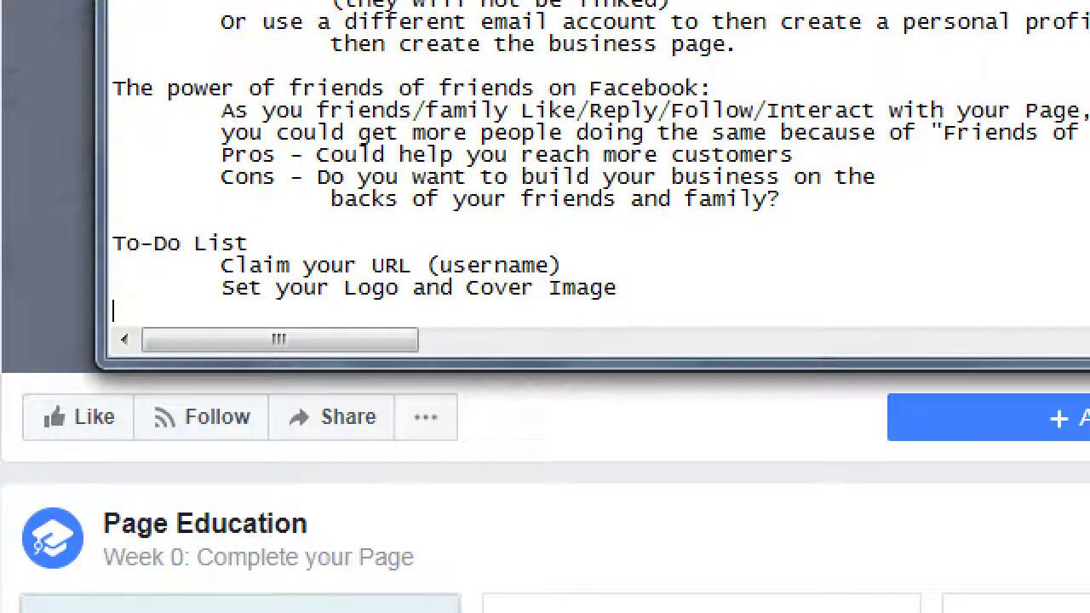
{"action": "key", "text": "Tab"}
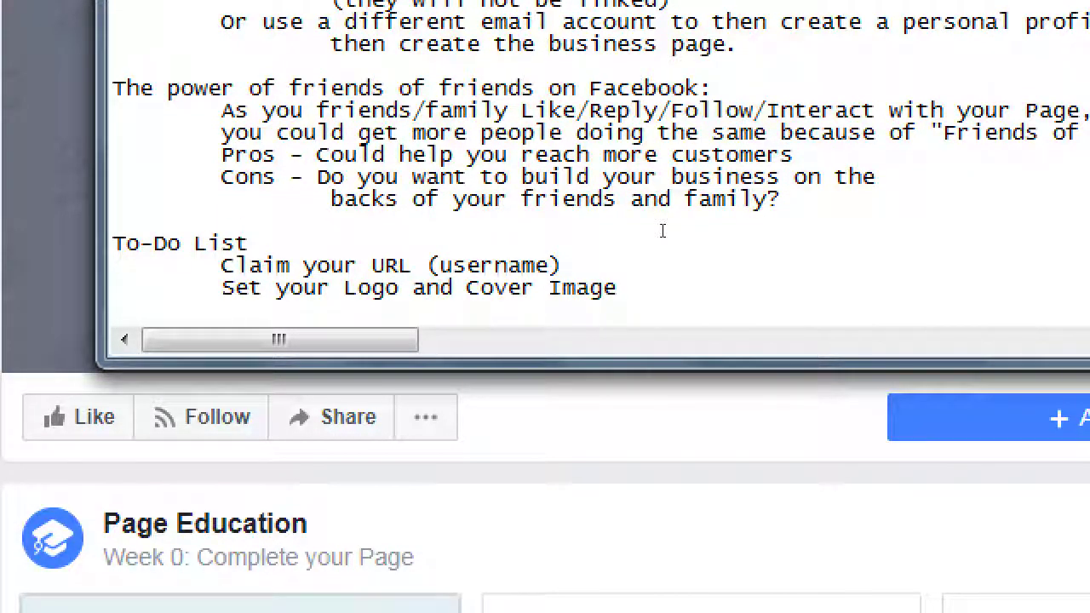
{"action": "type", "text": "Fill in your About"}
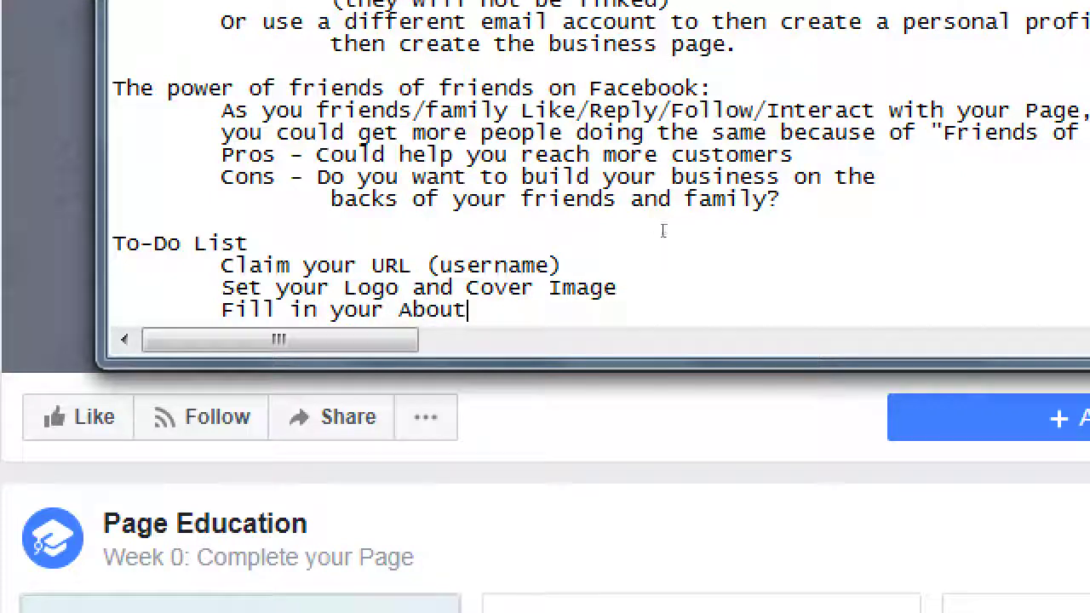
{"action": "type", "text": " info (Bio"}
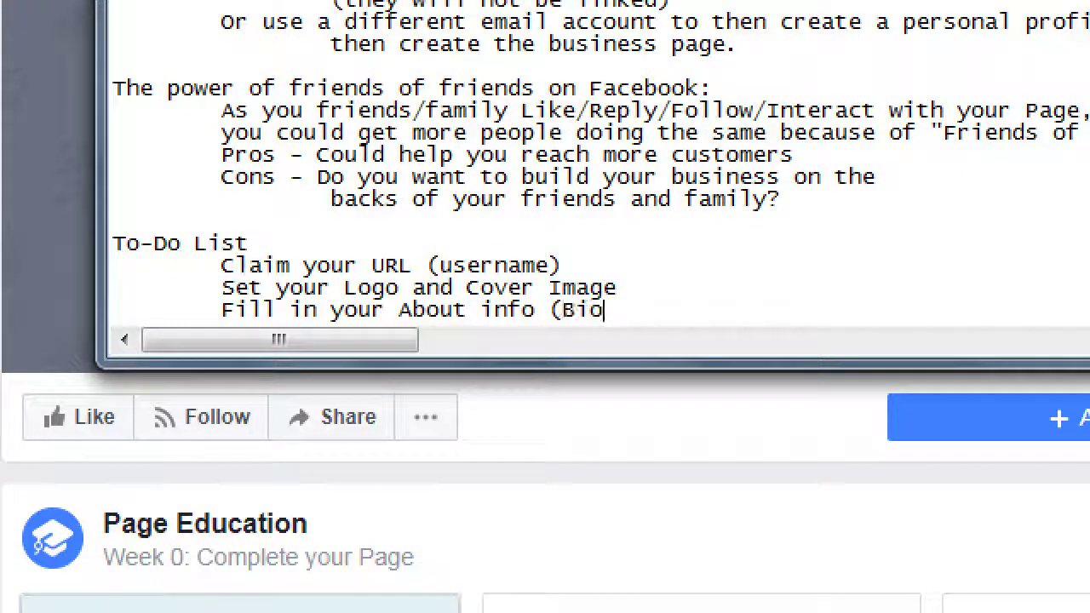
{"action": "type", "text": ")"}
- Add "Post 1 - 3 things" as the fourth indented to-do item and return the text cursor to the list above it
{"action": "key", "text": "Return"}
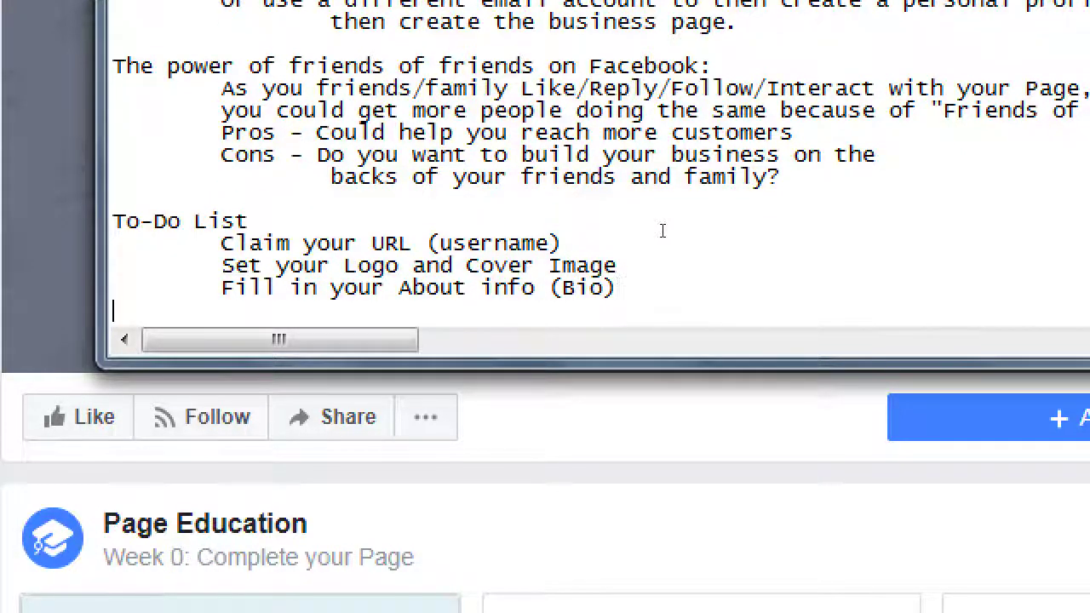
{"action": "key", "text": "Tab"}
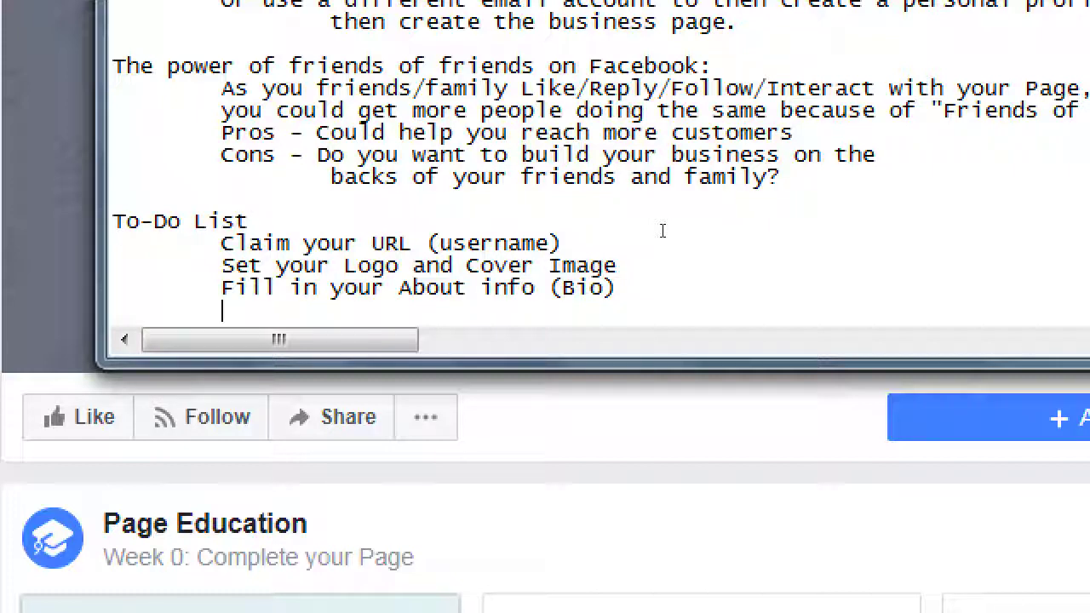
{"action": "type", "text": "Post 1 - 3 "}
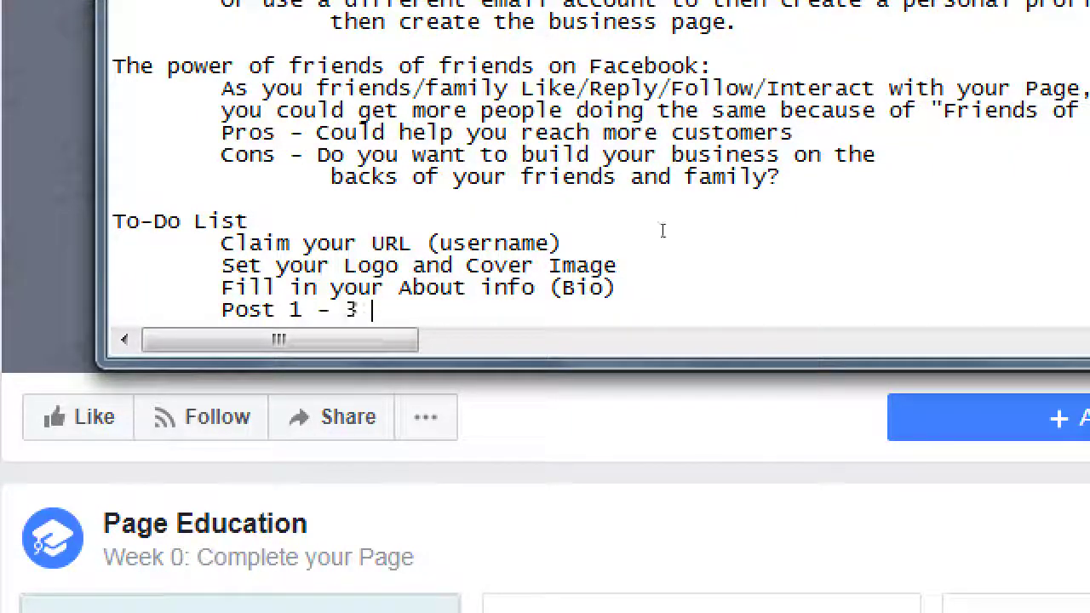
{"action": "type", "text": "things"}
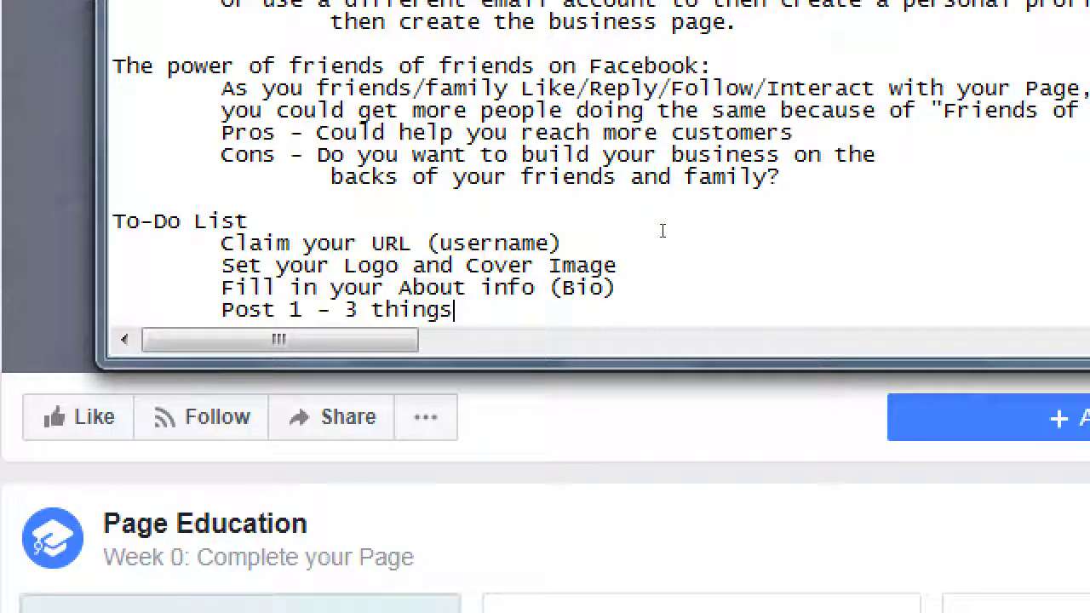
{"action": "key", "text": "Up"}
{"action": "key", "text": "super+minus"}
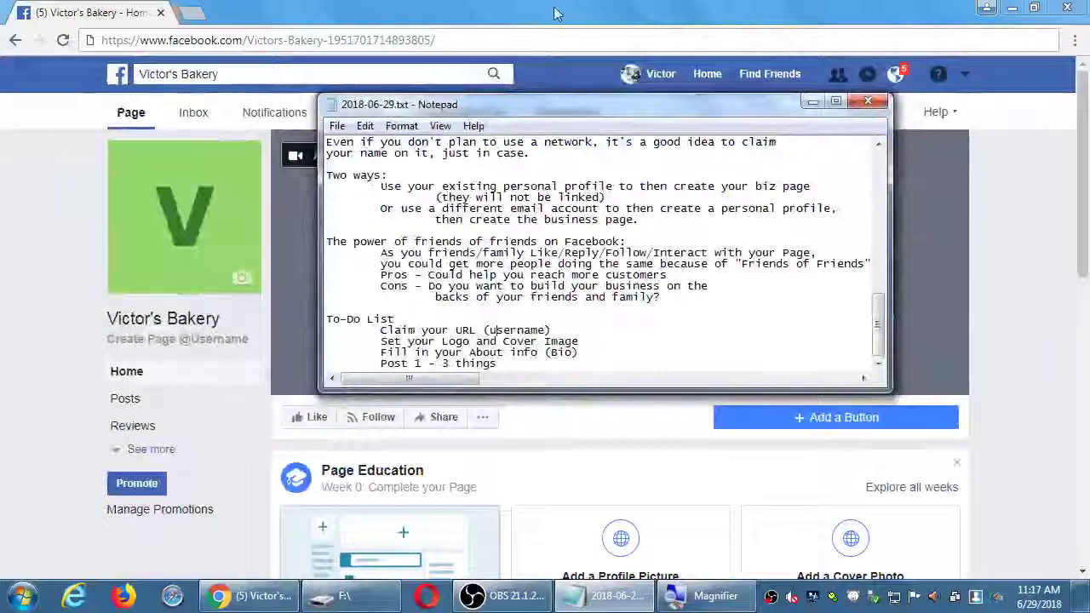
- Switch back to the Victor's Bakery page in Chrome and open the form for creating its page username
{"action": "left_click", "coordinate": [79, 322]}
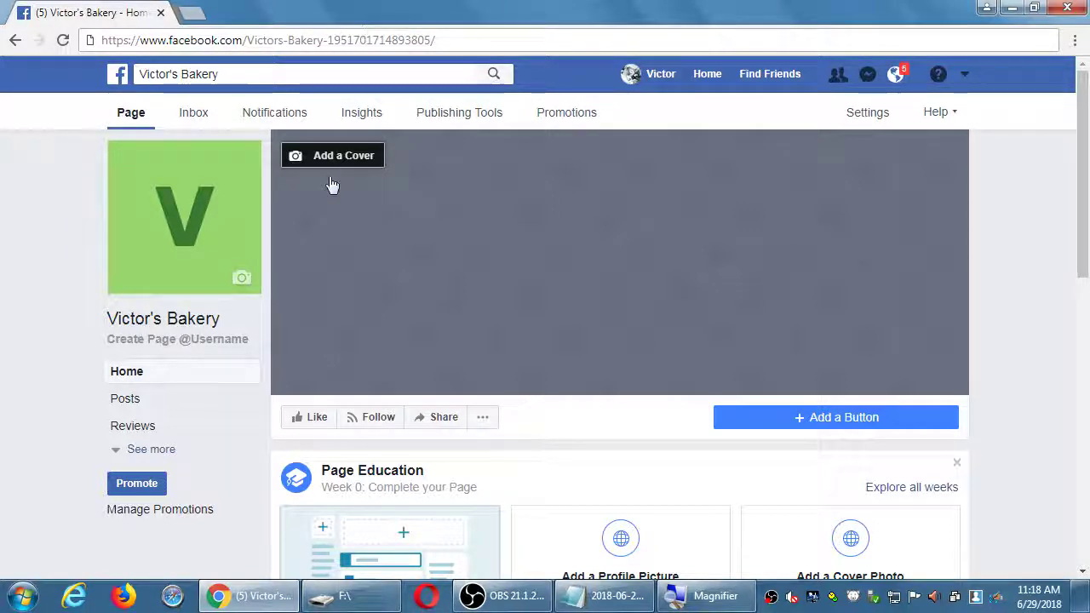
{"action": "left_click", "coordinate": [199, 341]}
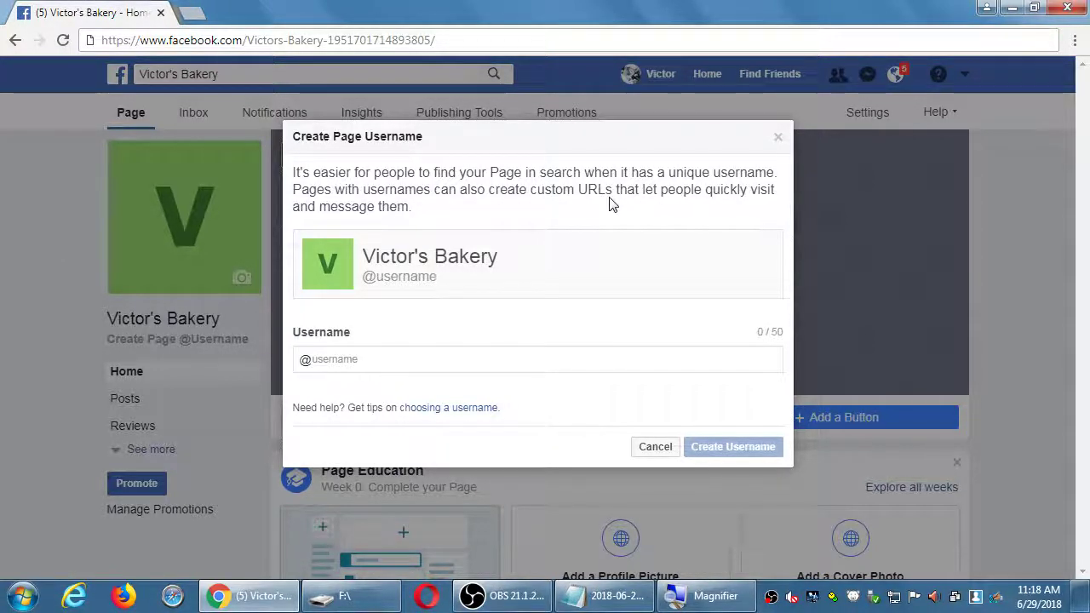
- Replace the part of the web address after "facebook.com/" with "victorsbakery" to illustrate a custom URL, without loading it
{"action": "key", "text": "super+plus"}
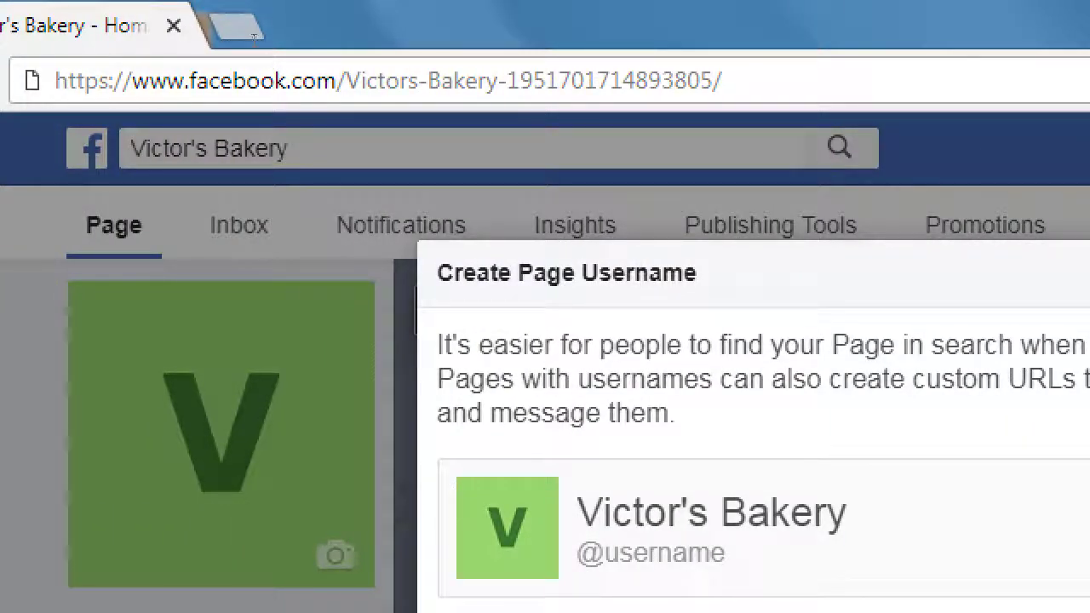
{"action": "left_click_drag", "start_coordinate": [345, 80], "coordinate": [721, 80]}
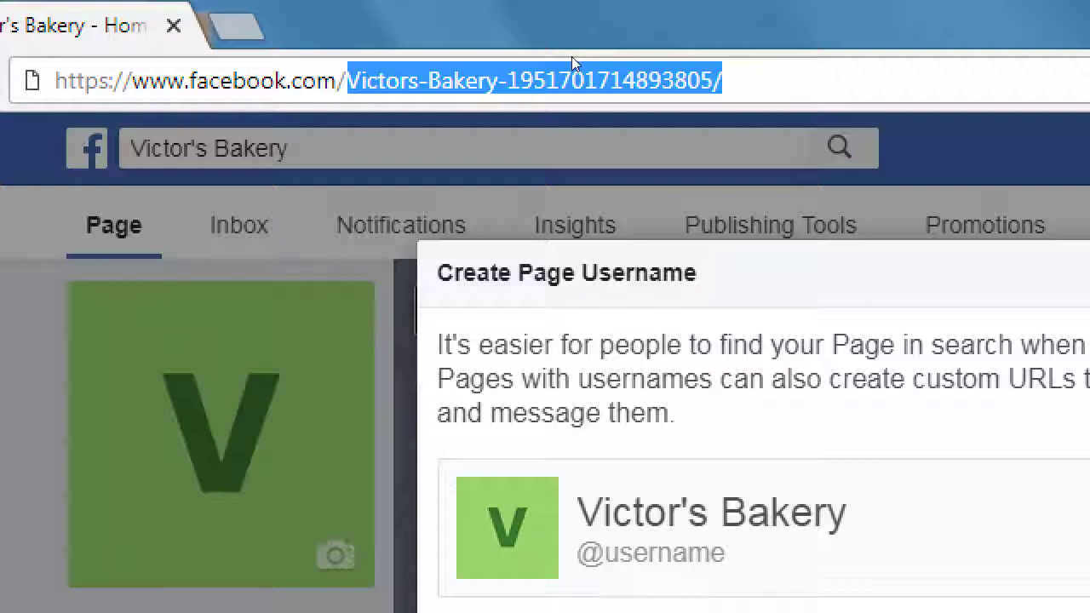
{"action": "type", "text": "victorsbak"}
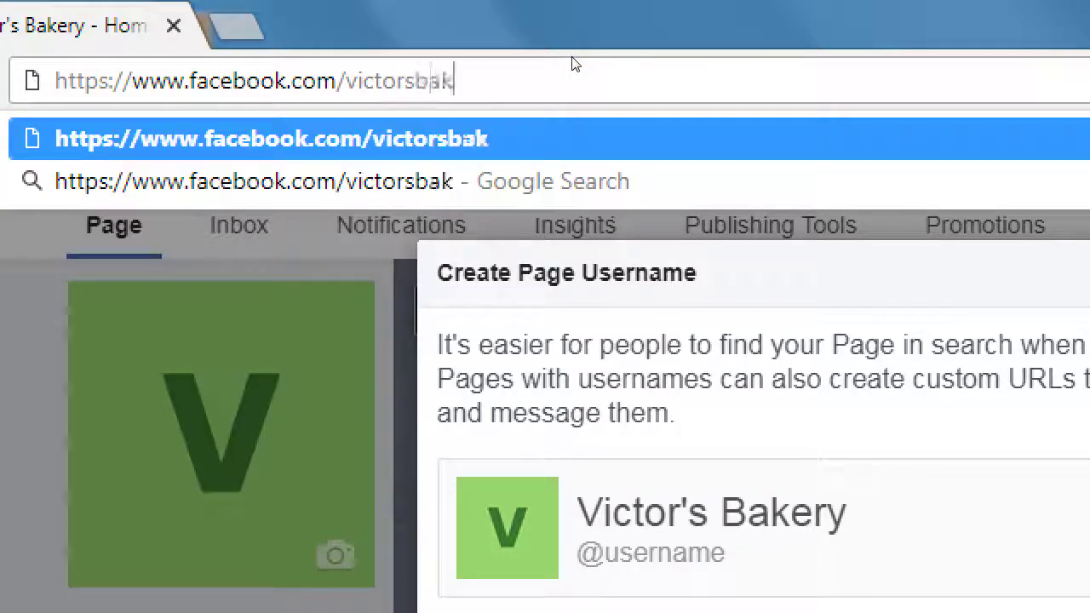
{"action": "type", "text": "ery"}
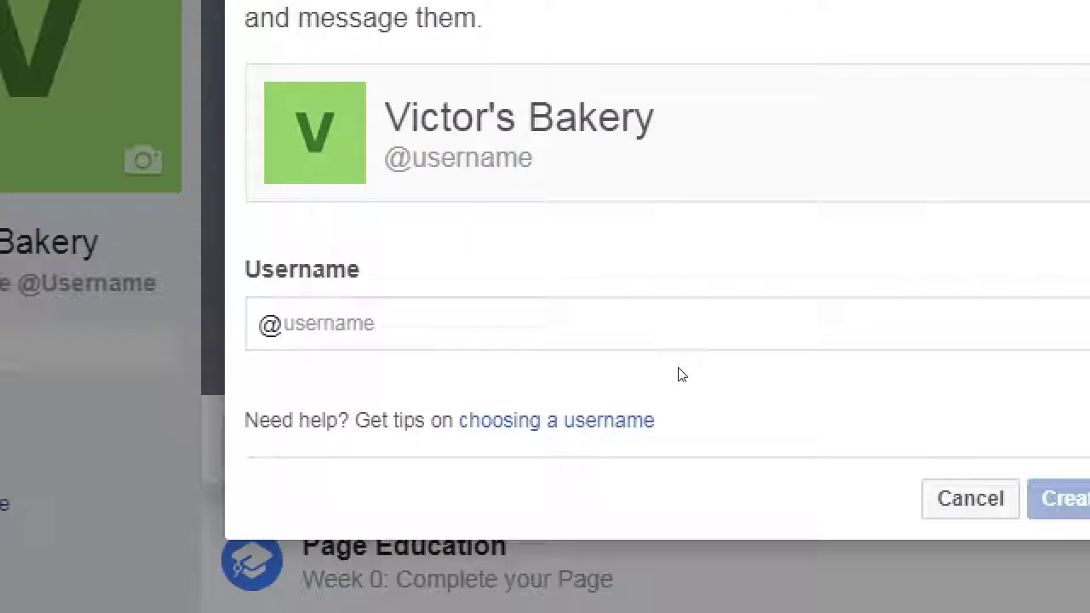
- Enter "Victor's Bakery" as the page username to check whether it is accepted
{"action": "left_click", "coordinate": [679, 348]}
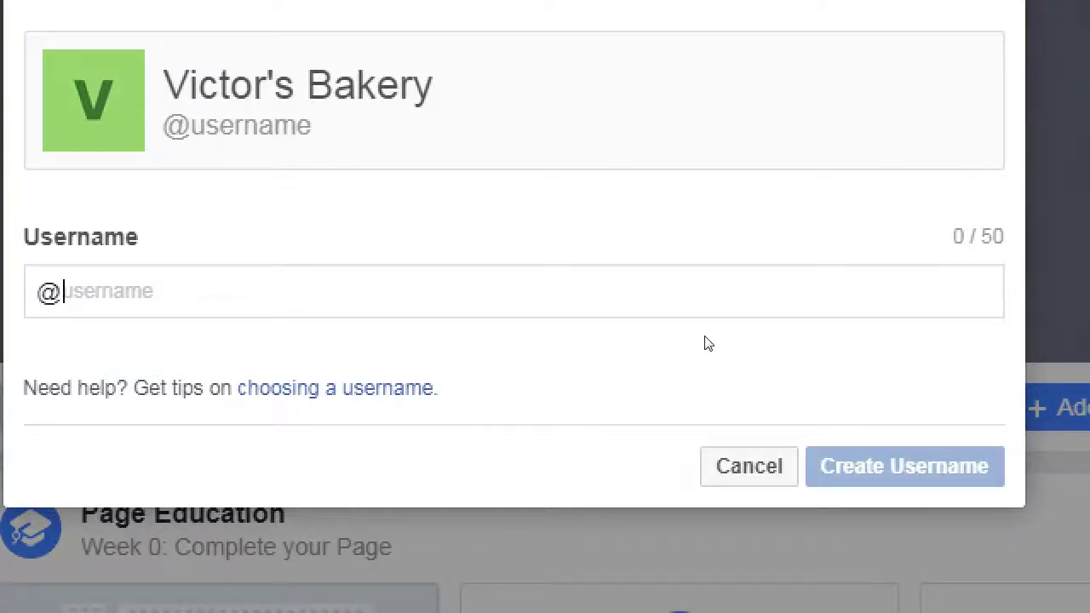
{"action": "type", "text": "Victor's b"}
{"action": "key", "text": "BackSpace"}
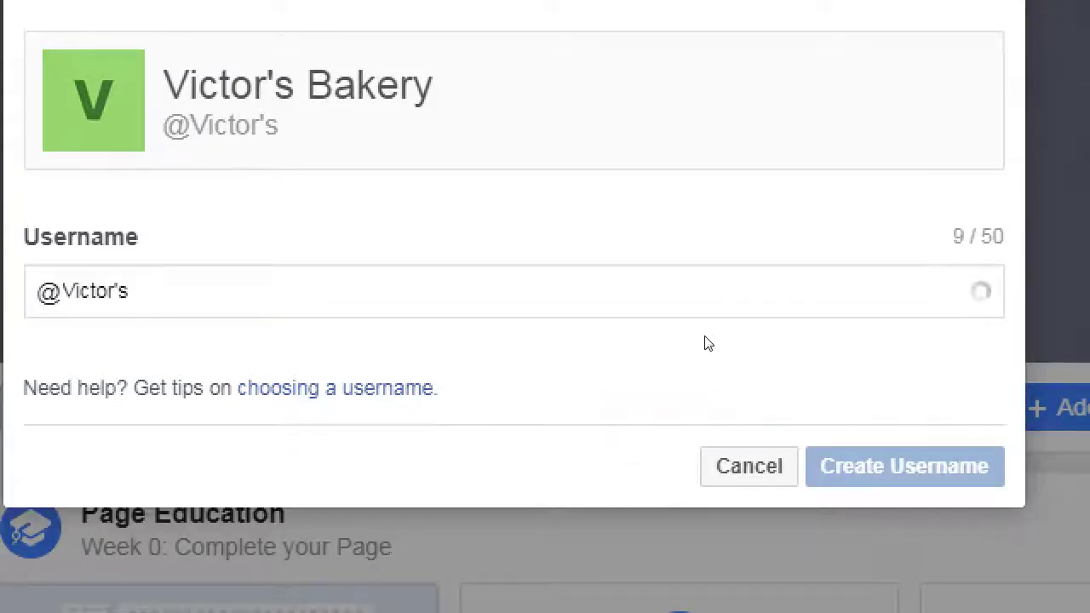
{"action": "type", "text": "Bakery"}
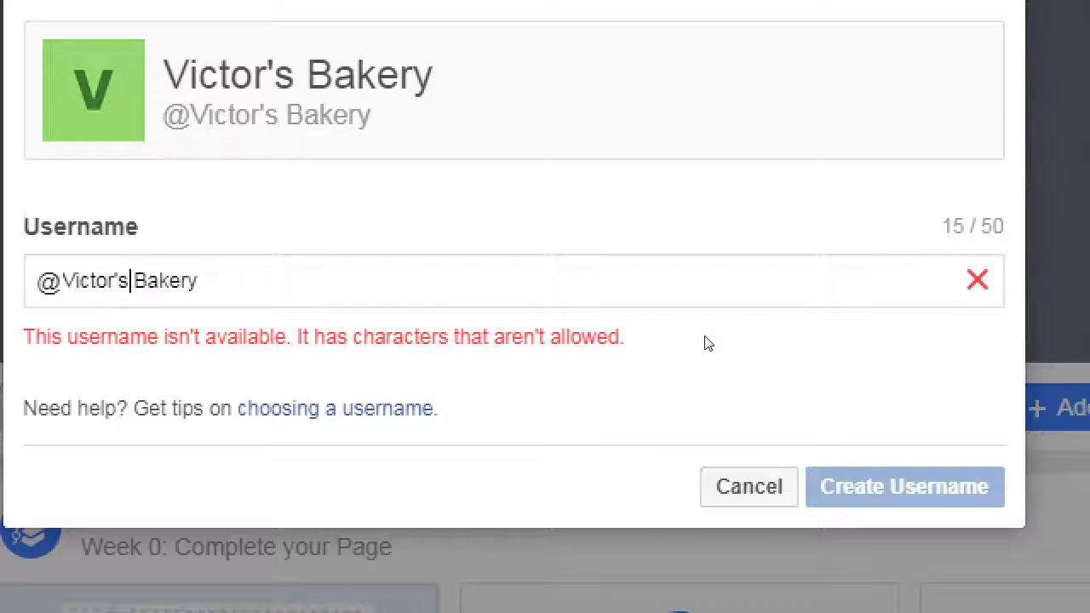
- Remove the space and the apostrophe from the page username so it reads "VictorsBakery"
{"action": "key", "text": "Delete"}
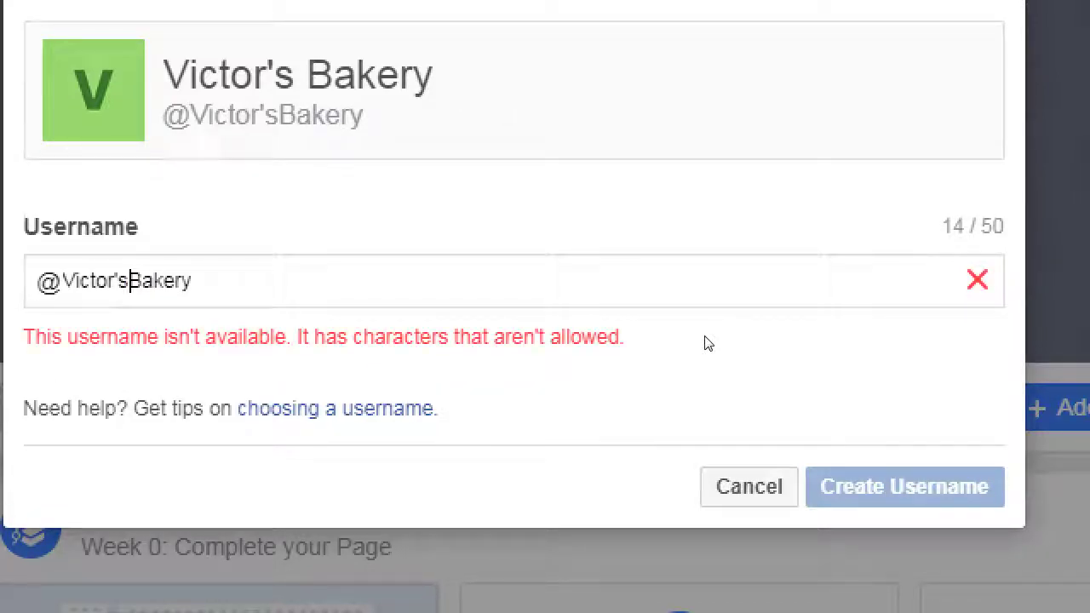
{"action": "key", "text": "Left"}
{"action": "key", "text": "Left"}
{"action": "key", "text": "Delete"}
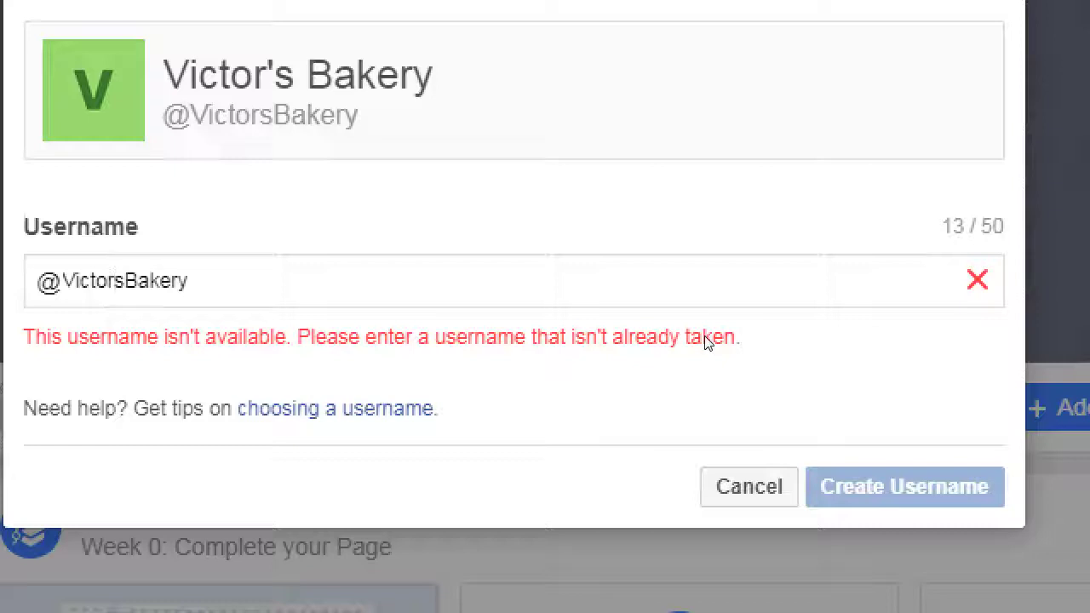
- Try a hyphen, an underscore and a period between the two words of the username, ending with "Victors.Bakery"
{"action": "key", "text": "Right"}
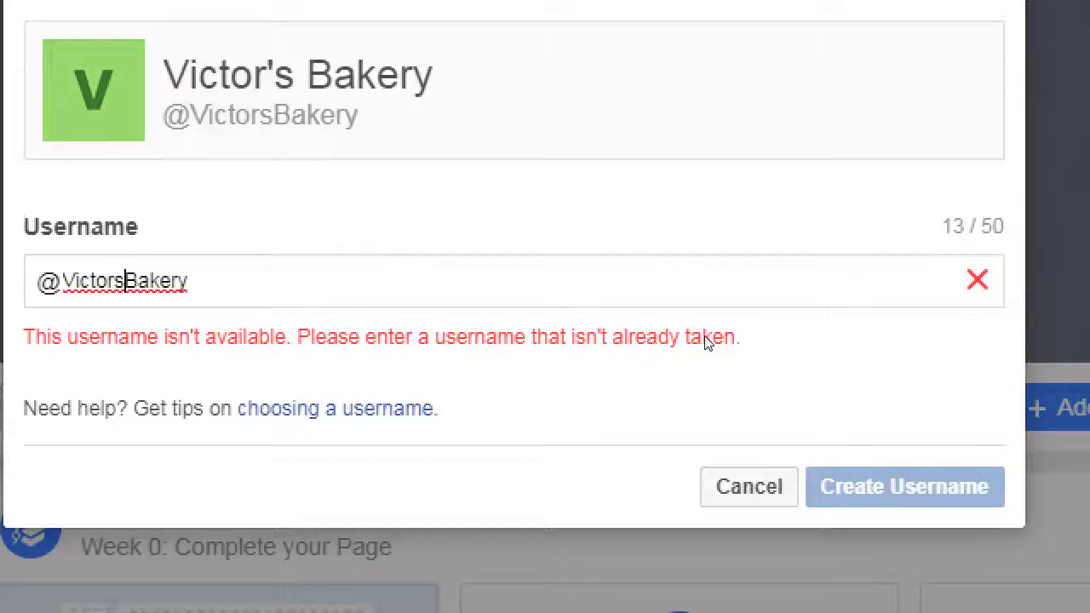
{"action": "type", "text": "-"}
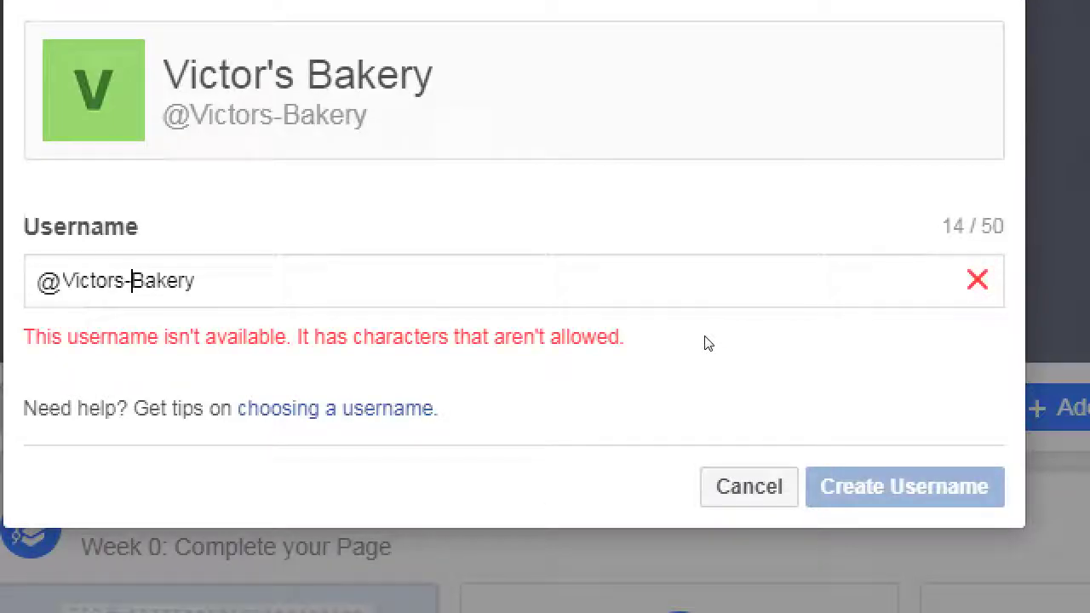
{"action": "key", "text": "BackSpace"}
{"action": "type", "text": "_"}
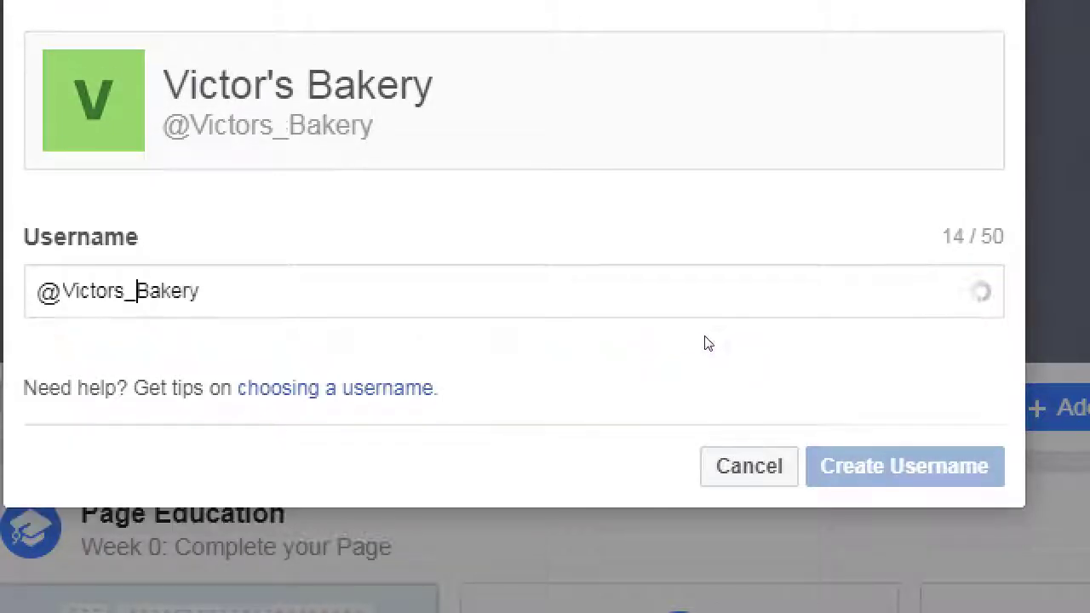
{"action": "key", "text": "BackSpace"}
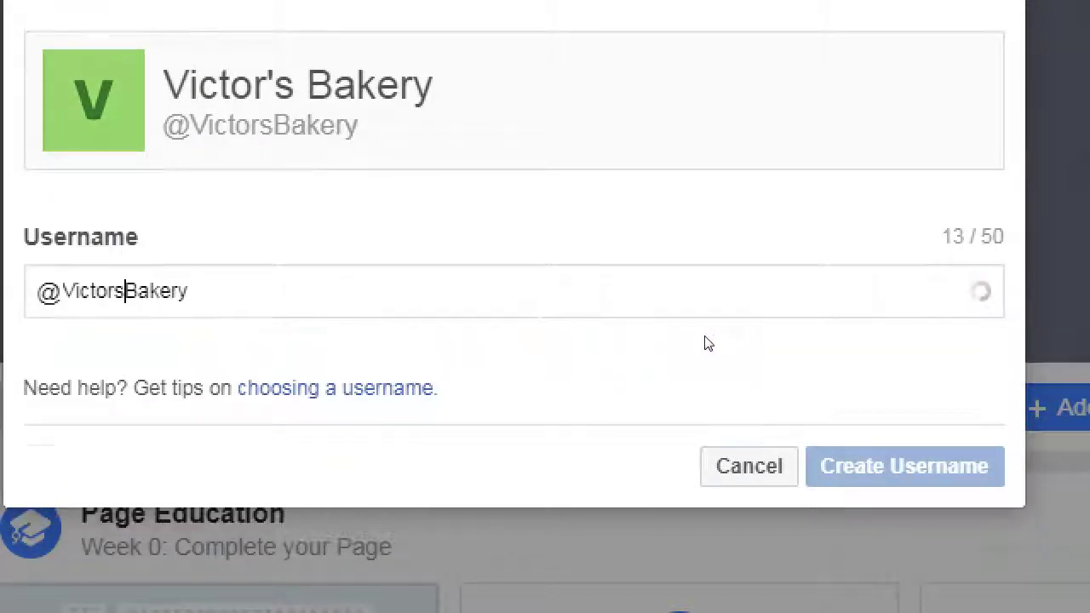
{"action": "type", "text": "."}
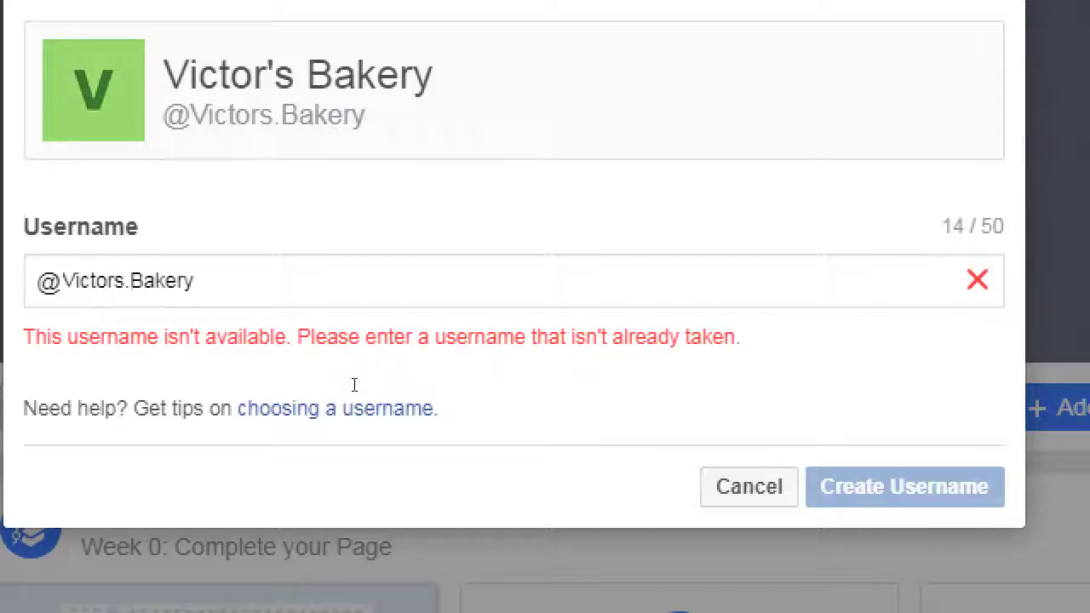
- Load facebook.com/victorsbakery in a new browser tab and look through the existing page's photos, reviews, videos and posts
{"action": "key", "text": "ctrl+t"}
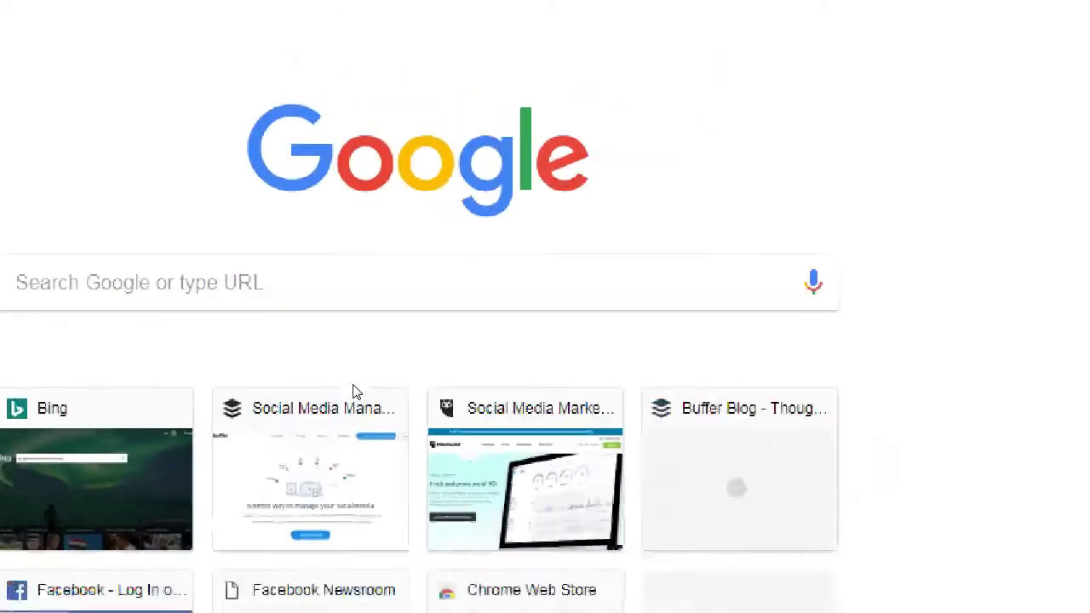
{"action": "type", "text": "facebook.com"}
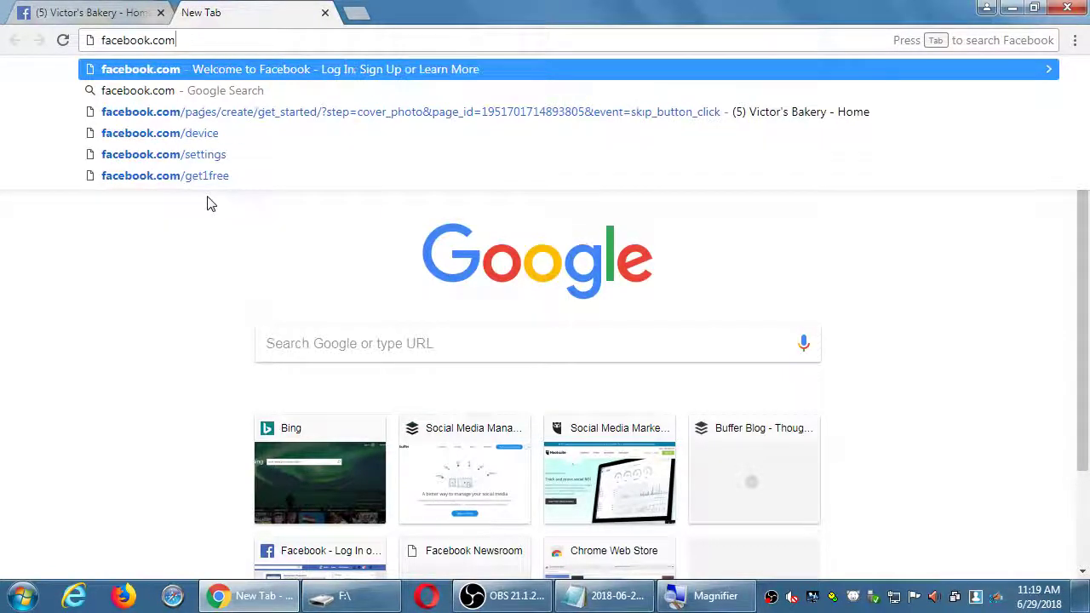
{"action": "type", "text": "/victors.bakery"}
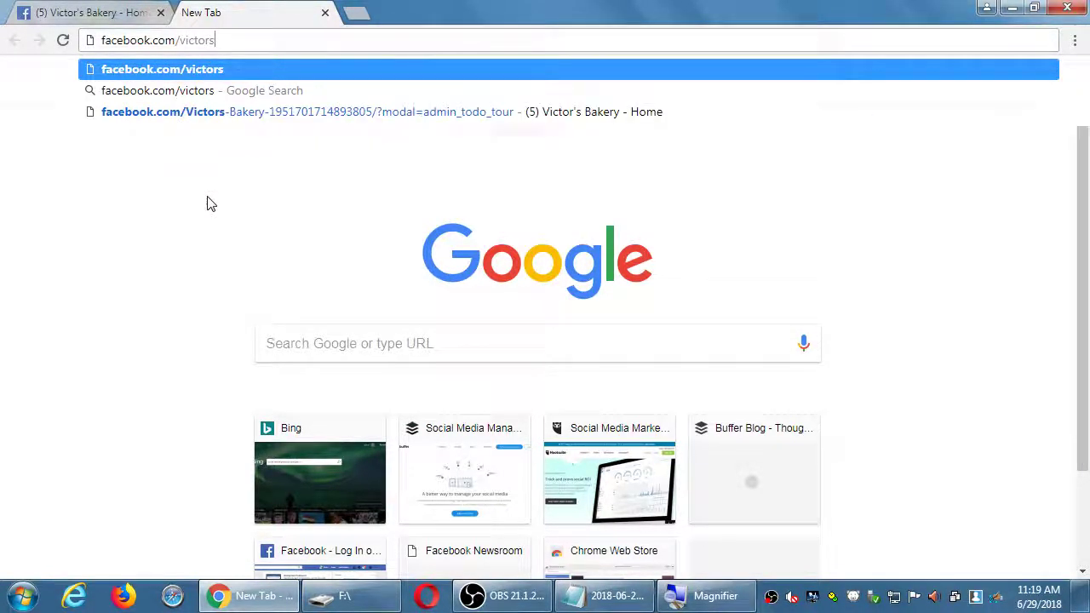
{"action": "key", "text": "Return"}
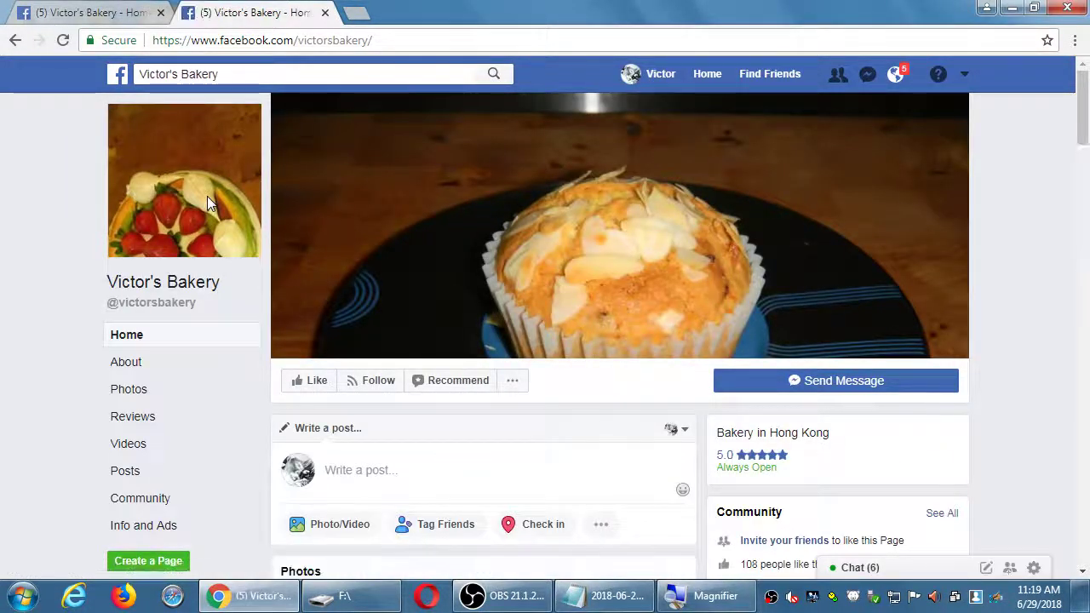
{"action": "scroll", "coordinate": [324, 213], "scroll_direction": "down", "scroll_amount": 7}
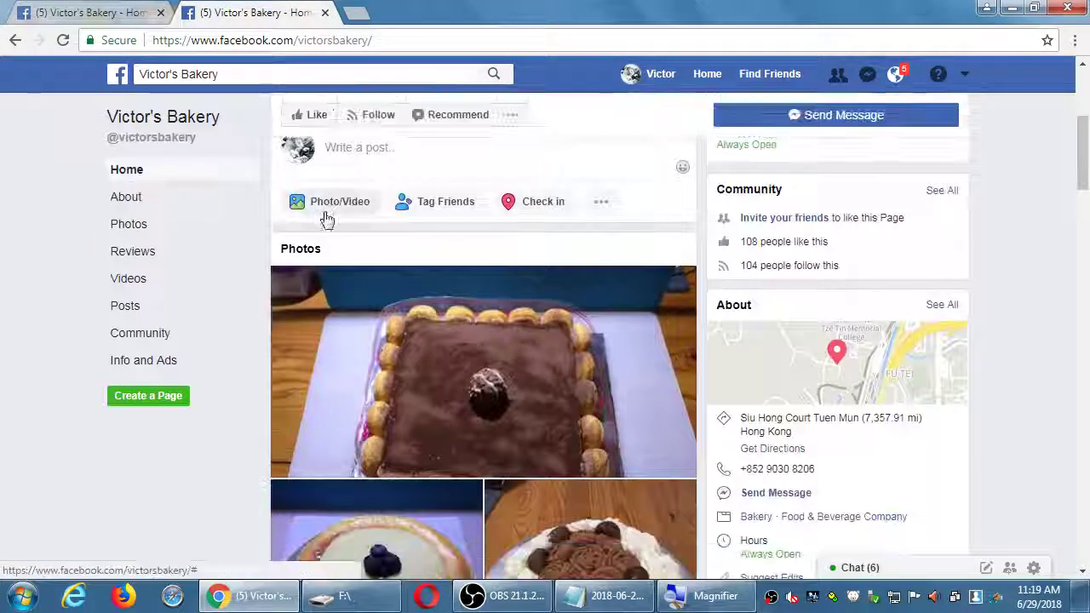
{"action": "scroll", "coordinate": [290, 220], "scroll_direction": "down", "scroll_amount": 3}
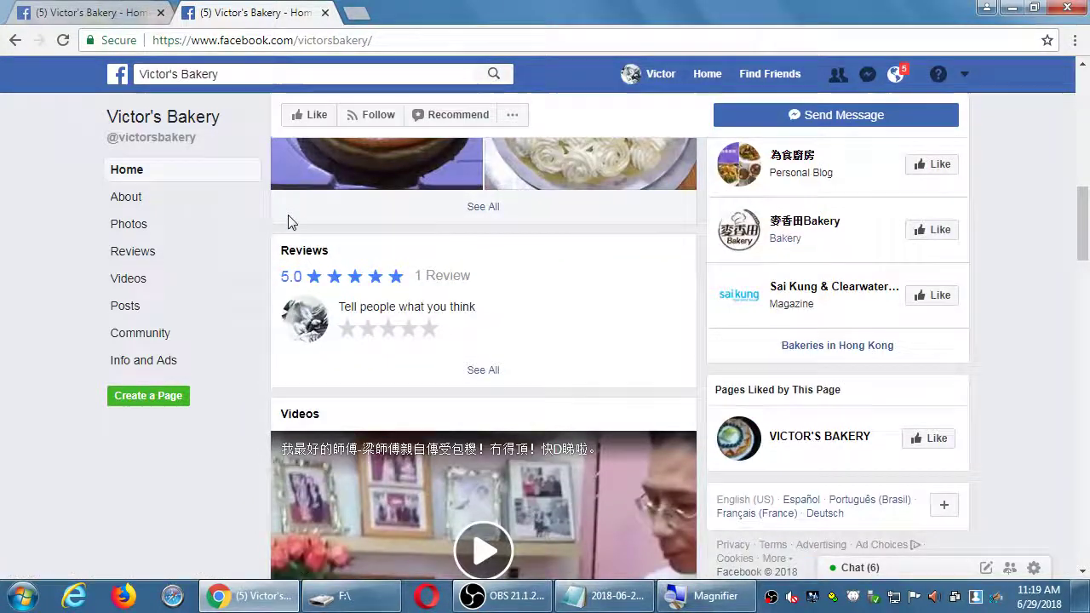
{"action": "scroll", "coordinate": [260, 341], "scroll_direction": "down", "scroll_amount": 3}
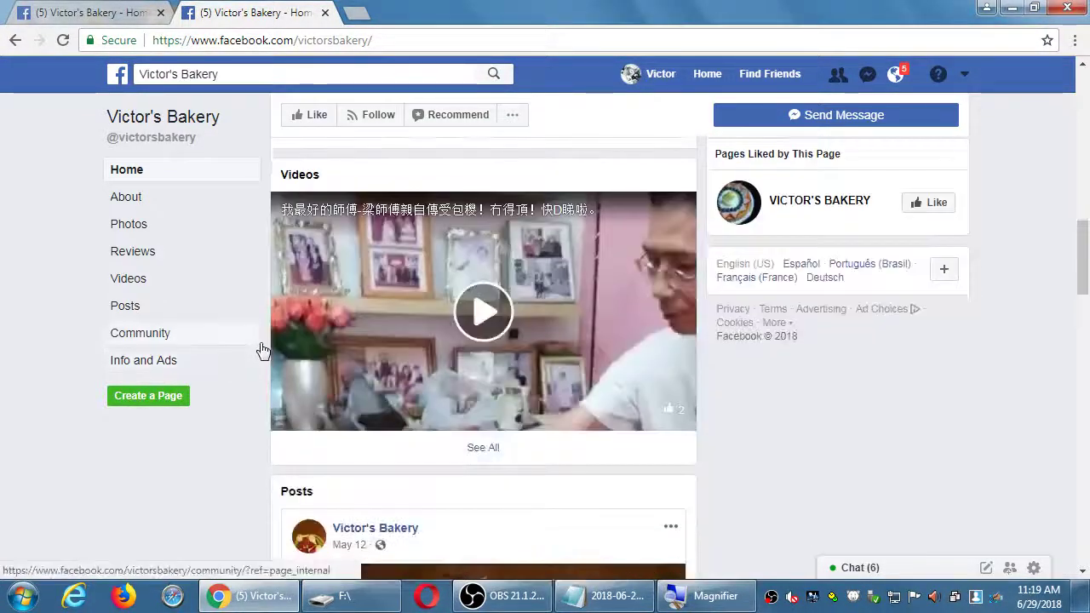
- Look through the existing Victor's Bakery page's posts and videos, and its About section with hours, mission and products
{"action": "scroll", "coordinate": [264, 346], "scroll_direction": "down", "scroll_amount": 2}
{"action": "scroll", "coordinate": [262, 339], "scroll_direction": "down", "scroll_amount": 7}
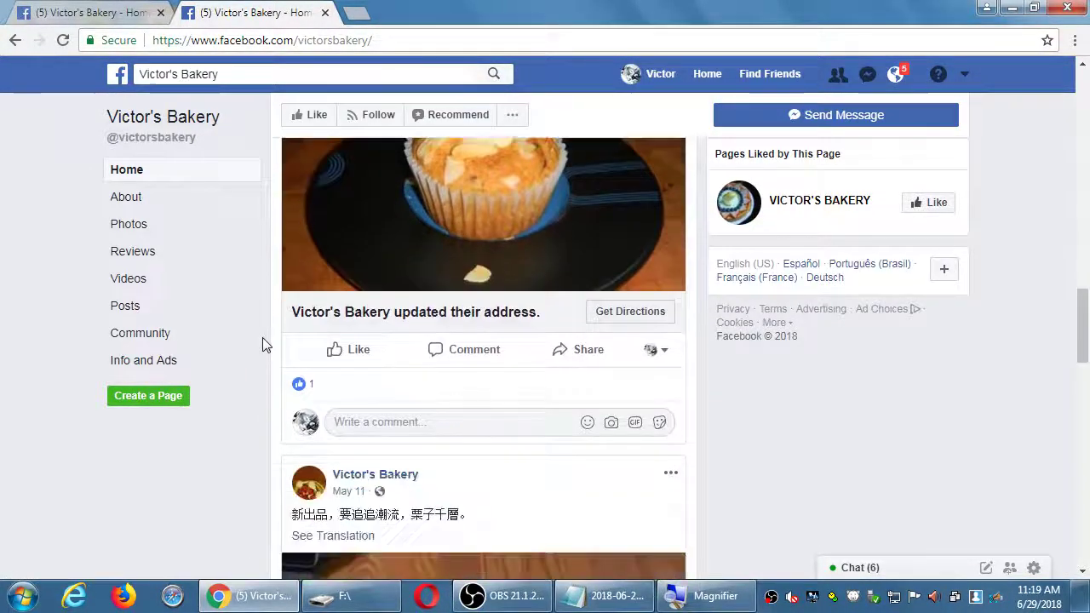
{"action": "scroll", "coordinate": [264, 340], "scroll_direction": "down", "scroll_amount": 12}
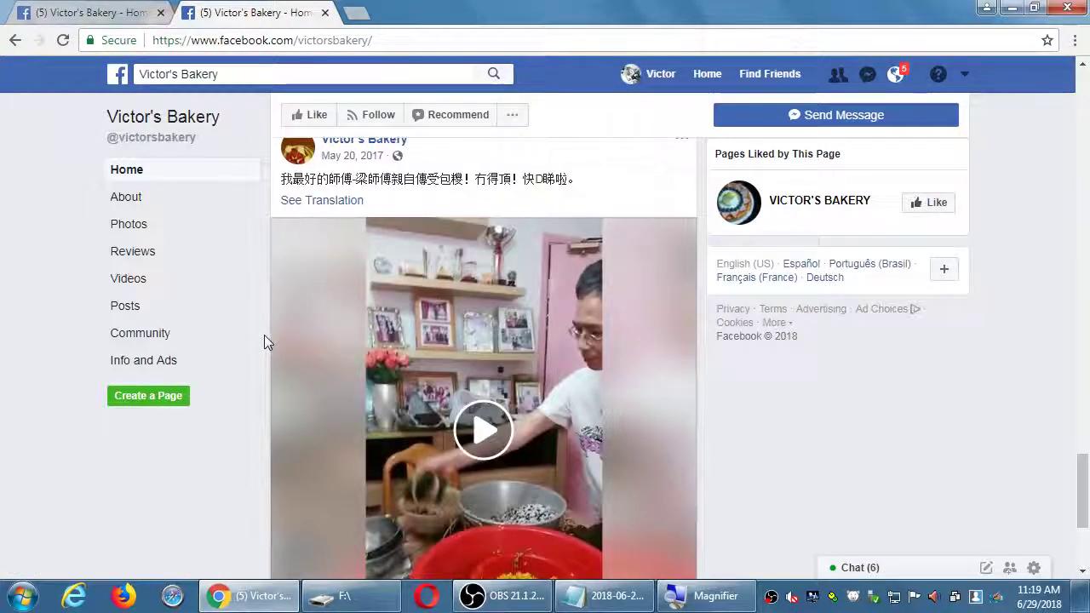
{"action": "left_click", "coordinate": [150, 209]}
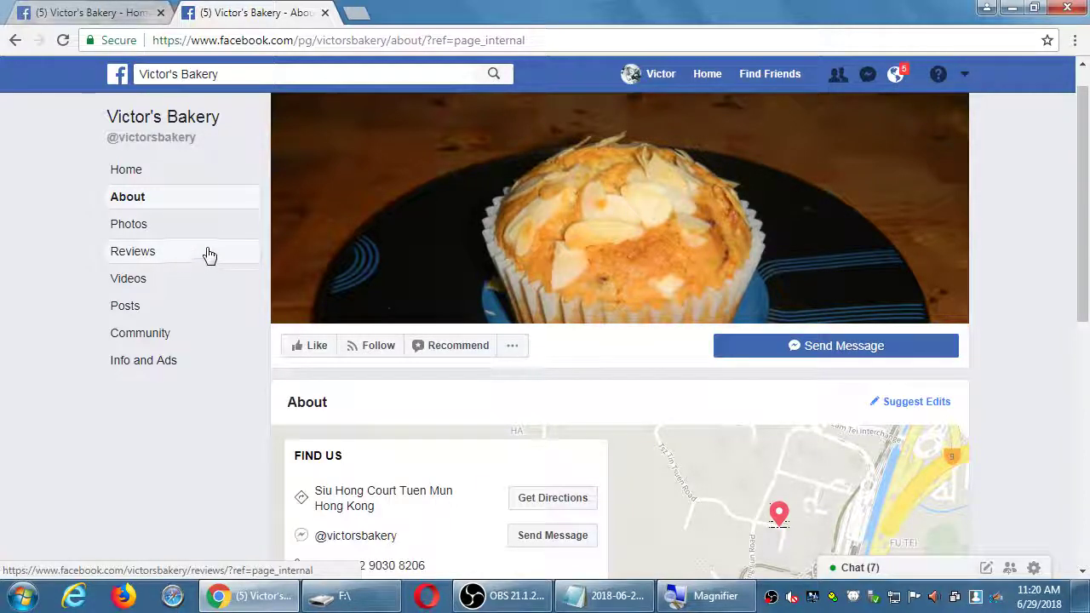
{"action": "scroll", "coordinate": [248, 265], "scroll_direction": "down", "scroll_amount": 3}
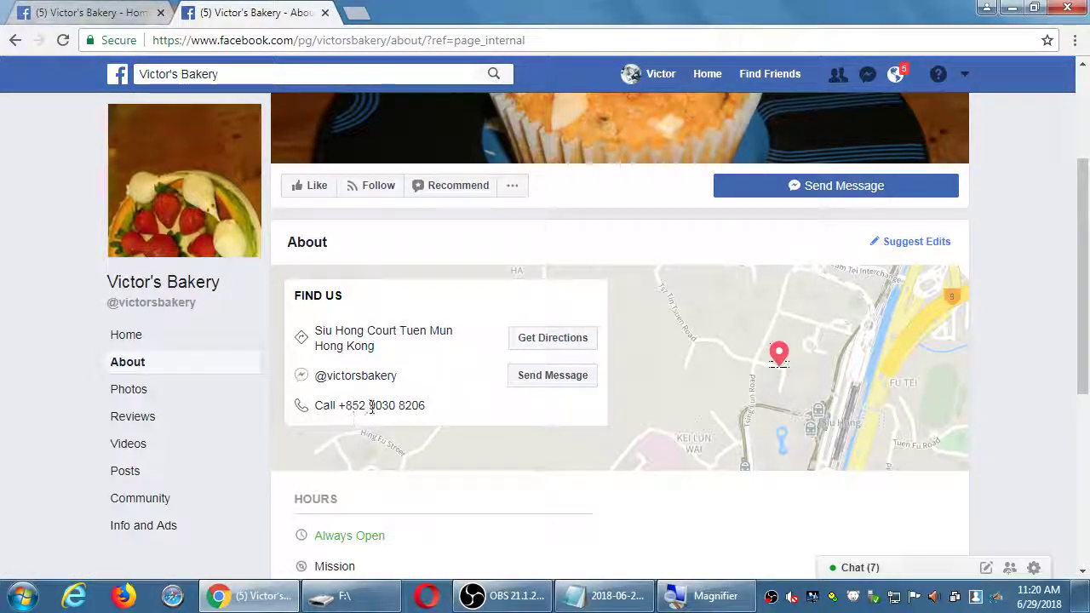
{"action": "scroll", "coordinate": [408, 460], "scroll_direction": "down", "scroll_amount": 3}
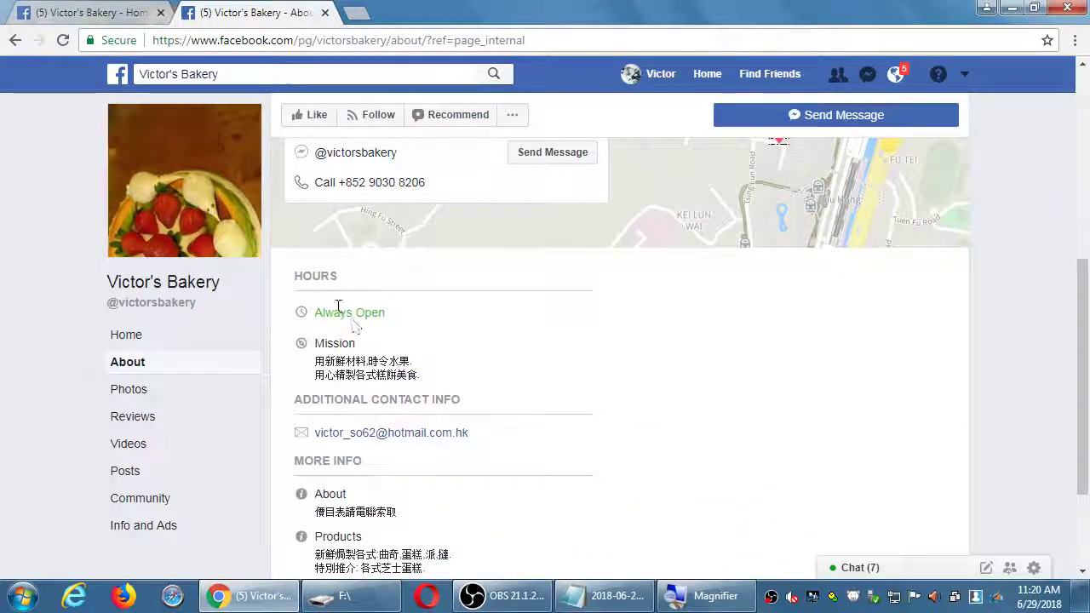
{"action": "left_click_drag", "start_coordinate": [333, 312], "coordinate": [428, 324]}
{"action": "left_click", "coordinate": [522, 368]}
{"action": "scroll", "coordinate": [522, 368], "scroll_direction": "down", "scroll_amount": 2}
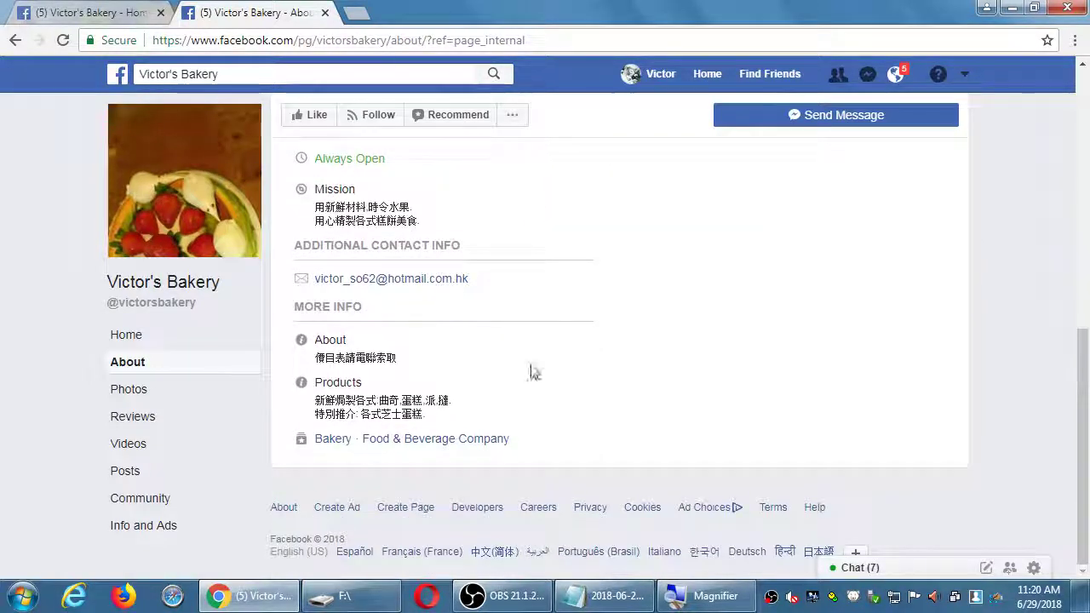
{"action": "scroll", "coordinate": [550, 386], "scroll_direction": "up", "scroll_amount": 7}
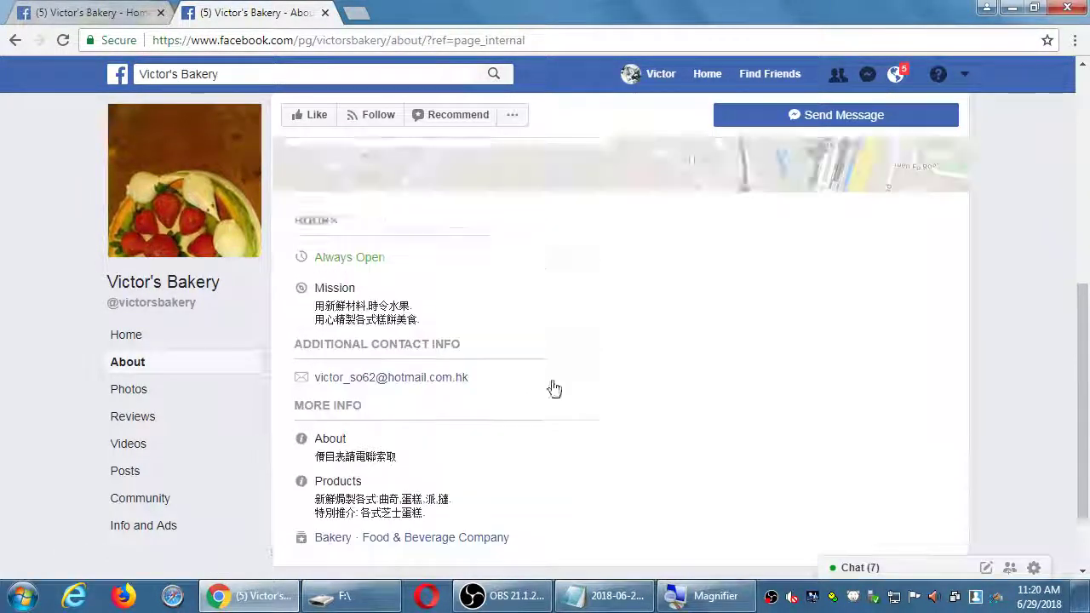
- Return to the new page's username form and try VictorsBakery without the period
{"action": "left_click", "coordinate": [115, 23]}
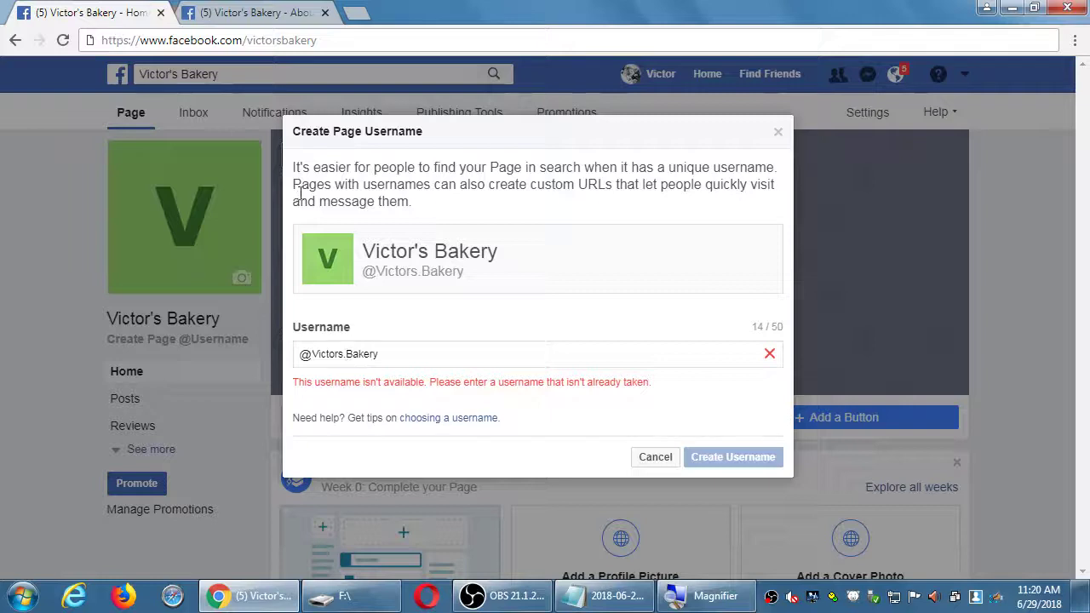
{"action": "left_click", "coordinate": [404, 353]}
{"action": "key", "text": "Left"}
{"action": "key", "text": "Left"}
{"action": "key", "text": "Left"}
{"action": "key", "text": "Left"}
{"action": "key", "text": "Left"}
{"action": "key", "text": "Left"}
{"action": "key", "text": "BackSpace"}
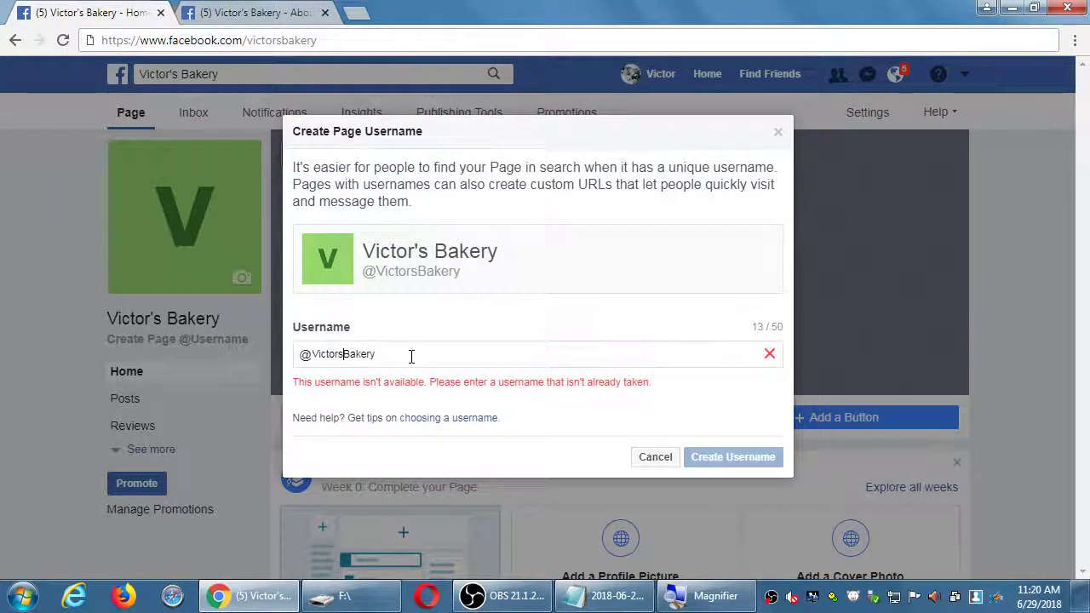
{"action": "left_click", "coordinate": [295, 23]}
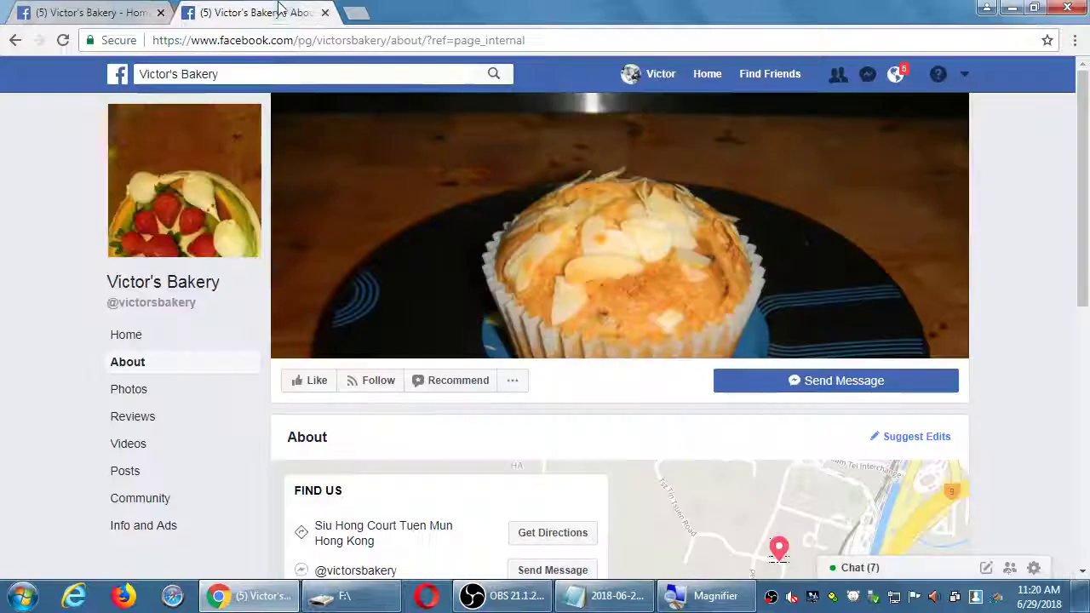
{"action": "left_click", "coordinate": [324, 40]}
{"action": "left_click", "coordinate": [298, 40]}
{"action": "key", "text": "shift+End"}
{"action": "type", "text": "v"}
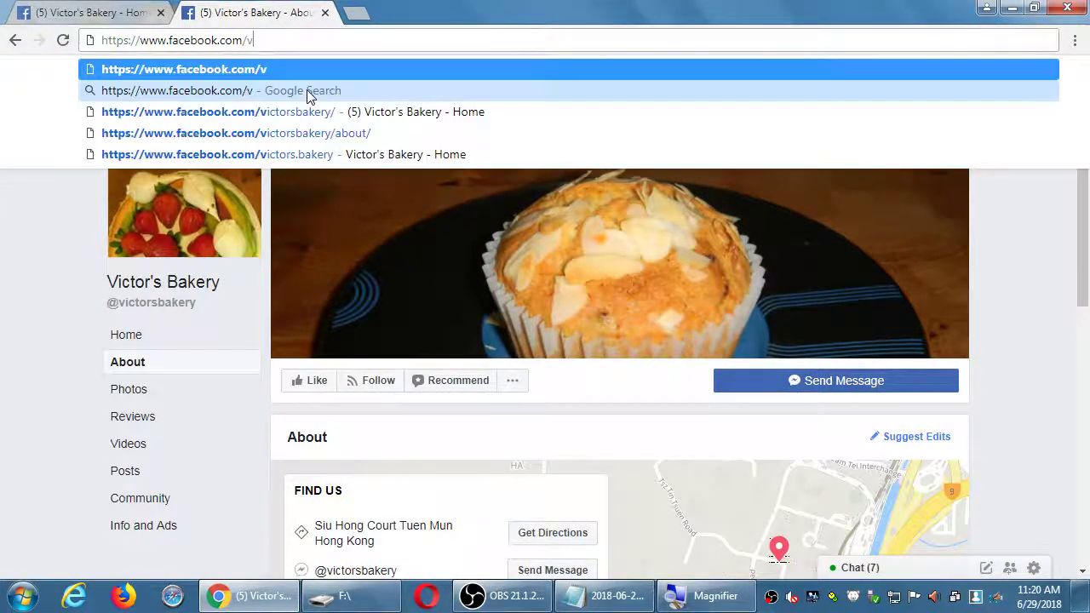
{"action": "type", "text": "ictorsbakery"}
{"action": "key", "text": "Return"}
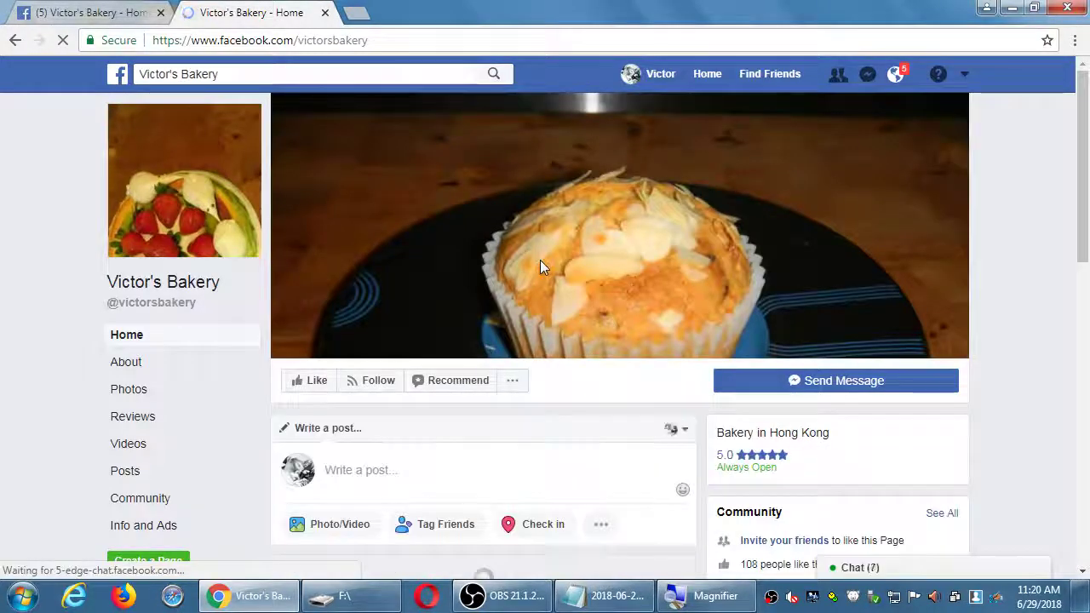
{"action": "scroll", "coordinate": [540, 259], "scroll_direction": "down", "scroll_amount": 10}
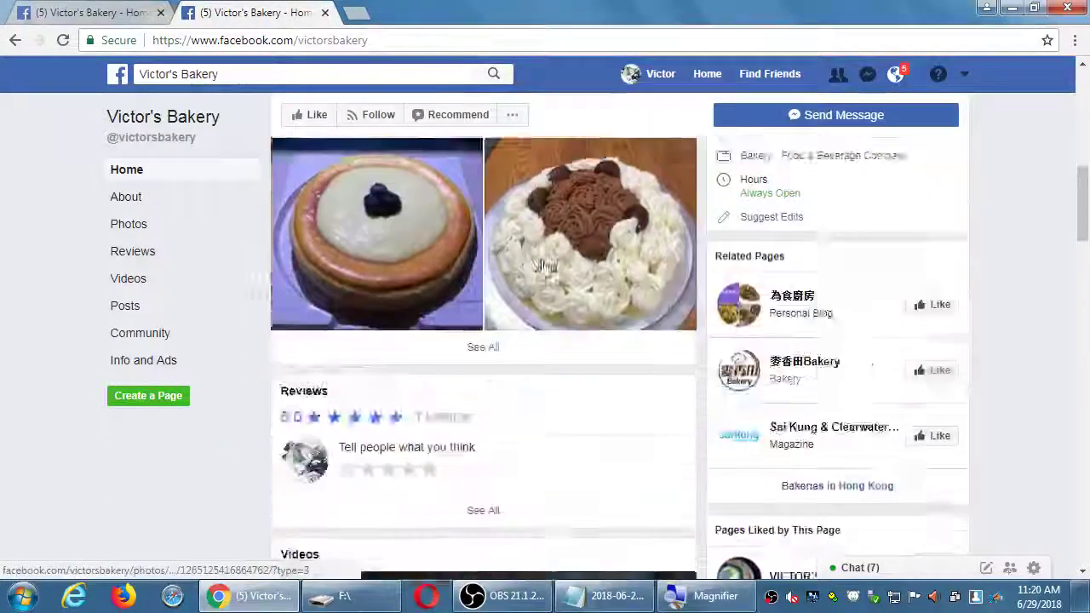
{"action": "scroll", "coordinate": [542, 266], "scroll_direction": "down", "scroll_amount": 5}
{"action": "scroll", "coordinate": [545, 267], "scroll_direction": "up", "scroll_amount": 15}
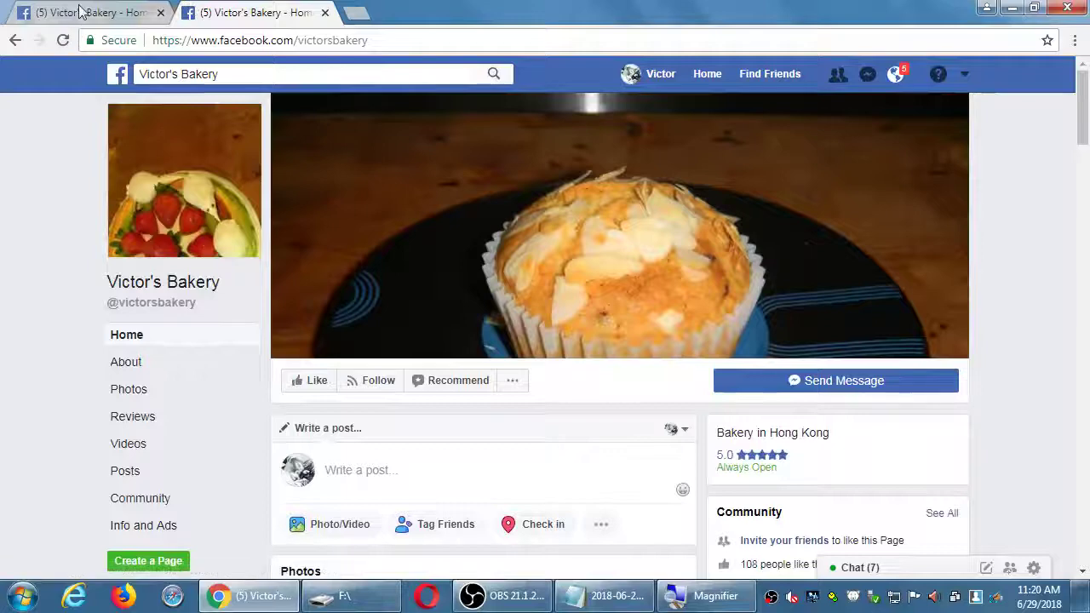
- Go back to the new page's username form and try VictorsBakerySD as the username
{"action": "left_click", "coordinate": [80, 10]}
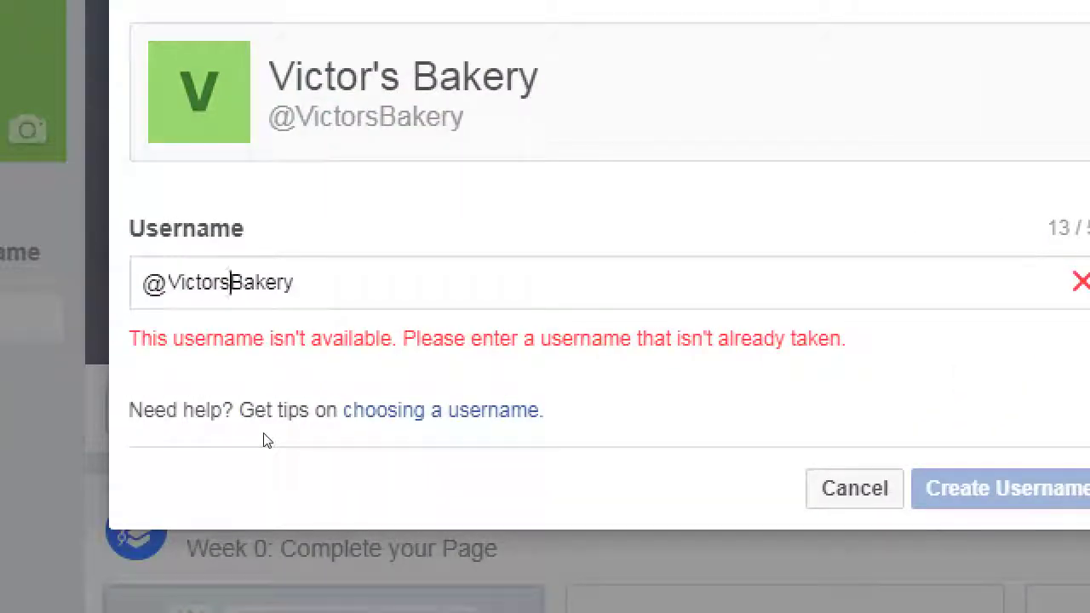
{"action": "key", "text": "End"}
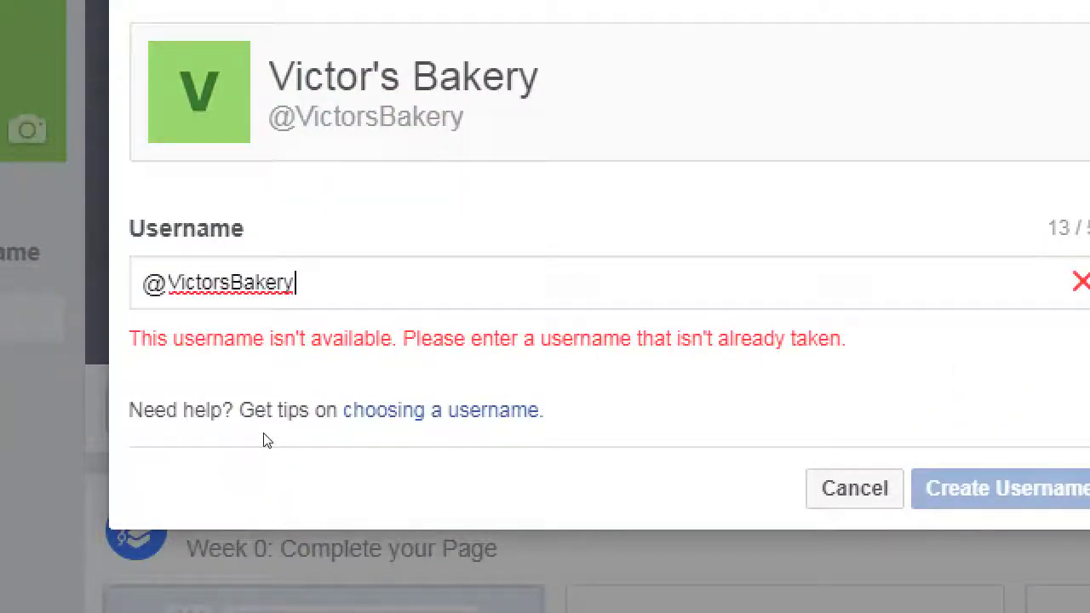
{"action": "type", "text": "SD"}
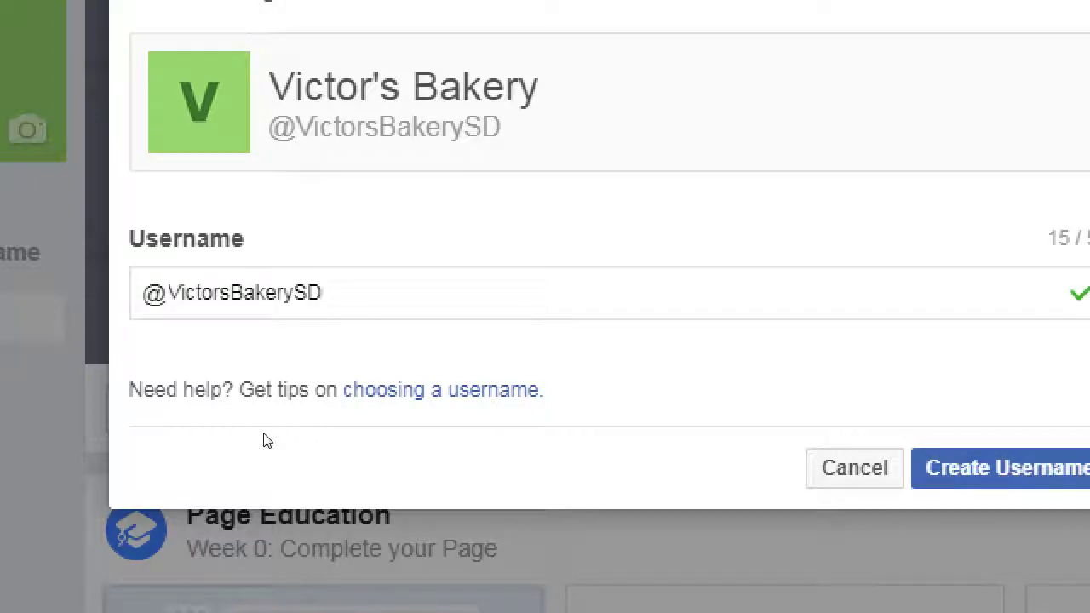
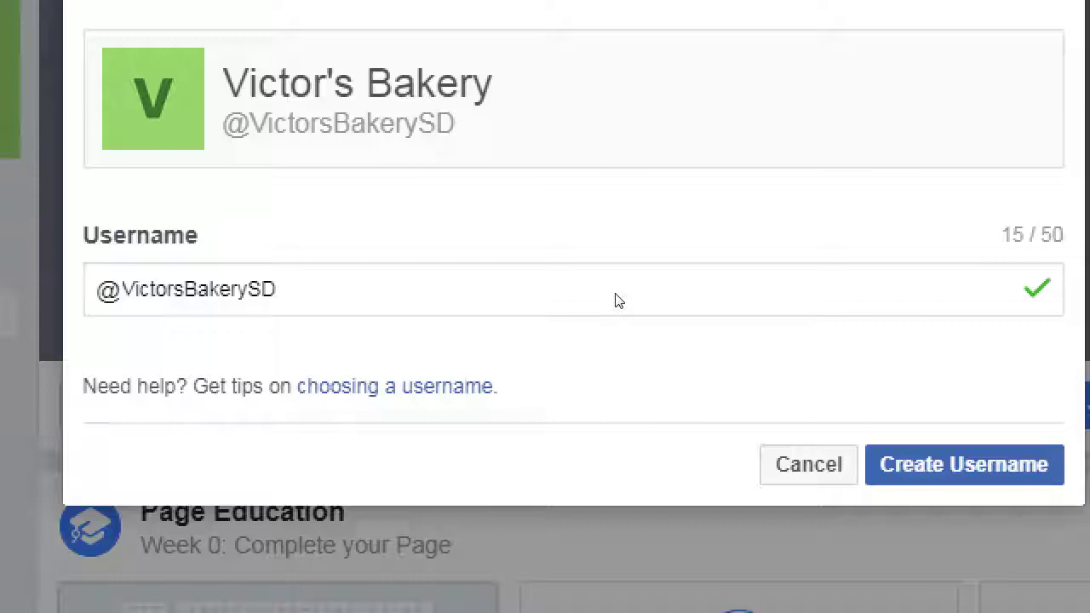
- Try the longer username VictorsBakerySanDiego by spelling out the city name
{"action": "key", "text": "Left"}
{"action": "type", "text": "an"}
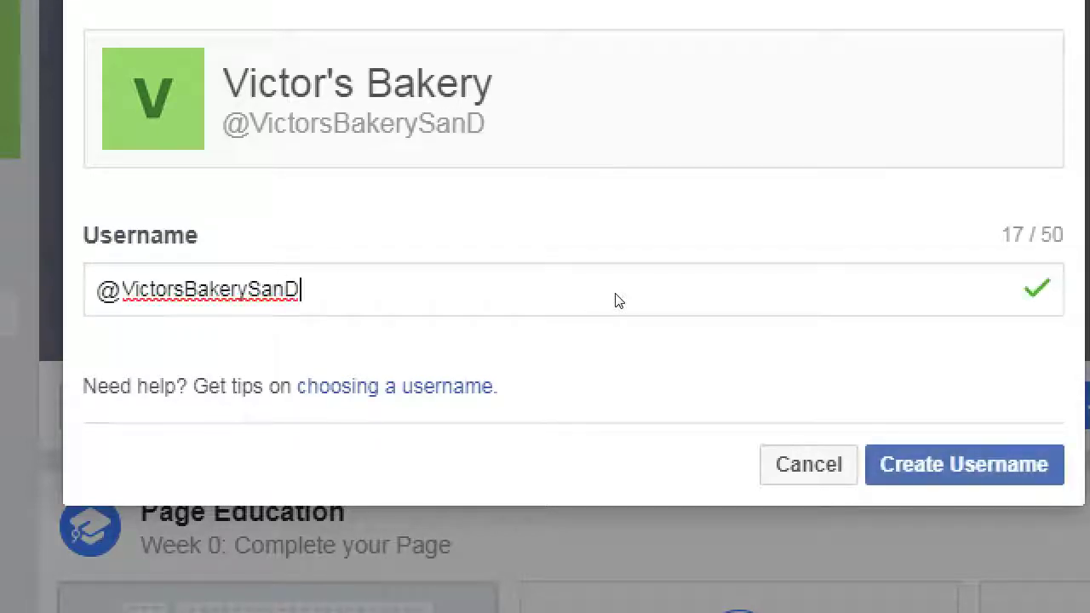
{"action": "type", "text": "ie"}
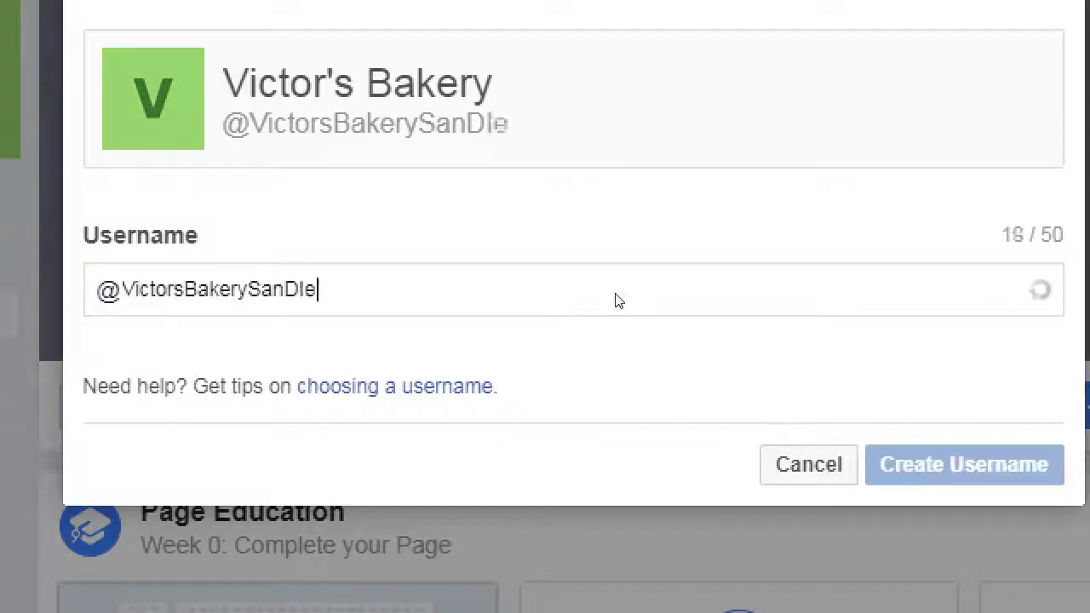
{"action": "key", "text": "BackSpace"}
{"action": "key", "text": "BackSpace"}
{"action": "type", "text": "iego"}
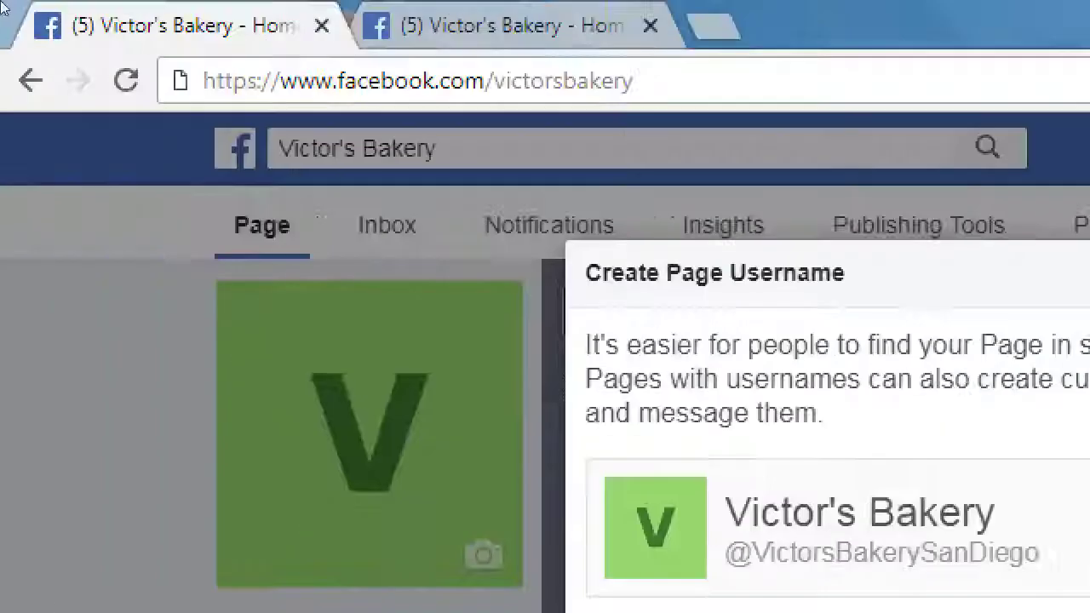
{"action": "left_click", "coordinate": [330, 46]}
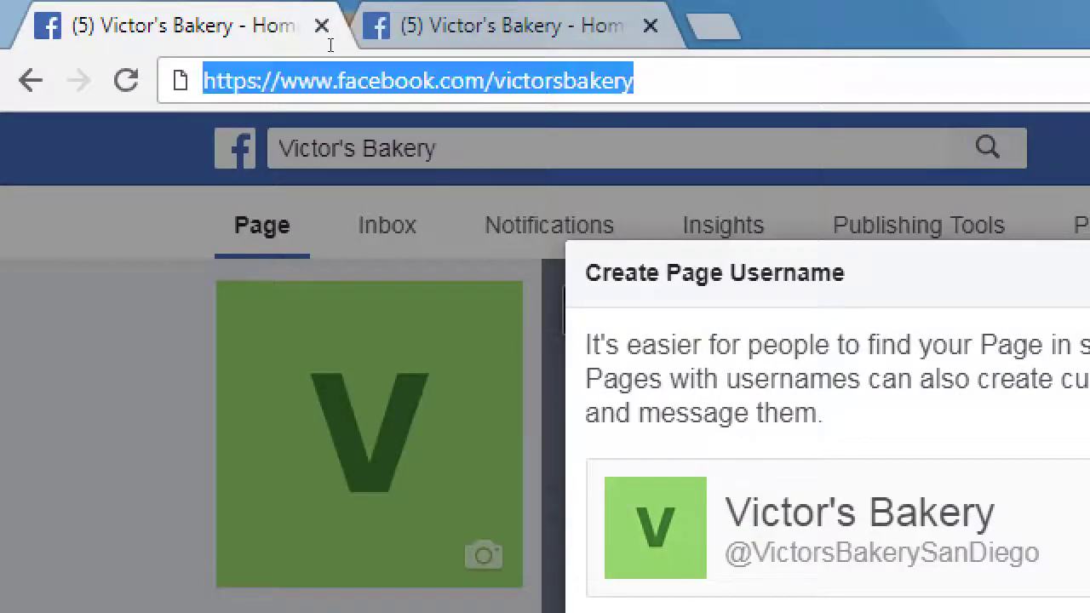
{"action": "key", "text": "End"}
{"action": "type", "text": "SD"}
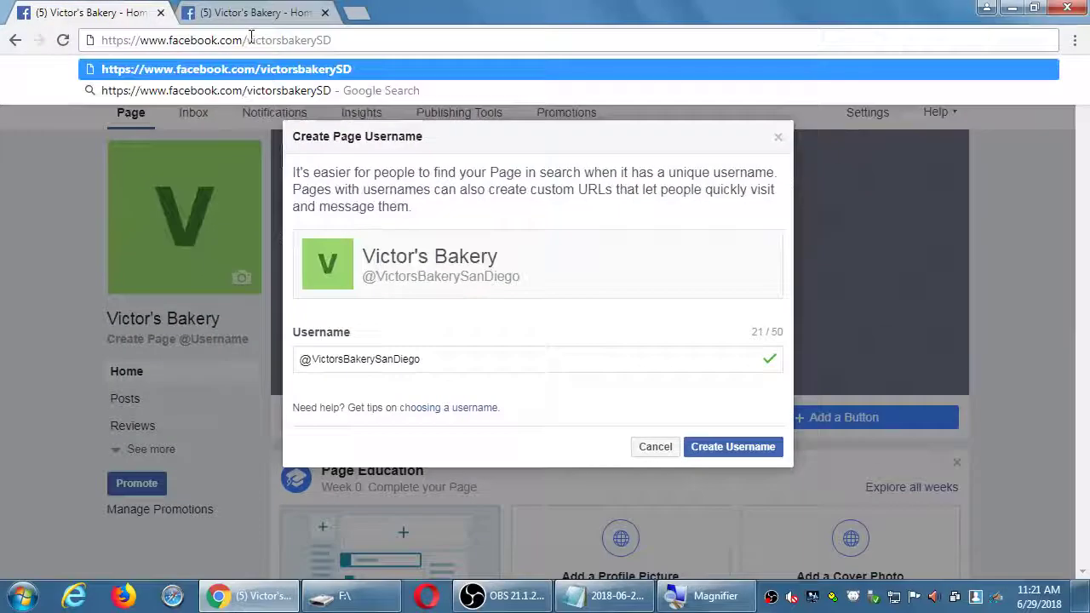
{"action": "key", "text": "Return"}
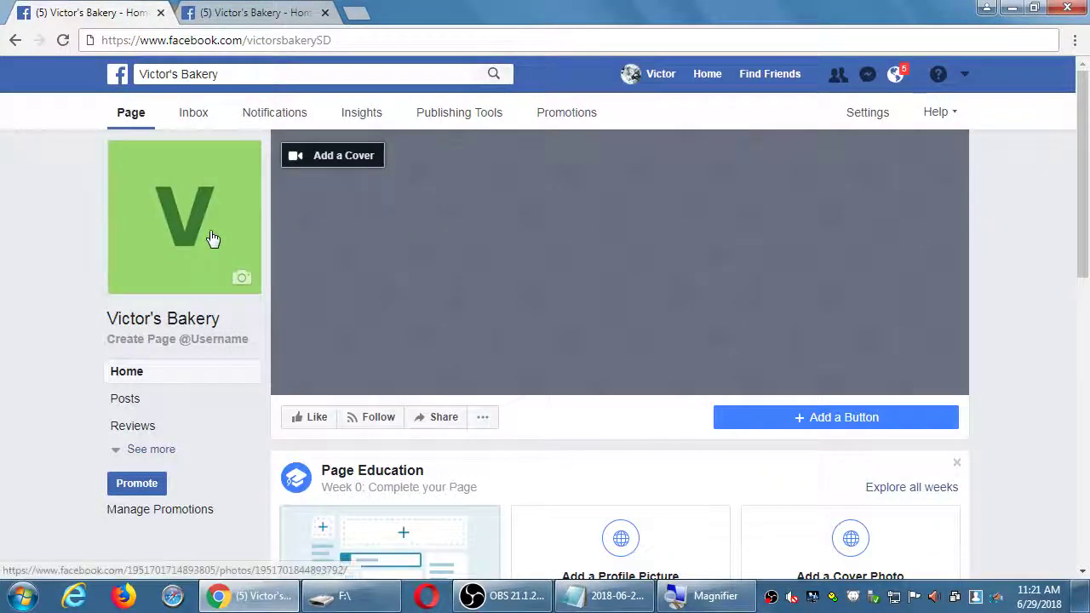
- Switch to Notepad to review the To-Do List entry about claiming the URL in 2018-06-29.txt, and return to the Facebook page
{"action": "left_click", "coordinate": [606, 595]}
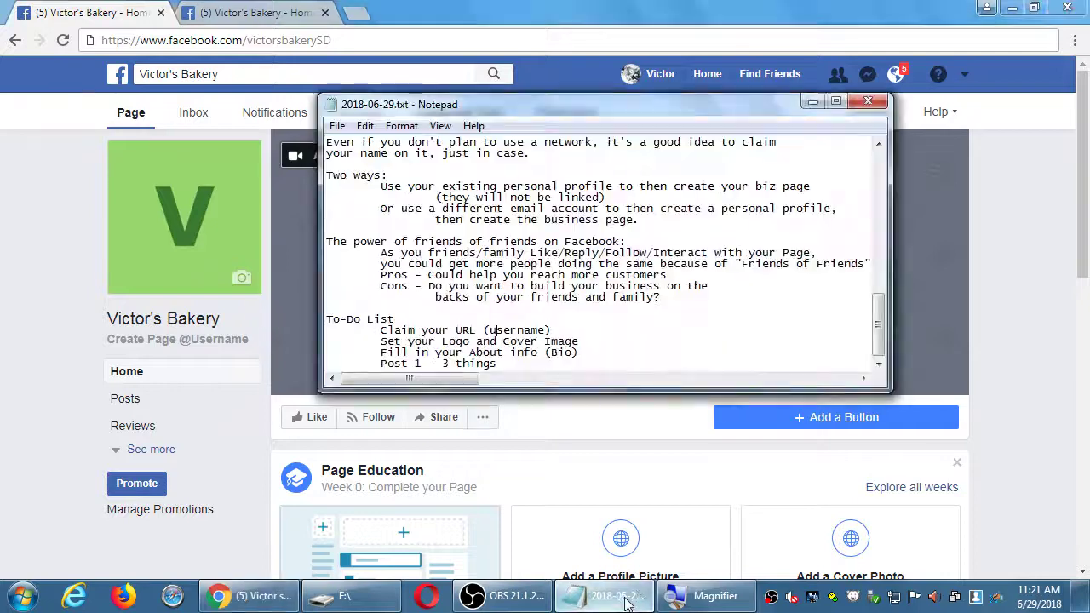
{"action": "left_click_drag", "start_coordinate": [421, 330], "coordinate": [471, 330]}
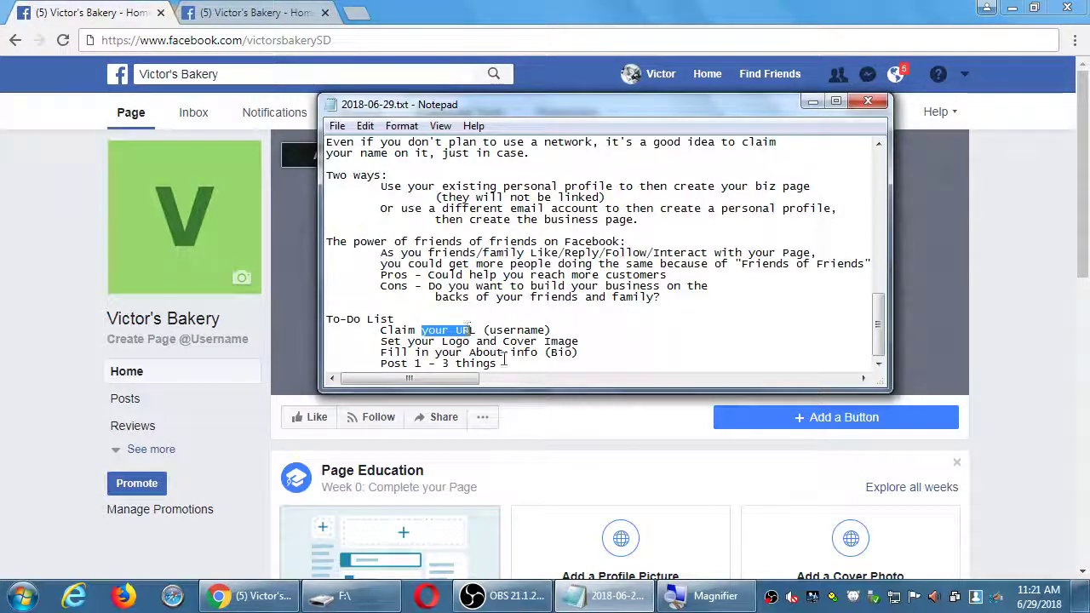
{"action": "left_click", "coordinate": [102, 255]}
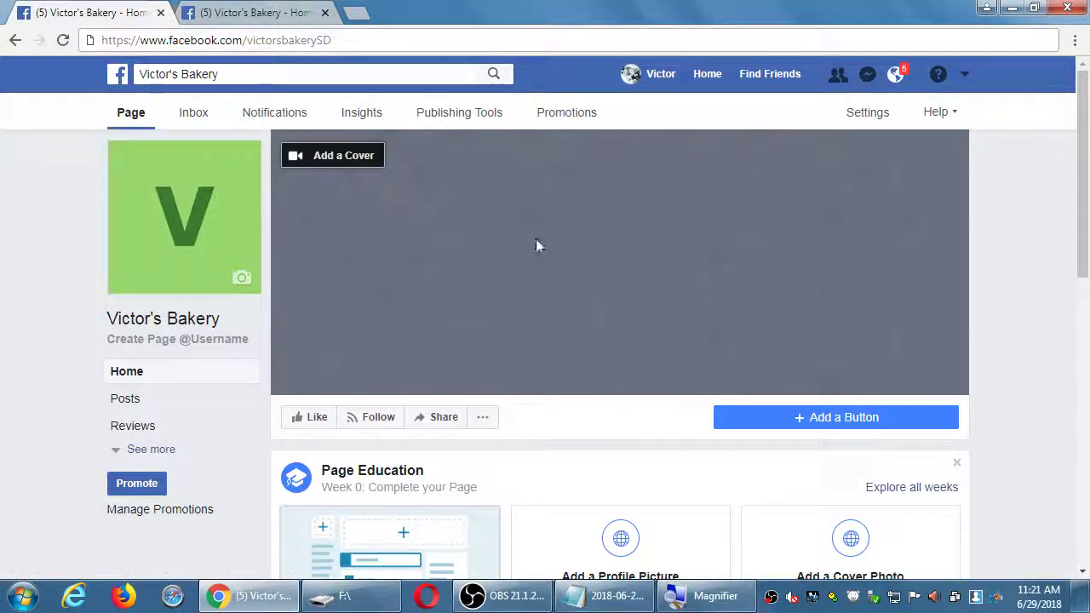
{"action": "left_click", "coordinate": [575, 602]}
{"action": "left_click", "coordinate": [34, 214]}
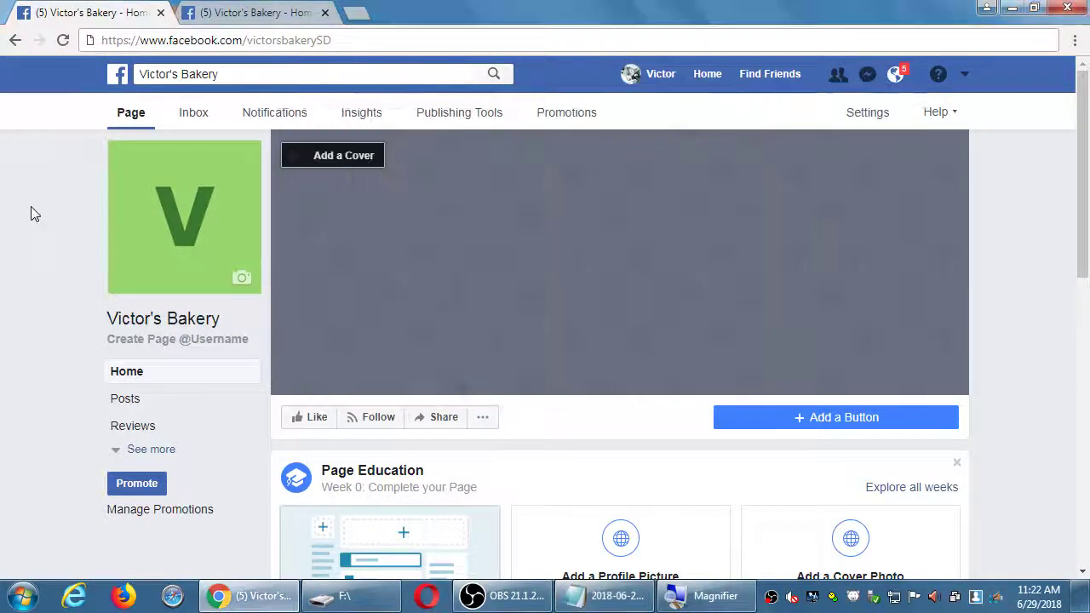
- Search Facebook for "new york university" in the existing bakery's browser tab and return to the new Victor's Bakery page
{"action": "left_click", "coordinate": [256, 12]}
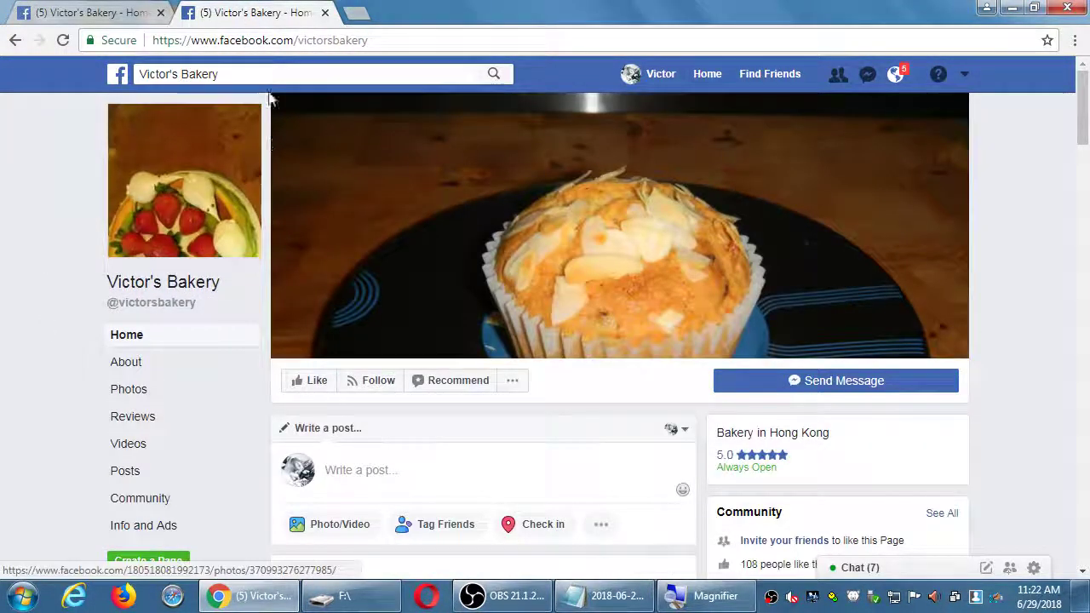
{"action": "left_click", "coordinate": [267, 71]}
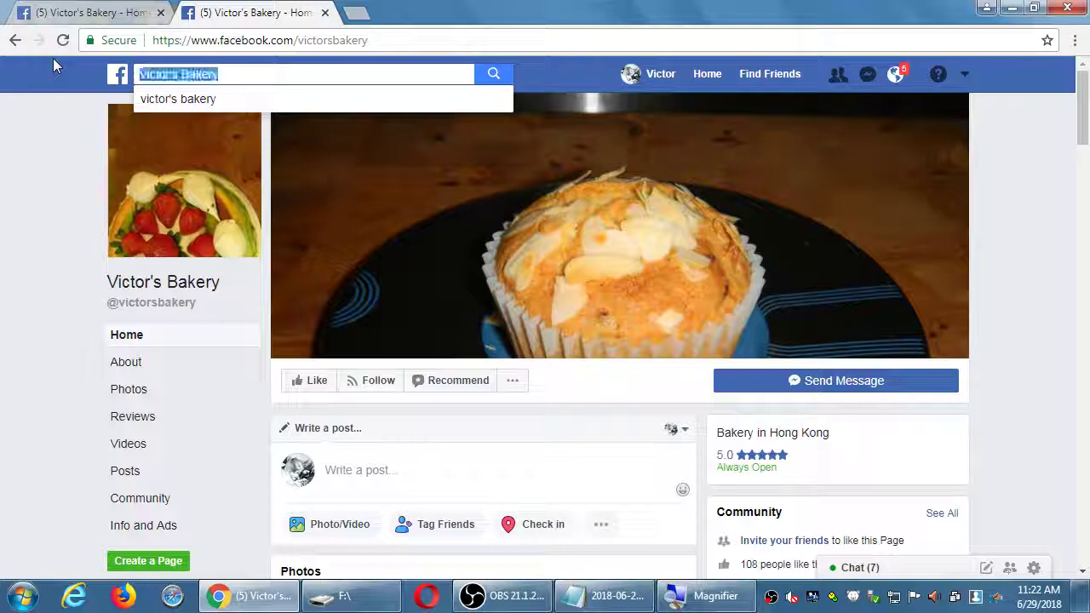
{"action": "type", "text": "nyu"}
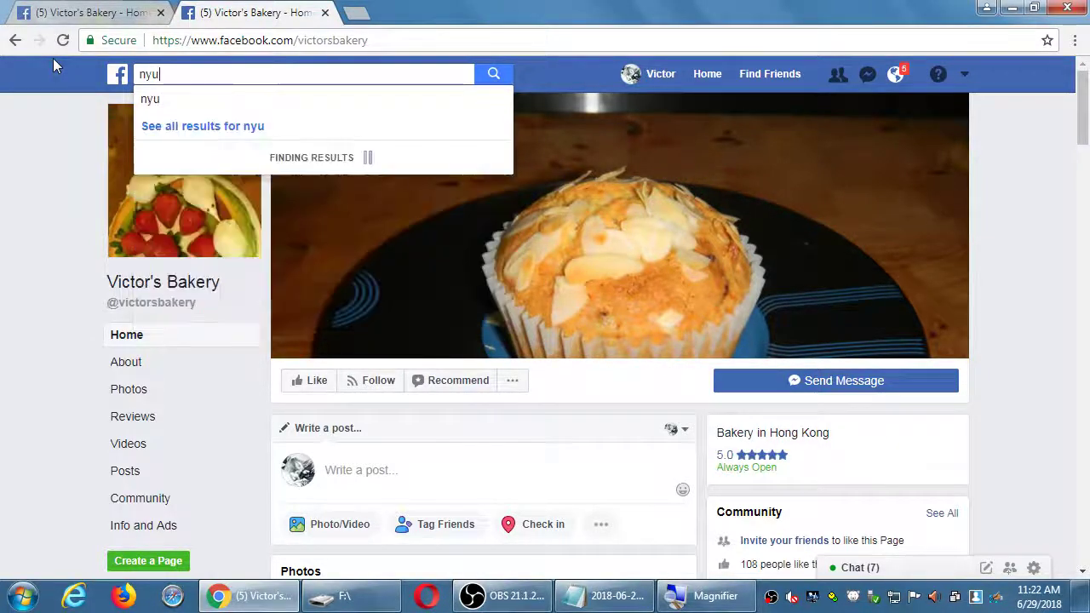
{"action": "key", "text": "BackSpace"}
{"action": "key", "text": "BackSpace"}
{"action": "key", "text": "BackSpace"}
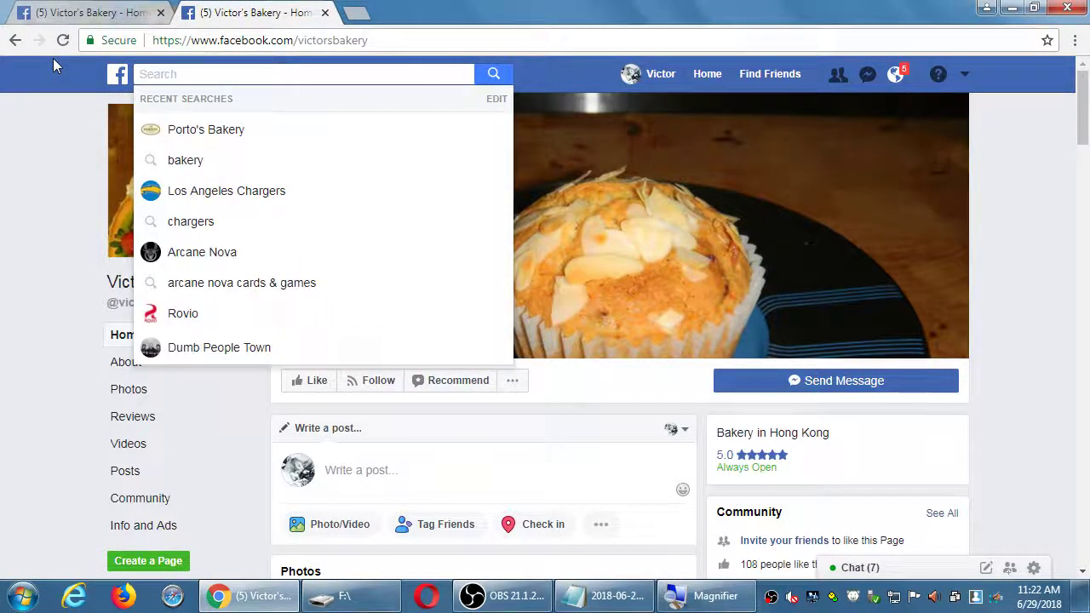
{"action": "type", "text": "new york "}
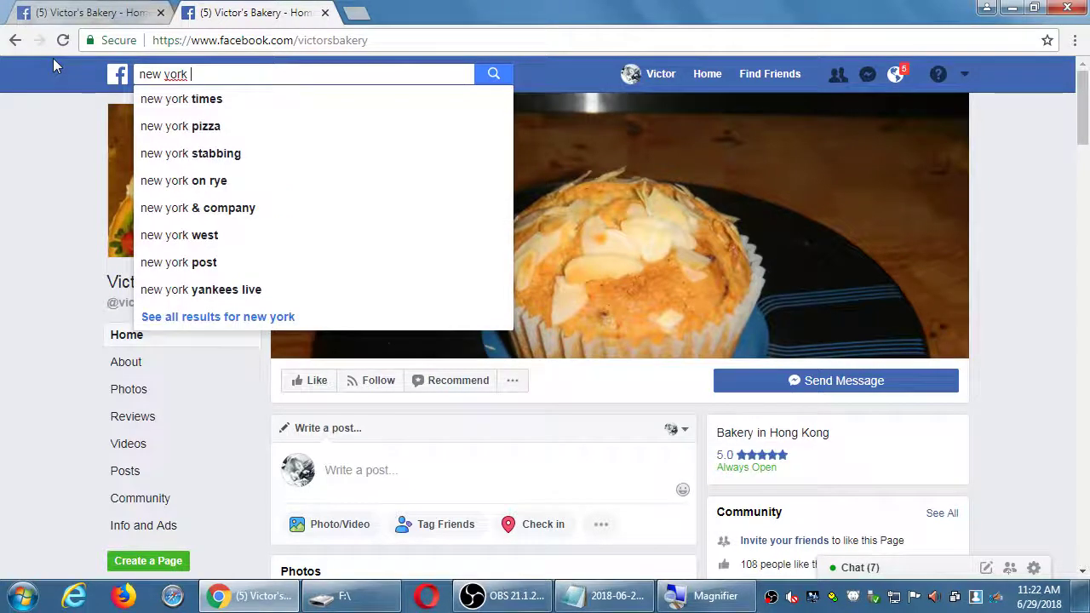
{"action": "type", "text": "university"}
{"action": "key", "text": "Return"}
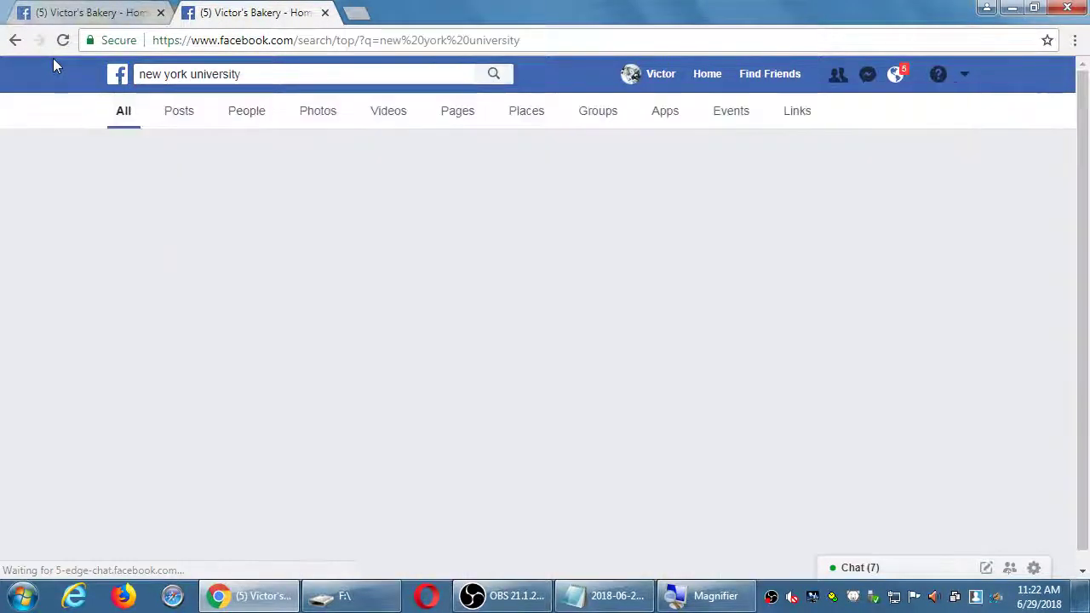
{"action": "left_click", "coordinate": [81, 13]}
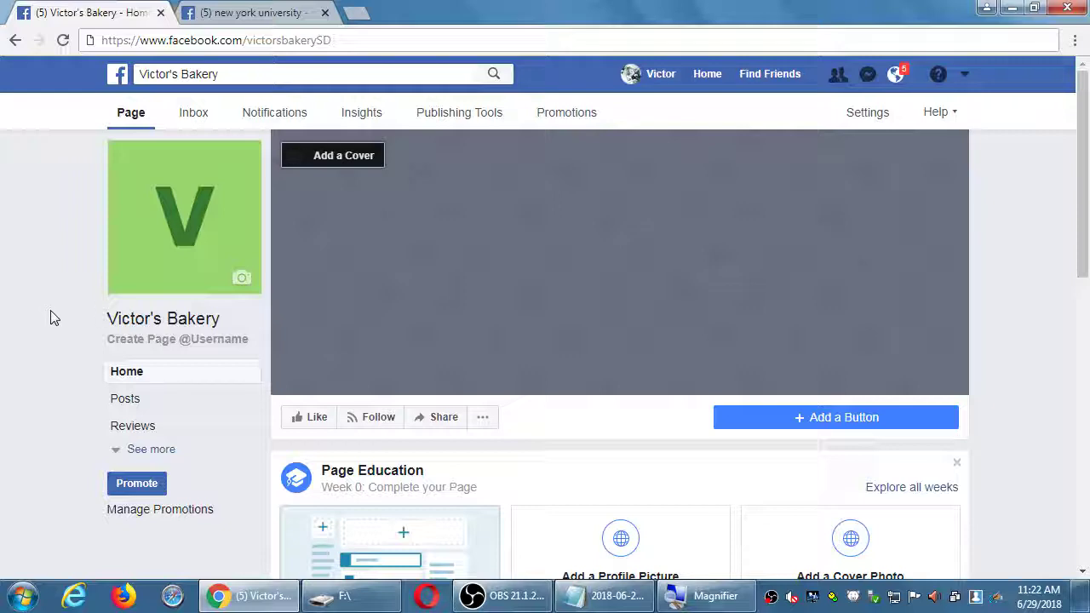
{"action": "key", "text": "super+plus"}
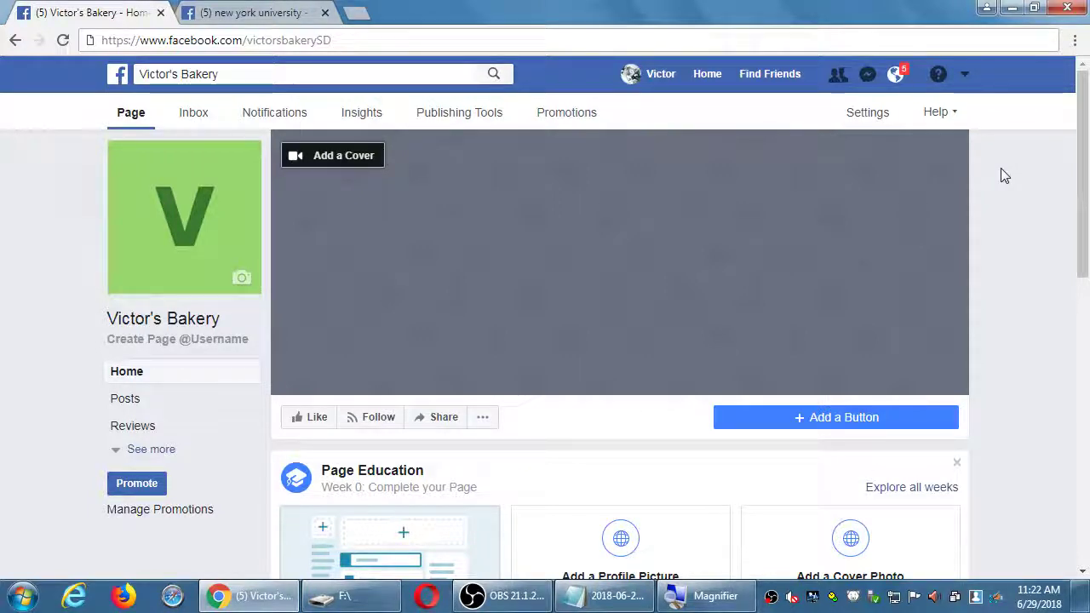
{"action": "scroll", "coordinate": [1014, 196], "scroll_direction": "down", "scroll_amount": 3}
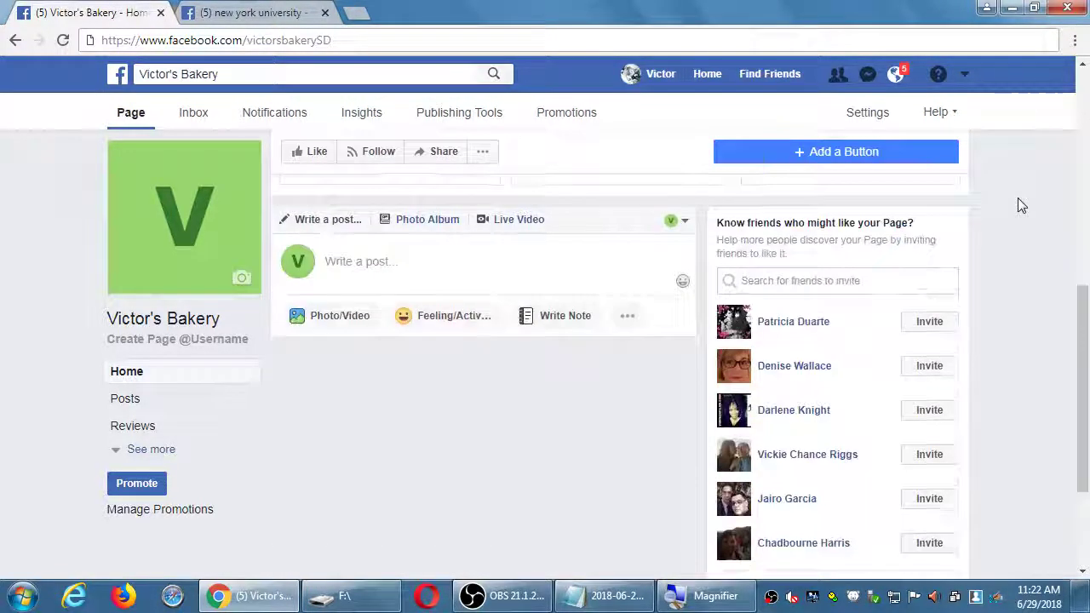
{"action": "scroll", "coordinate": [1021, 205], "scroll_direction": "down", "scroll_amount": 2}
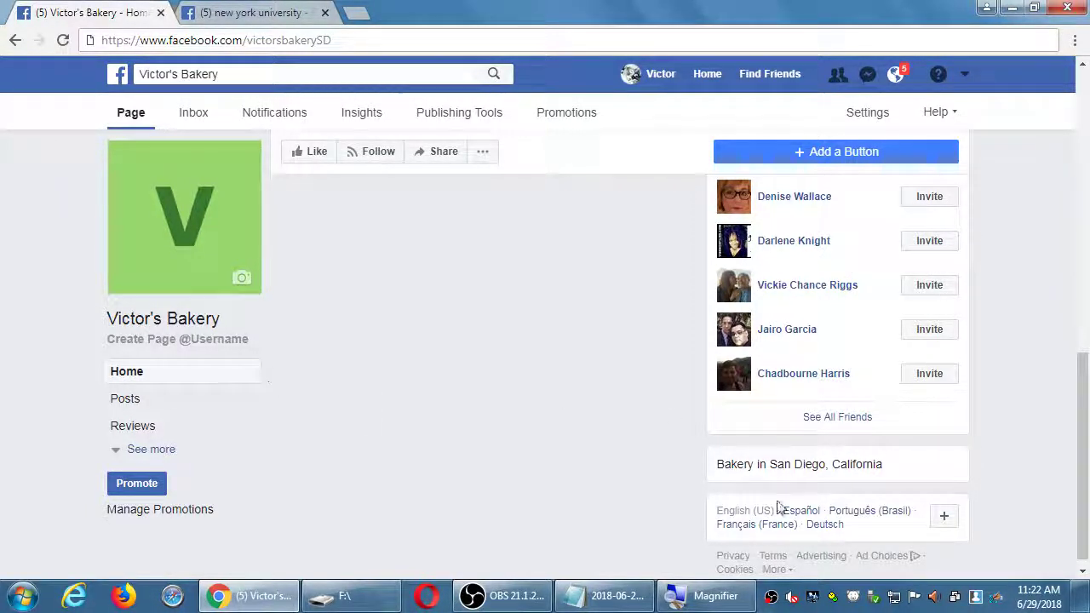
- In Notepad, add the indented note "Might not be able to claim because your page is too new" under "Claim your URL (username)"
{"action": "left_click", "coordinate": [619, 597]}
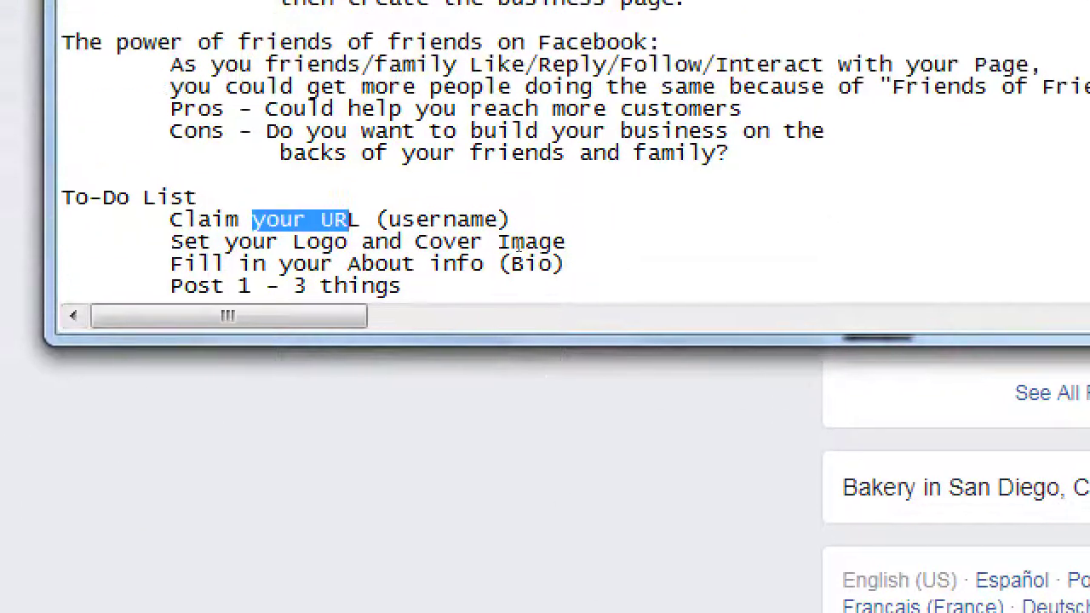
{"action": "key", "text": "End"}
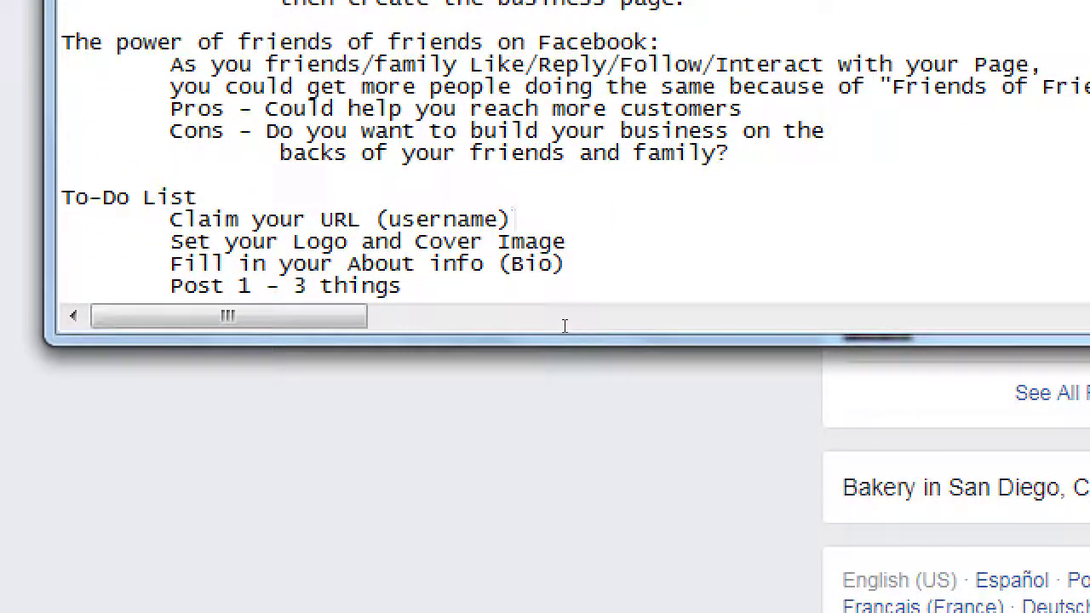
{"action": "key", "text": "Return"}
{"action": "key", "text": "Tab"}
{"action": "key", "text": "Tab"}
{"action": "type", "text": "Might"}
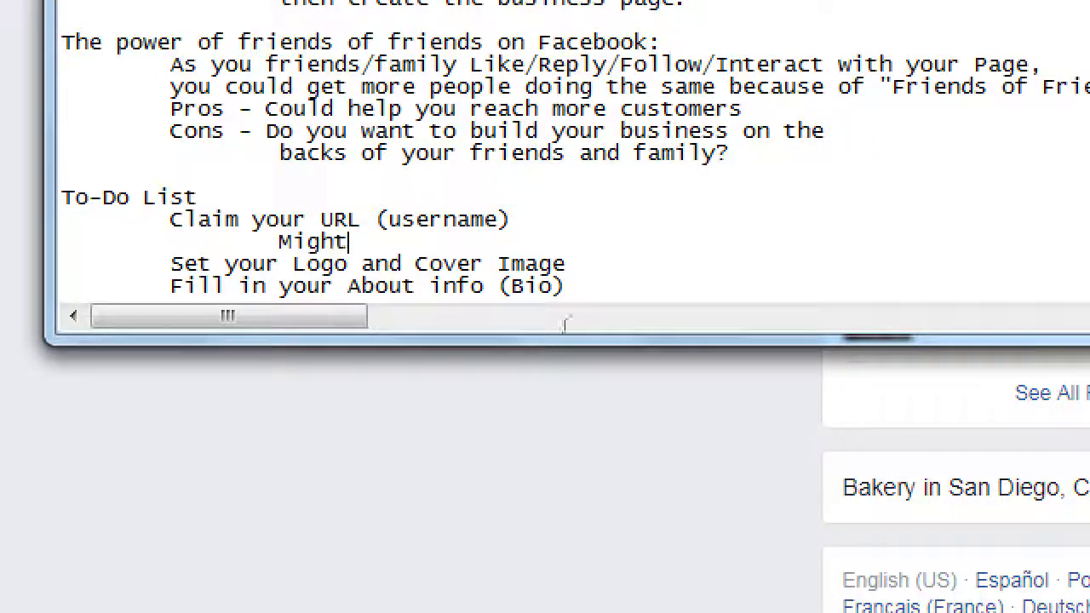
{"action": "type", "text": " not be able "}
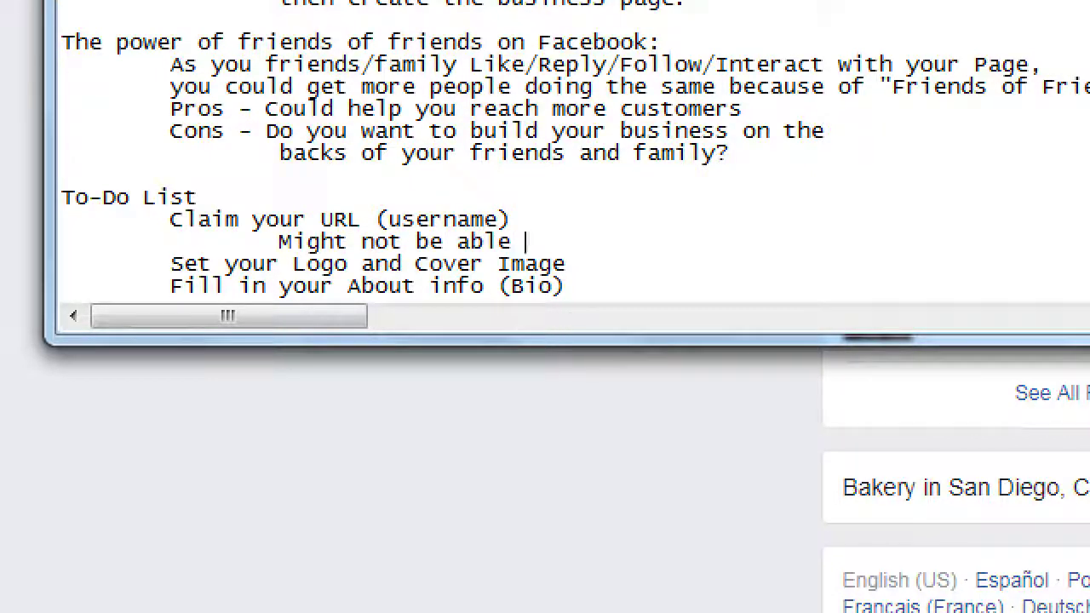
{"action": "type", "text": "to claim bec"}
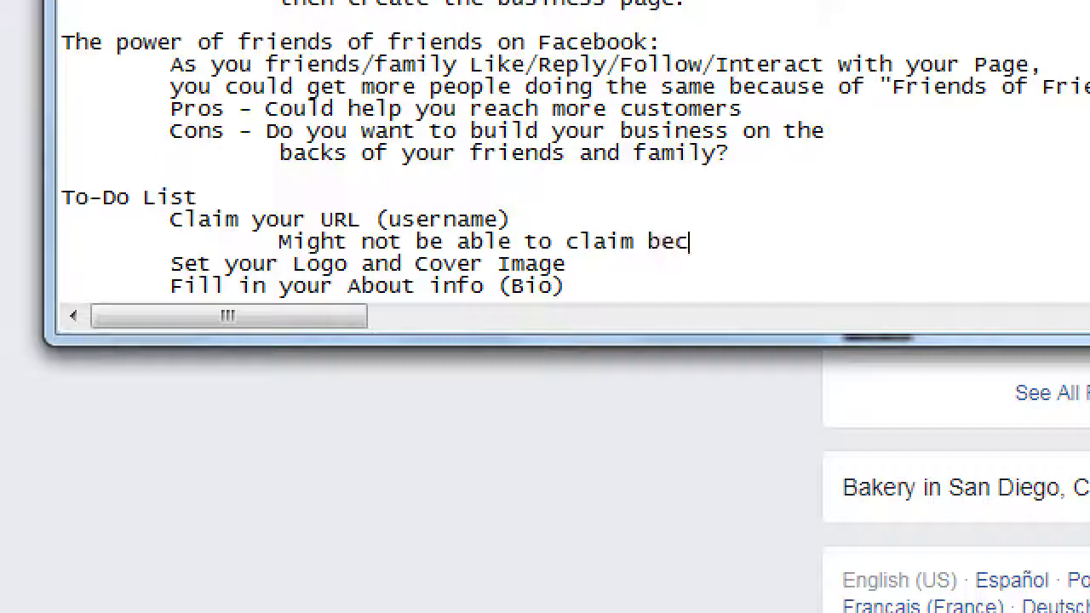
{"action": "type", "text": "ause you're"}
{"action": "key", "text": "BackSpace"}
{"action": "key", "text": "BackSpace"}
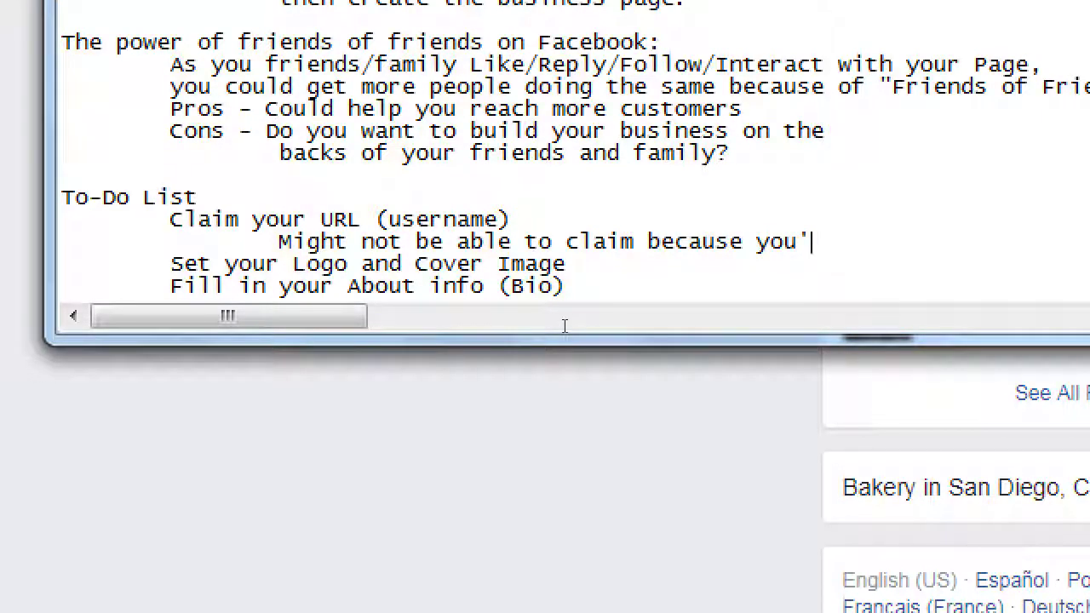
{"action": "key", "text": "BackSpace"}
{"action": "type", "text": "r page is too ne"}
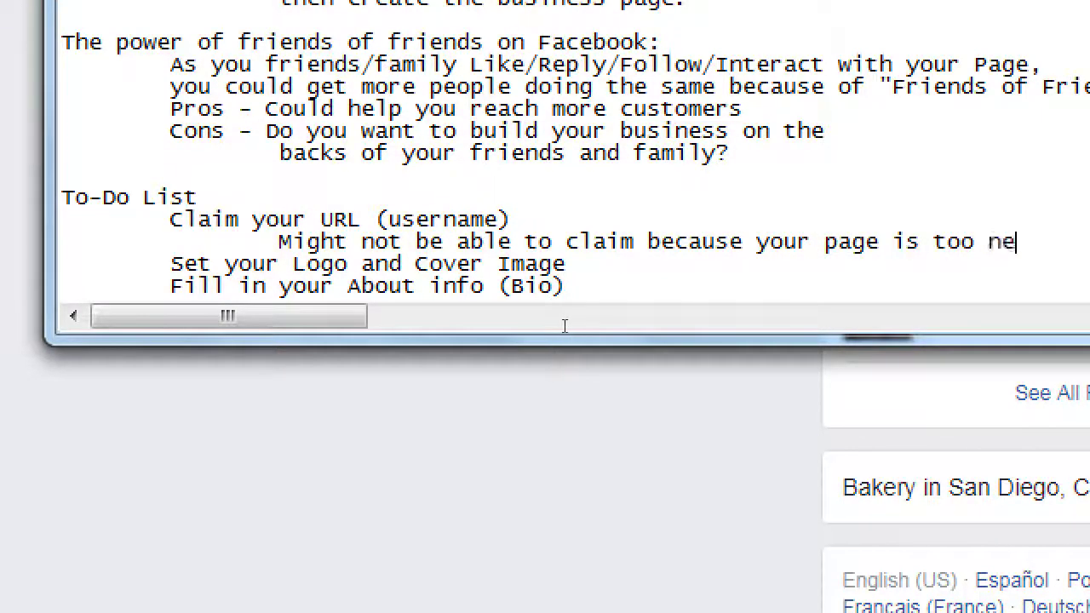
{"action": "type", "text": "w"}
- Add a second indented note line reading "Or don't have enough Likes (aka Followers)" above the logo and cover image entry
{"action": "key", "text": "Return"}
{"action": "key", "text": "Tab"}
{"action": "key", "text": "Tab"}
{"action": "type", "text": "Or don't h"}
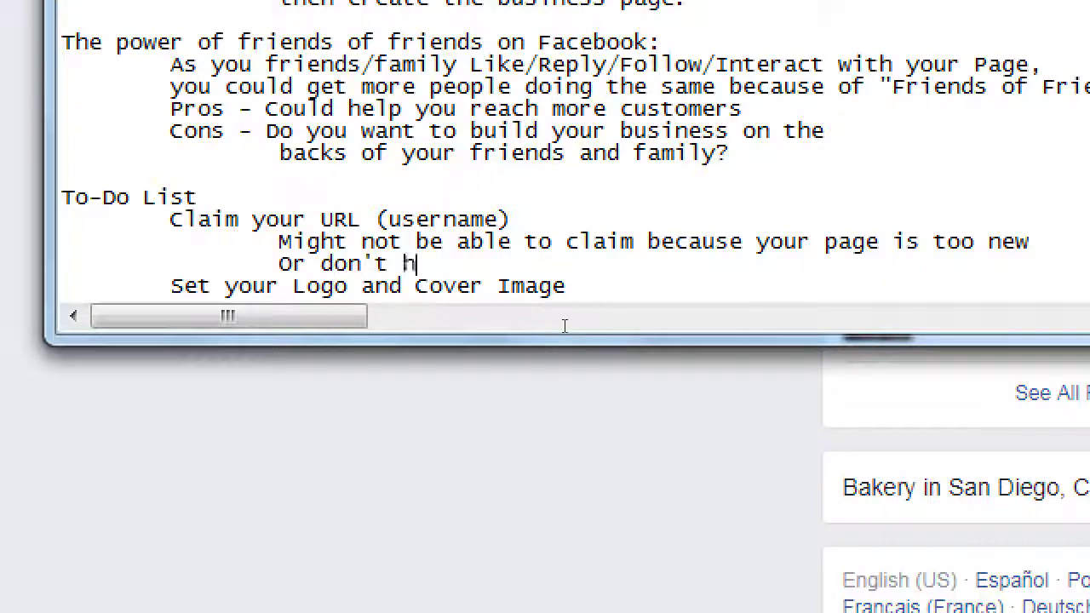
{"action": "type", "text": "ave enough Lik"}
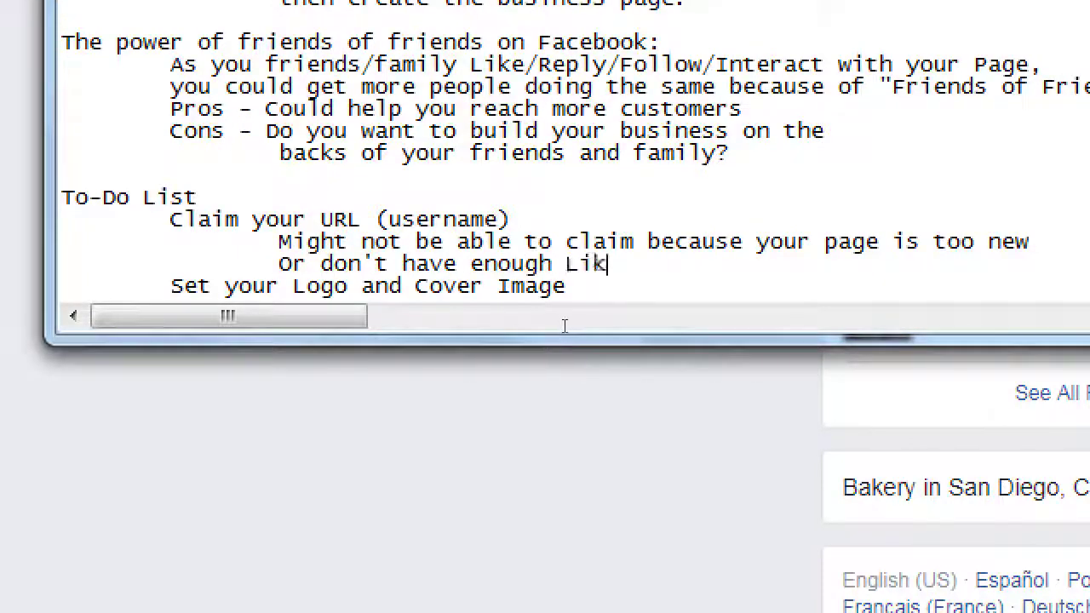
{"action": "key", "text": "BackSpace"}
{"action": "type", "text": "kes (aka "}
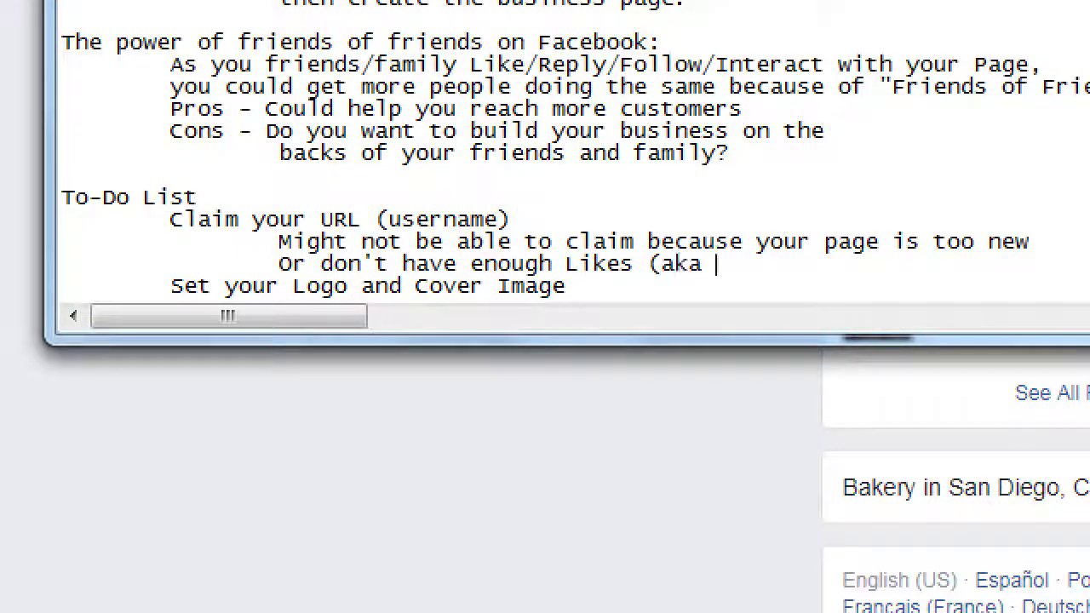
{"action": "type", "text": "Followers)"}
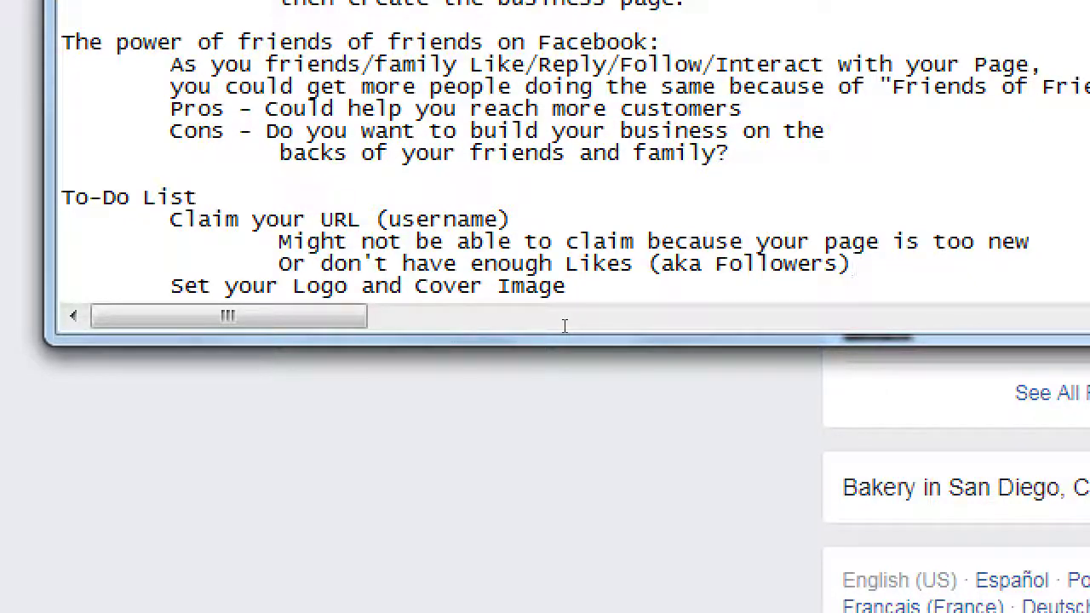
{"action": "type", "text": "Fill in your About info (Bio) \tPost 1 - 3 things"}
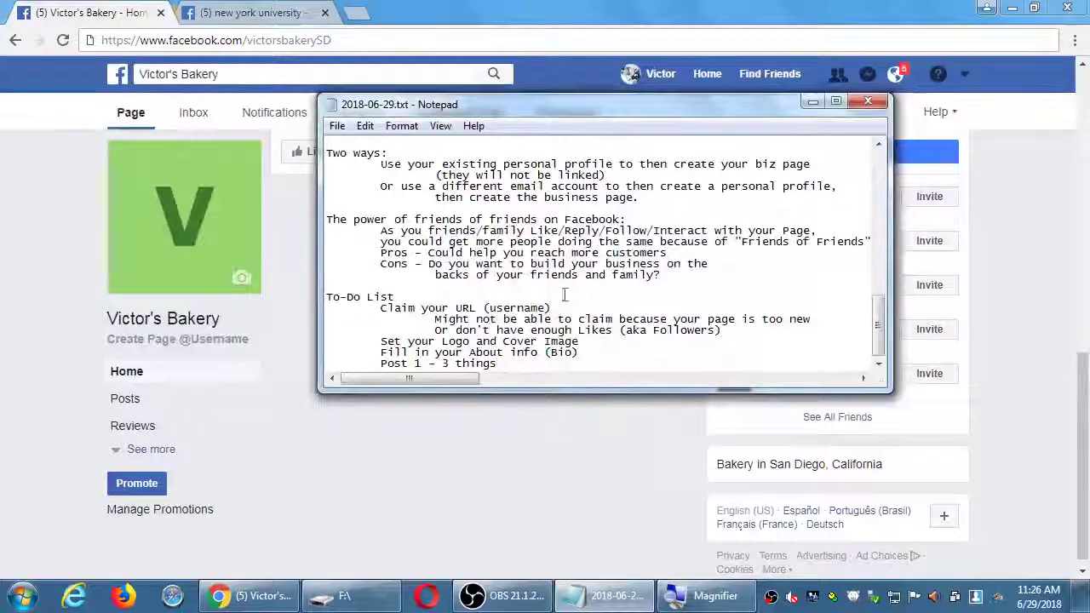
- Return to Chrome, close the "new york university" tab, and open the About section of the Victor's Bakery page
{"action": "left_click", "coordinate": [170, 409]}
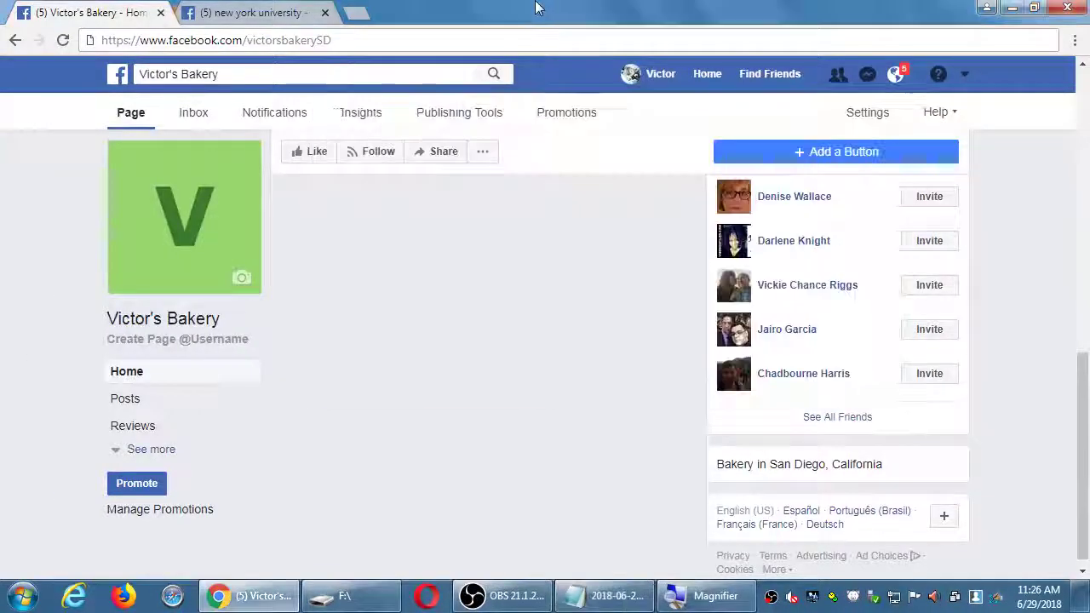
{"action": "scroll", "coordinate": [45, 368], "scroll_direction": "up", "scroll_amount": 8}
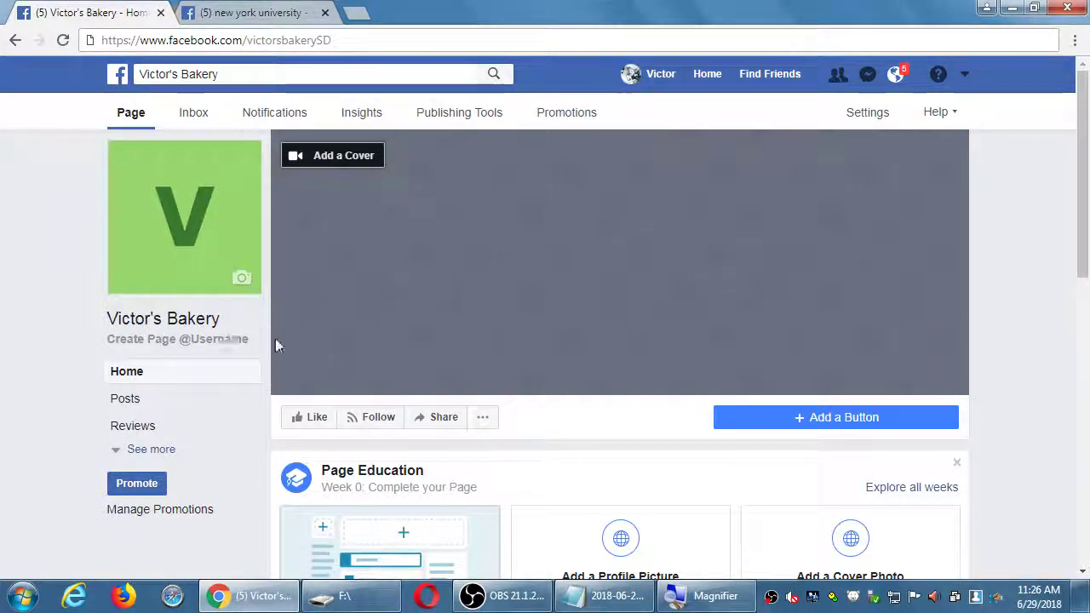
{"action": "left_click", "coordinate": [146, 453]}
{"action": "scroll", "coordinate": [75, 445], "scroll_direction": "down", "scroll_amount": 1}
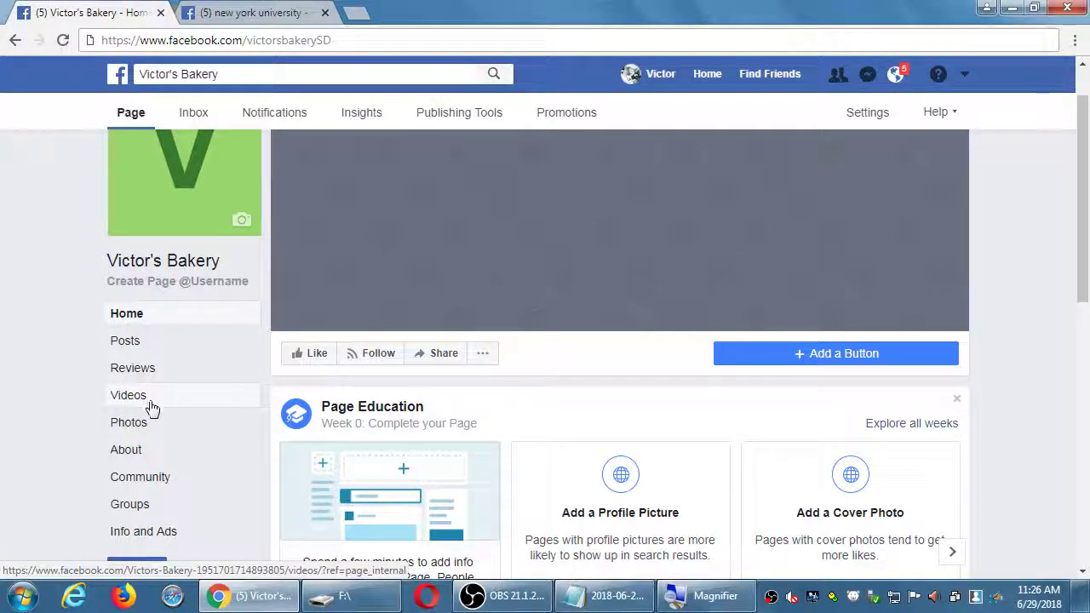
{"action": "scroll", "coordinate": [77, 472], "scroll_direction": "down", "scroll_amount": 1}
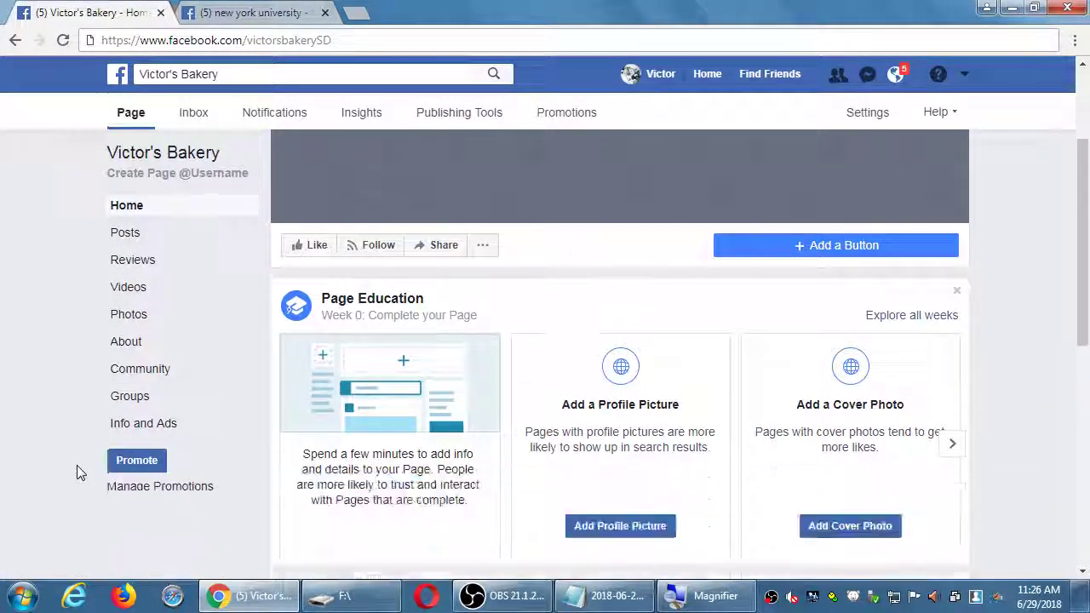
{"action": "scroll", "coordinate": [84, 482], "scroll_direction": "down", "scroll_amount": 1}
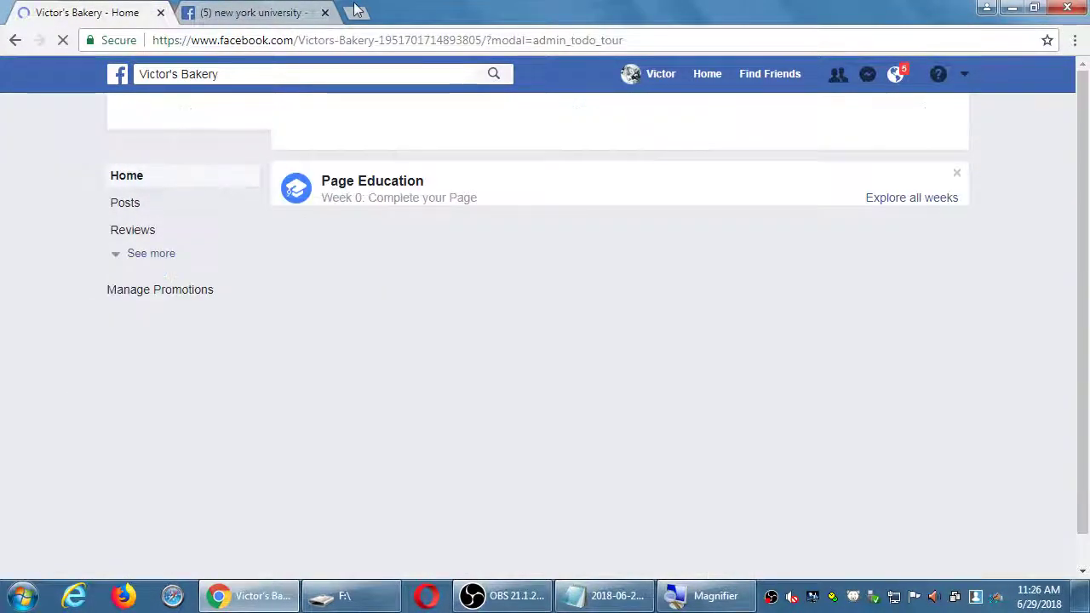
{"action": "left_click", "coordinate": [324, 13]}
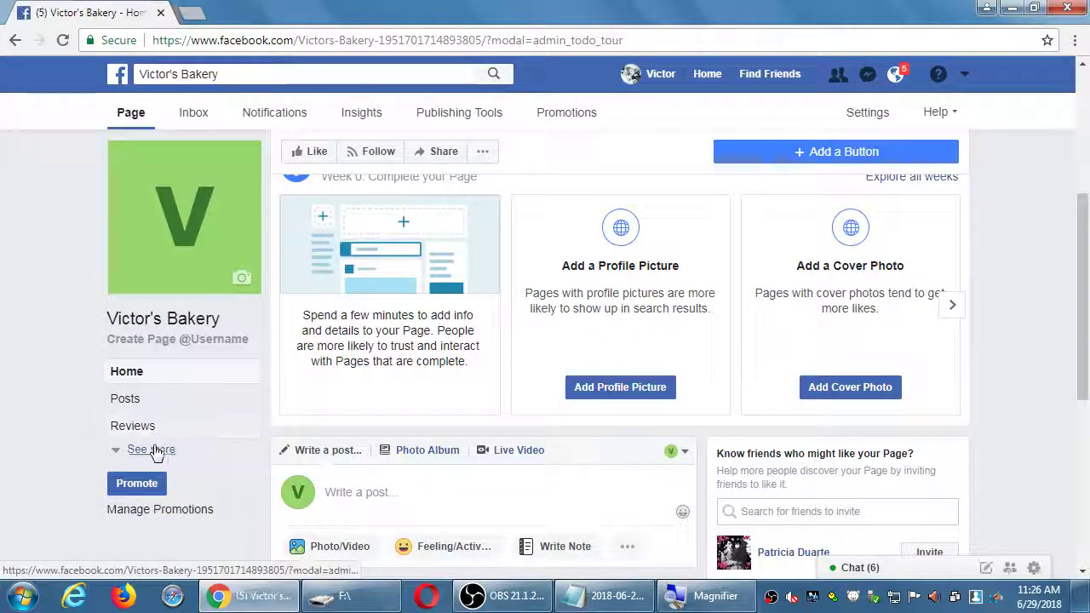
{"action": "left_click", "coordinate": [153, 452]}
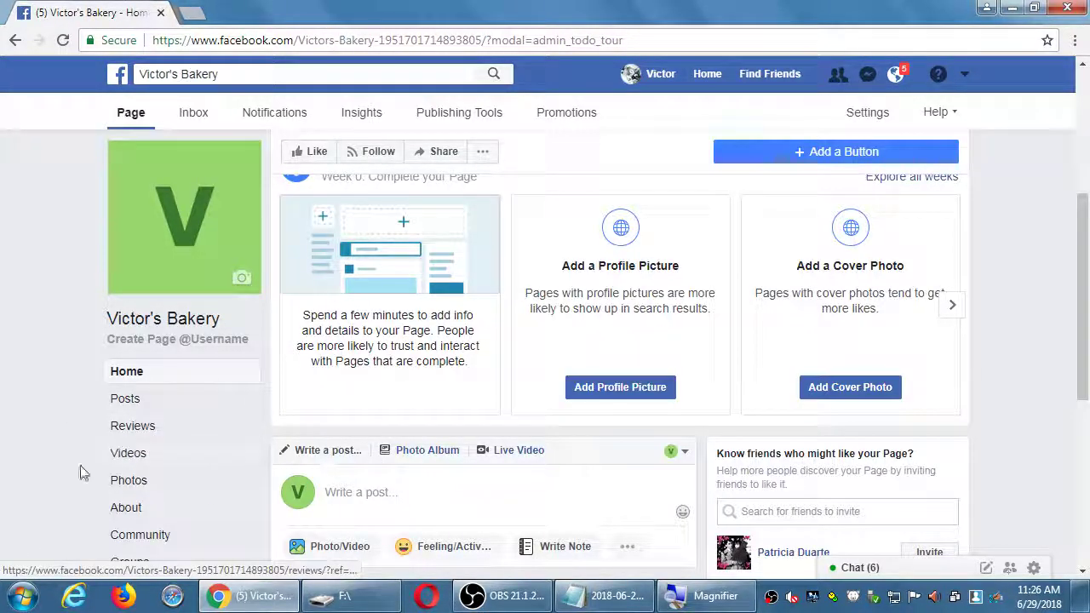
{"action": "left_click", "coordinate": [136, 520]}
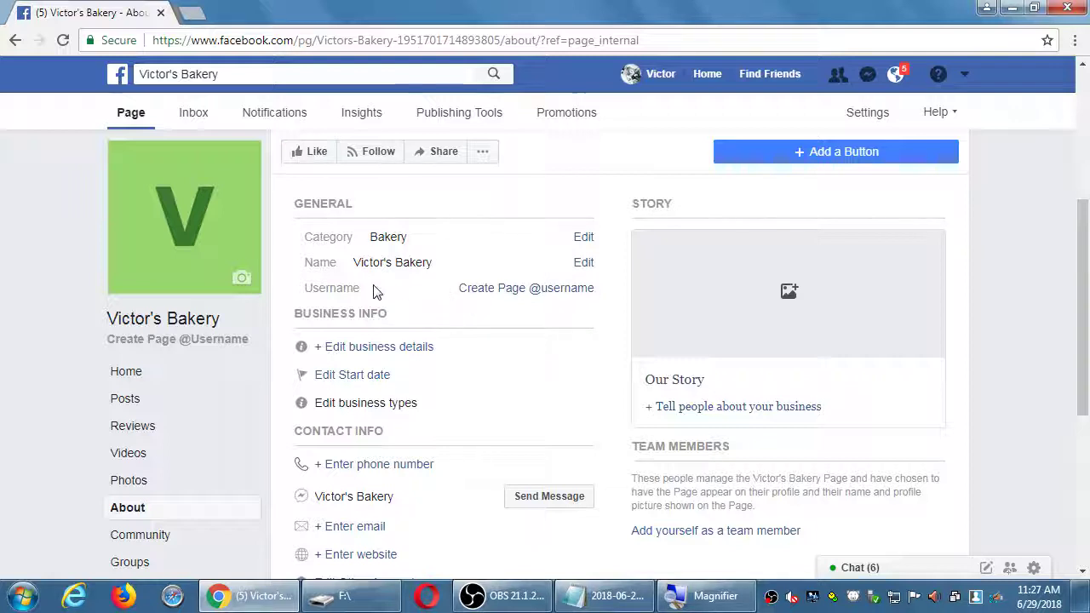
- Examine the price range options in the business details and the start date form, closing each without saving
{"action": "left_click_drag", "start_coordinate": [369, 264], "coordinate": [382, 264]}
{"action": "left_click", "coordinate": [419, 349]}
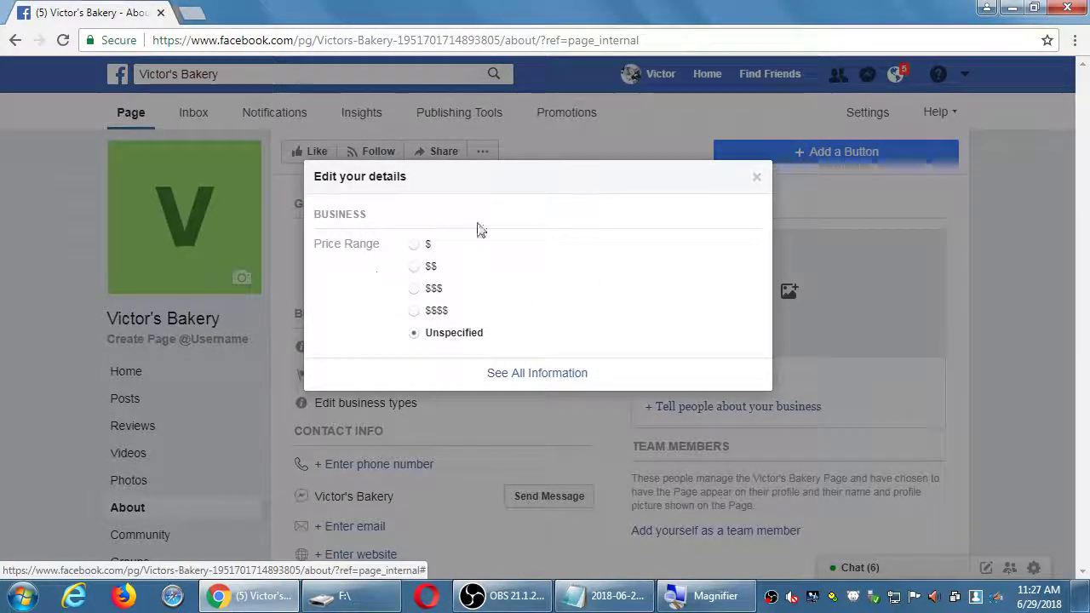
{"action": "left_click", "coordinate": [756, 177]}
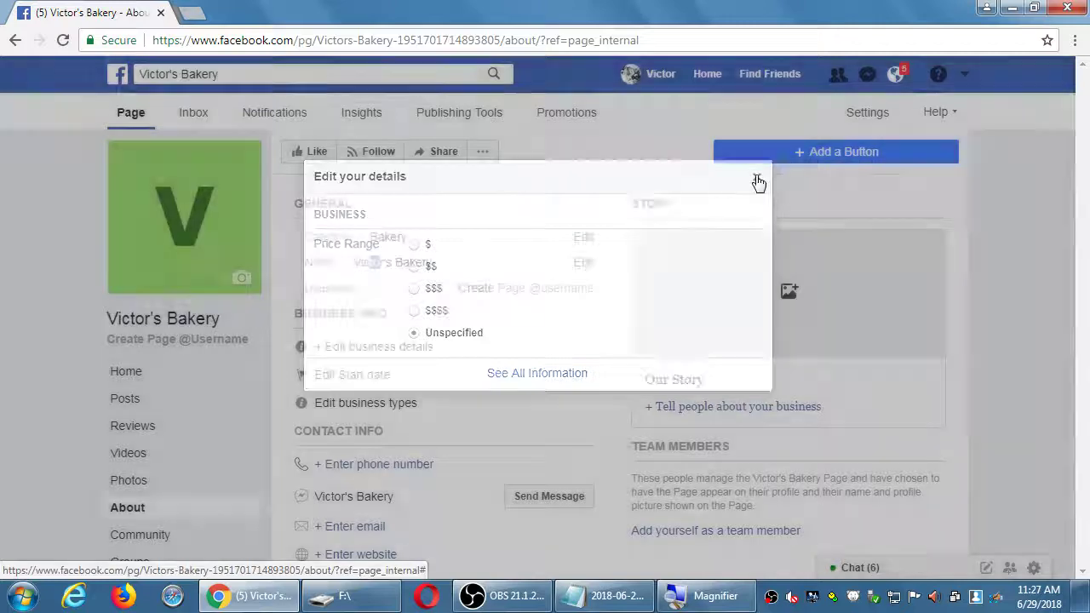
{"action": "left_click", "coordinate": [364, 378]}
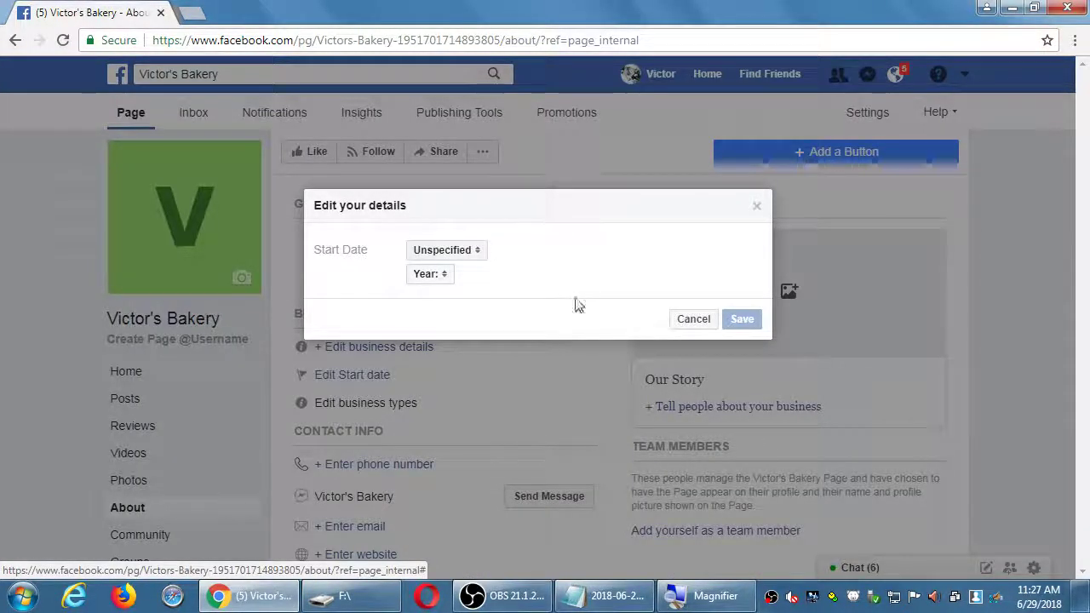
{"action": "left_click", "coordinate": [688, 323]}
- Look over the remaining About fields and view the business types options, cancelling the form
{"action": "scroll", "coordinate": [591, 387], "scroll_direction": "down", "scroll_amount": 3}
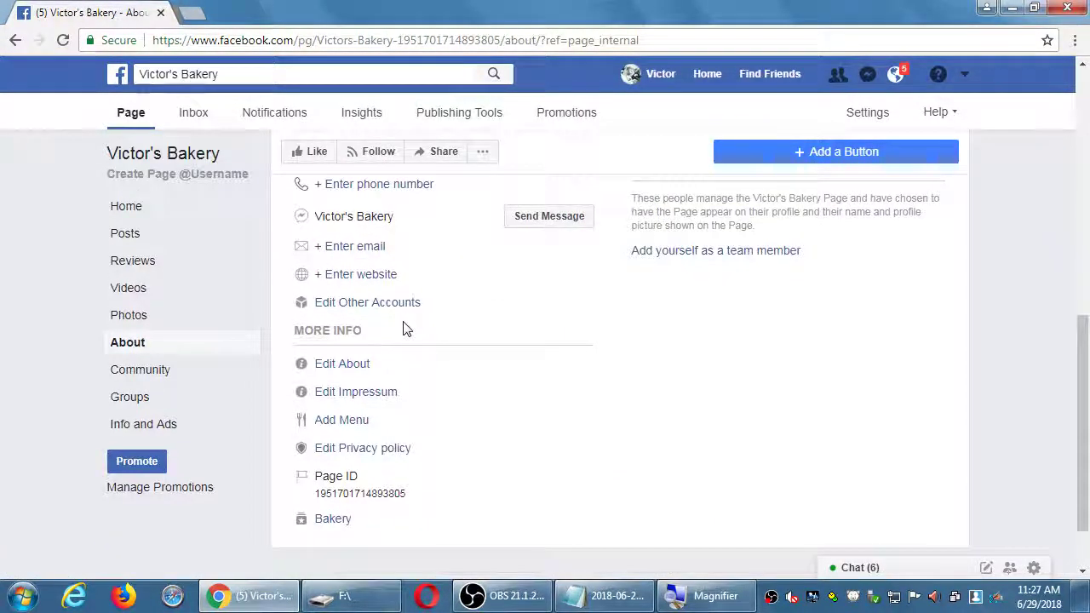
{"action": "scroll", "coordinate": [406, 330], "scroll_direction": "up", "scroll_amount": 1}
{"action": "scroll", "coordinate": [406, 329], "scroll_direction": "up", "scroll_amount": 1}
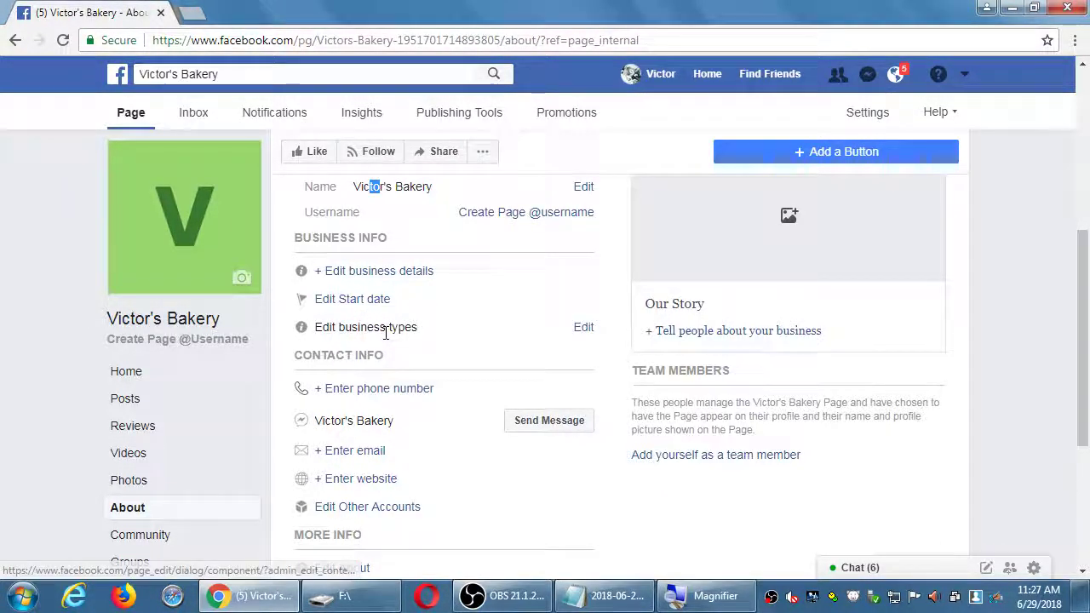
{"action": "left_click", "coordinate": [588, 327]}
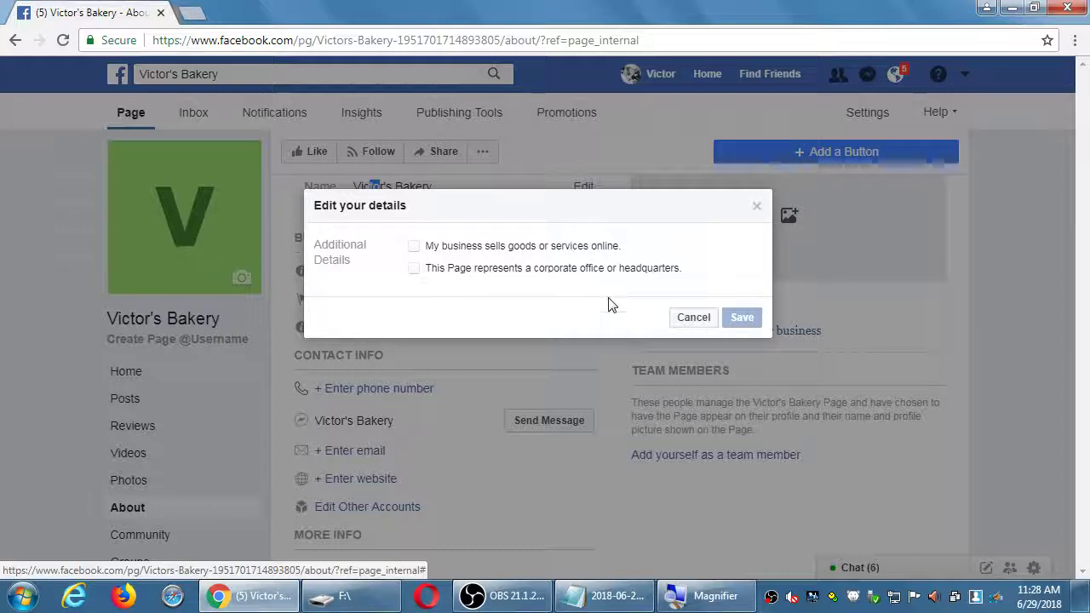
{"action": "left_click", "coordinate": [691, 318]}
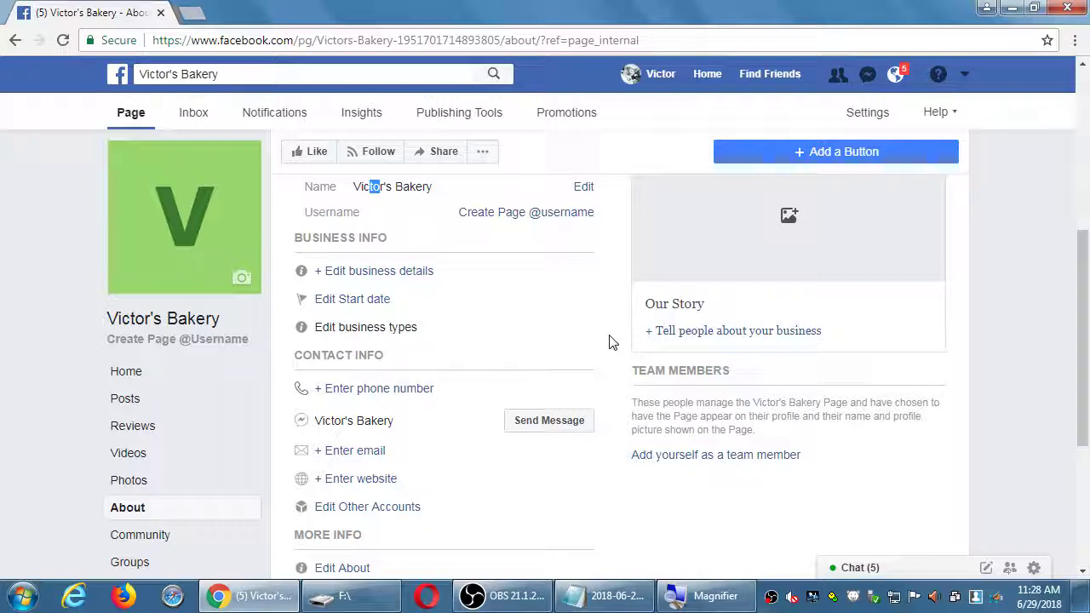
- Open the page's Other Accounts details, try Twitch as the account type, and cancel the form
{"action": "left_click", "coordinate": [408, 511]}
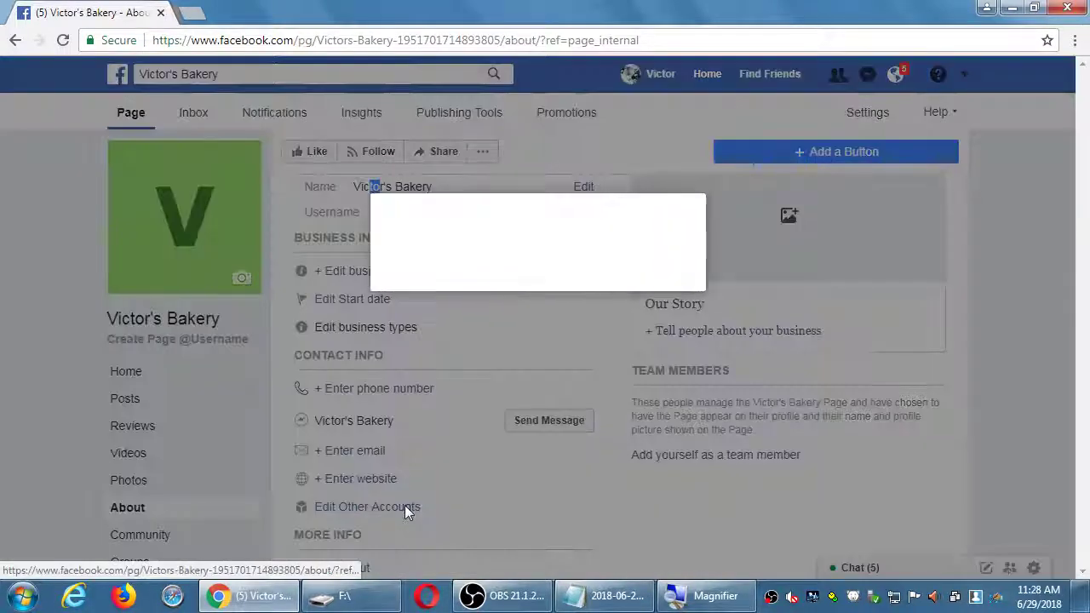
{"action": "left_click", "coordinate": [450, 261]}
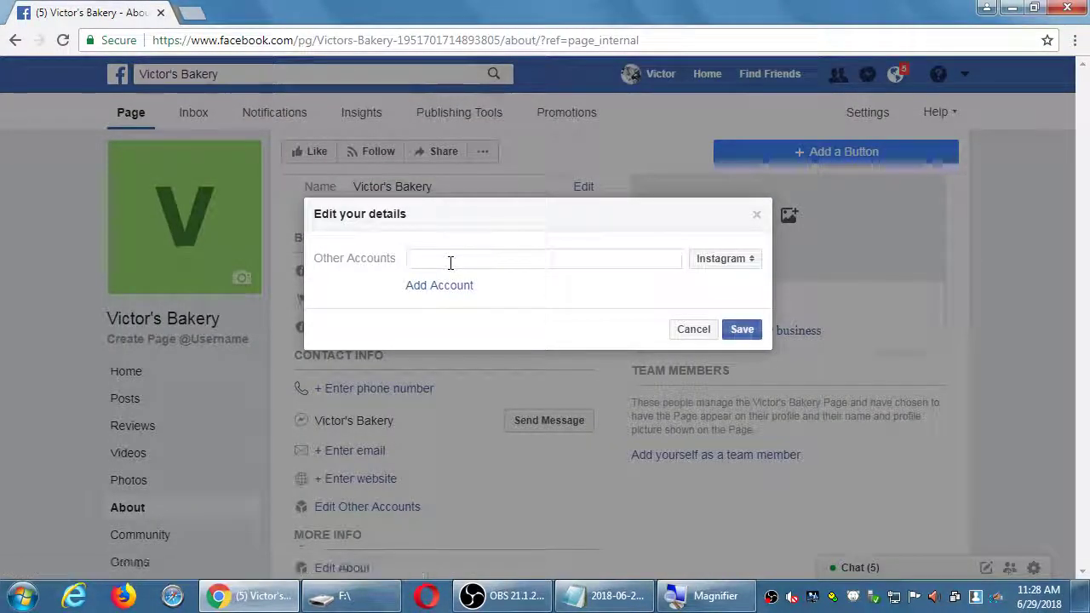
{"action": "left_click", "coordinate": [729, 265]}
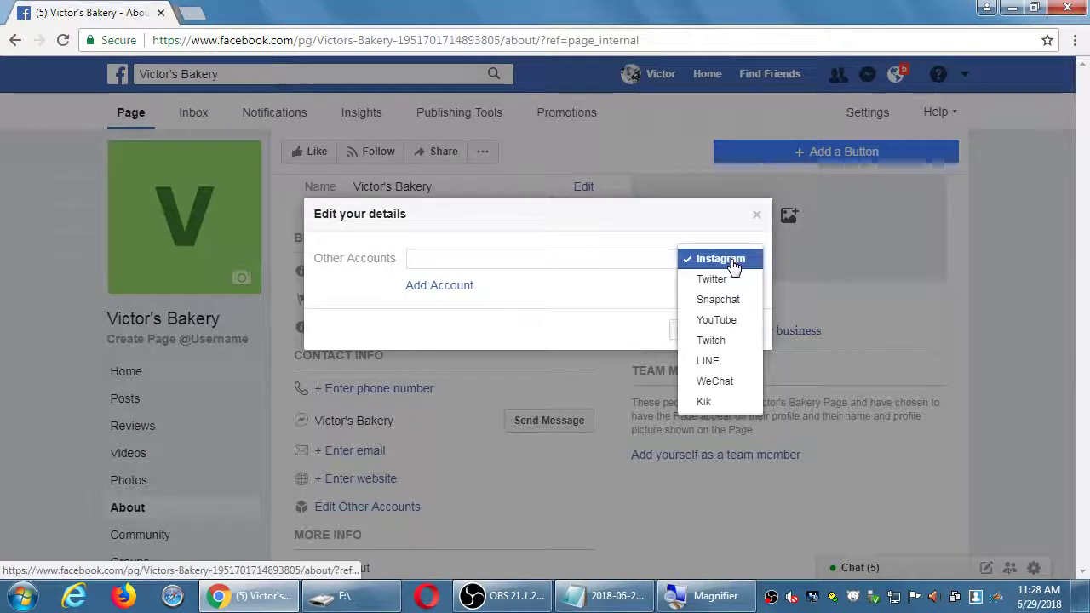
{"action": "left_click", "coordinate": [711, 340]}
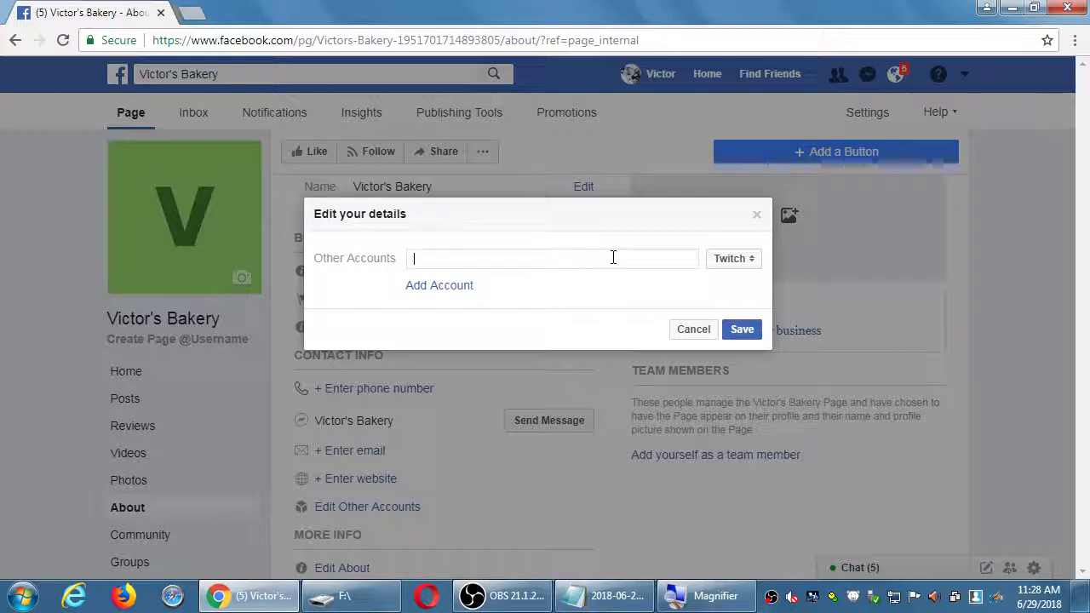
{"action": "left_click", "coordinate": [683, 329]}
{"action": "scroll", "coordinate": [596, 357], "scroll_direction": "down", "scroll_amount": 3}
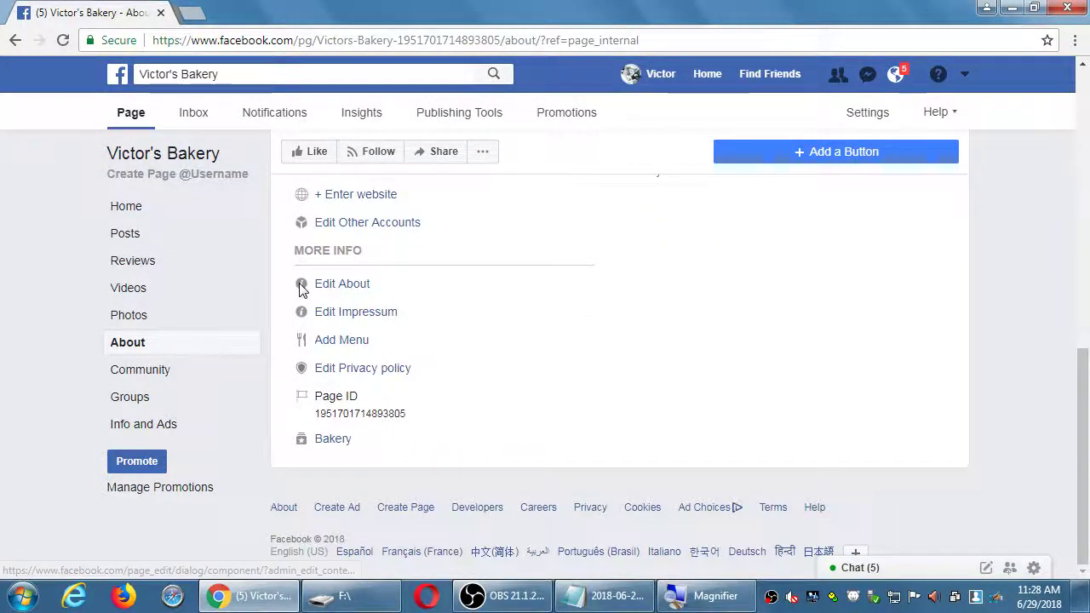
- View the page's Impressum details and the field's usage note, cancelling the form without saving
{"action": "left_click", "coordinate": [341, 314]}
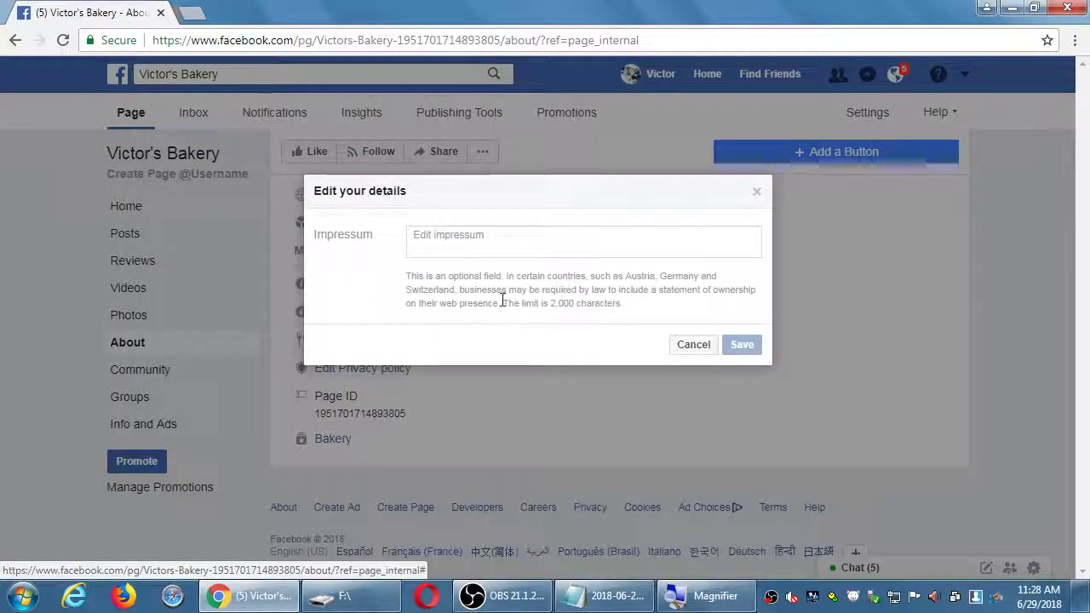
{"action": "triple_click", "coordinate": [554, 197]}
{"action": "left_click", "coordinate": [675, 271]}
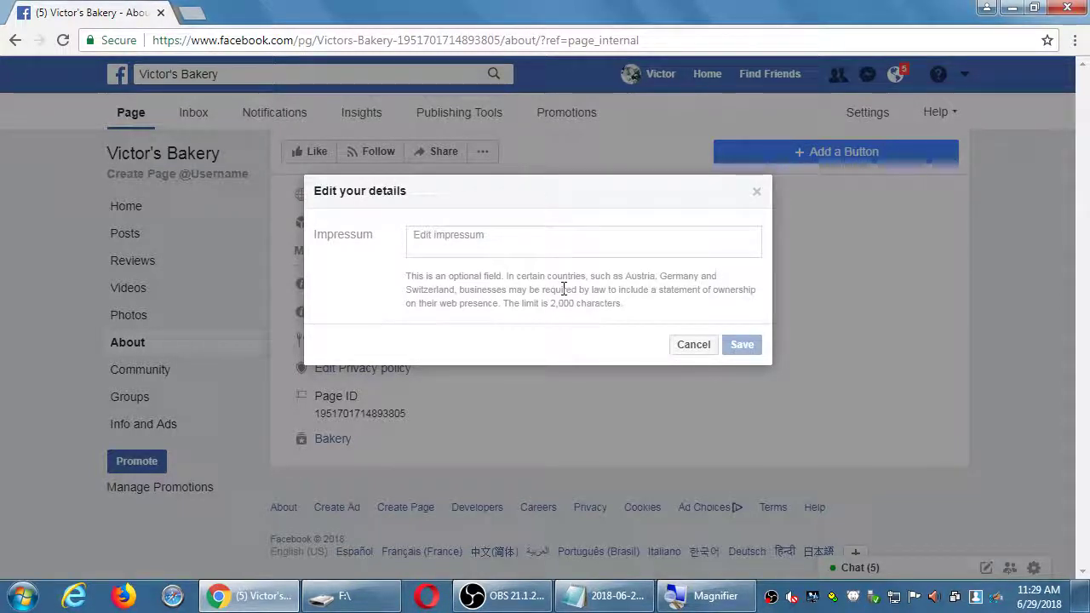
{"action": "left_click", "coordinate": [686, 346]}
- Switch to the Notepad notes and add "Why: These are boxes for you to fill in Keywords" indented under "Fill in your About info (Bio)"
{"action": "left_click", "coordinate": [585, 599]}
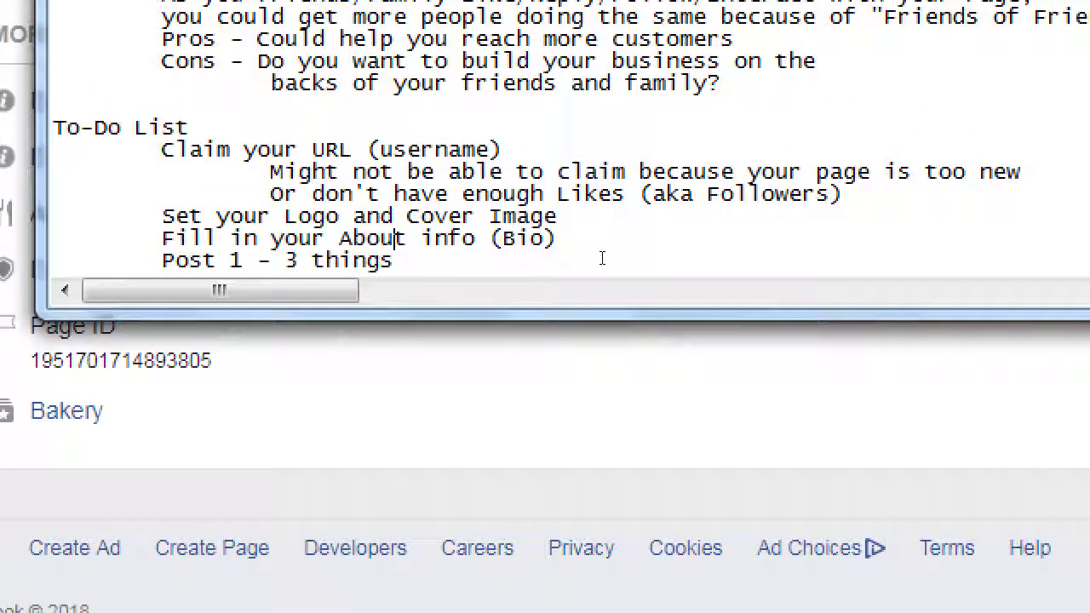
{"action": "key", "text": "shift+Home"}
{"action": "key", "text": "BackSpace"}
{"action": "key", "text": "Tab"}
{"action": "key", "text": "Tab"}
{"action": "type", "text": "Why:"}
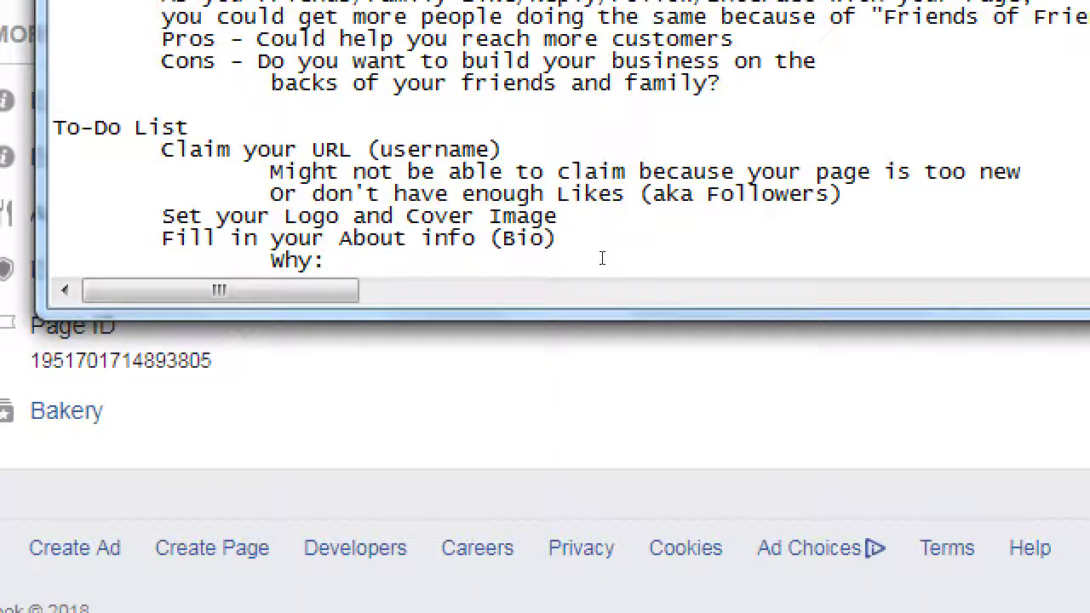
{"action": "scroll", "coordinate": [601, 258], "scroll_direction": "down", "scroll_amount": 1}
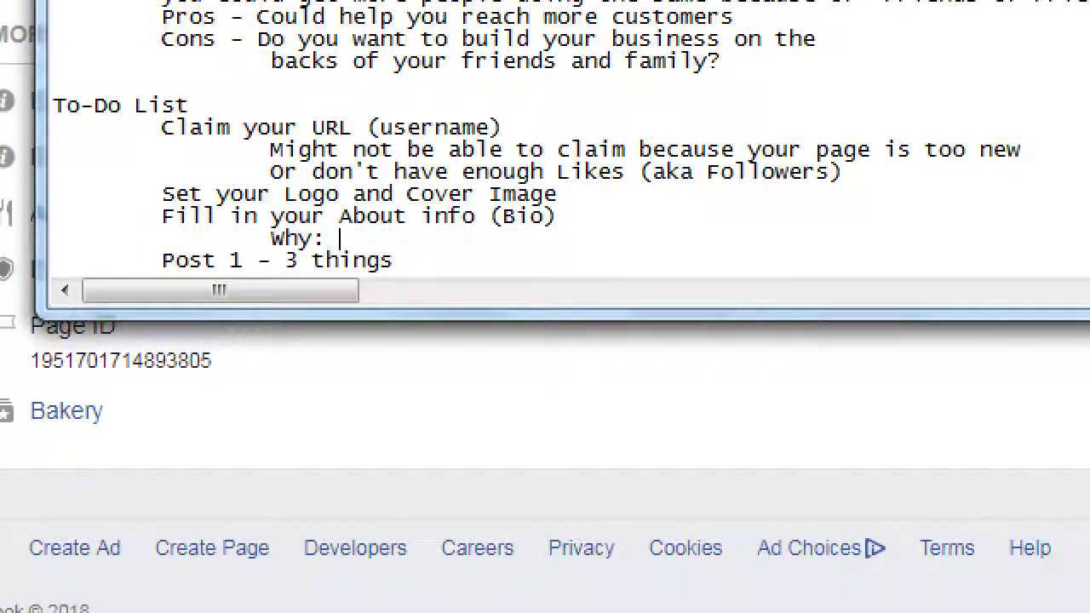
{"action": "type", "text": "These are boxes for "}
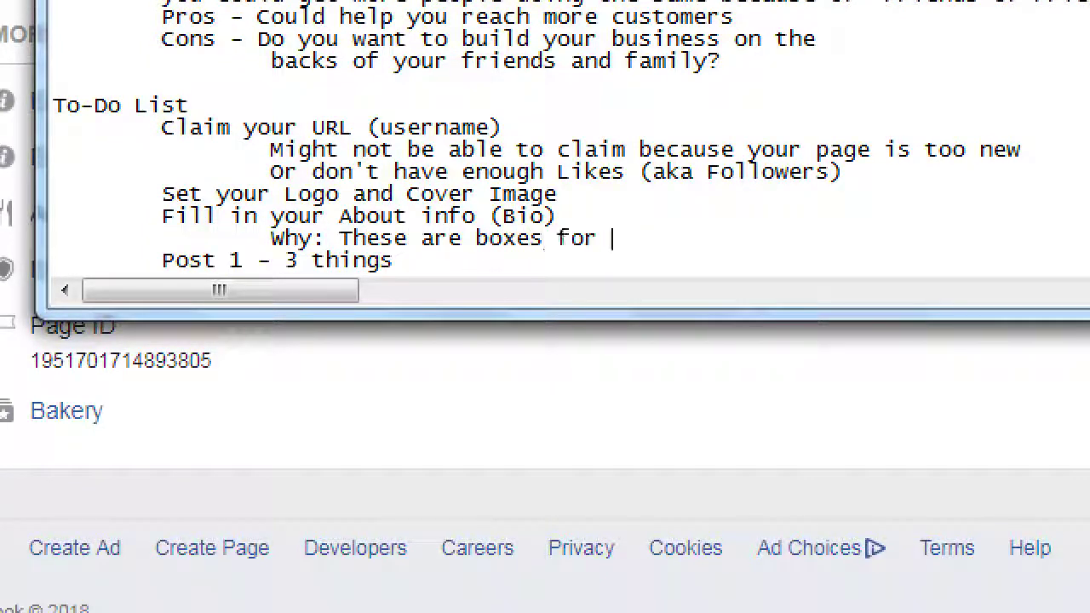
{"action": "type", "text": "you to fill in K"}
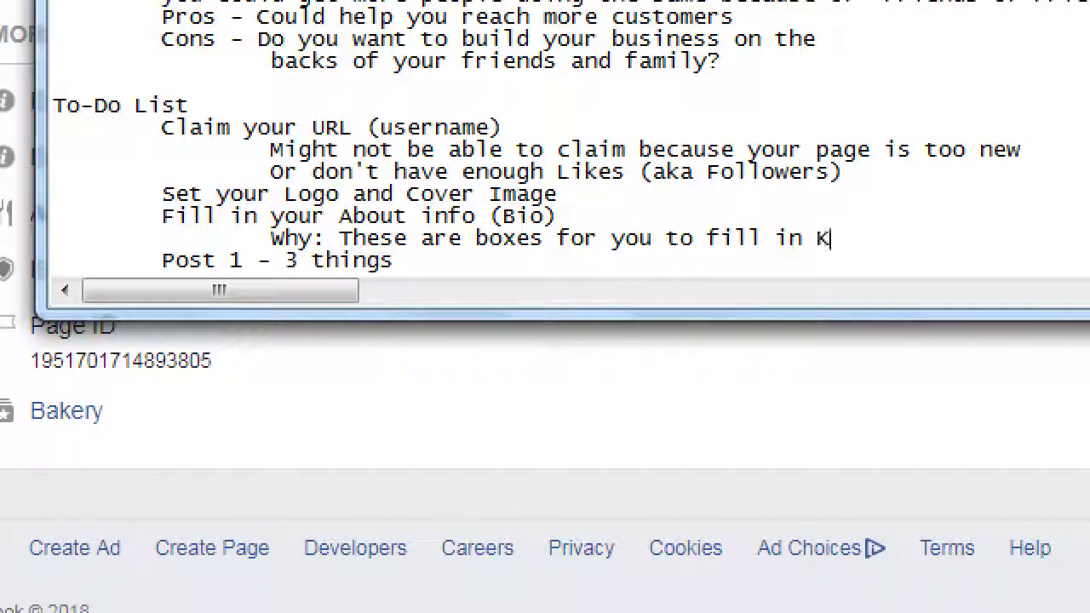
{"action": "type", "text": "eywords"}
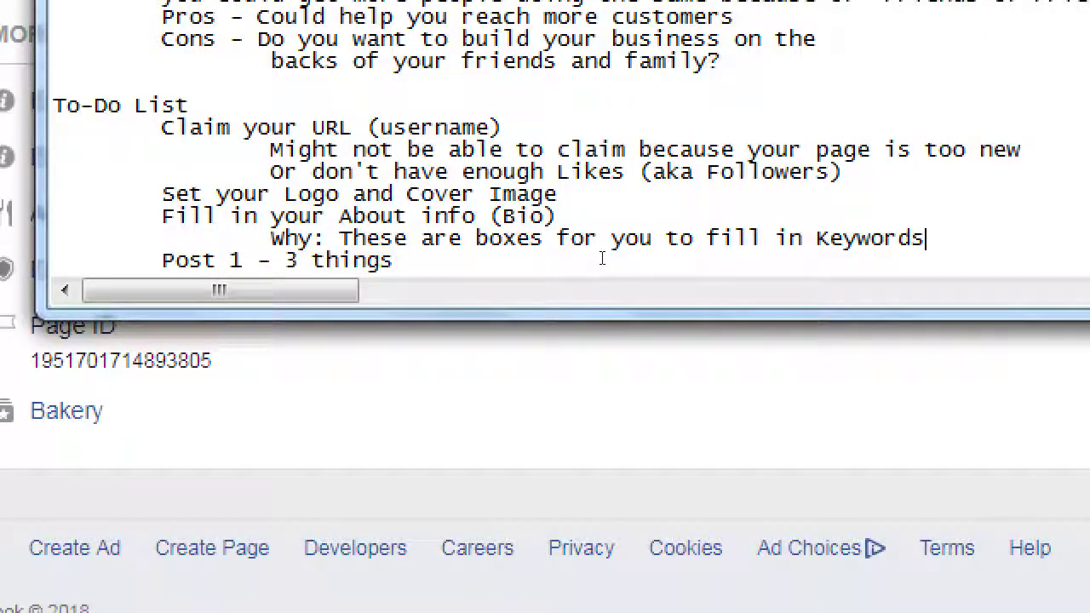
- Add a comma after Keywords and continue the note on an indented line with "which help you get found. (SEO)"
{"action": "type", "text": ","}
{"action": "key", "text": "Return"}
{"action": "type", "text": "w"}
{"action": "key", "text": "BackSpace"}
{"action": "key", "text": "Tab"}
{"action": "key", "text": "Tab"}
{"action": "type", "text": "whic"}
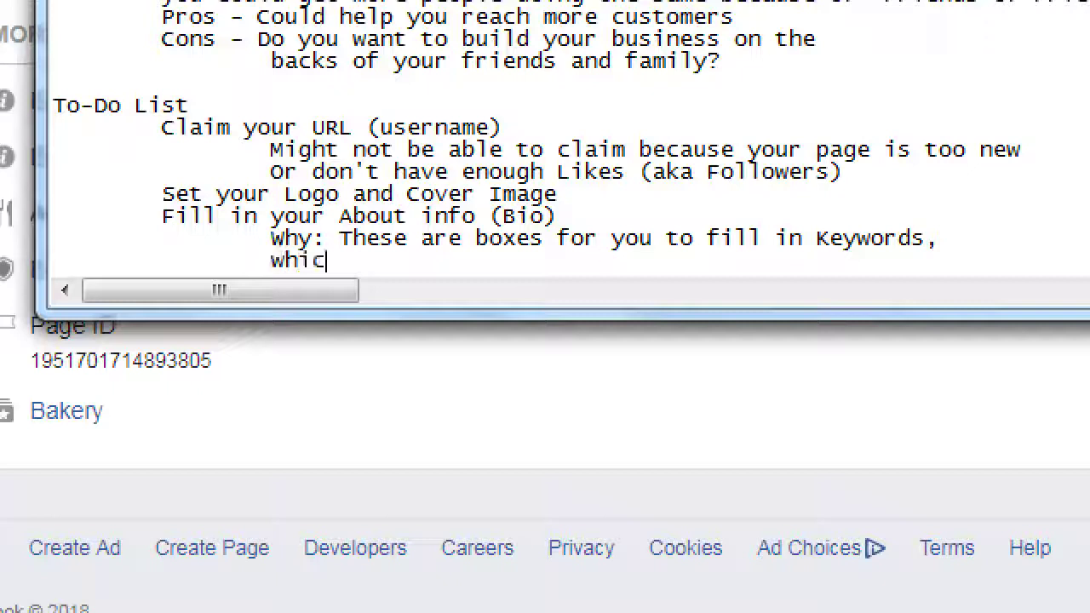
{"action": "type", "text": "h help you get foun"}
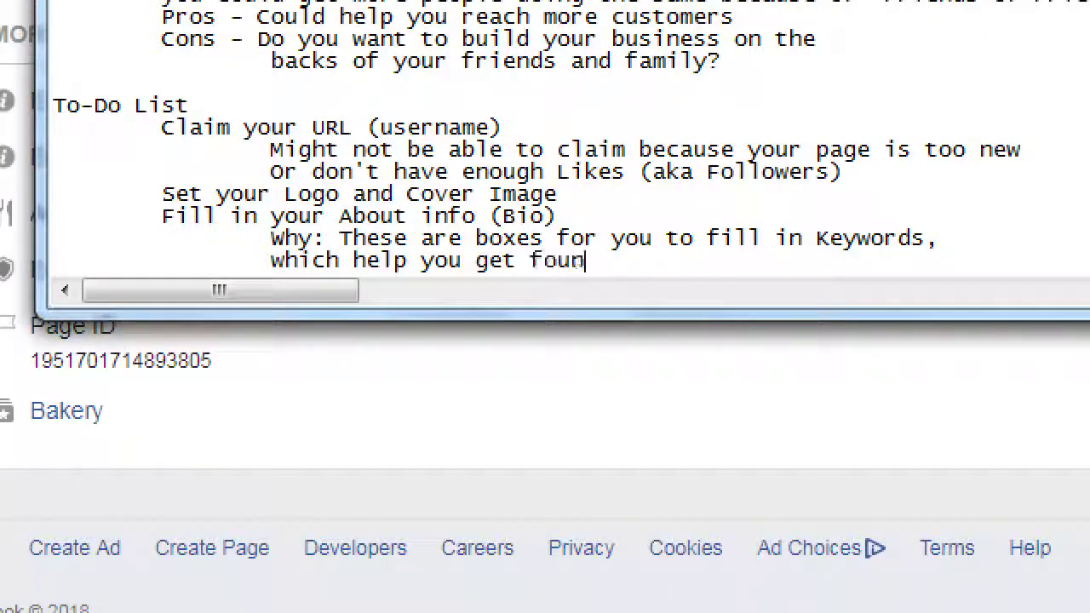
{"action": "type", "text": "d. (SEO"}
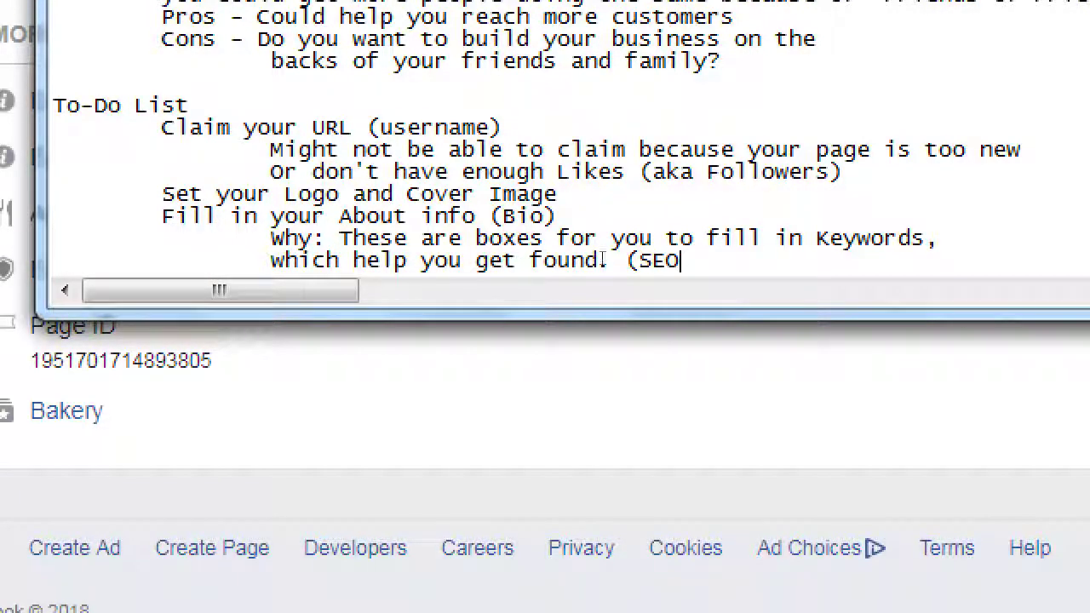
{"action": "type", "text": ")"}
- Highlight the SEO term in the note and add blank lines below "Post 1 - 3 things"
{"action": "key", "text": "Left"}
{"action": "key", "text": "shift+Left"}
{"action": "key", "text": "shift+Left"}
{"action": "key", "text": "shift+Left"}
{"action": "key", "text": "shift+Left"}
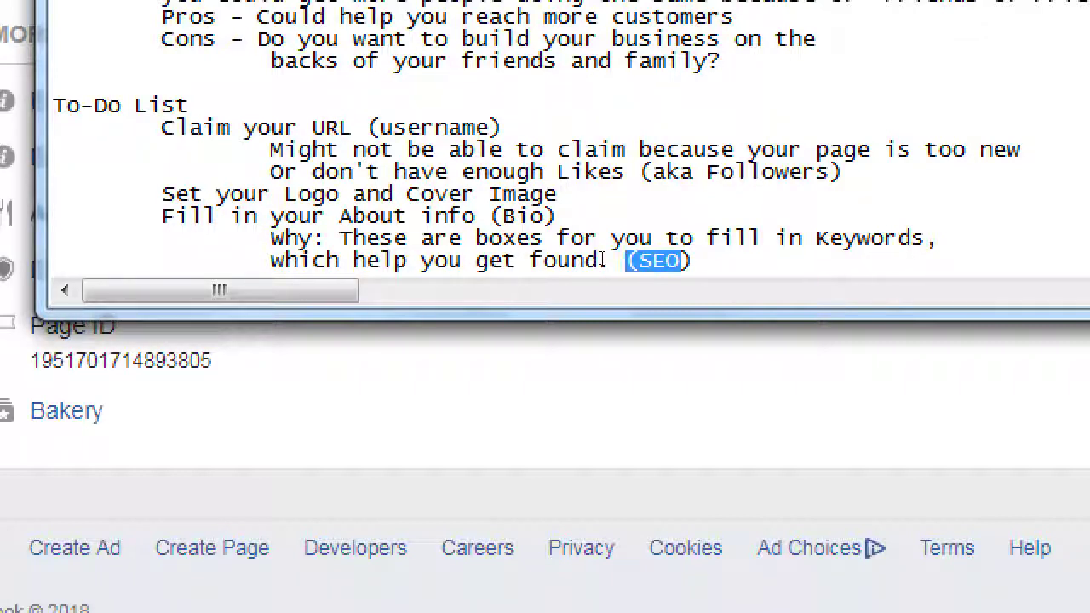
{"action": "key", "text": "End"}
{"action": "key", "text": "Return"}
{"action": "key", "text": "Tab"}
{"action": "type", "text": "Post 1 - 3 things"}
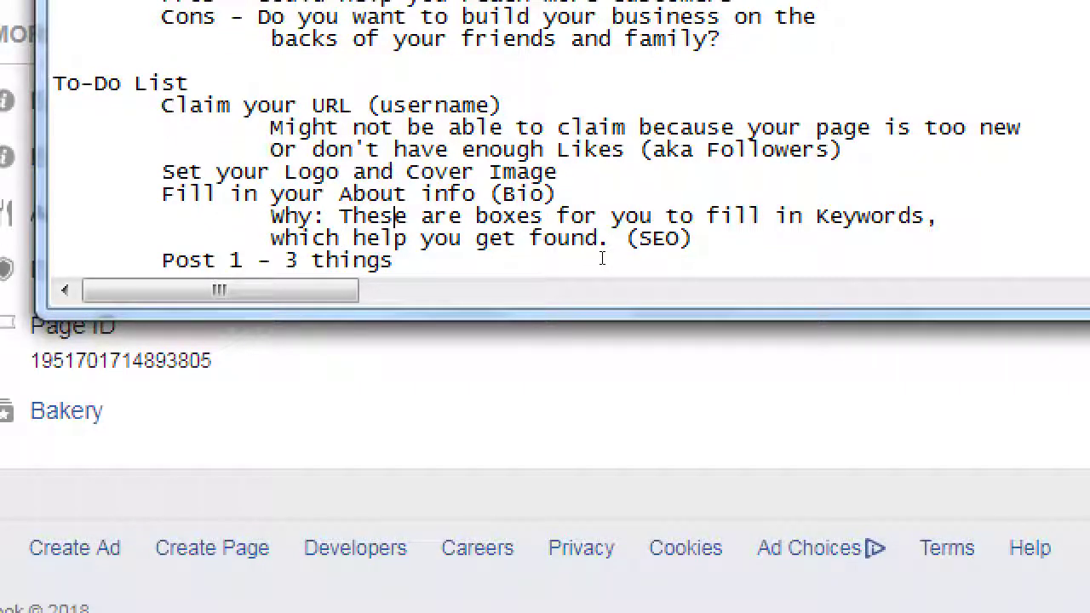
{"action": "key", "text": "Return"}
{"action": "key", "text": "Return"}
{"action": "key", "text": "Return"}
{"action": "key", "text": "Up"}
{"action": "key", "text": "Up"}
{"action": "key", "text": "Up"}
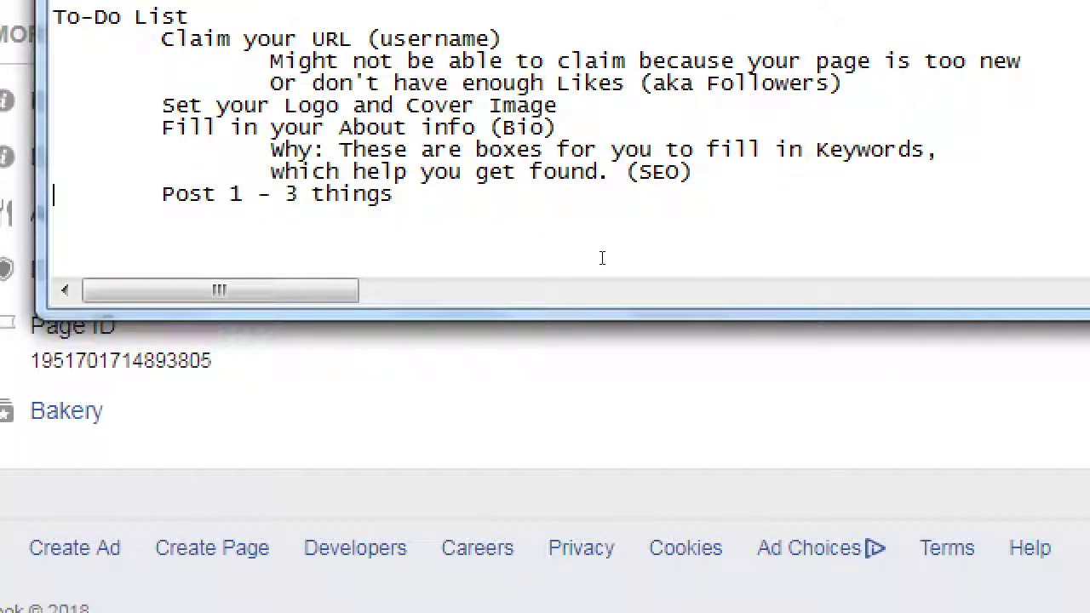
- Insert an indented line below "which help you get found. (SEO)" that begins "SEO - Search Engine Optimization: The"
{"action": "key", "text": "Up"}
{"action": "key", "text": "End"}
{"action": "key", "text": "Return"}
{"action": "key", "text": "Tab"}
{"action": "key", "text": "Tab"}
{"action": "type", "text": "as"}
{"action": "key", "text": "BackSpace"}
{"action": "key", "text": "BackSpace"}
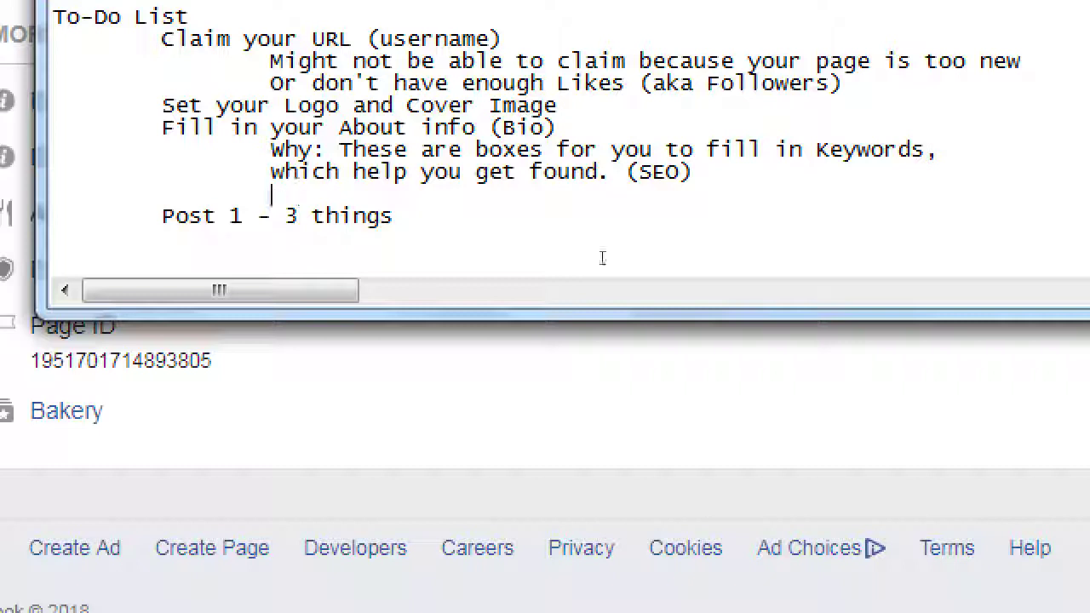
{"action": "type", "text": "SEO - sEar"}
{"action": "key", "text": "BackSpace"}
{"action": "key", "text": "BackSpace"}
{"action": "key", "text": "BackSpace"}
{"action": "key", "text": "BackSpace"}
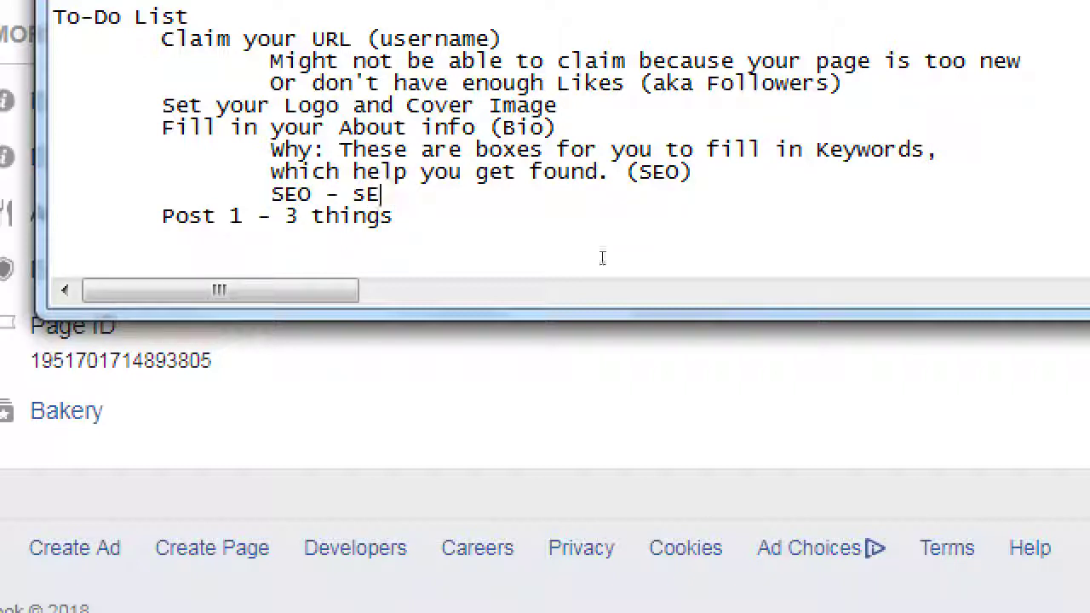
{"action": "type", "text": "searc"}
{"action": "key", "text": "BackSpace"}
{"action": "key", "text": "BackSpace"}
{"action": "key", "text": "BackSpace"}
{"action": "key", "text": "BackSpace"}
{"action": "key", "text": "BackSpace"}
{"action": "type", "text": "Serach E"}
{"action": "key", "text": "BackSpace"}
{"action": "key", "text": "BackSpace"}
{"action": "key", "text": "BackSpace"}
{"action": "key", "text": "BackSpace"}
{"action": "key", "text": "BackSpace"}
{"action": "key", "text": "BackSpace"}
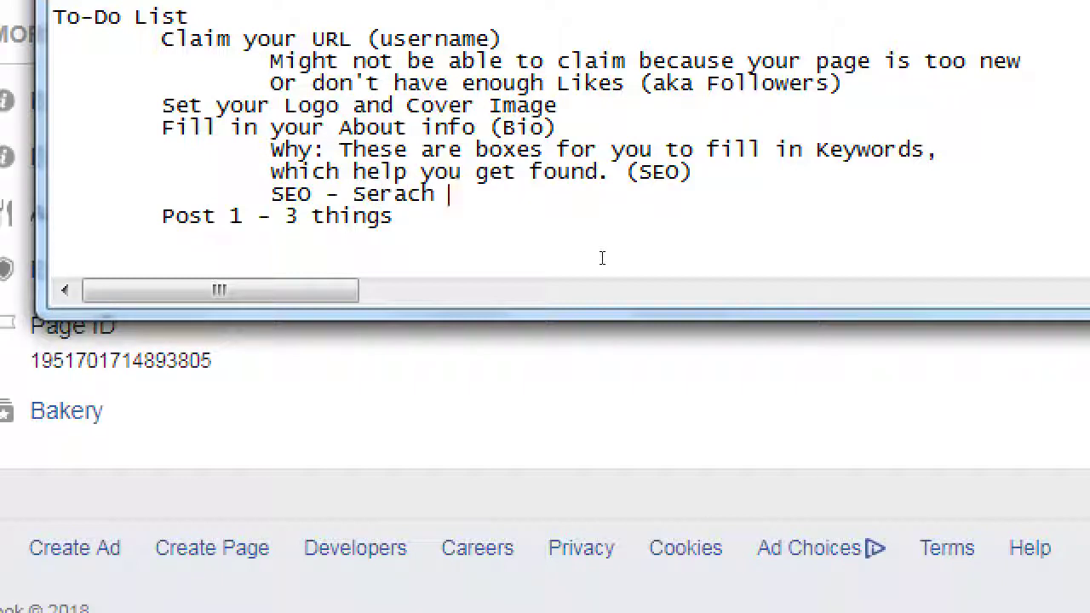
{"action": "type", "text": "arch Engine Optimiz"}
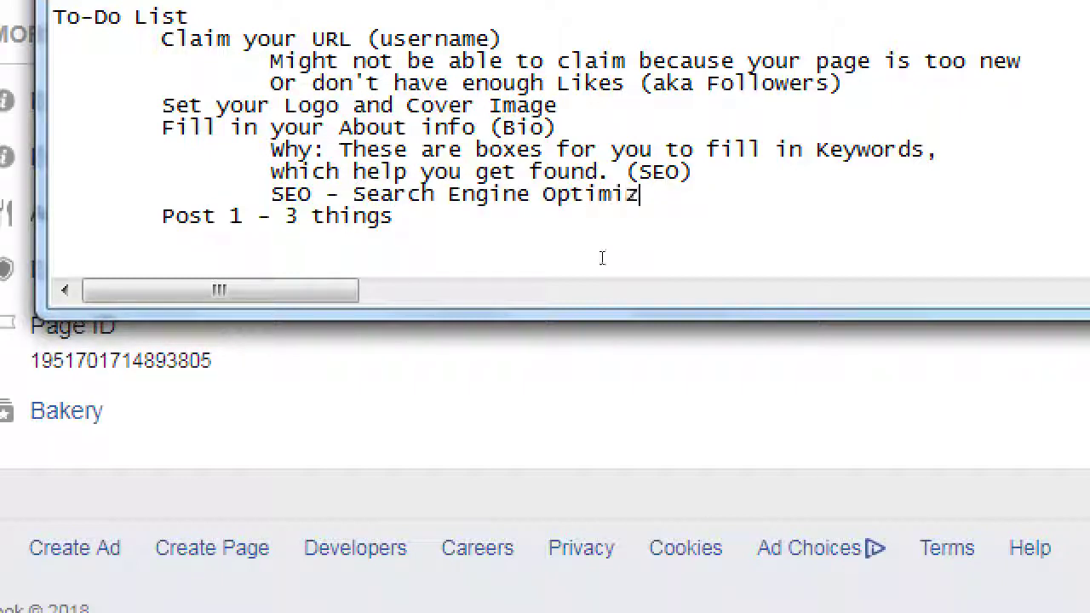
{"action": "type", "text": "ation: The Art a"}
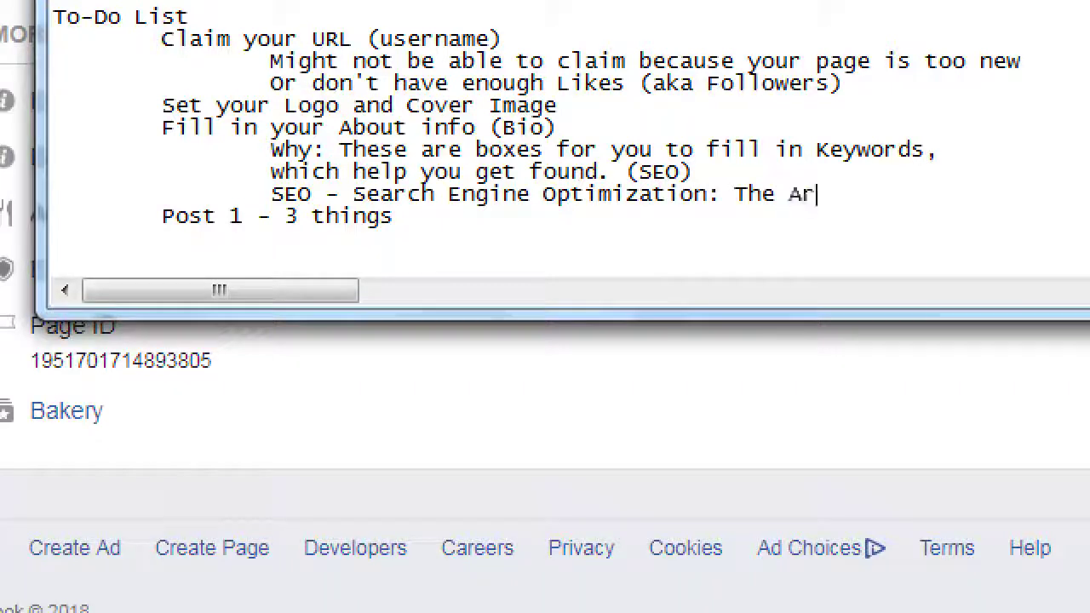
- Continue the SEO definition after "The" with "art and science and magic"
{"action": "key", "text": "BackSpace"}
{"action": "key", "text": "BackSpace"}
{"action": "key", "text": "BackSpace"}
{"action": "key", "text": "BackSpace"}
{"action": "key", "text": "BackSpace"}
{"action": "type", "text": "art and s"}
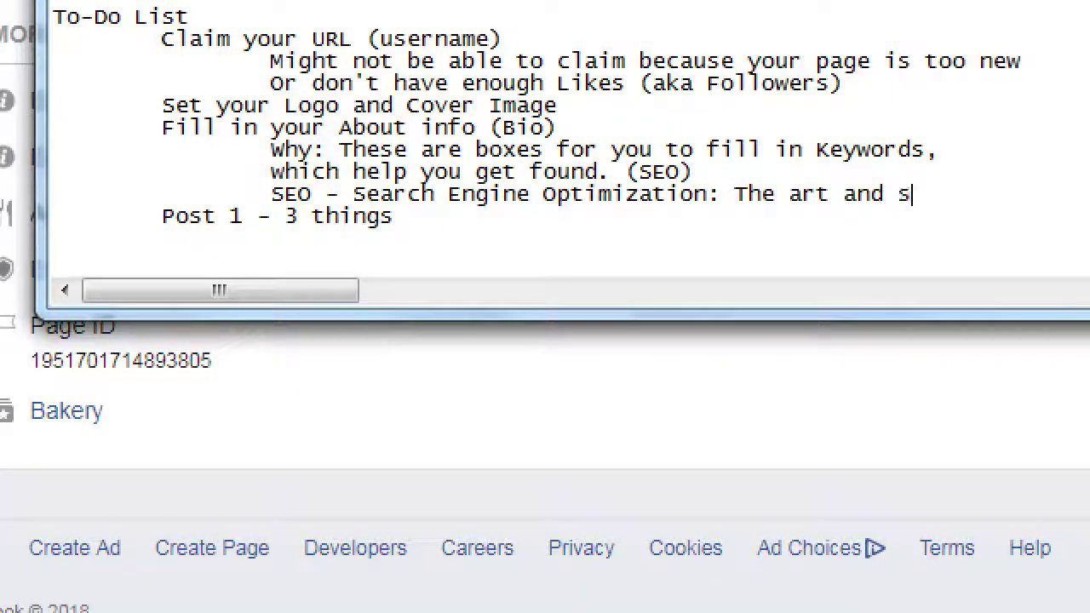
{"action": "type", "text": "cienc"}
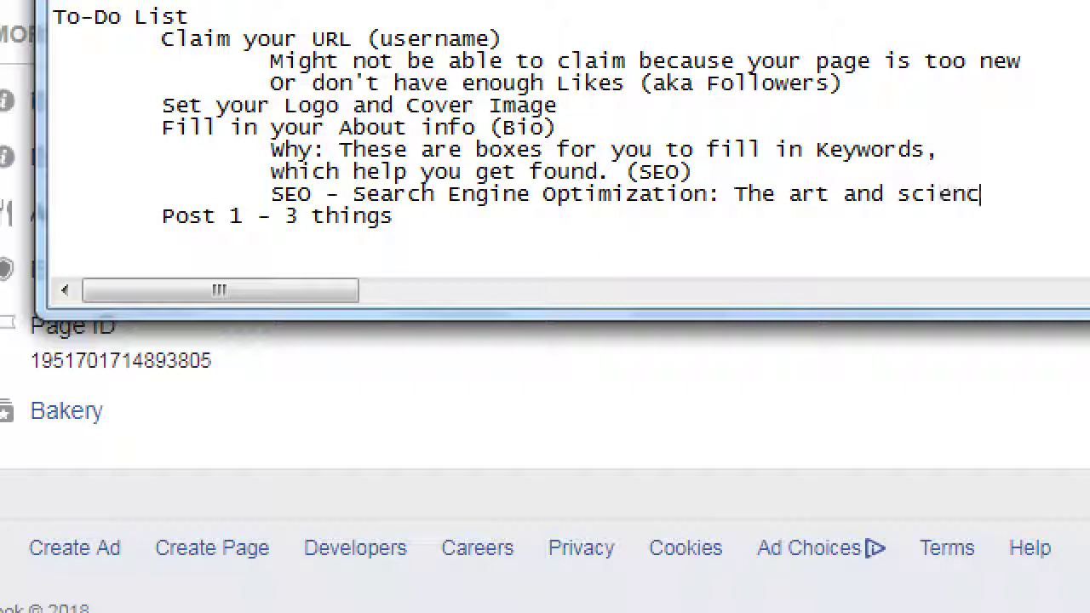
{"action": "type", "text": "e and magidc"}
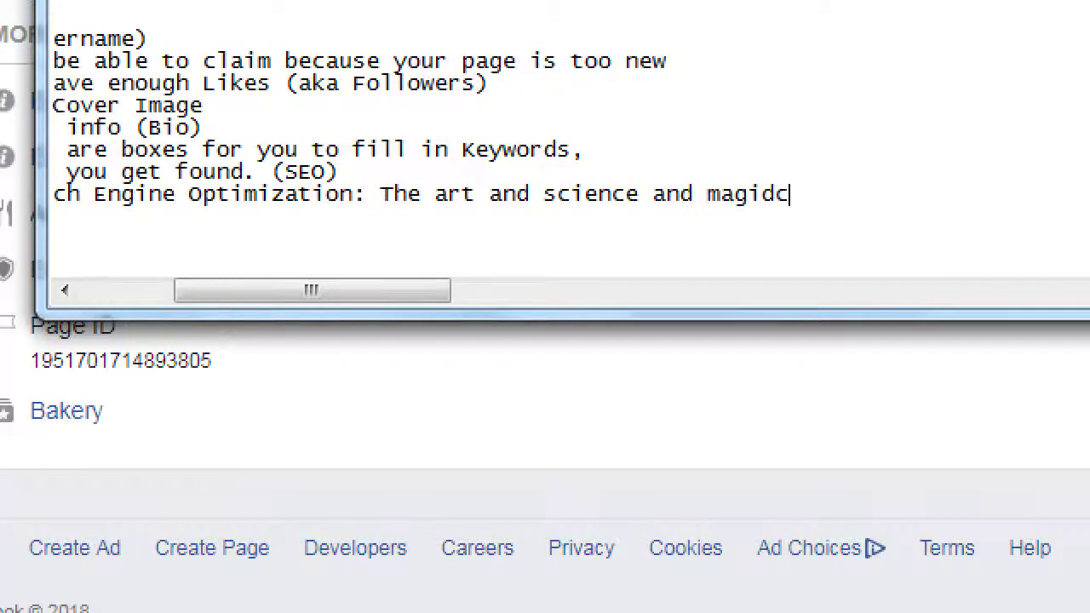
{"action": "key", "text": "Tab"}
{"action": "key", "text": "BackSpace"}
{"action": "key", "text": "BackSpace"}
{"action": "type", "text": "c"}
- Add the further indented line "and getting found by the search engines" to the SEO definition, and highlight that line
{"action": "key", "text": "Return"}
{"action": "key", "text": "Tab"}
{"action": "key", "text": "Tab"}
{"action": "key", "text": "Tab"}
{"action": "type", "text": "and getting "}
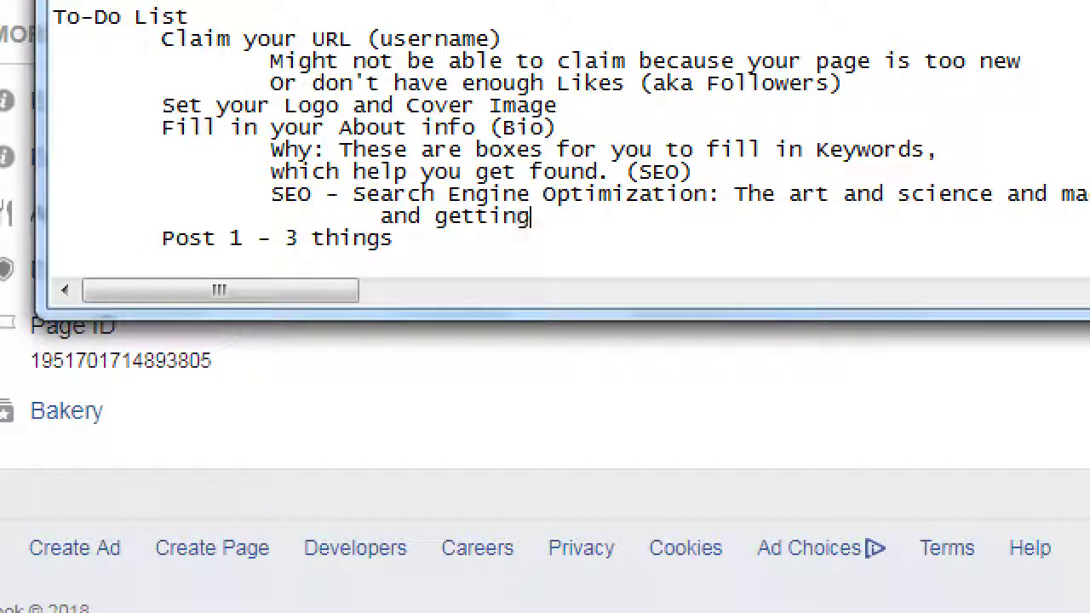
{"action": "type", "text": "found by "}
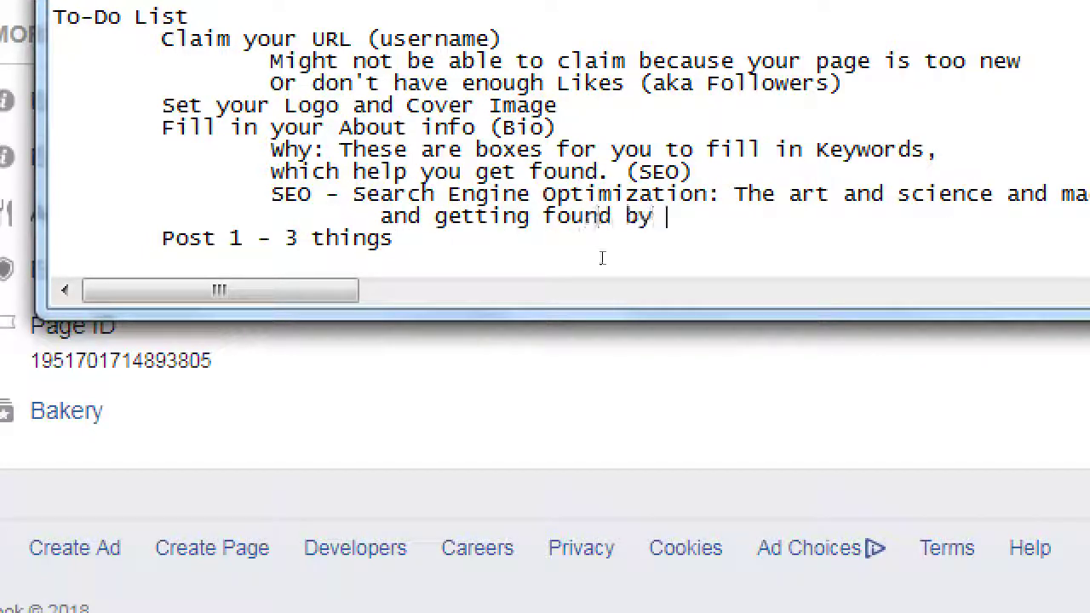
{"action": "type", "text": "the search engines"}
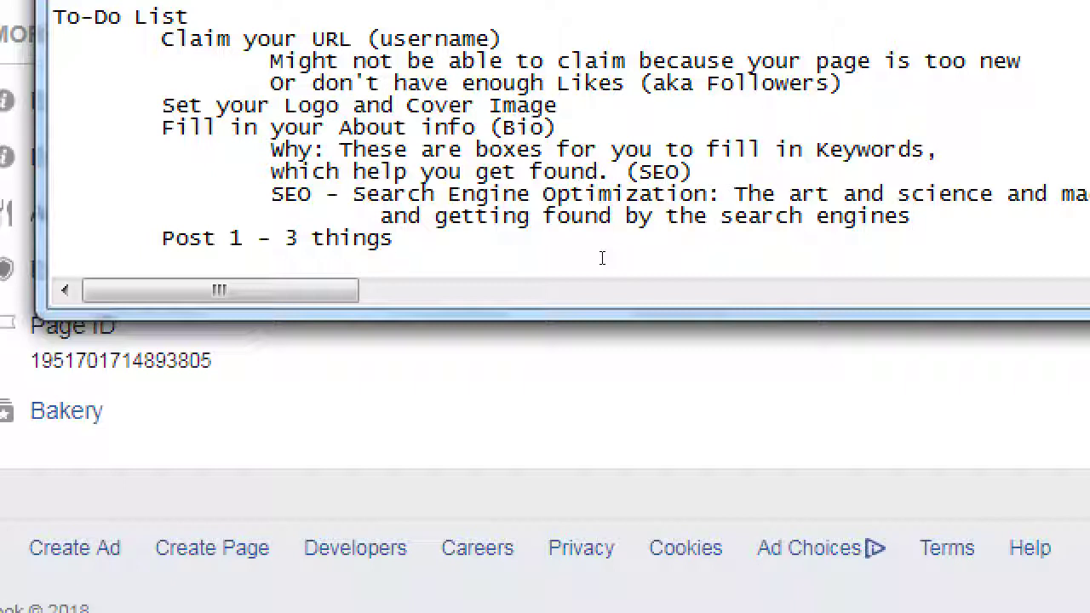
{"action": "key", "text": "shift+Home"}
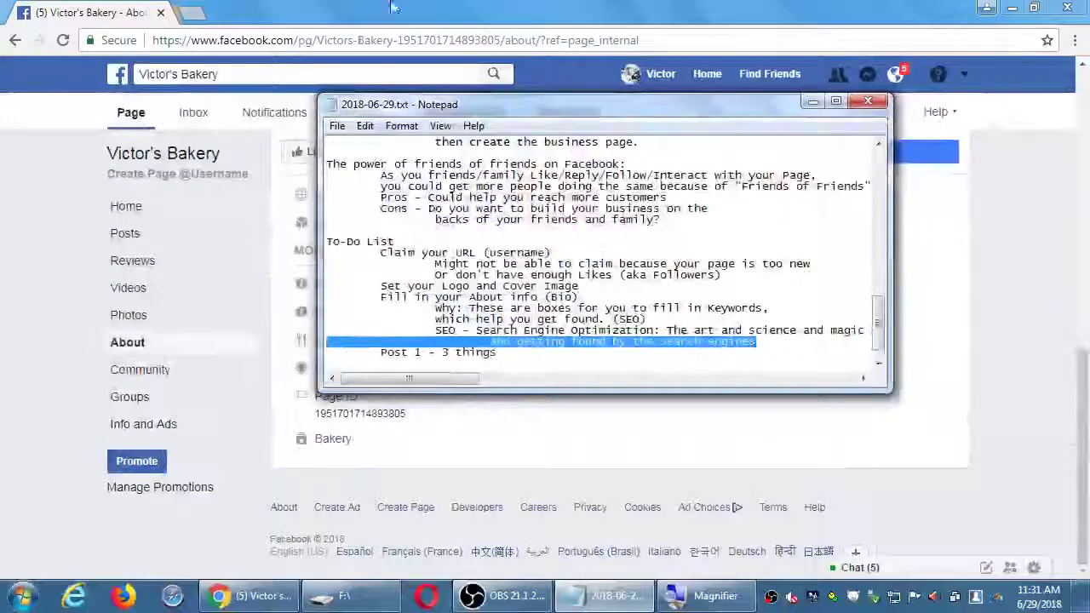
- Return to the Facebook page in Chrome and enter "San Diego bakery." as the short description in the About details
{"action": "left_click", "coordinate": [345, 284]}
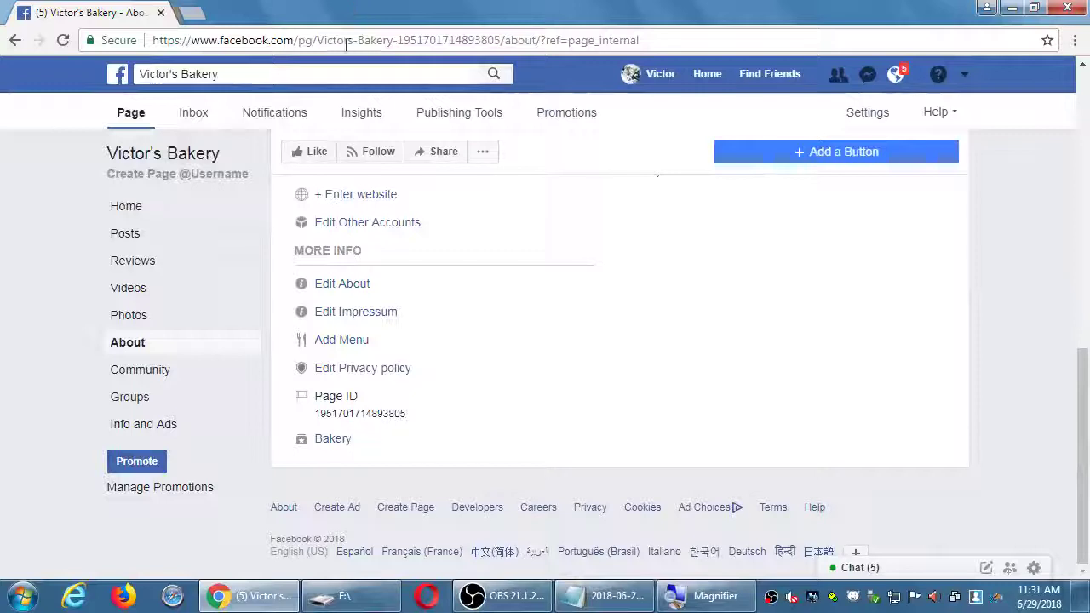
{"action": "left_click", "coordinate": [344, 283]}
{"action": "left_click", "coordinate": [457, 251]}
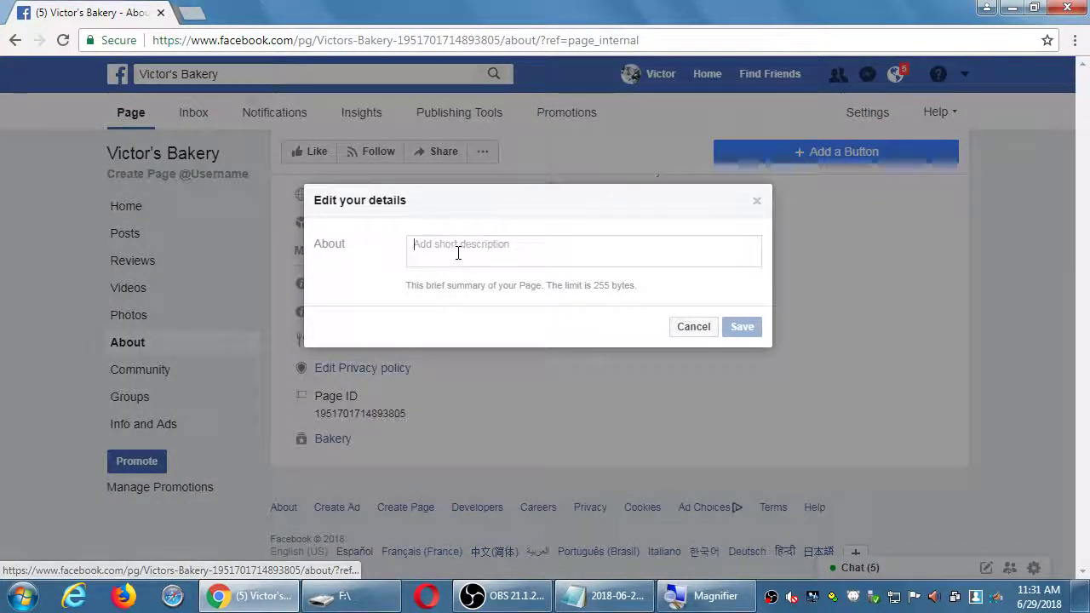
{"action": "type", "text": "San Diego ba"}
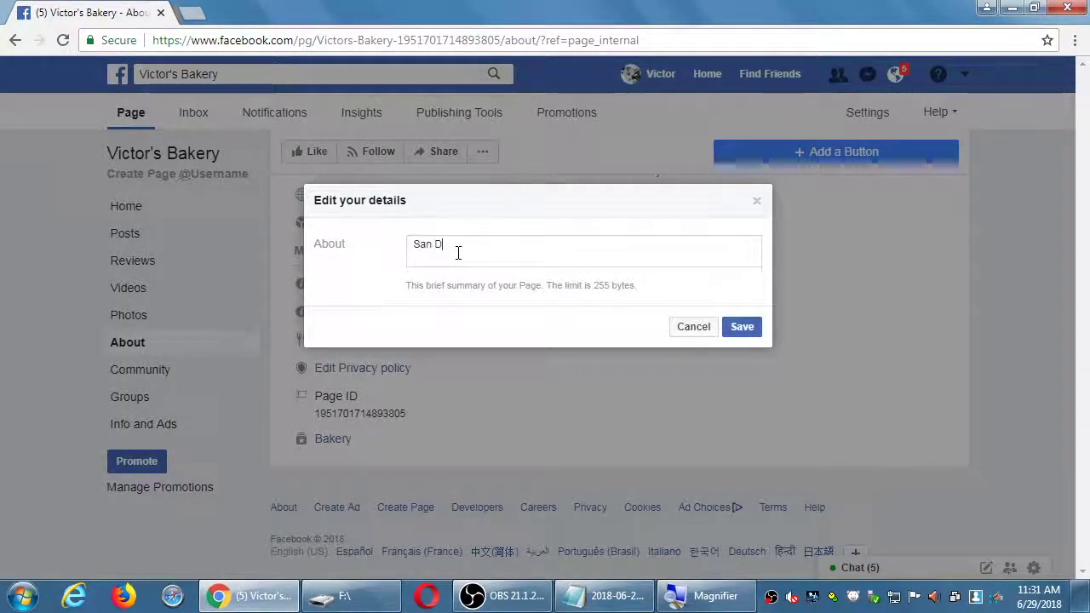
{"action": "type", "text": "kery."}
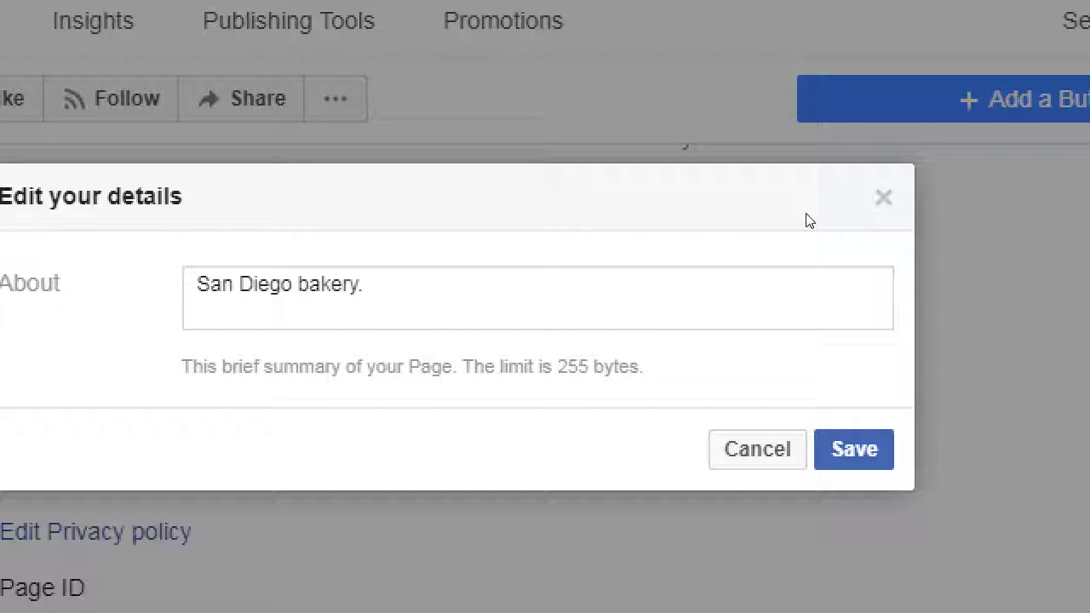
- Replace the About description with text beginning "We are a family-owned bakery founded in 1989 specializing in kid-friendly"
{"action": "key", "text": "ctrl+a"}
{"action": "type", "text": "We a"}
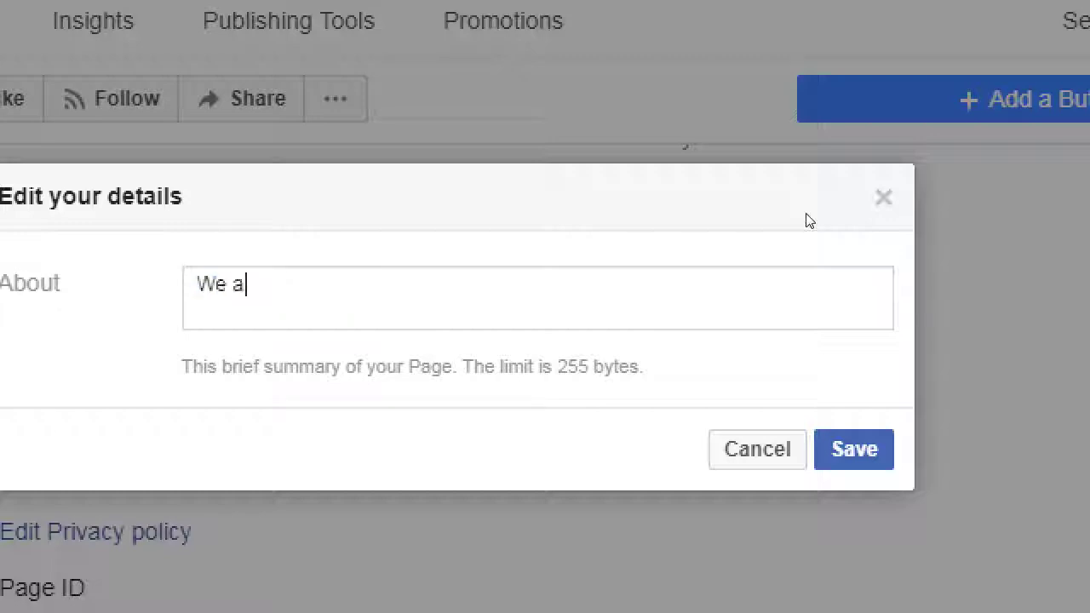
{"action": "type", "text": "re a family-ow"}
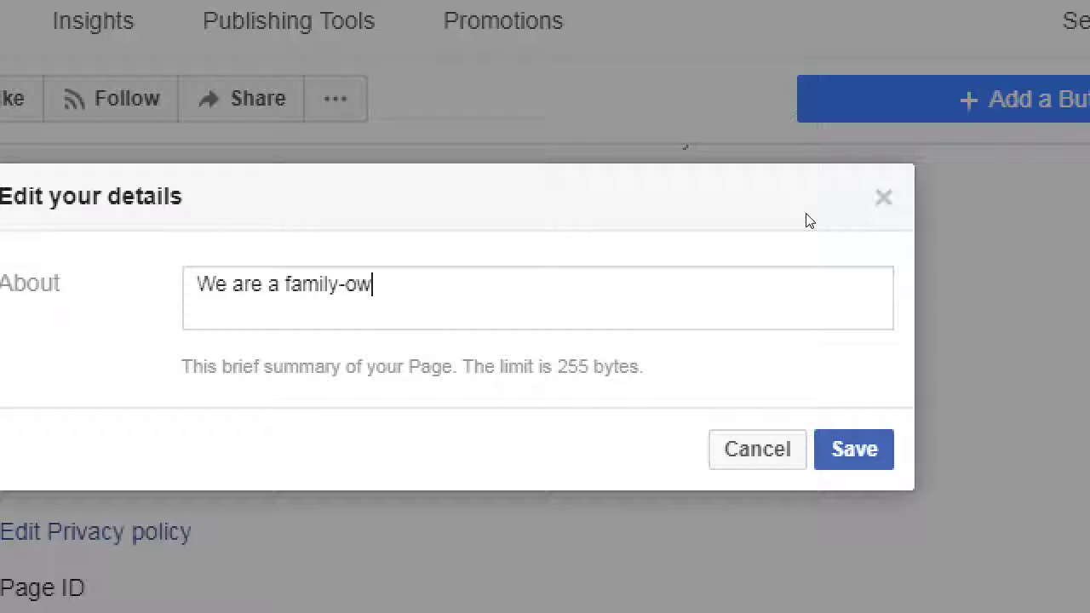
{"action": "type", "text": "ned bakery fou"}
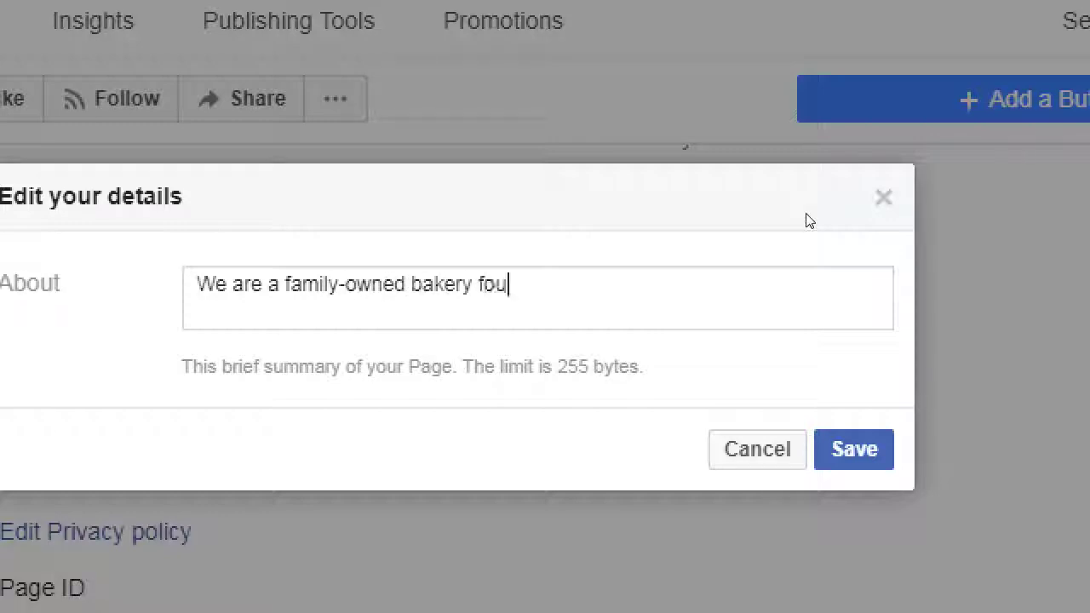
{"action": "type", "text": "nded in 1989 speciala"}
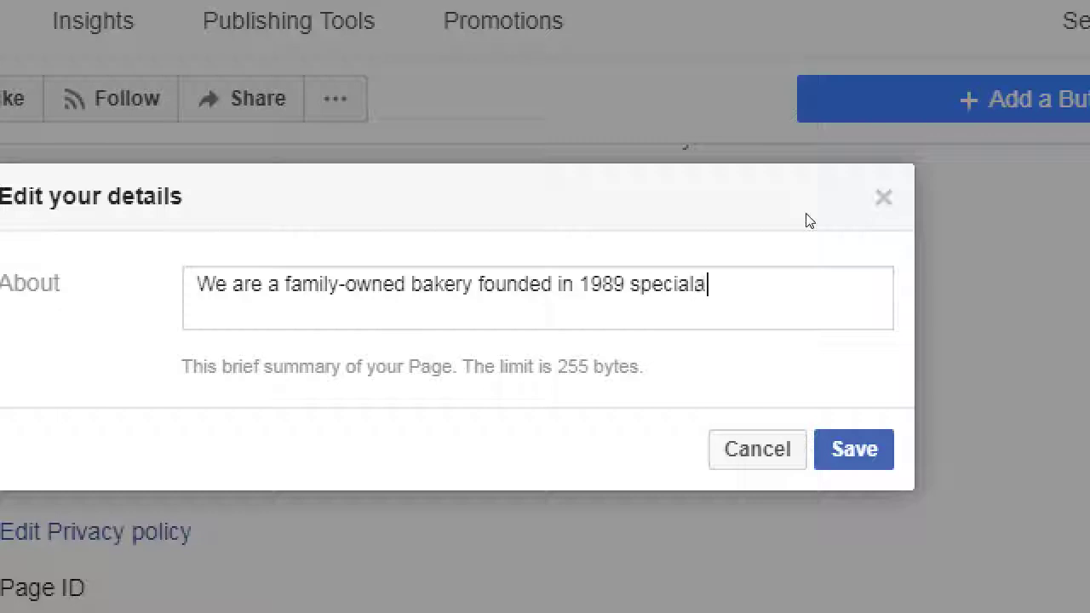
{"action": "key", "text": "BackSpace"}
{"action": "type", "text": "iz"}
{"action": "key", "text": "BackSpace"}
{"action": "key", "text": "BackSpace"}
{"action": "type", "text": "izing in"}
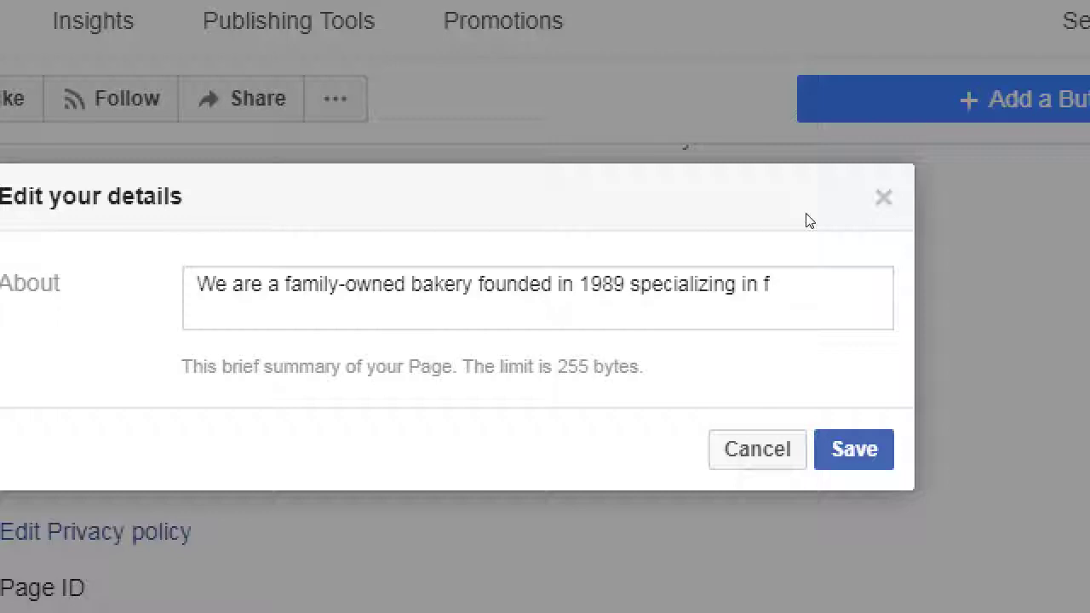
{"action": "key", "text": "BackSpace"}
{"action": "type", "text": "kid-friendly"}
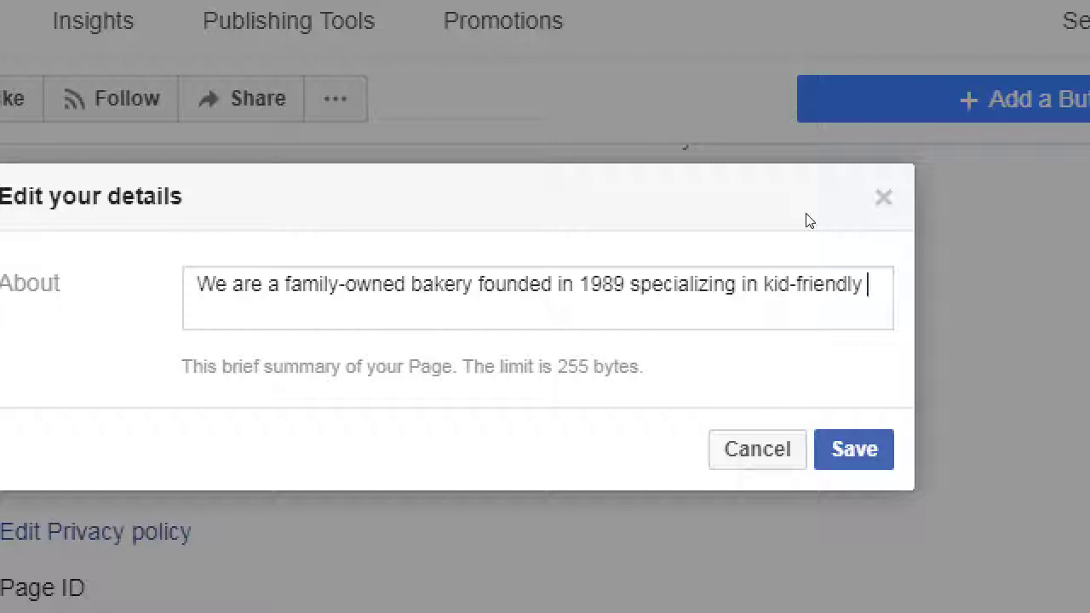
- Complete the About description after "kid-friendly" with "organic baked goods your wallet can feel good about."
{"action": "type", "text": " orgna"}
{"action": "key", "text": "BackSpace"}
{"action": "key", "text": "BackSpace"}
{"action": "type", "text": "anic baked "}
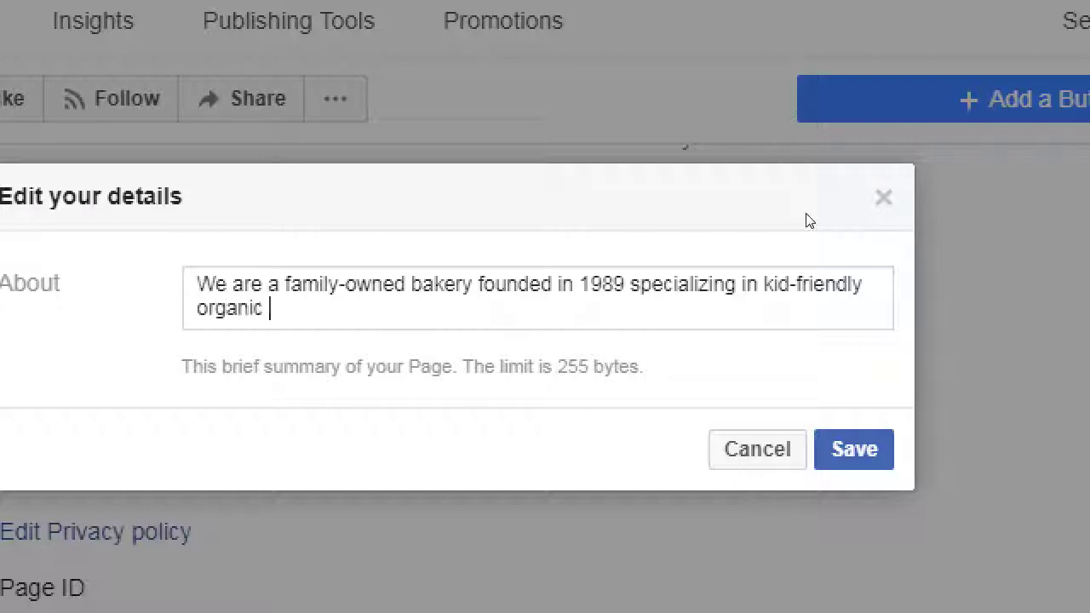
{"action": "type", "text": "goods"}
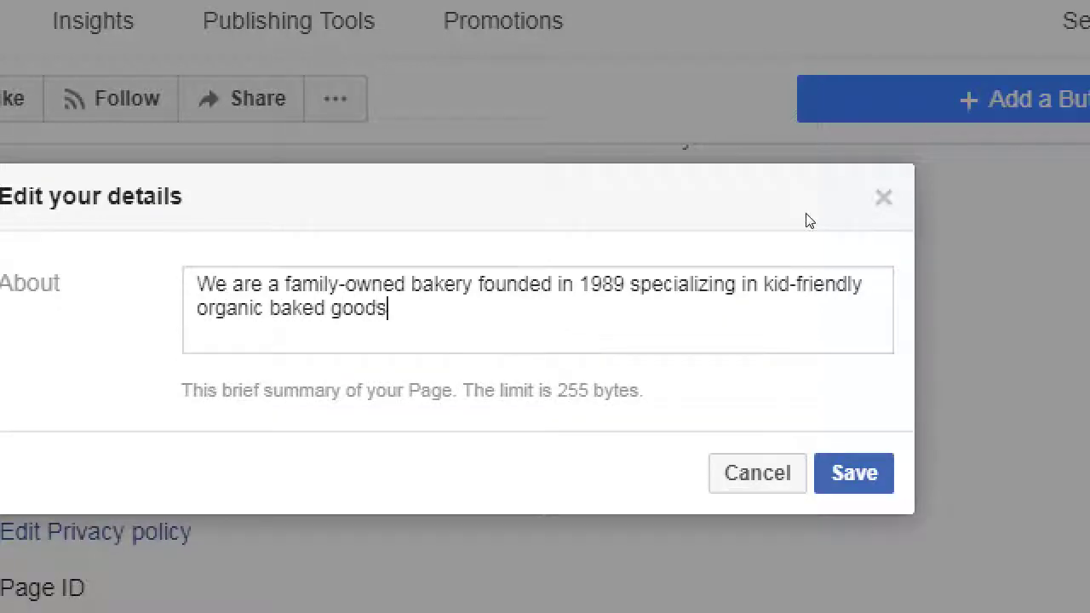
{"action": "type", "text": " you can feel g"}
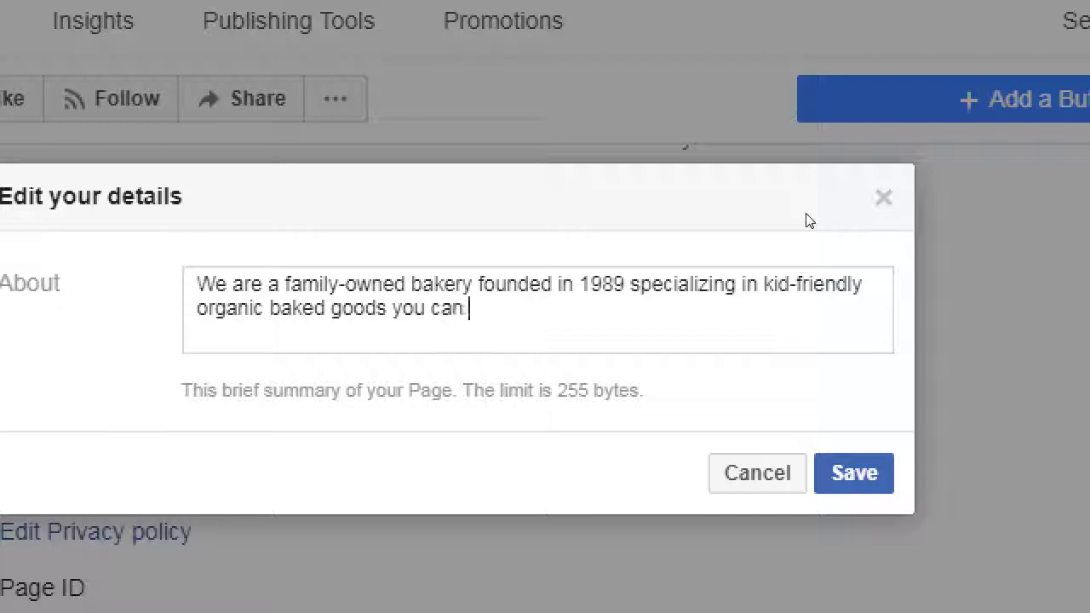
{"action": "key", "text": "BackSpace"}
{"action": "key", "text": "BackSpace"}
{"action": "key", "text": "BackSpace"}
{"action": "key", "text": "BackSpace"}
{"action": "key", "text": "BackSpace"}
{"action": "key", "text": "BackSpace"}
{"action": "key", "text": "BackSpace"}
{"action": "key", "text": "BackSpace"}
{"action": "key", "text": "BackSpace"}
{"action": "key", "text": "BackSpace"}
{"action": "key", "text": "BackSpace"}
{"action": "type", "text": "r wallet can feel good abou"}
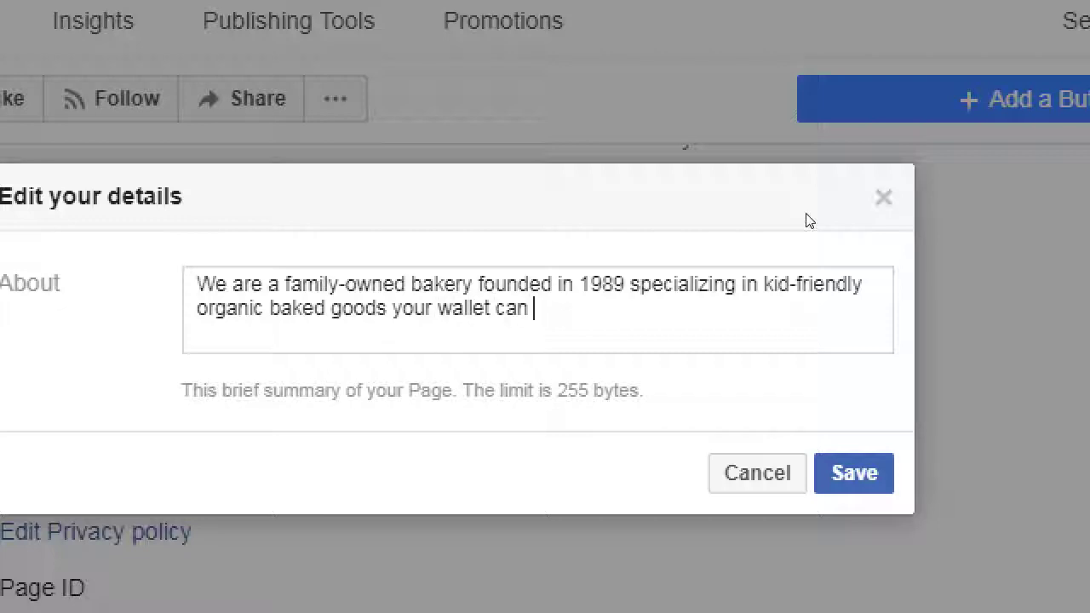
{"action": "type", "text": "t."}
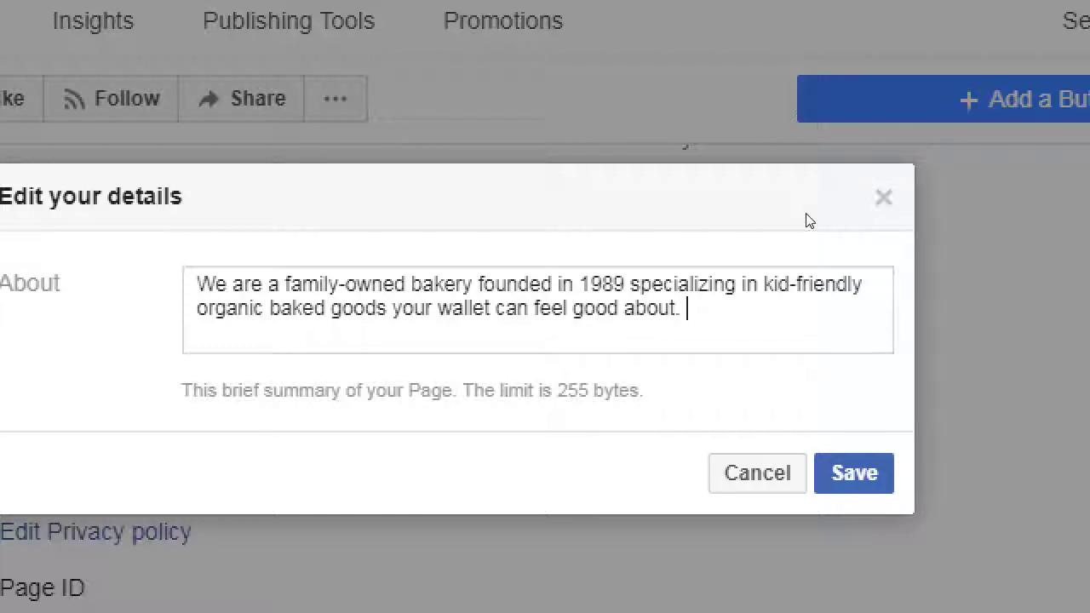
- Copy the whole About description, switch to Notepad, and add an indented "BAD:" line below "and getting found by the search engines"
{"action": "key", "text": "ctrl+a"}
{"action": "key", "text": "alt+Tab"}
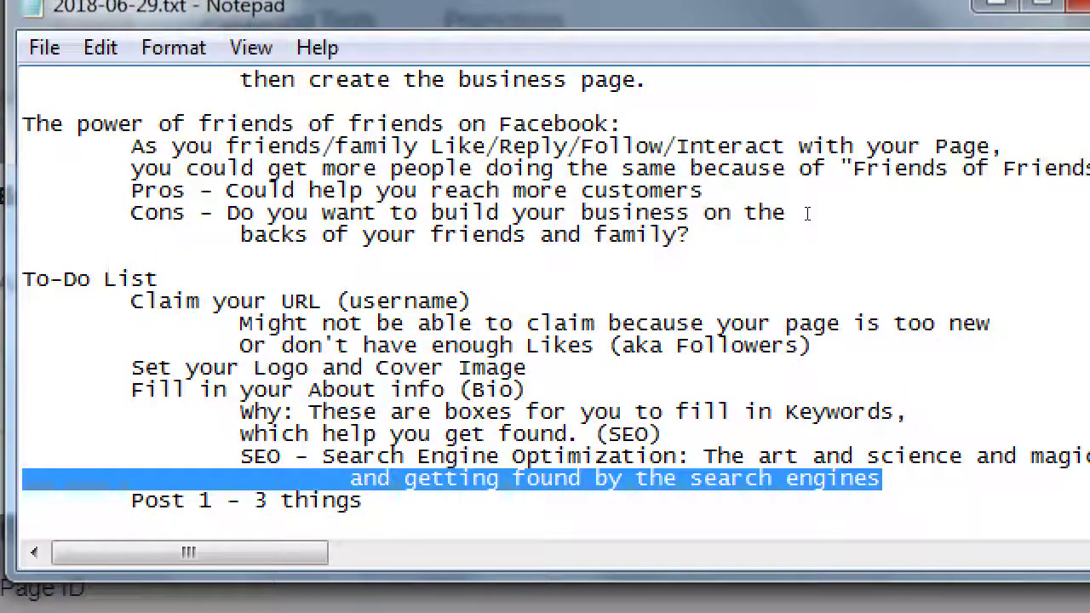
{"action": "key", "text": "End"}
{"action": "key", "text": "Return"}
{"action": "key", "text": "Tab"}
{"action": "key", "text": "Tab"}
{"action": "key", "text": "Tab"}
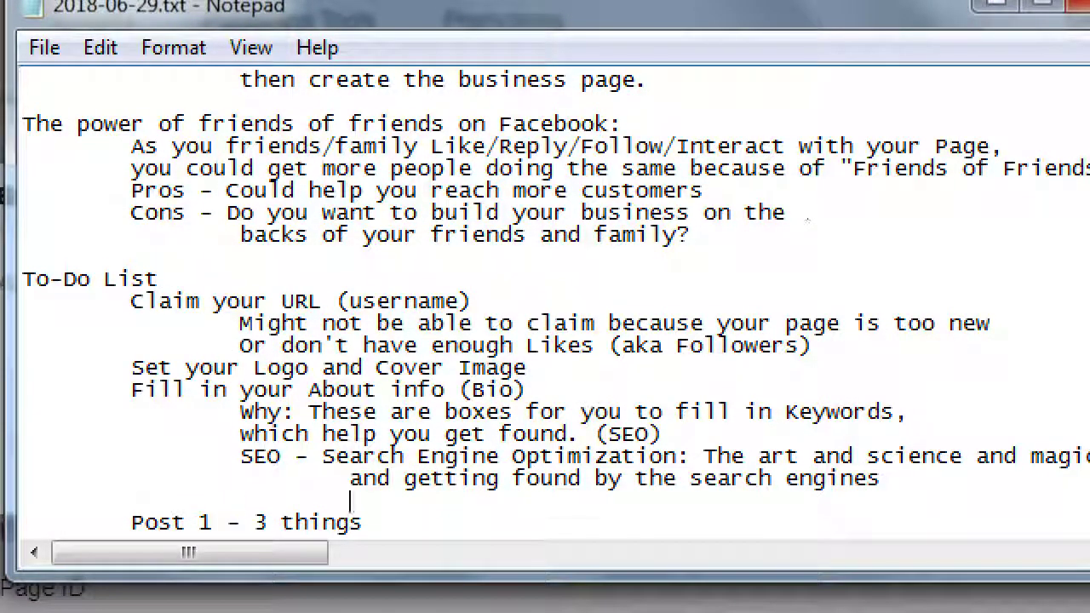
{"action": "type", "text": "BAD:"}
{"action": "key", "text": "Return"}
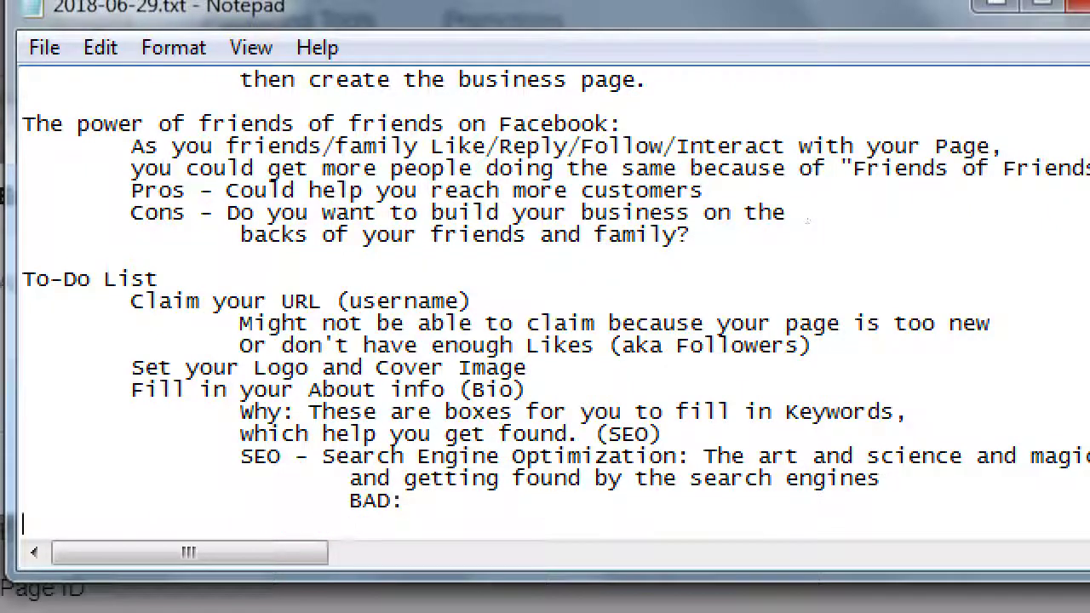
- Add an equally indented "GOOD:" line below "BAD:" and paste the copied About description after the label
{"action": "key", "text": "Tab"}
{"action": "key", "text": "Tab"}
{"action": "key", "text": "Tab"}
{"action": "type", "text": "gOO"}
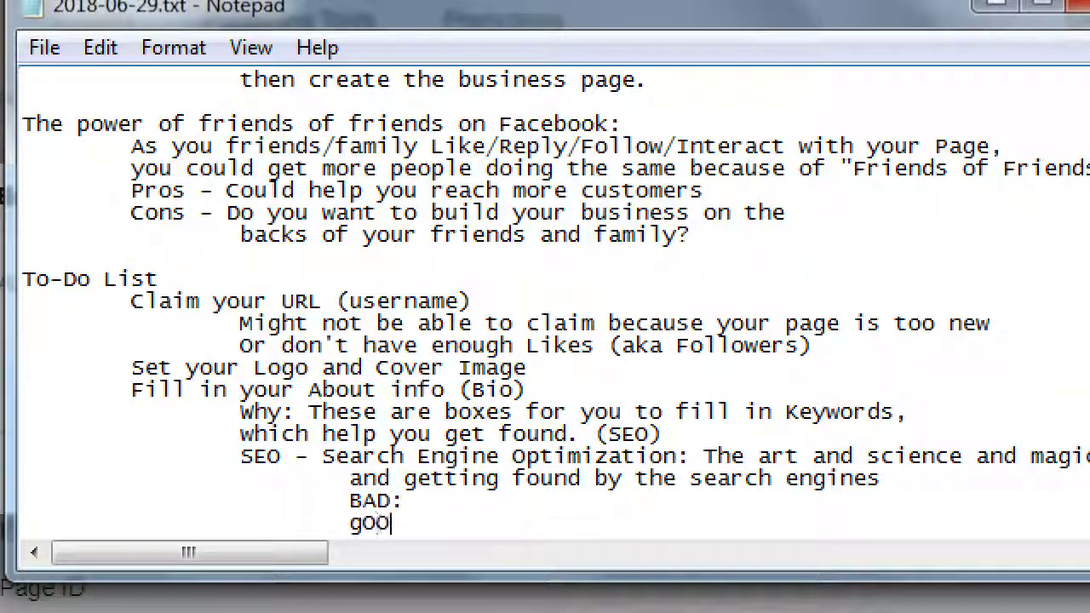
{"action": "type", "text": "D"}
{"action": "key", "text": "BackSpace"}
{"action": "key", "text": "BackSpace"}
{"action": "key", "text": "BackSpace"}
{"action": "key", "text": "BackSpace"}
{"action": "type", "text": "GOOD"}
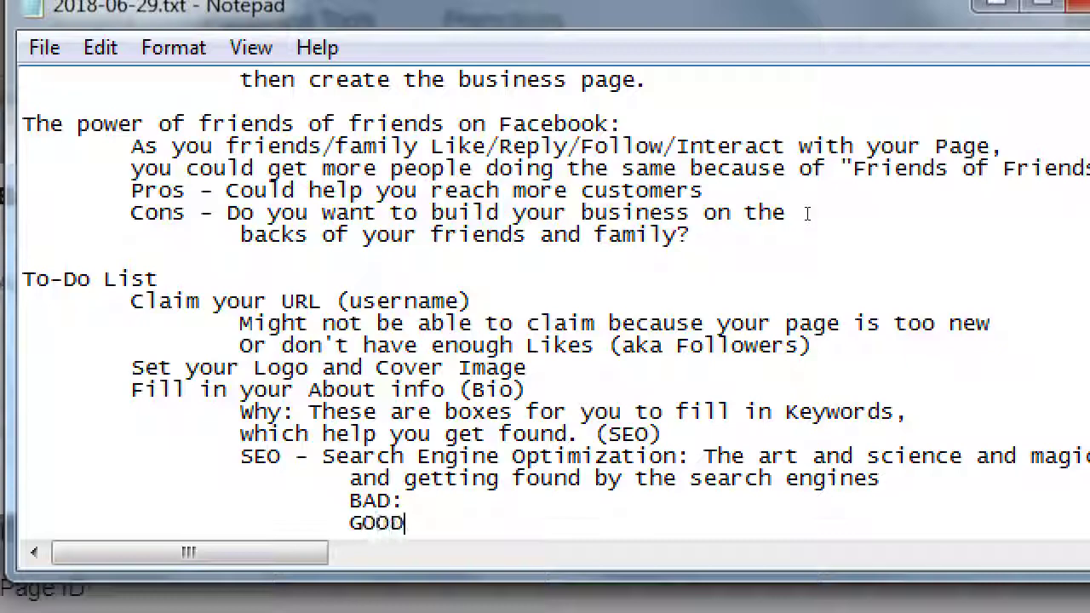
{"action": "type", "text": ":"}
{"action": "key", "text": "ctrl+v"}
- Insert a space after "GOOD:" and enter "San Diego Bakery." as the example after "BAD:", aligned with the text below
{"action": "key", "text": "Home"}
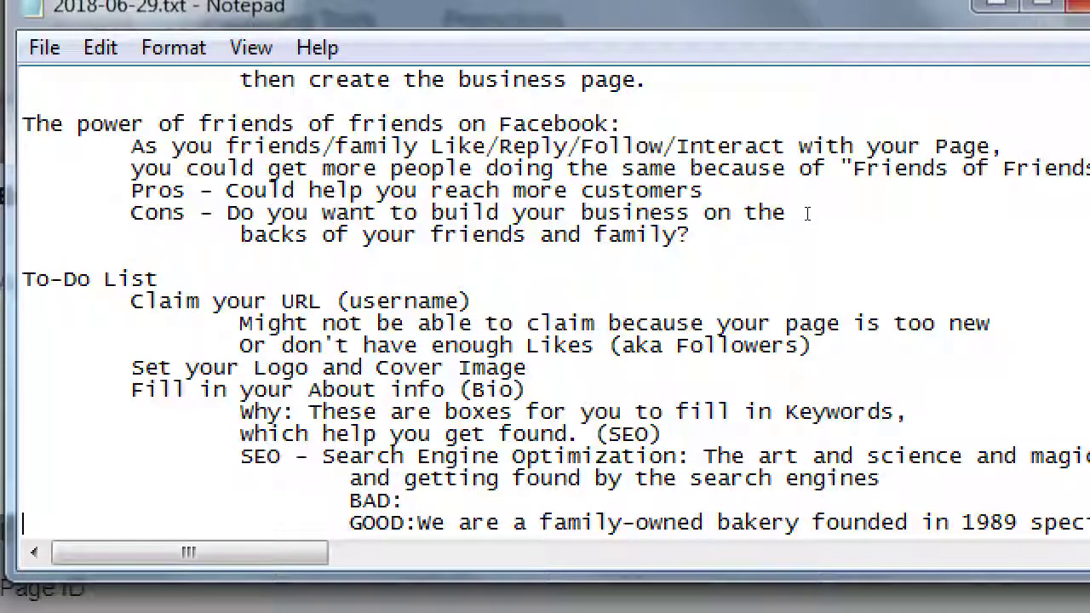
{"action": "key", "text": "Down"}
{"action": "key", "text": "Down"}
{"action": "scroll", "coordinate": [807, 213], "scroll_direction": "down", "scroll_amount": 1}
{"action": "key", "text": "Up"}
{"action": "key", "text": "Up"}
{"action": "key", "text": "Up"}
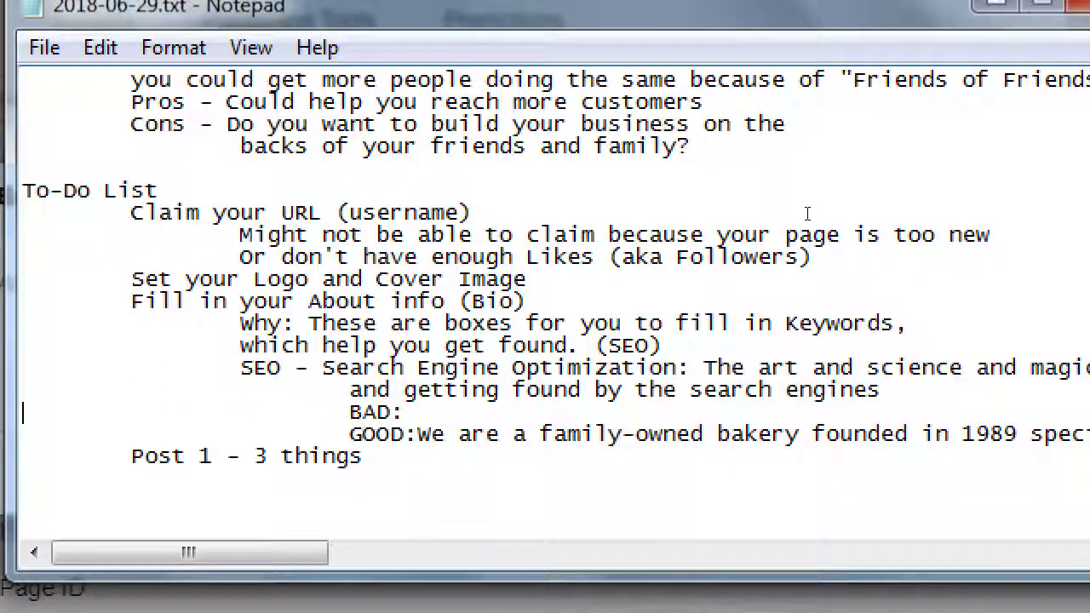
{"action": "key", "text": "Left"}
{"action": "key", "text": "Down"}
{"action": "key", "text": "Down"}
{"action": "key", "text": "Right"}
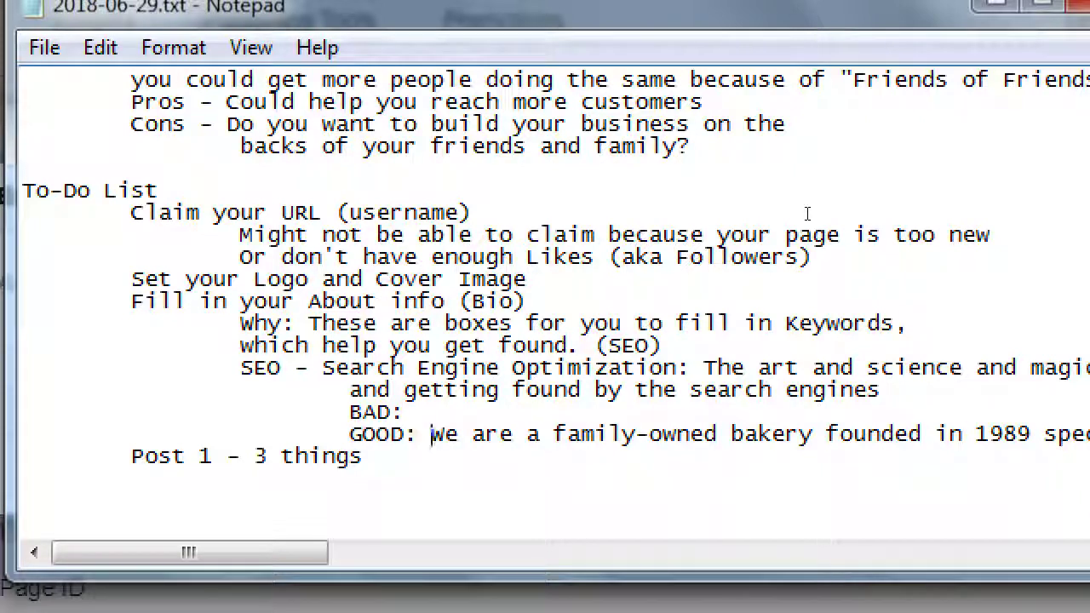
{"action": "key", "text": "Up"}
{"action": "type", "text": "San D"}
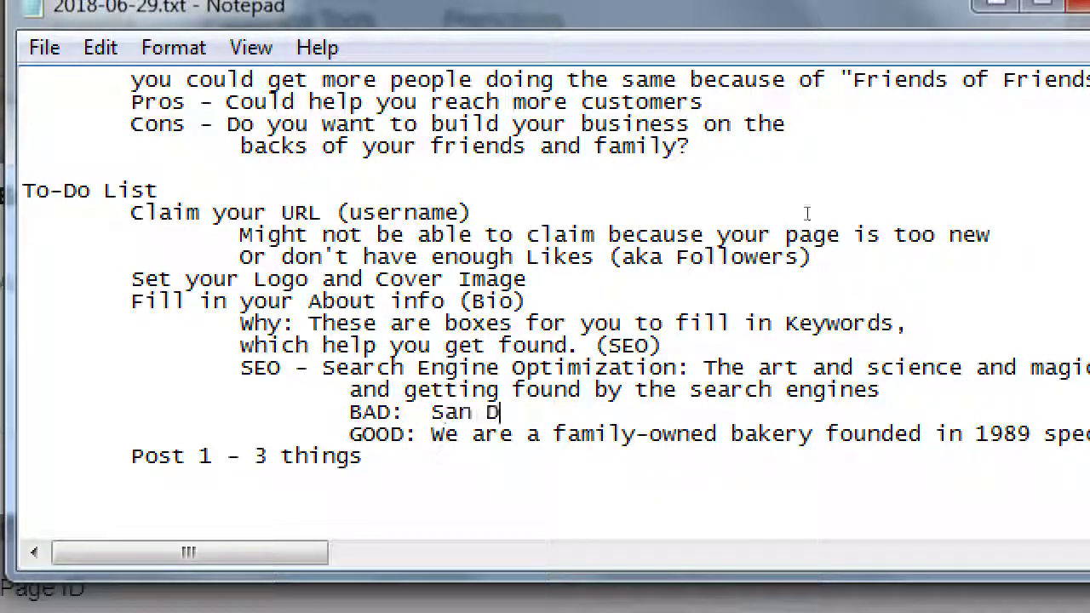
{"action": "type", "text": "iego Bakery."}
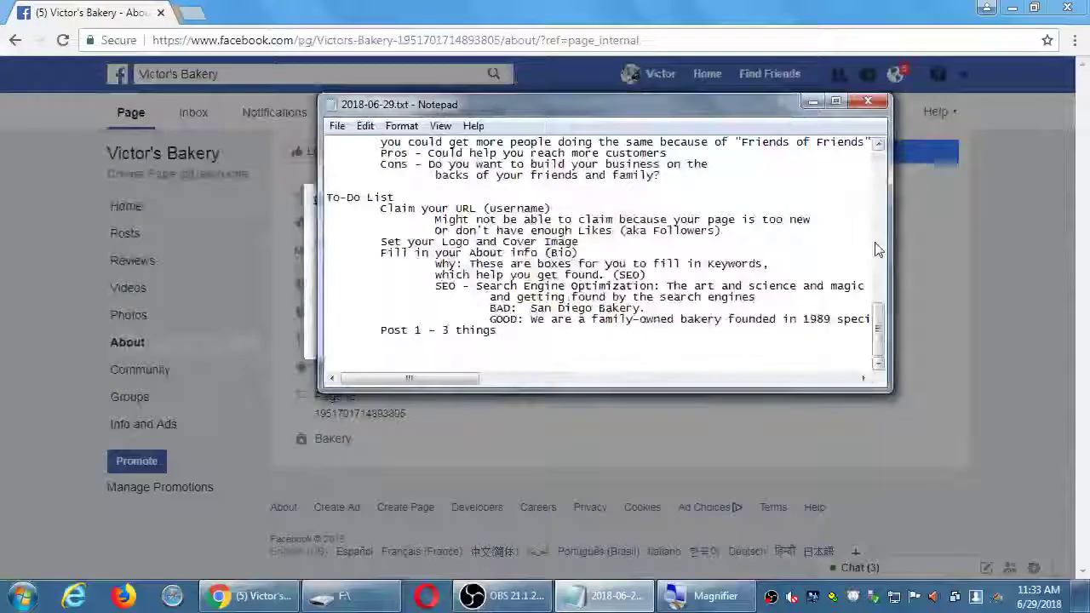
- Insert the to-do item "Review your settings" above "Post 1 - 3 things" and highlight the new line
{"action": "key", "text": "Down"}
{"action": "key", "text": "Down"}
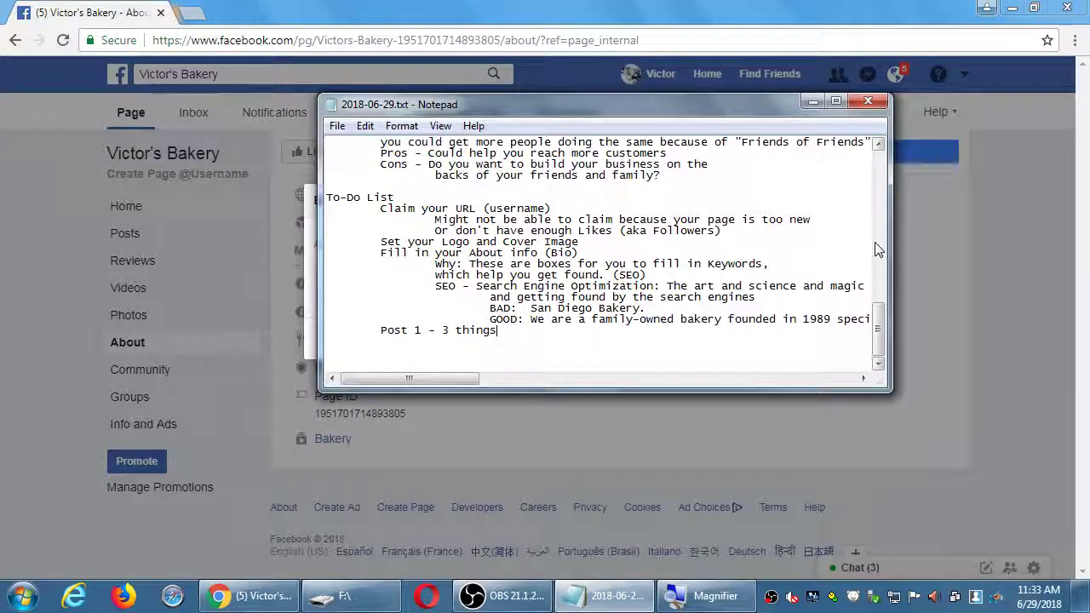
{"action": "key", "text": "shift+Home"}
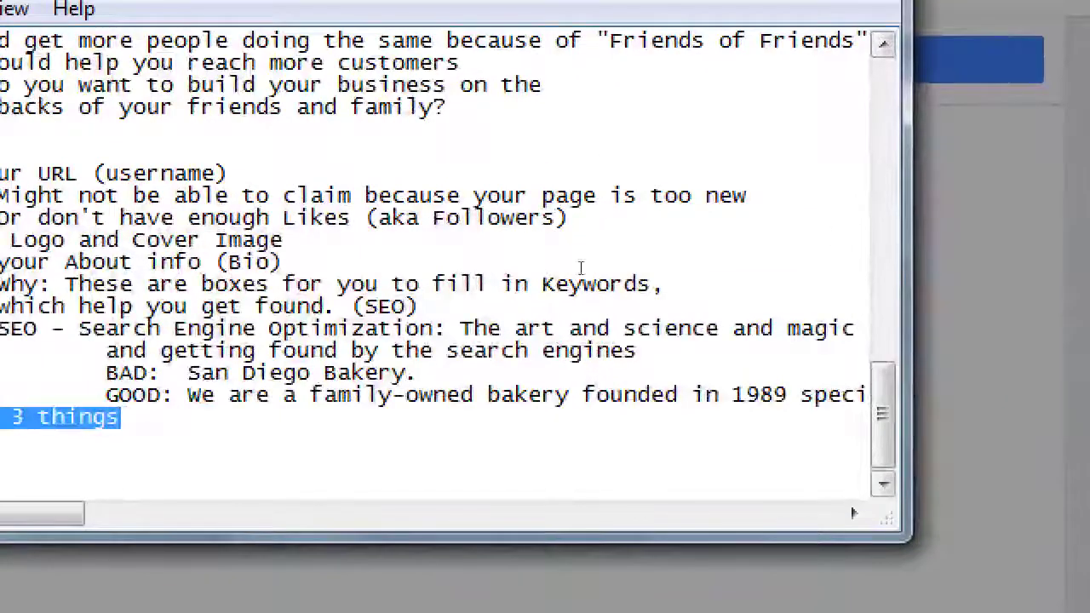
{"action": "key", "text": "Left"}
{"action": "key", "text": "Return"}
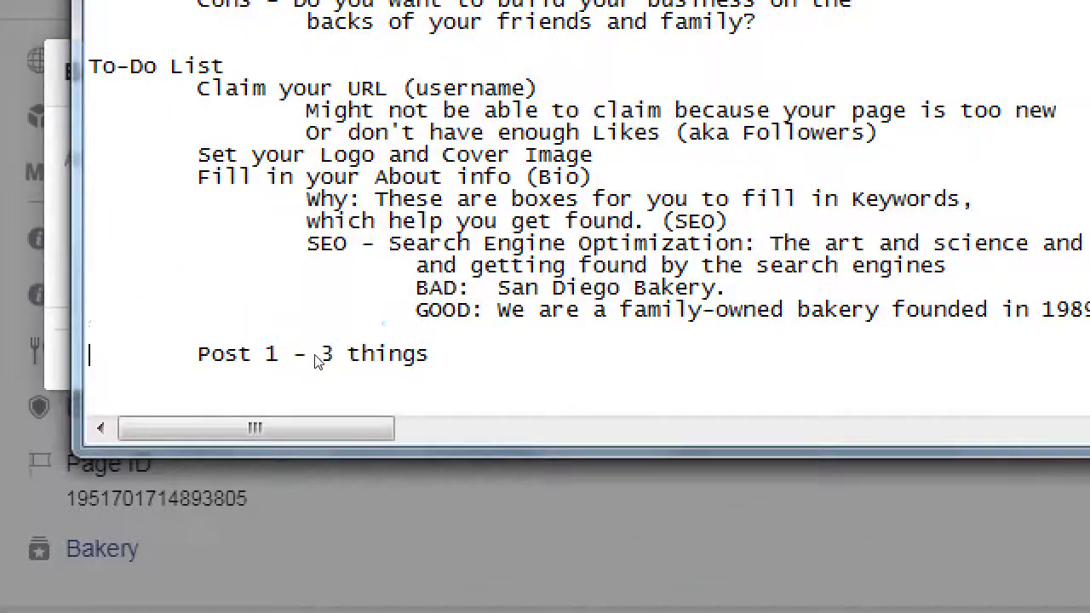
{"action": "key", "text": "Tab"}
{"action": "type", "text": "Revie"}
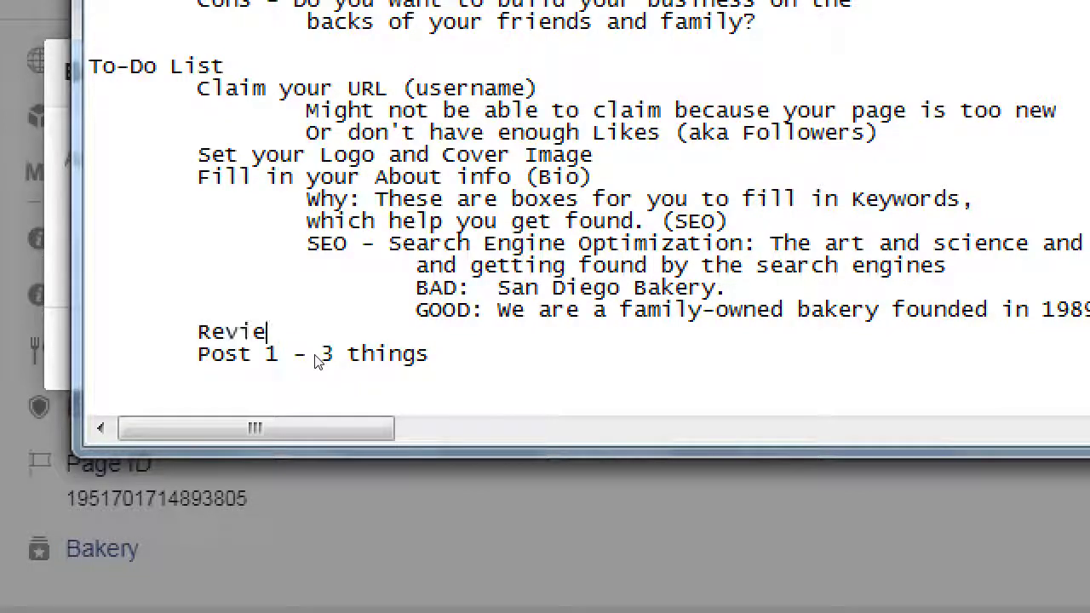
{"action": "type", "text": "w your settings"}
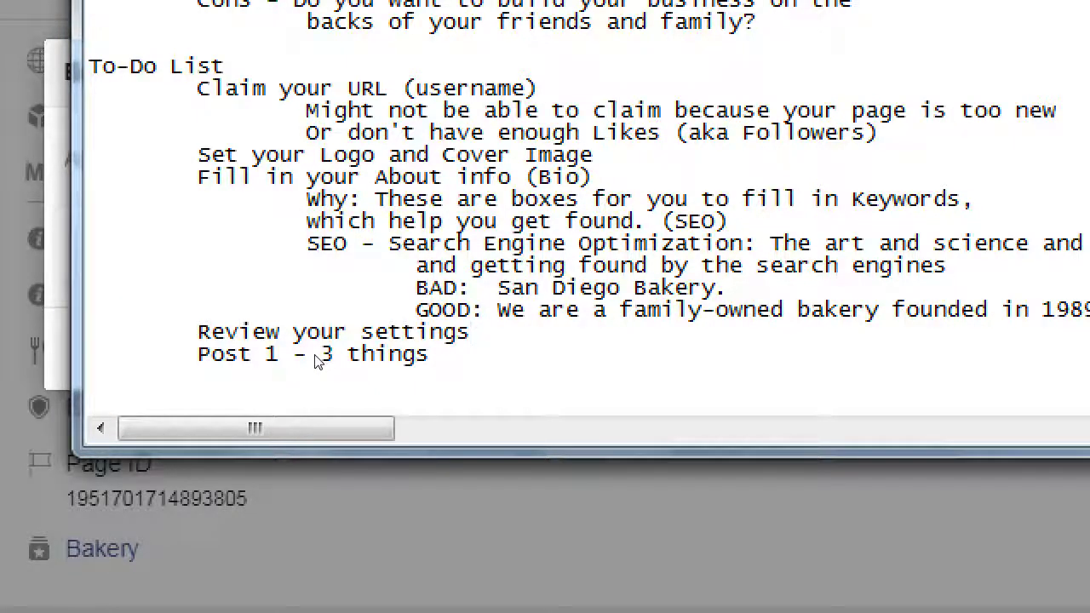
{"action": "key", "text": "shift+Home"}
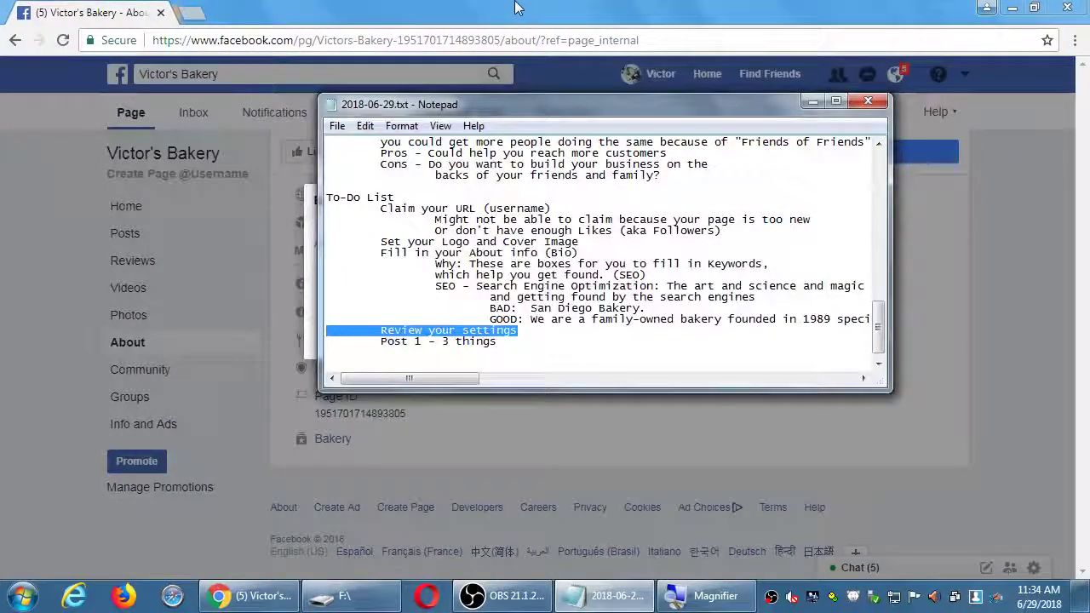
- Return to the Facebook page in Chrome and save the new About description
{"action": "left_click", "coordinate": [515, 7]}
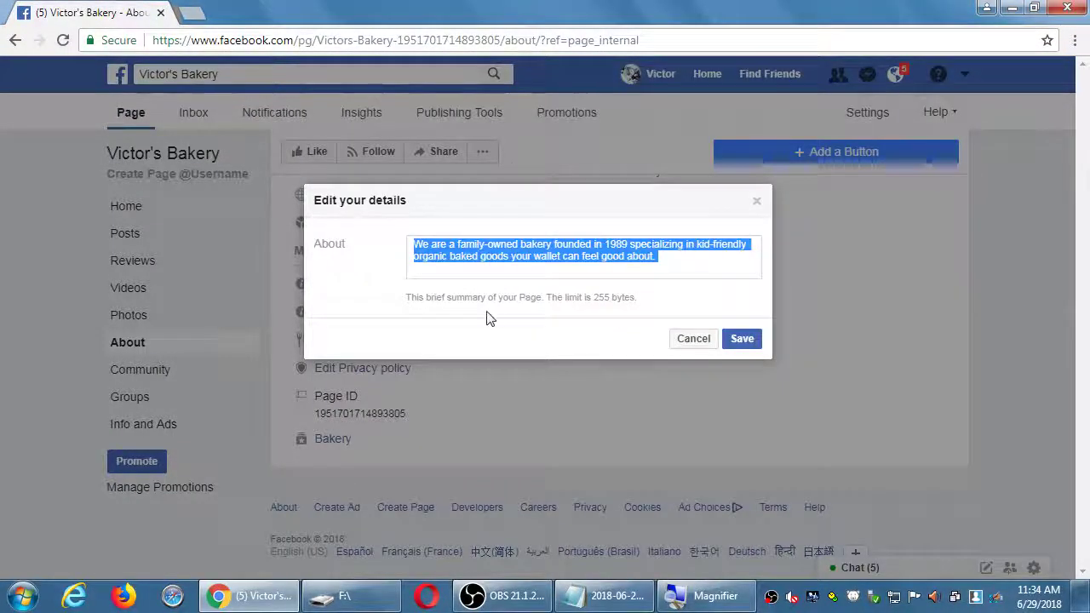
{"action": "left_click", "coordinate": [741, 340]}
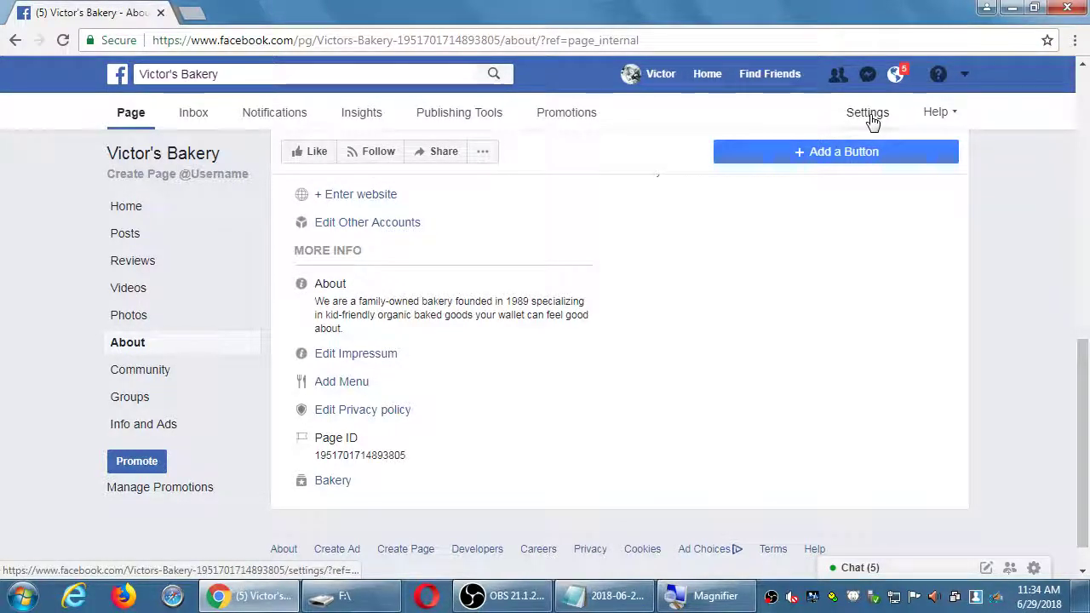
- Examine the account options on the personal home feed, and go back to the personal profile
{"action": "left_click", "coordinate": [663, 79]}
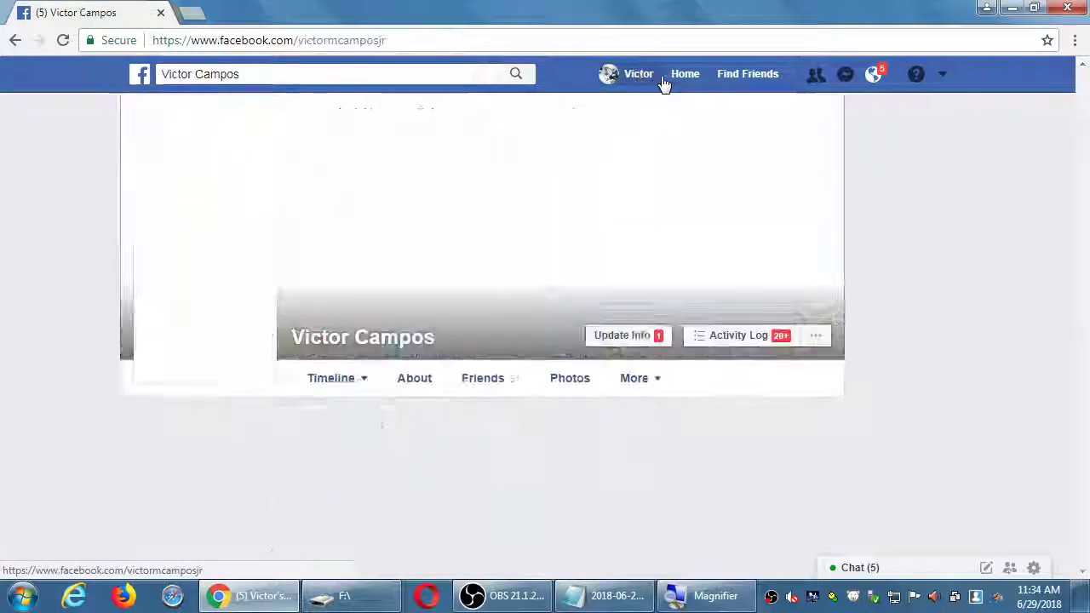
{"action": "left_click", "coordinate": [686, 76]}
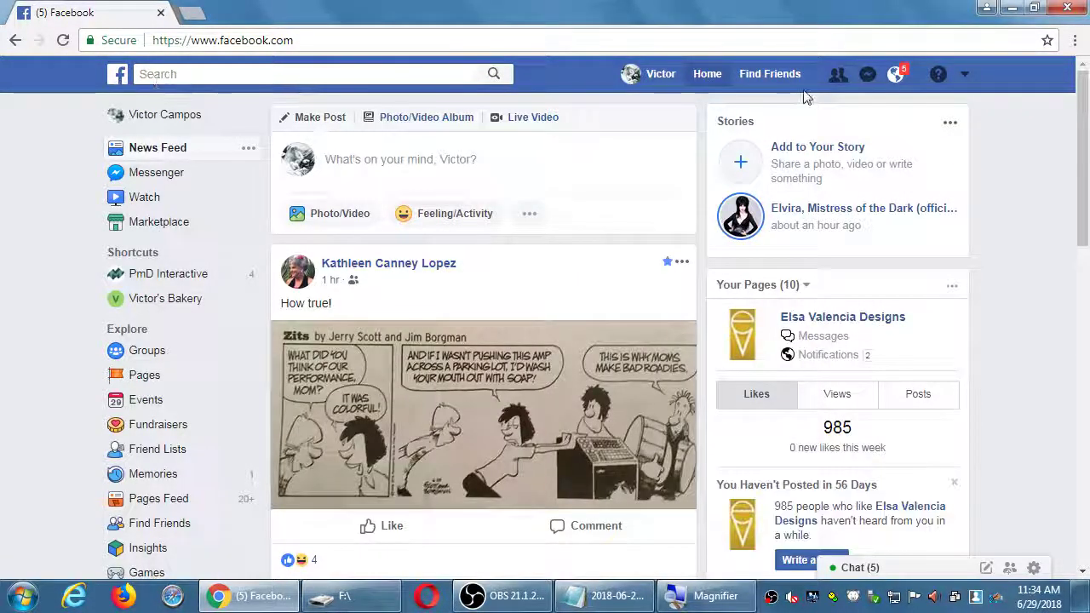
{"action": "left_click", "coordinate": [961, 79]}
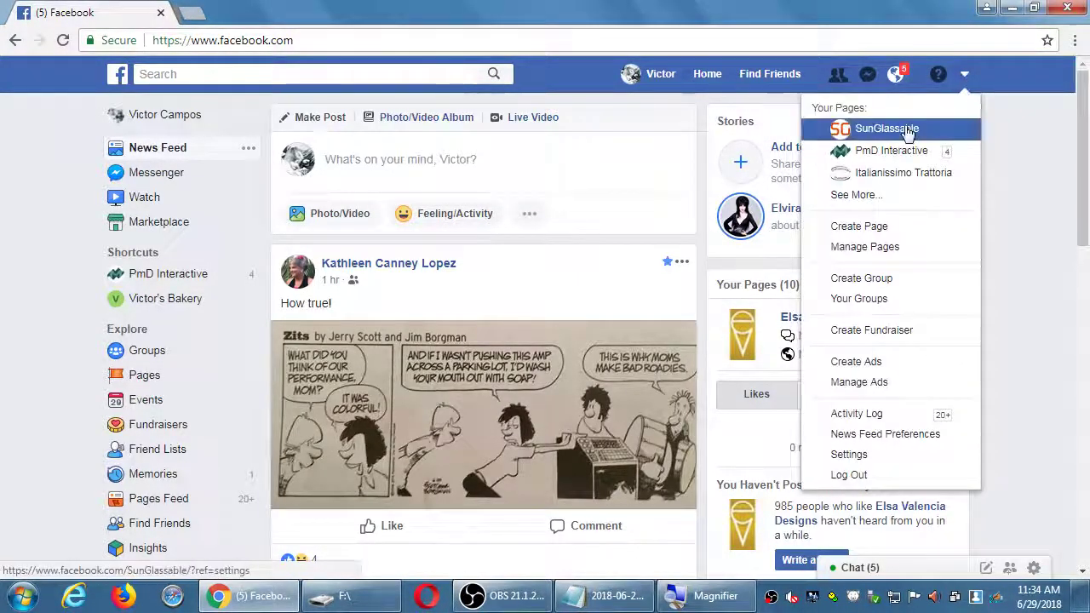
{"action": "left_click", "coordinate": [967, 79]}
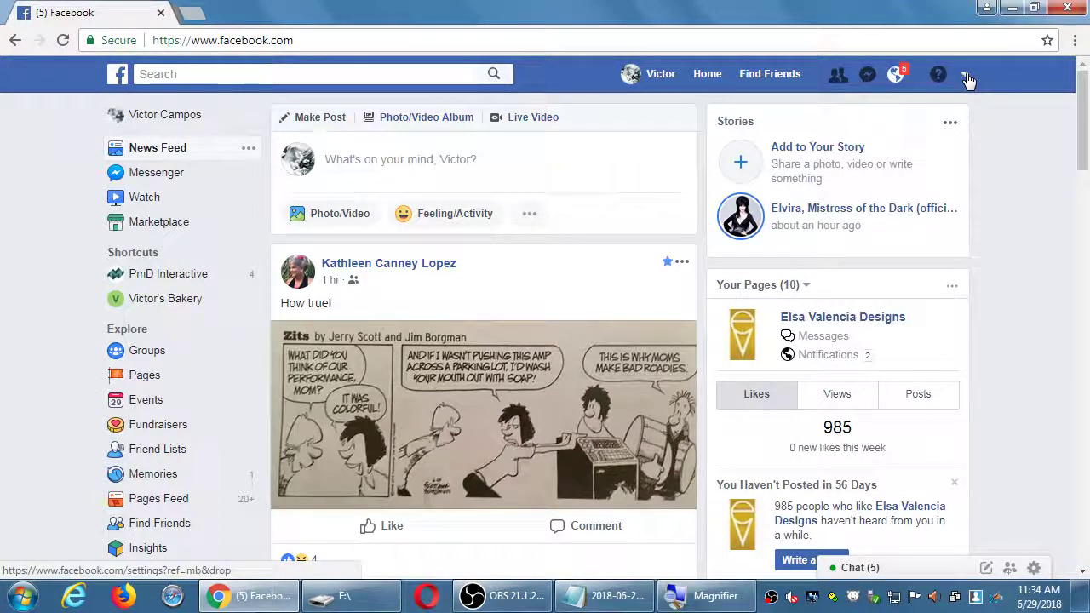
{"action": "left_click", "coordinate": [967, 79]}
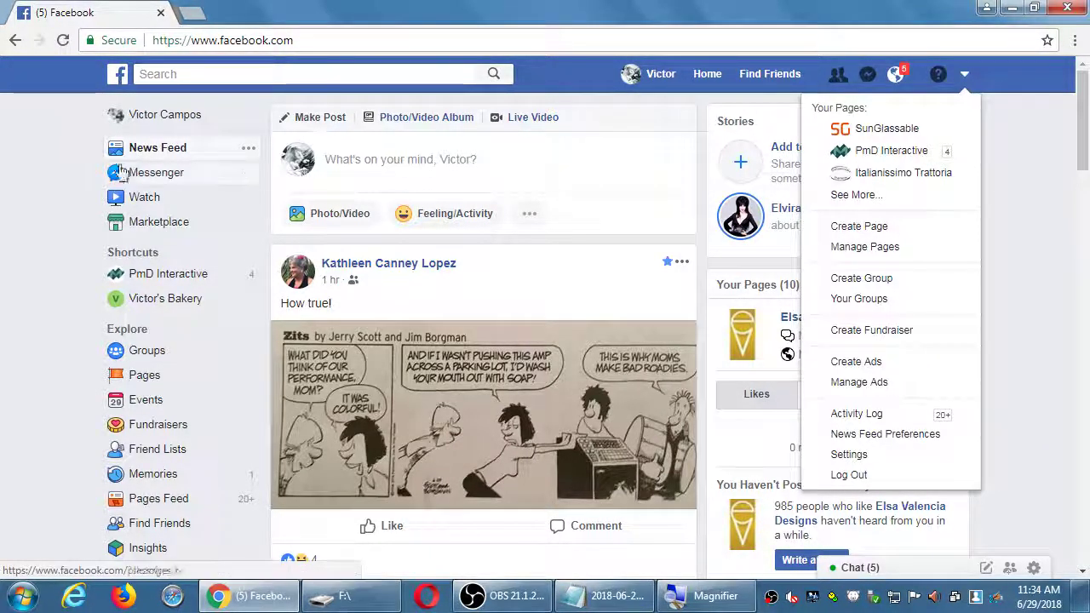
{"action": "left_click", "coordinate": [16, 40]}
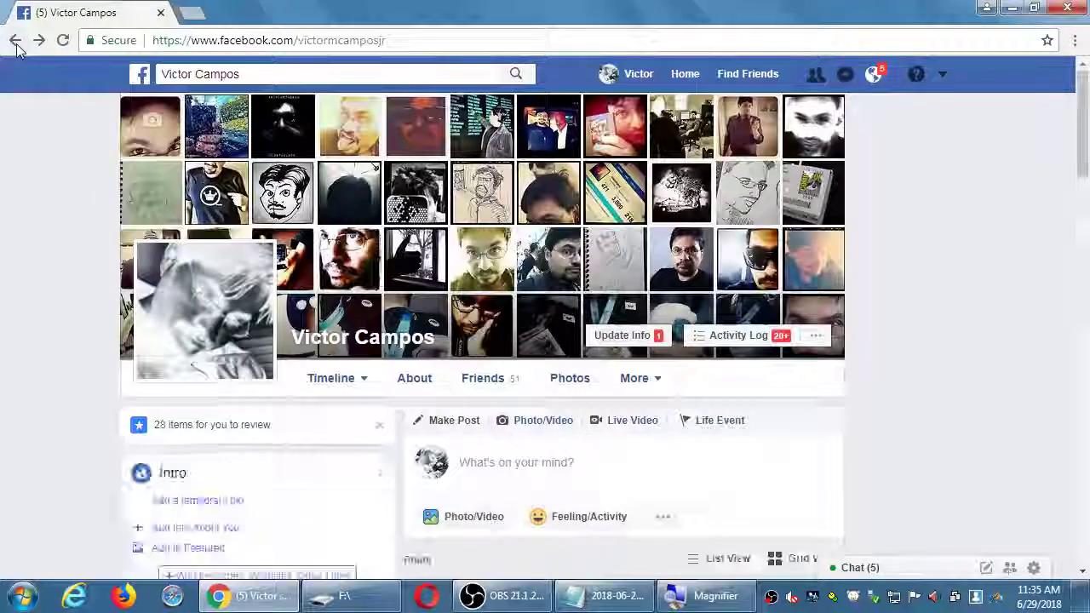
- Return to the Victor's Bakery page and open its general settings for review
{"action": "left_click", "coordinate": [15, 40]}
{"action": "left_click", "coordinate": [15, 40]}
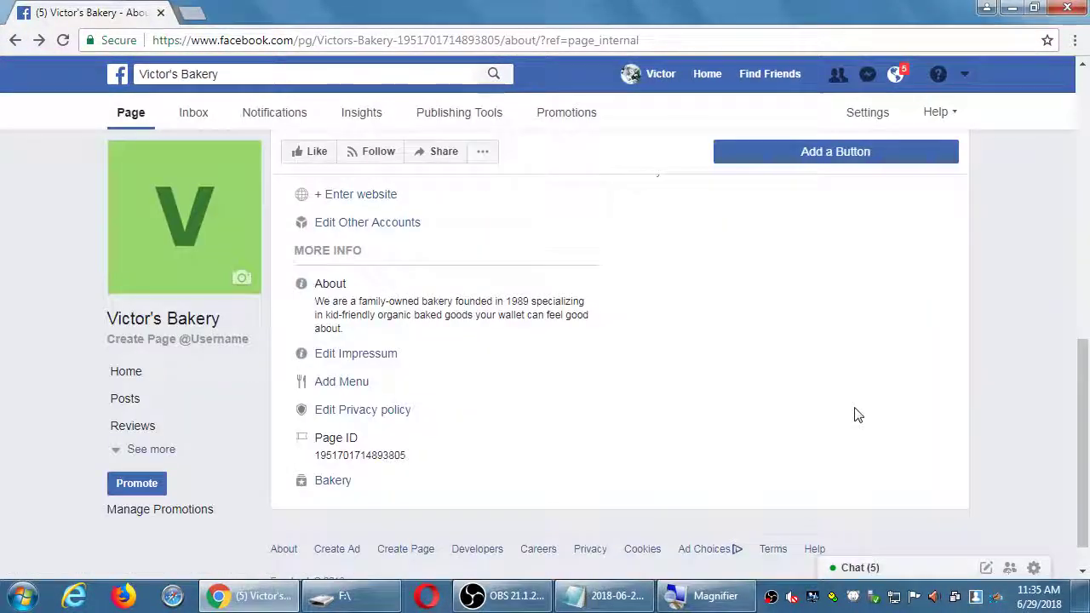
{"action": "left_click", "coordinate": [876, 115]}
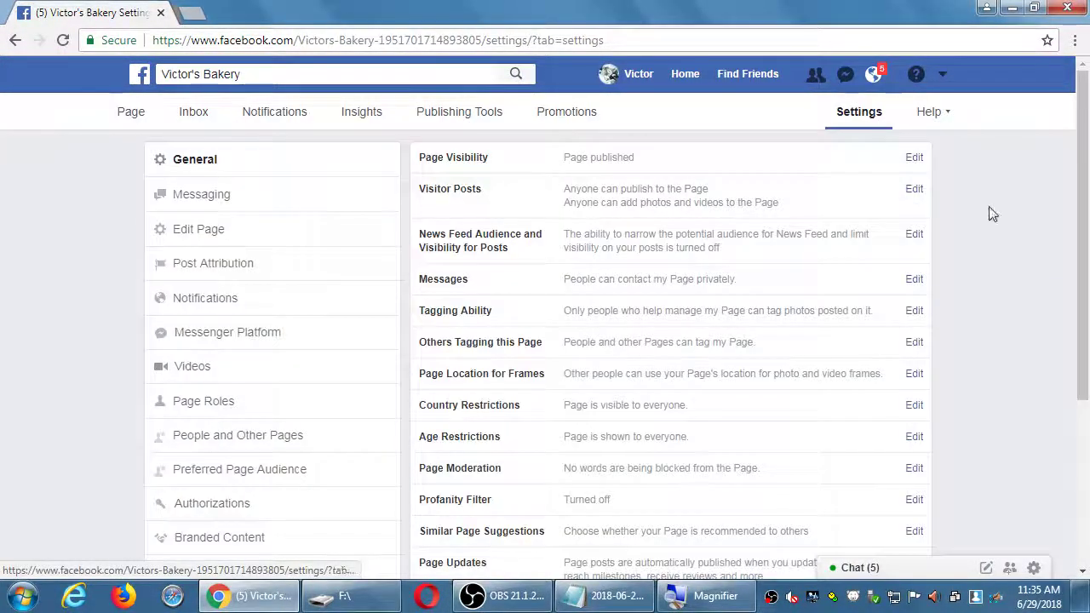
{"action": "scroll", "coordinate": [1004, 221], "scroll_direction": "down", "scroll_amount": 3}
{"action": "scroll", "coordinate": [1009, 235], "scroll_direction": "up", "scroll_amount": 1}
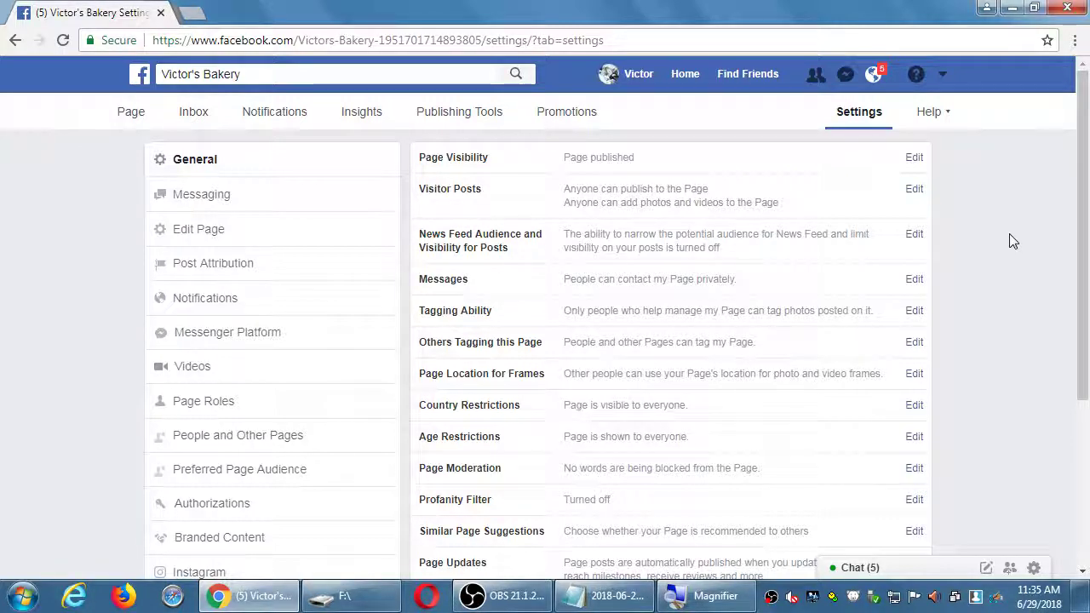
- Open the Comment Ranking setting, read the explanation of showing most relevant comments by default, and cancel without changing it
{"action": "scroll", "coordinate": [462, 499], "scroll_direction": "down", "scroll_amount": 3}
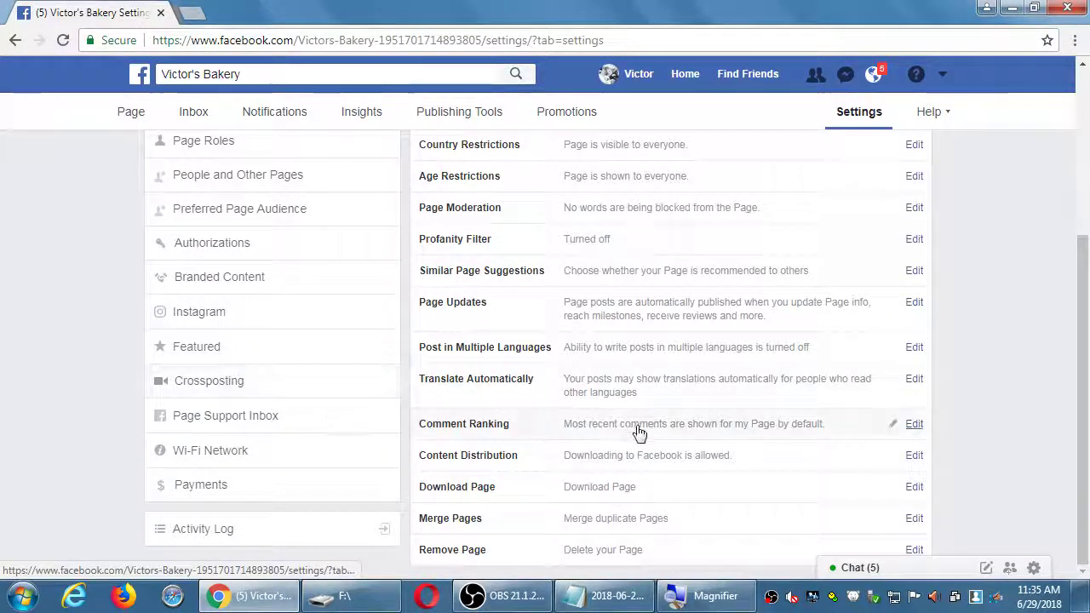
{"action": "left_click", "coordinate": [913, 424]}
{"action": "scroll", "coordinate": [928, 441], "scroll_direction": "down", "scroll_amount": 1}
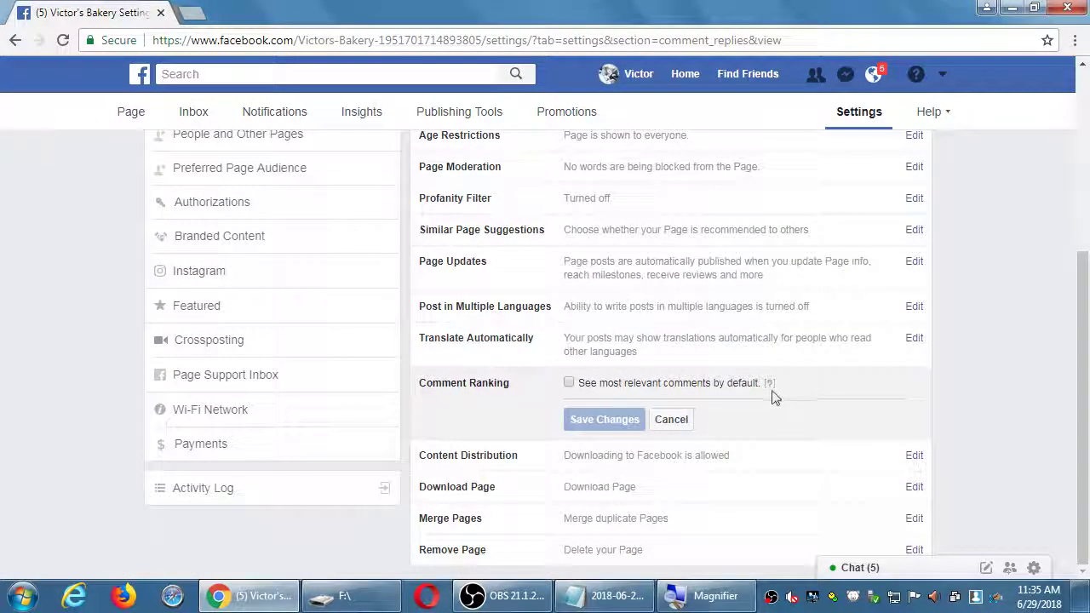
{"action": "mouse_move", "coordinate": [770, 385]}
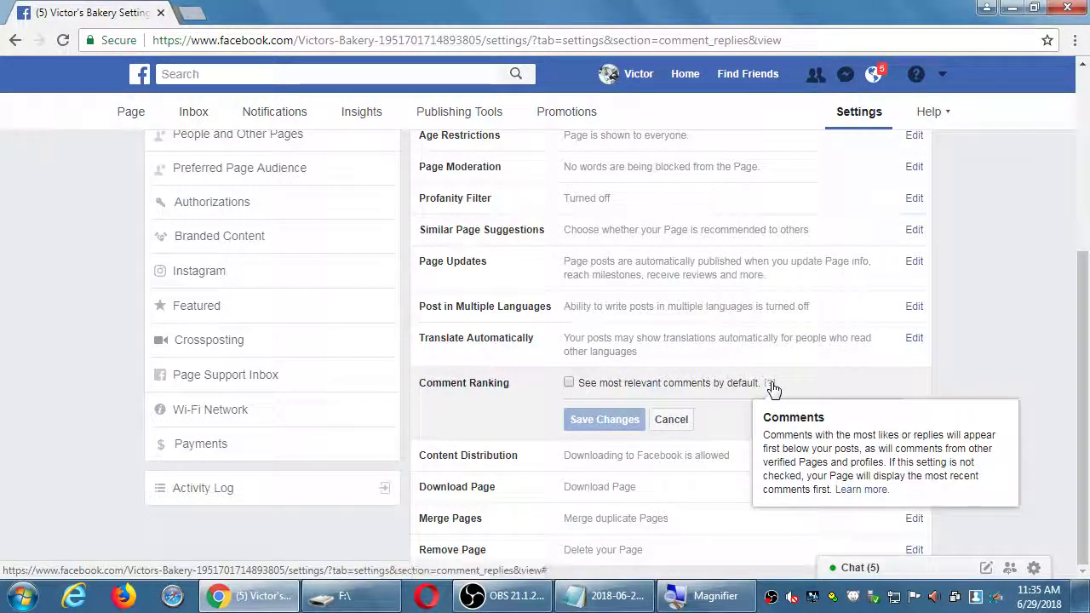
{"action": "left_click", "coordinate": [671, 419]}
{"action": "scroll", "coordinate": [908, 412], "scroll_direction": "up", "scroll_amount": 3}
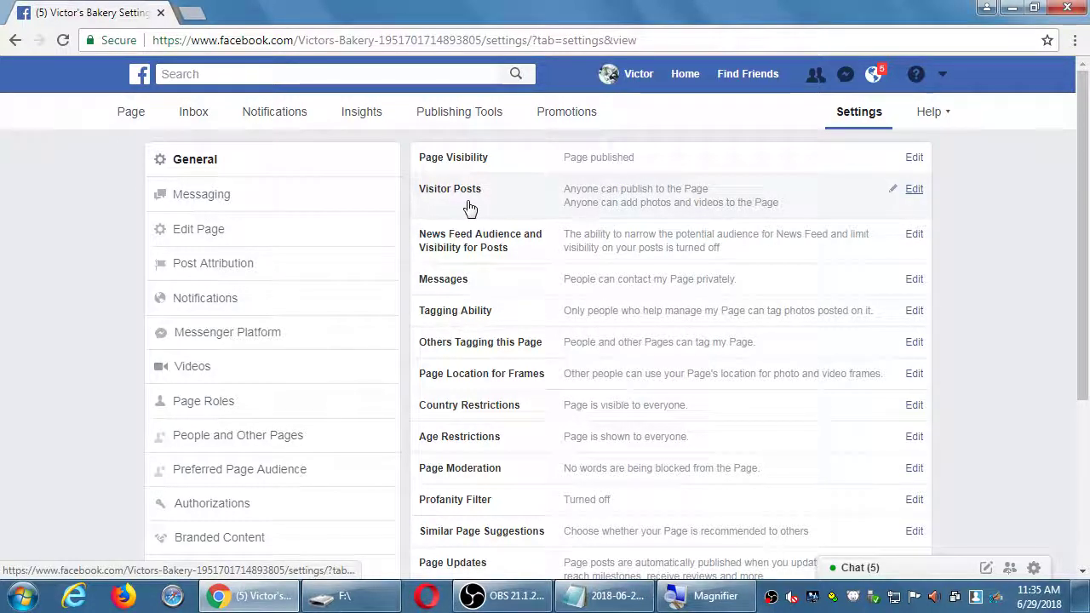
- Open the Visitor Posts setting and select "Disable posts by other people on the Page"
{"action": "key", "text": "super+plus"}
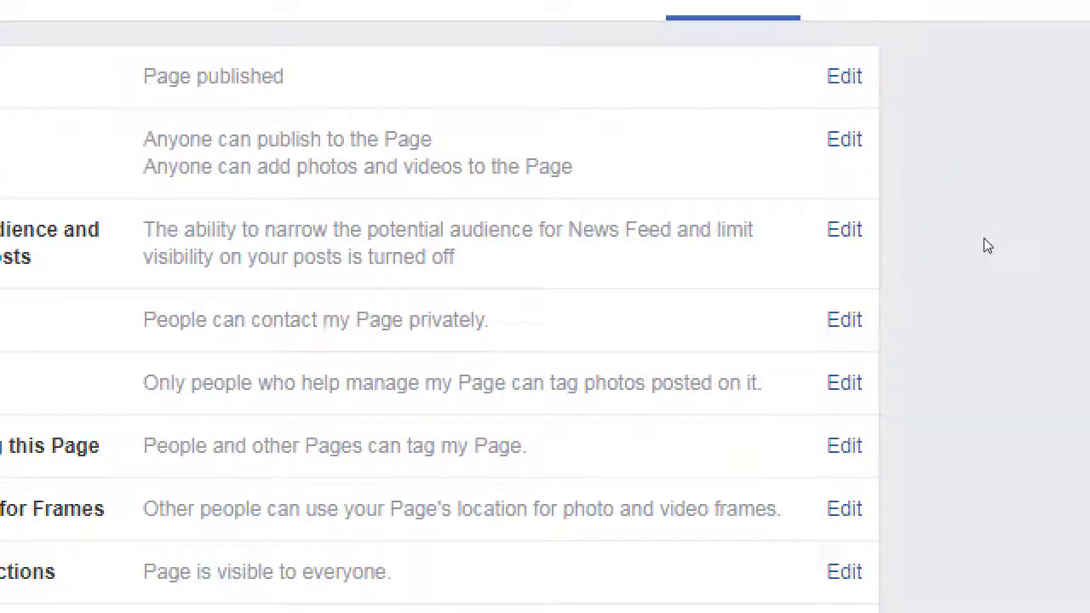
{"action": "key", "text": "super+minus"}
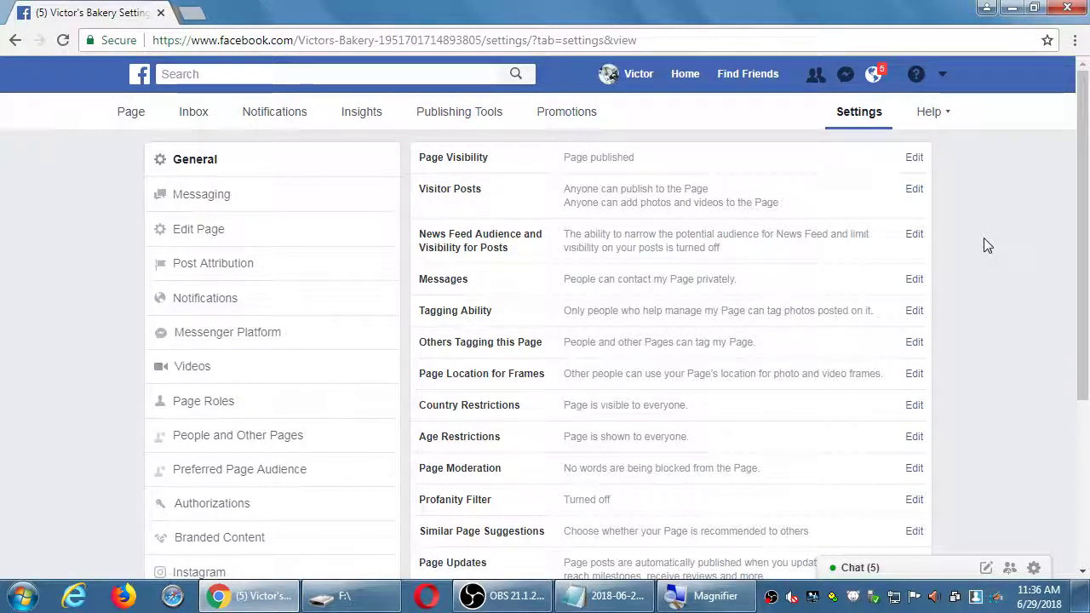
{"action": "left_click", "coordinate": [913, 191]}
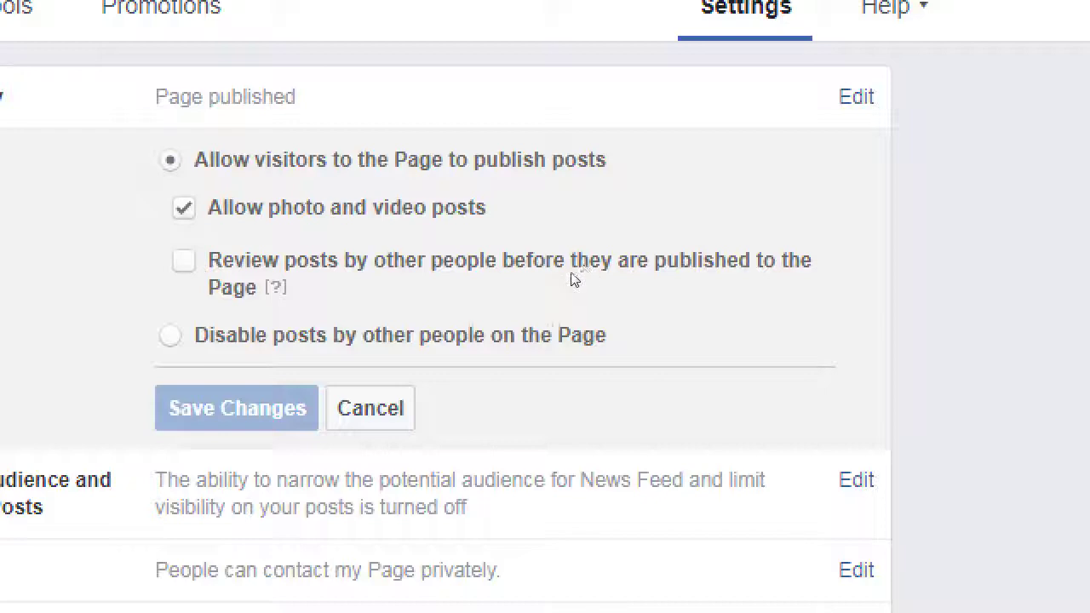
{"action": "key", "text": "Down"}
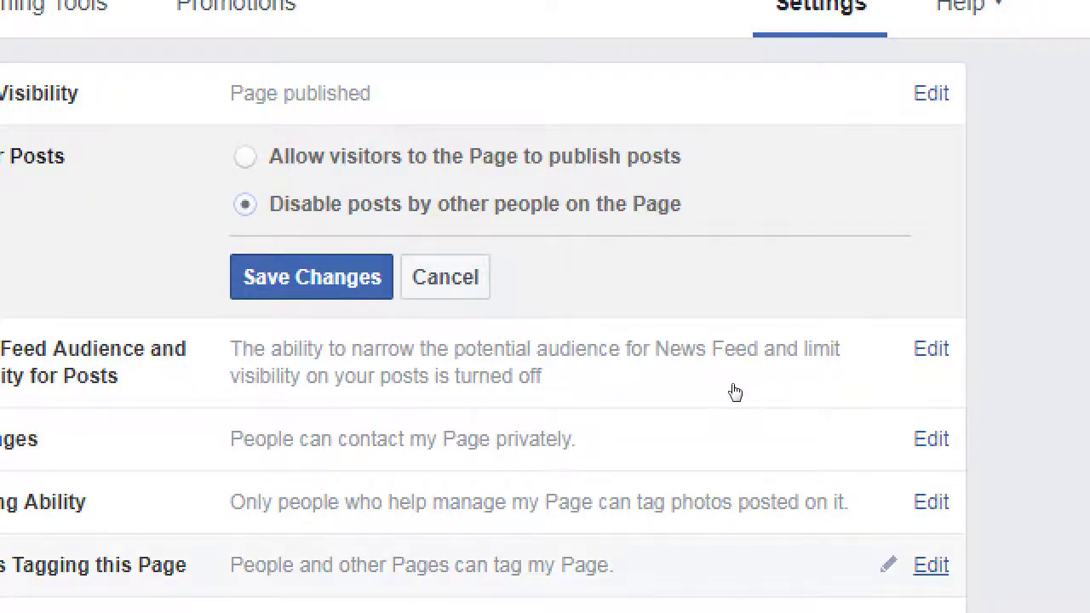
- Switch to the Notepad notes and add the heading "Two Styles of Social Media" below the to-do list
{"action": "key", "text": "alt+Tab"}
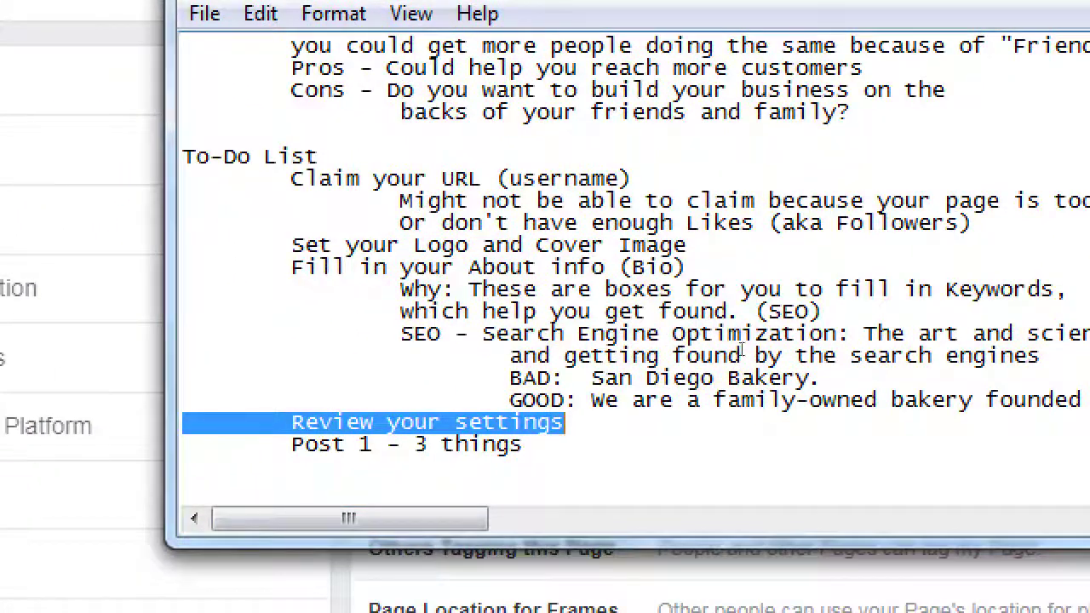
{"action": "key", "text": "ctrl+End"}
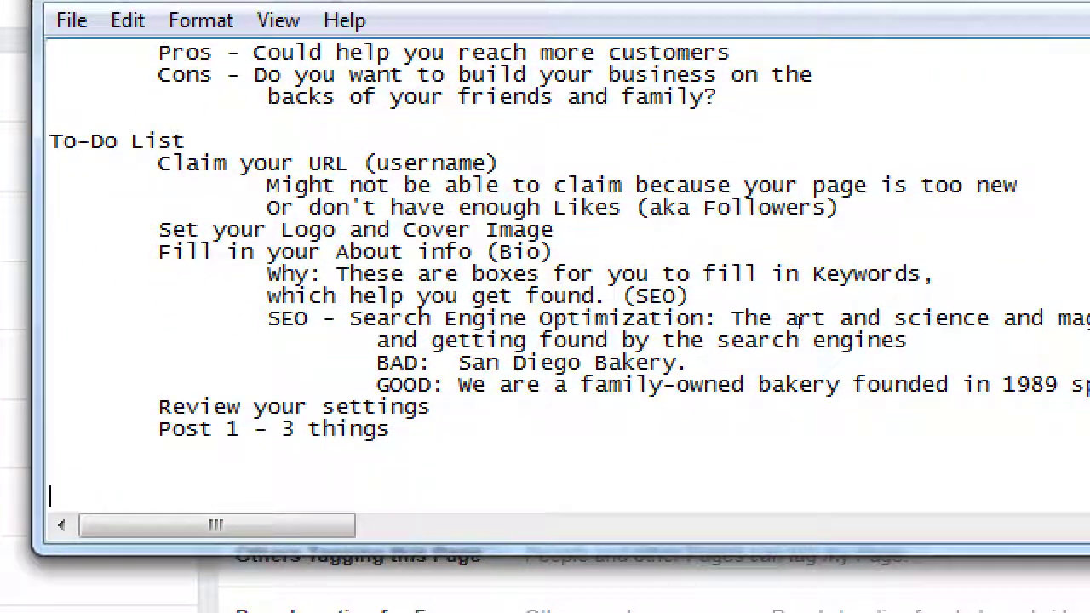
{"action": "scroll", "coordinate": [798, 322], "scroll_direction": "down", "scroll_amount": 1}
{"action": "type", "text": "Two"}
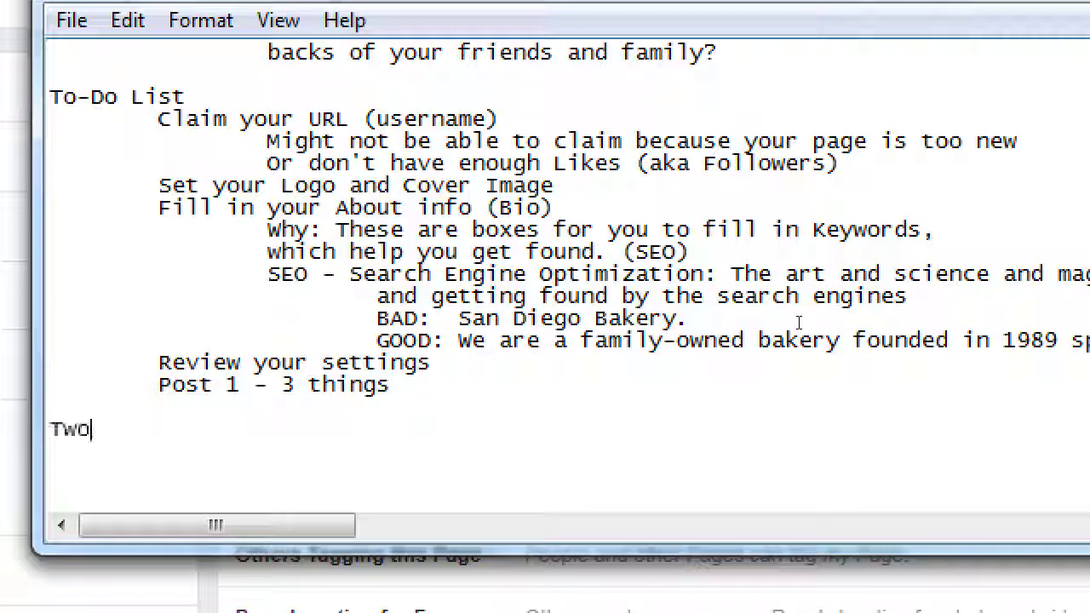
{"action": "type", "text": " Styles of Soci8a"}
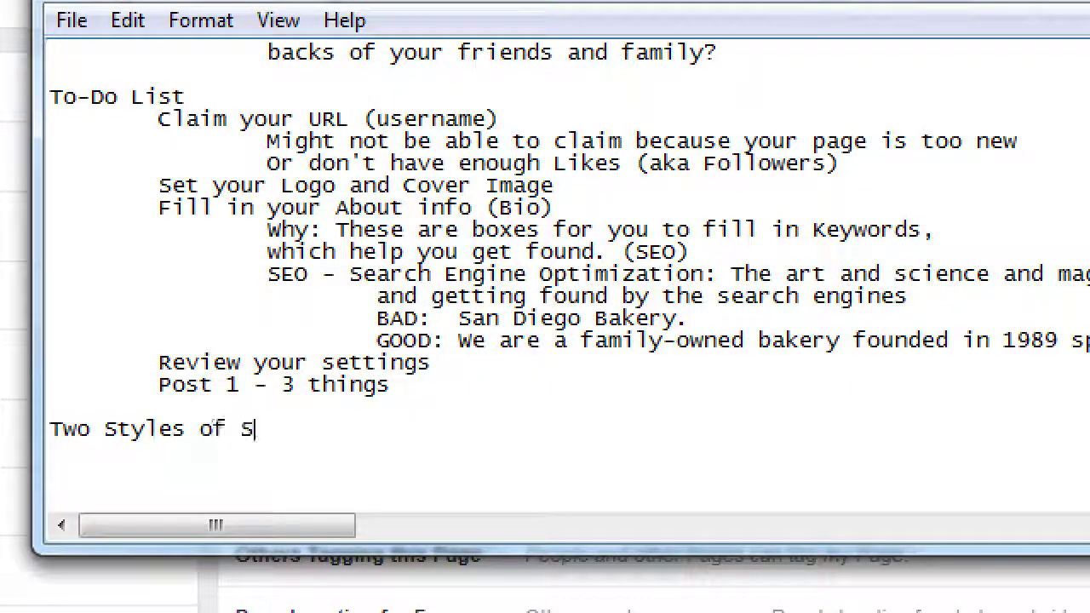
{"action": "key", "text": "BackSpace"}
{"action": "key", "text": "BackSpace"}
{"action": "type", "text": "al Media"}
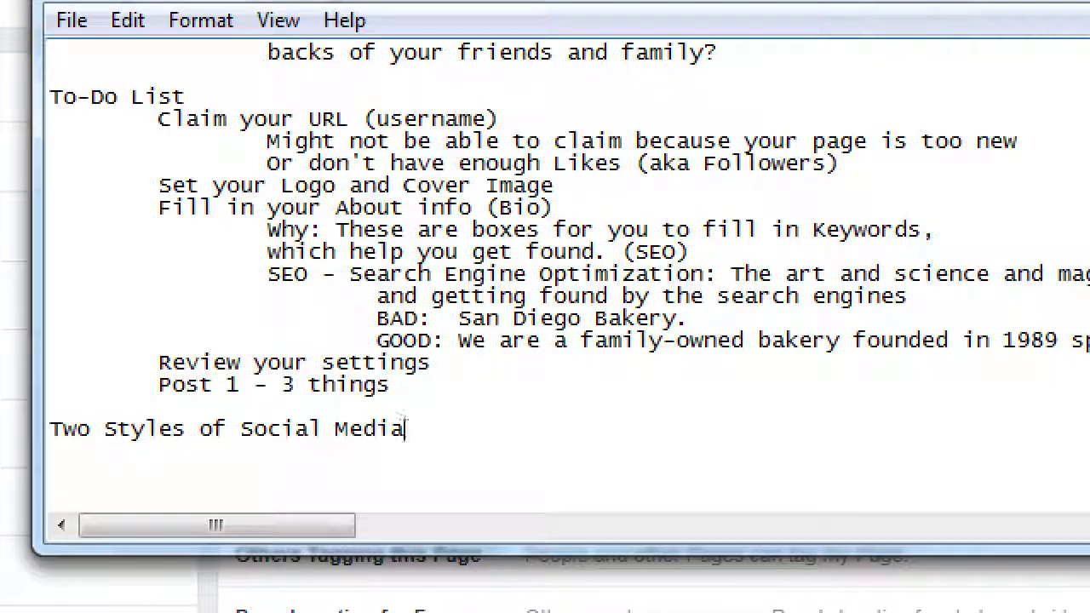
- List "Monologue" and "Dialog" as indented items under the "Two Styles of Social Media" heading
{"action": "key", "text": "Return"}
{"action": "key", "text": "Tab"}
{"action": "type", "text": "Monolog"}
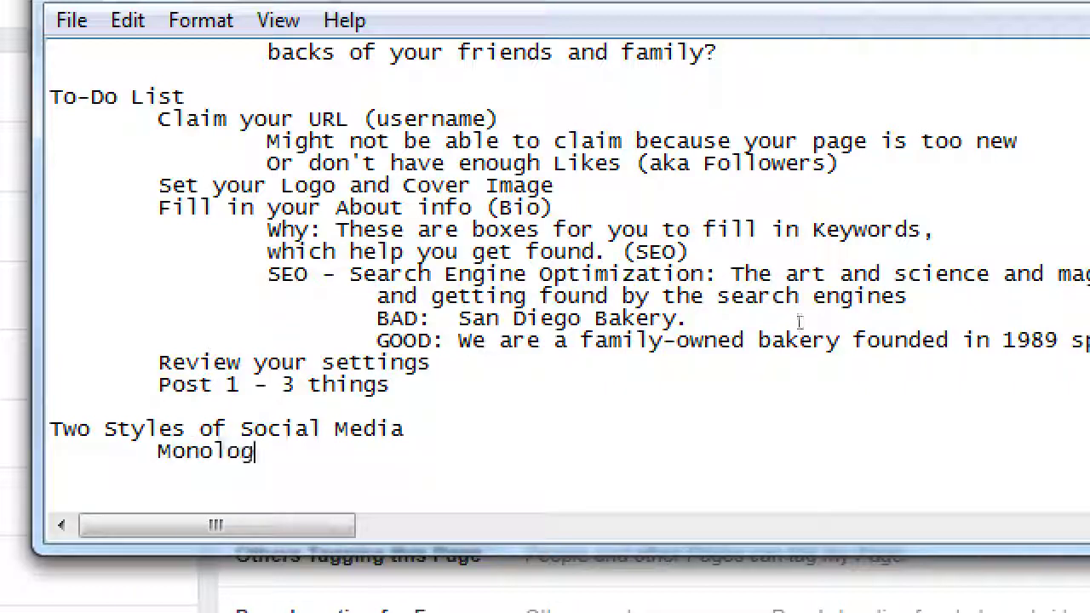
{"action": "key", "text": "Return"}
{"action": "key", "text": "Tab"}
{"action": "type", "text": "Da"}
{"action": "key", "text": "BackSpace"}
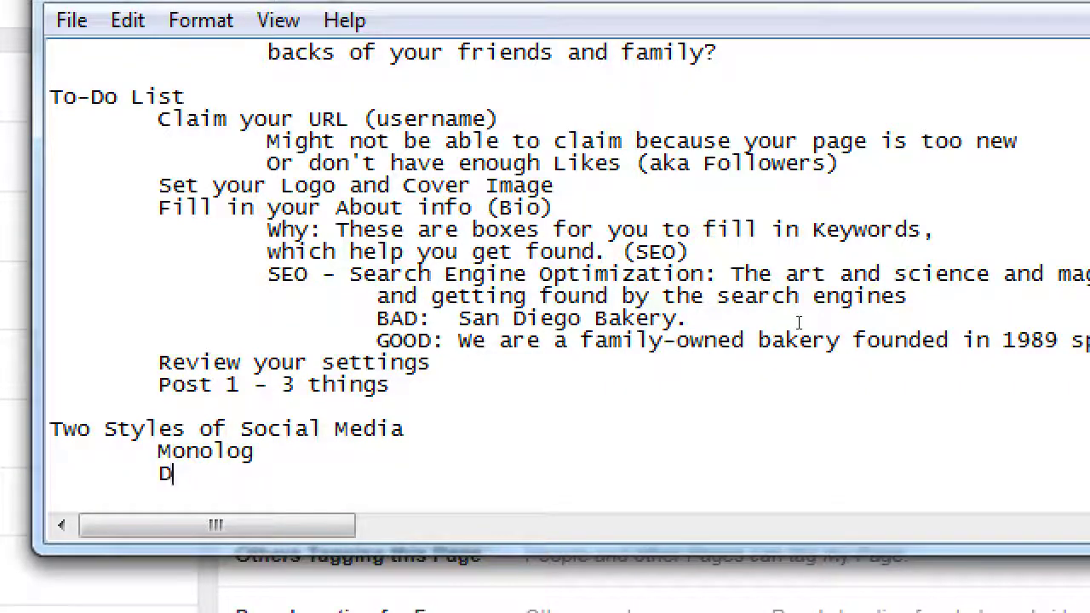
{"action": "type", "text": "ialogue"}
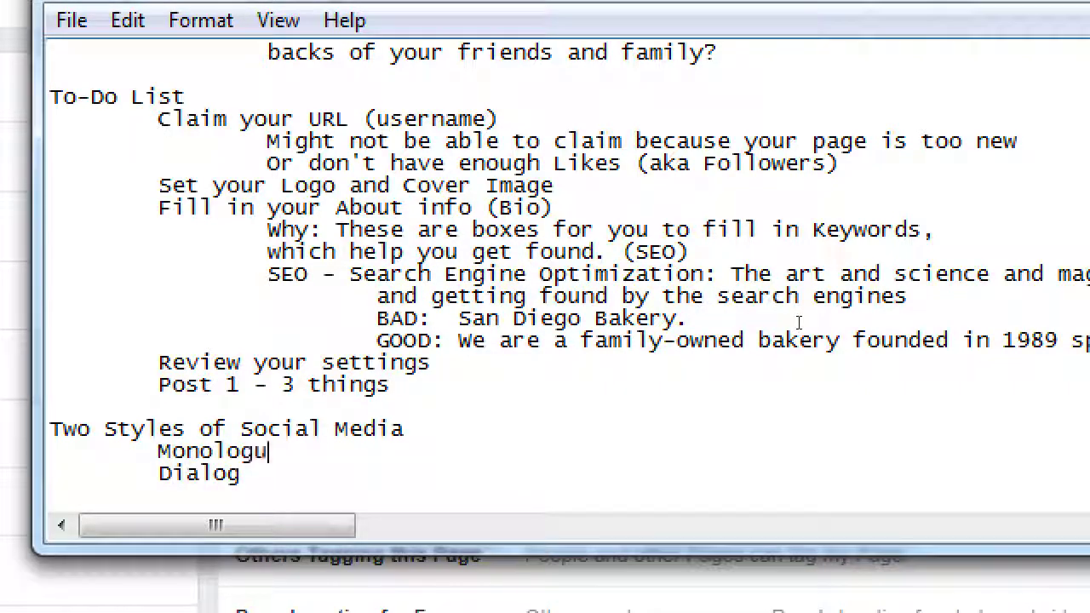
{"action": "key", "text": "Down"}
{"action": "type", "text": "ue"}
{"action": "key", "text": "BackSpace"}
{"action": "key", "text": "BackSpace"}
- Describe Monologue as "- One way communication" and indent after Dialog to align its description
{"action": "key", "text": "Up"}
{"action": "key", "text": "End"}
{"action": "key", "text": "Tab"}
{"action": "type", "text": "- "}
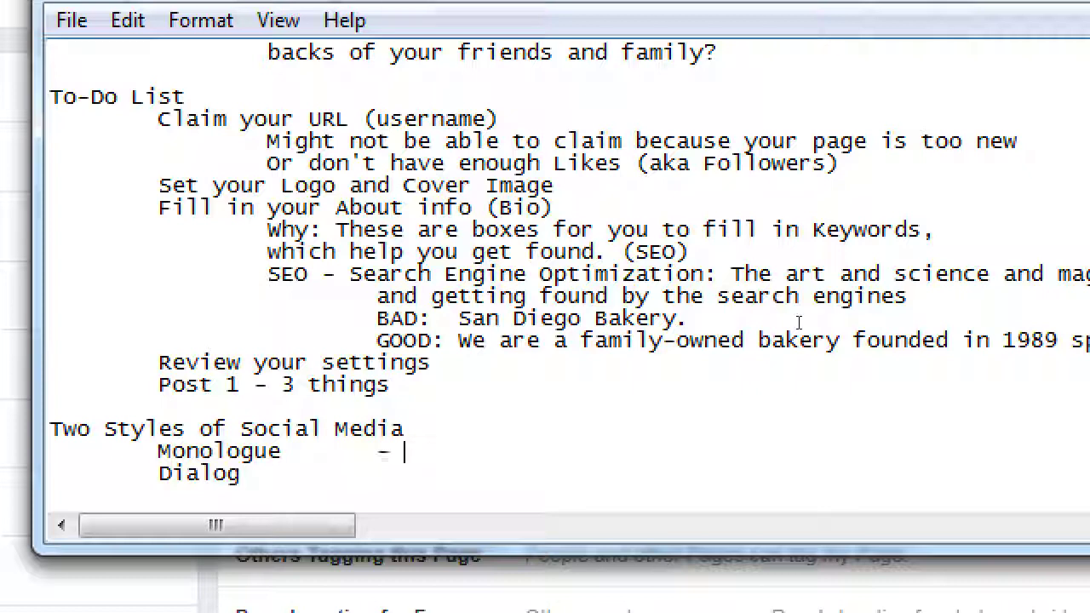
{"action": "type", "text": "Mono"}
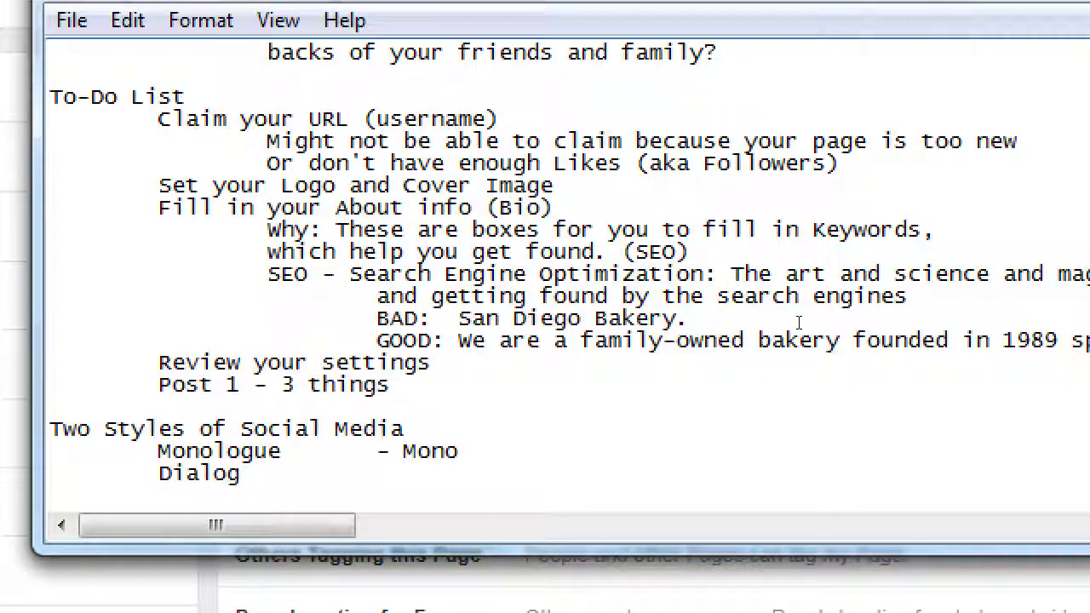
{"action": "key", "text": "BackSpace"}
{"action": "key", "text": "BackSpace"}
{"action": "key", "text": "BackSpace"}
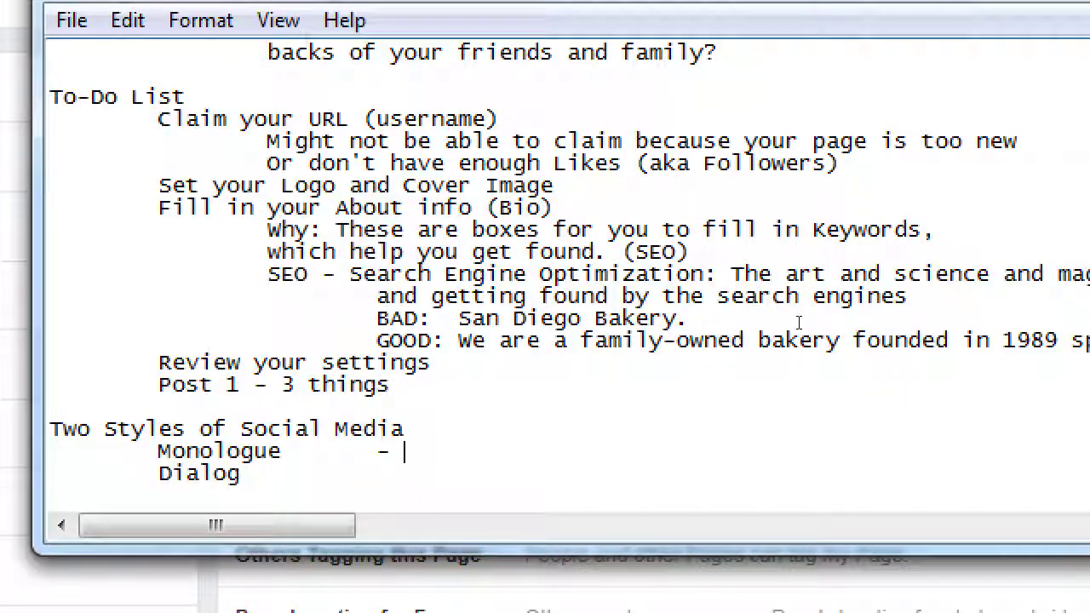
{"action": "type", "text": "One way communication \tDialog\t\t"}
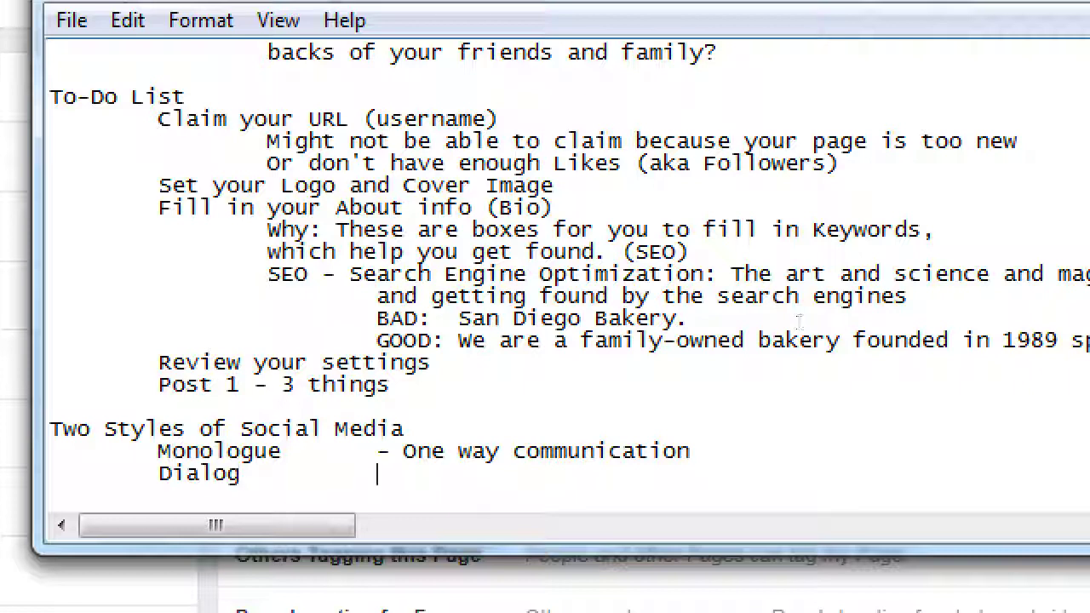
- Describe Dialog as "- Multi-way communication" and leave blank space below it
{"action": "type", "text": "-"}
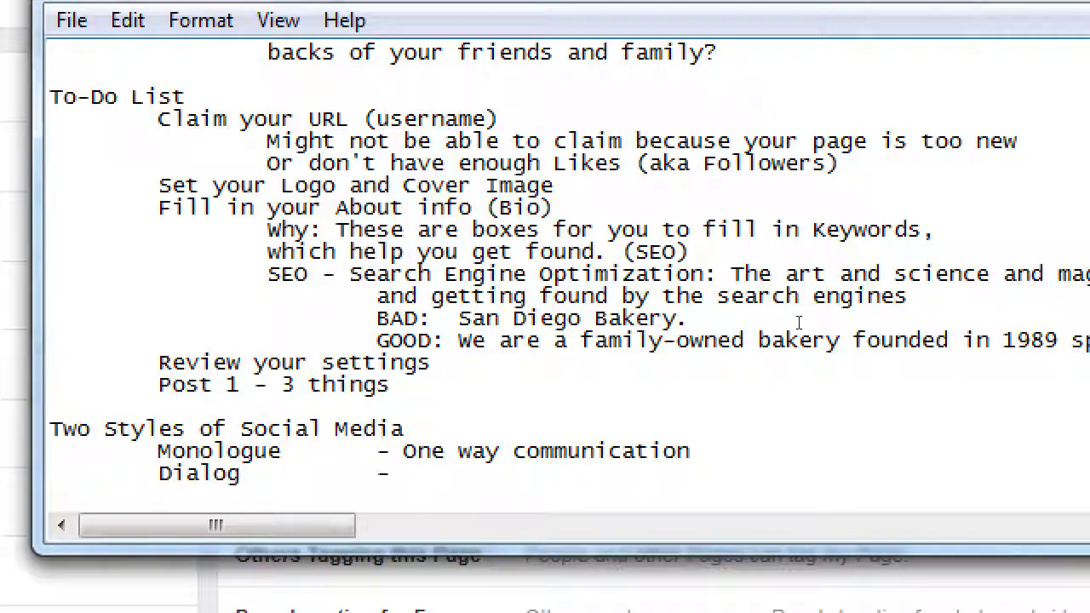
{"action": "type", "text": "Multi-way com"}
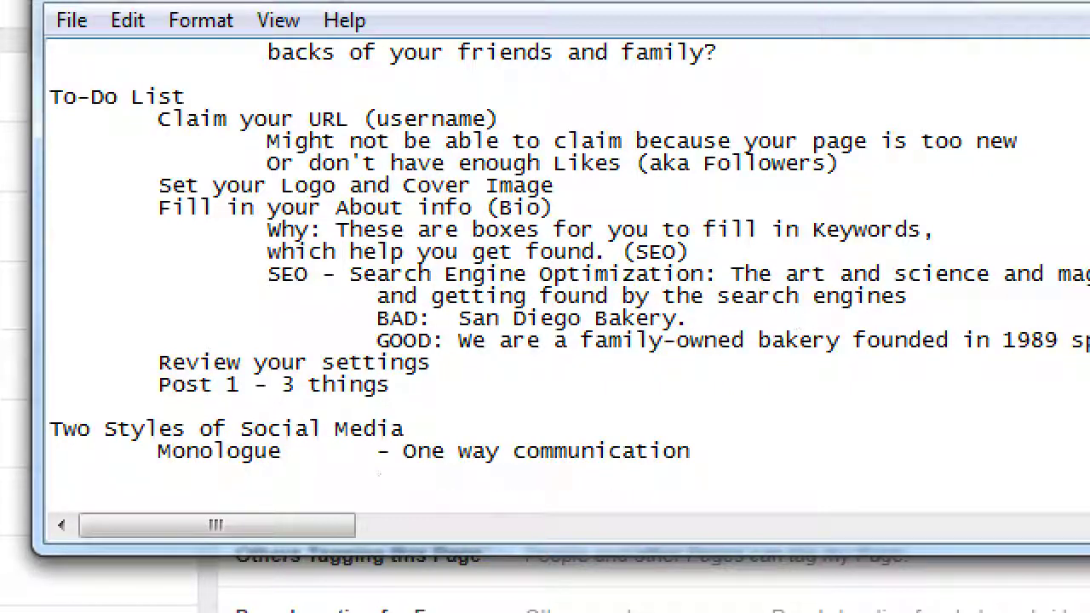
{"action": "type", "text": "munication"}
{"action": "key", "text": "Return"}
{"action": "key", "text": "Return"}
{"action": "key", "text": "Return"}
{"action": "key", "text": "Return"}
{"action": "key", "text": "Return"}
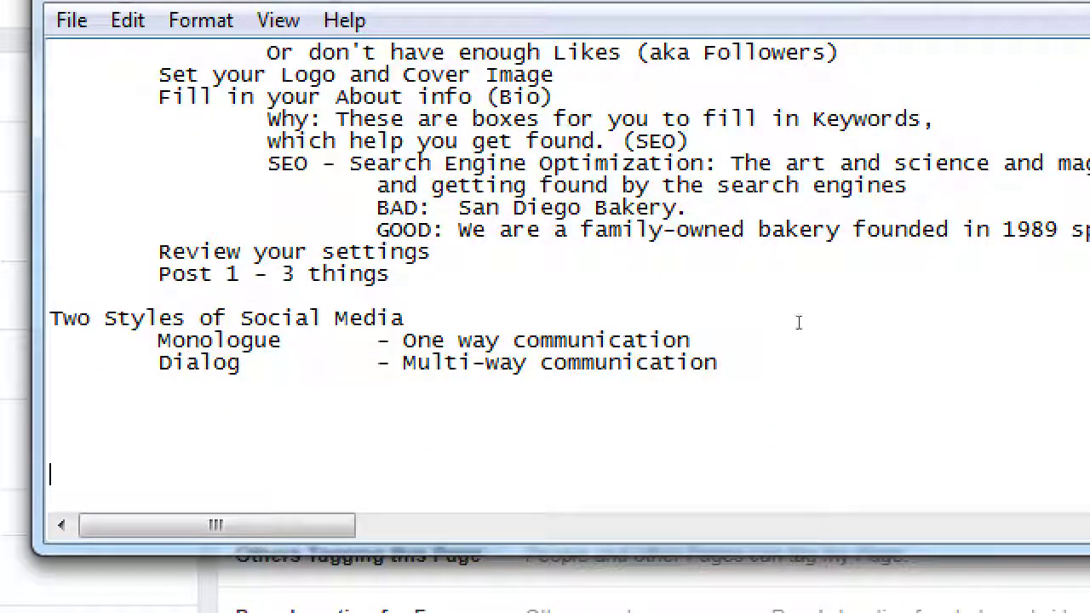
{"action": "key", "text": "BackSpace"}
{"action": "key", "text": "BackSpace"}
{"action": "key", "text": "BackSpace"}
{"action": "key", "text": "BackSpace"}
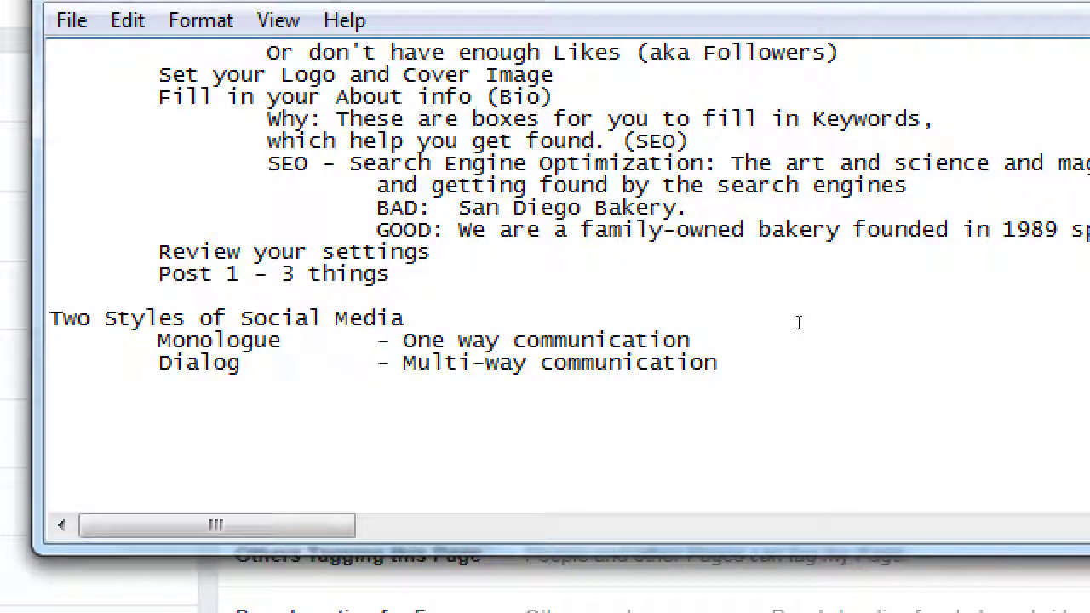
- Insert the indented line "You post on the networks and don't reply to users" below the Monologue description
{"action": "key", "text": "Up"}
{"action": "key", "text": "End"}
{"action": "key", "text": "Return"}
{"action": "key", "text": "Tab"}
{"action": "key", "text": "Tab"}
{"action": "key", "text": "Tab"}
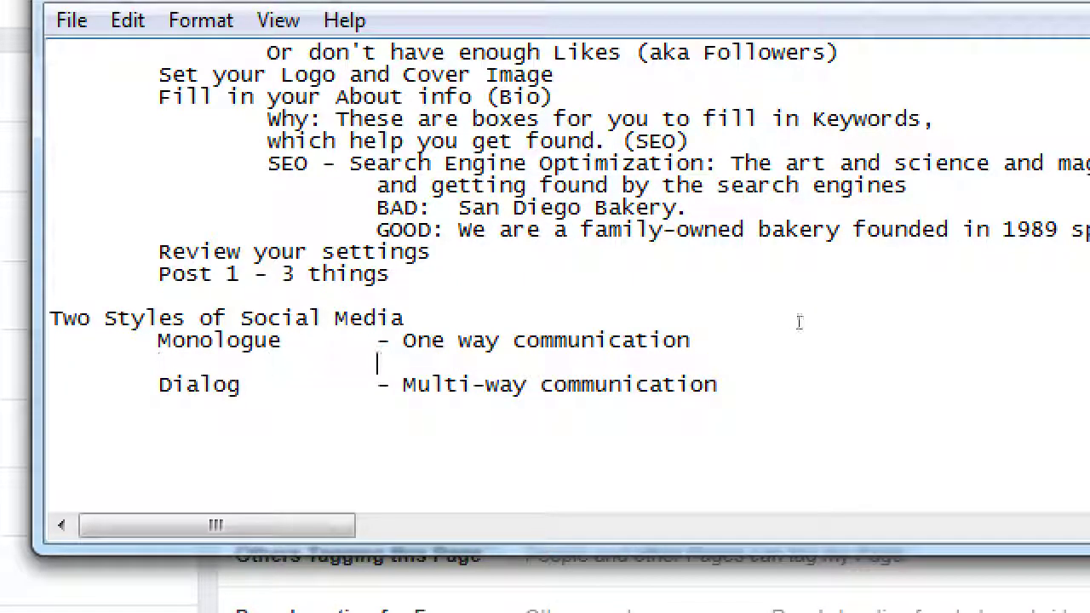
{"action": "type", "text": "You post on th"}
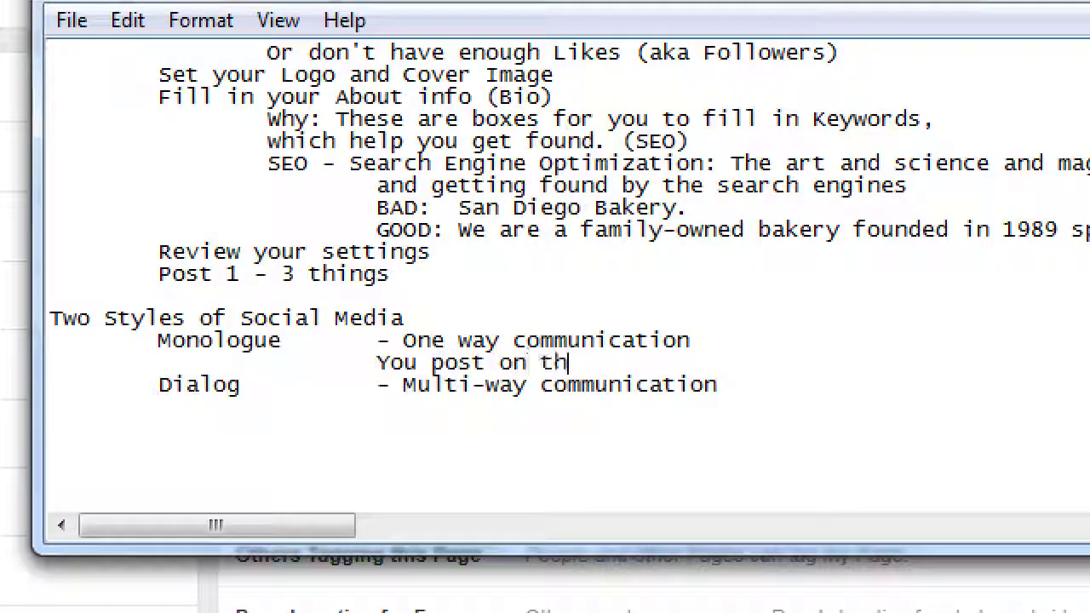
{"action": "type", "text": "e networks and d"}
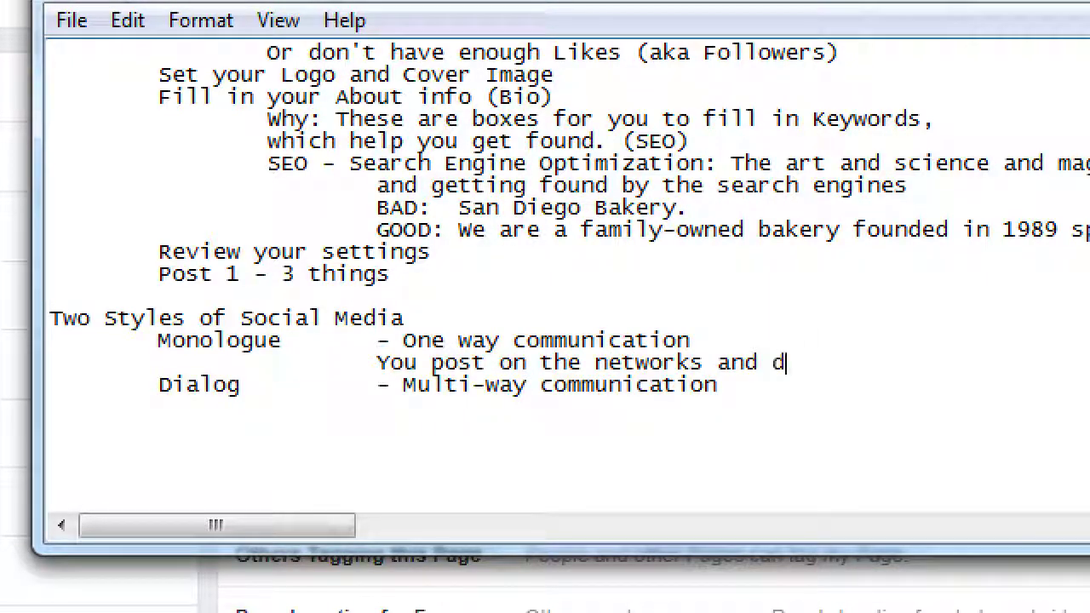
{"action": "type", "text": "on't reply to "}
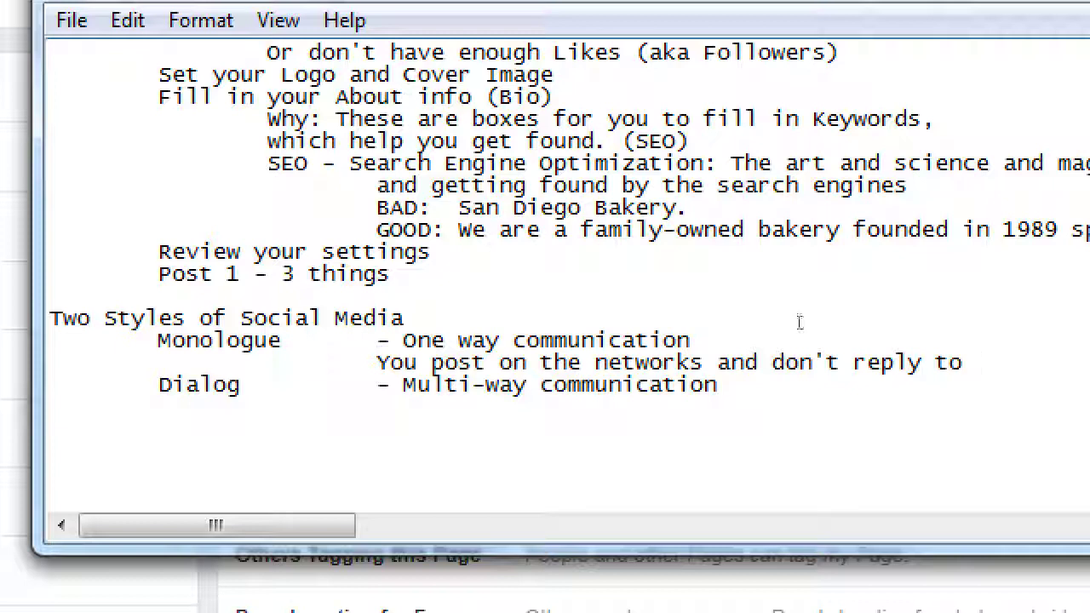
{"action": "type", "text": "users"}
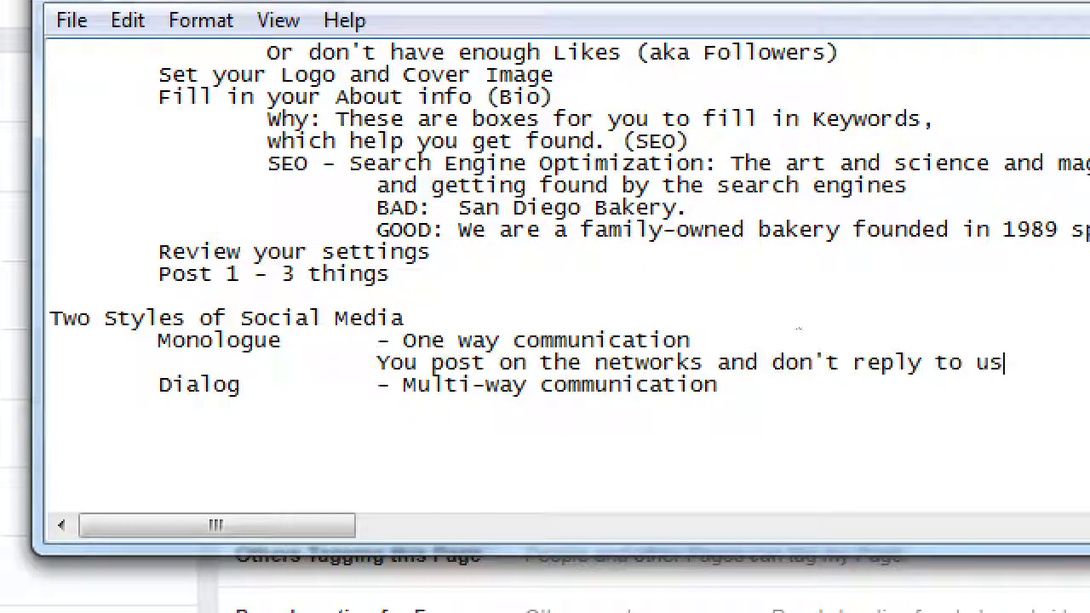
- Add the indented line "You don't engage with users/followers" below the existing Monologue notes
{"action": "key", "text": "Return"}
{"action": "key", "text": "Tab"}
{"action": "key", "text": "Tab"}
{"action": "key", "text": "Tab"}
{"action": "type", "text": "You "}
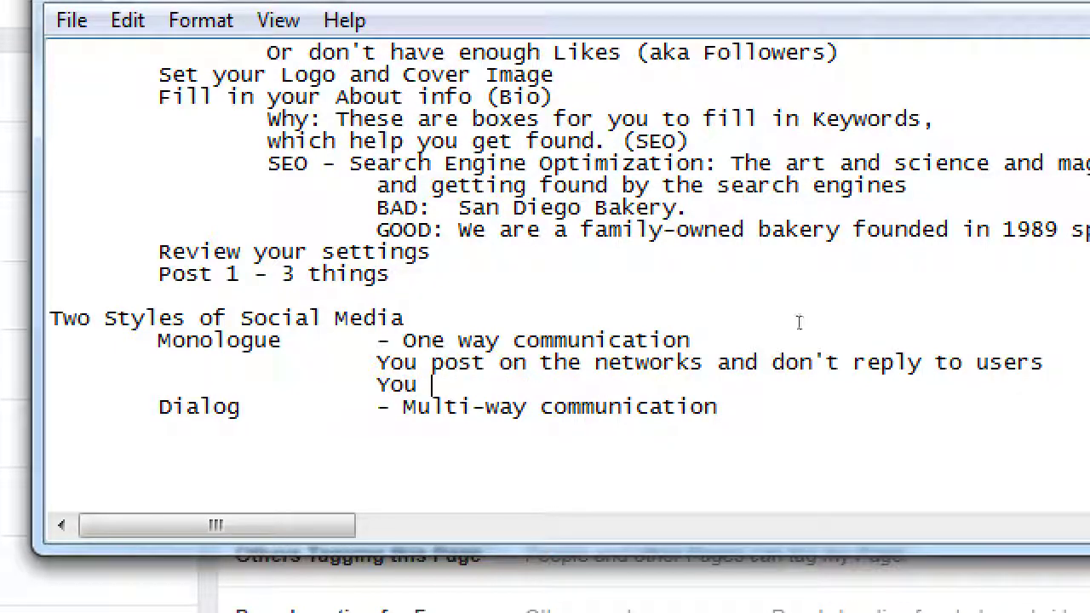
{"action": "type", "text": "don't engage with yours"}
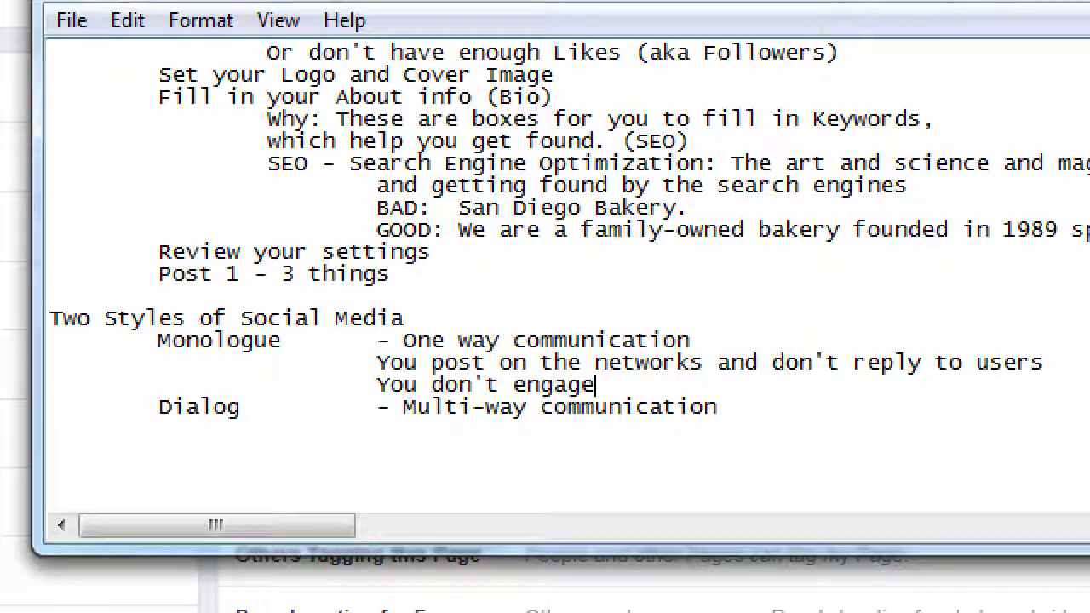
{"action": "key", "text": "BackSpace"}
{"action": "key", "text": "BackSpace"}
{"action": "key", "text": "BackSpace"}
{"action": "key", "text": "BackSpace"}
{"action": "key", "text": "BackSpace"}
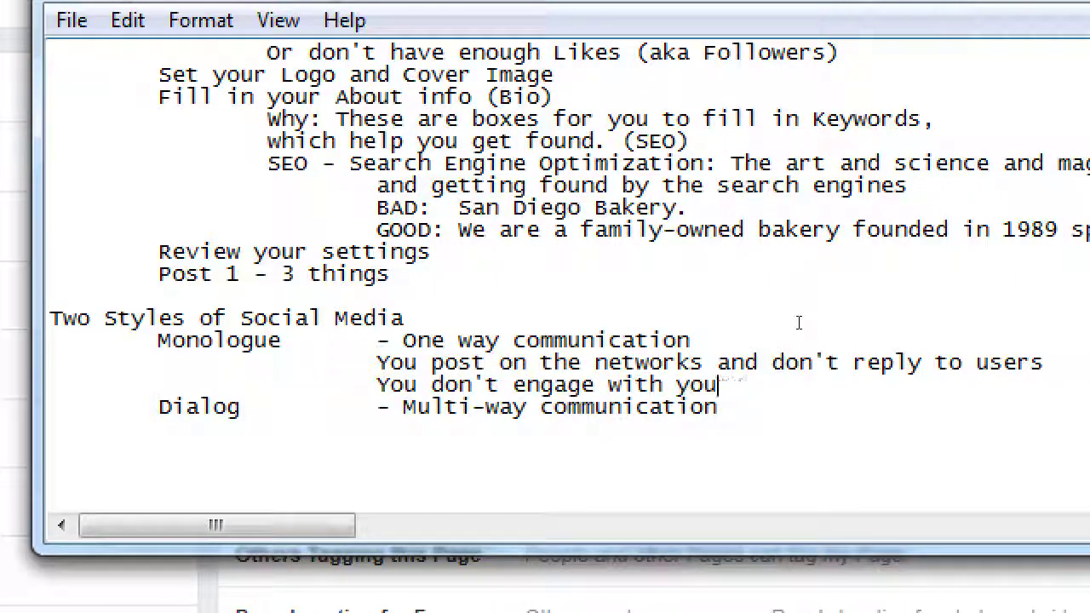
{"action": "type", "text": "usres"}
{"action": "key", "text": "BackSpace"}
{"action": "key", "text": "BackSpace"}
{"action": "key", "text": "BackSpace"}
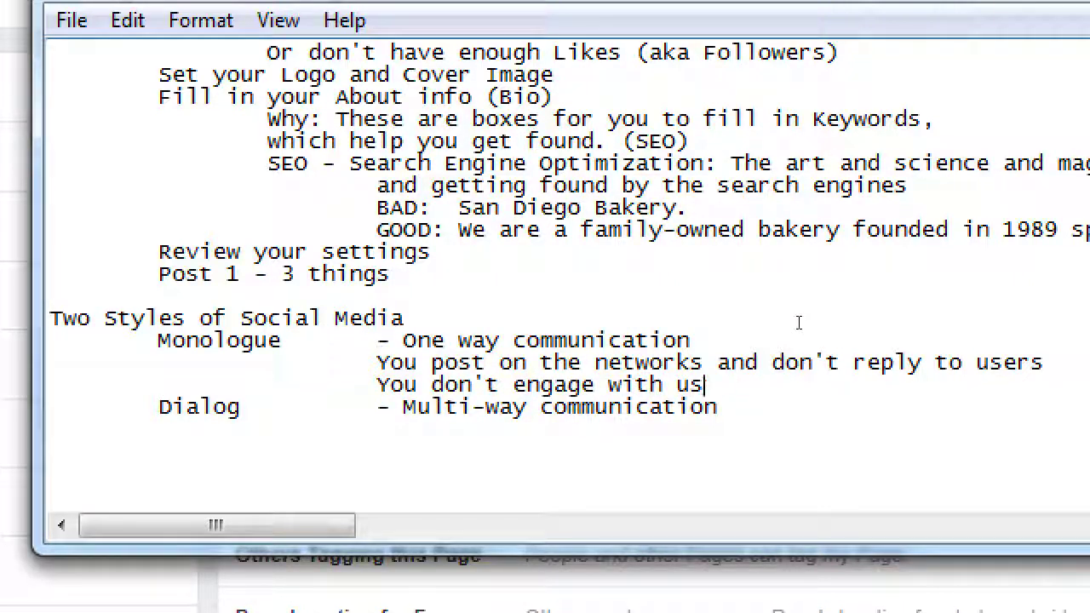
{"action": "type", "text": "ers/followers"}
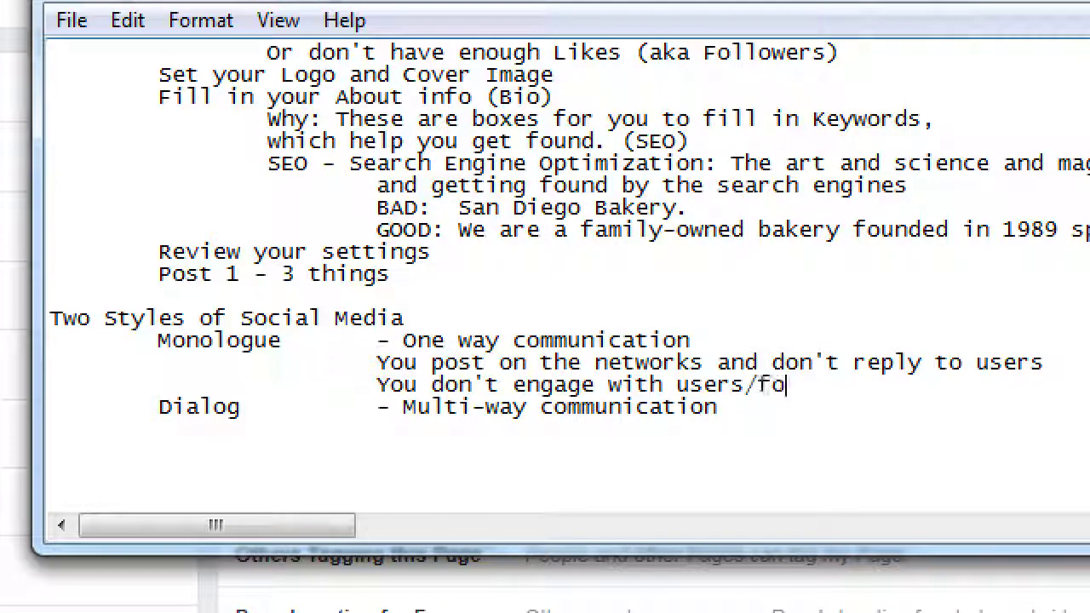
- Add the indented line "You only speak TO the users" as the last Monologue note
{"action": "key", "text": "Return"}
{"action": "key", "text": "Tab"}
{"action": "key", "text": "Tab"}
{"action": "key", "text": "Tab"}
{"action": "type", "text": "You"}
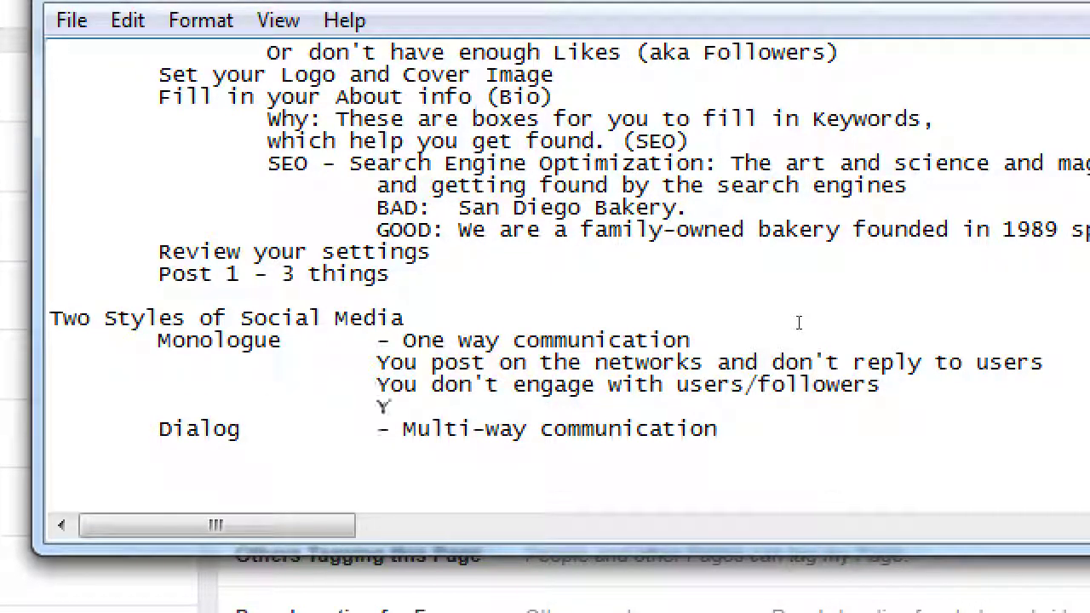
{"action": "type", "text": "nly speak TO "}
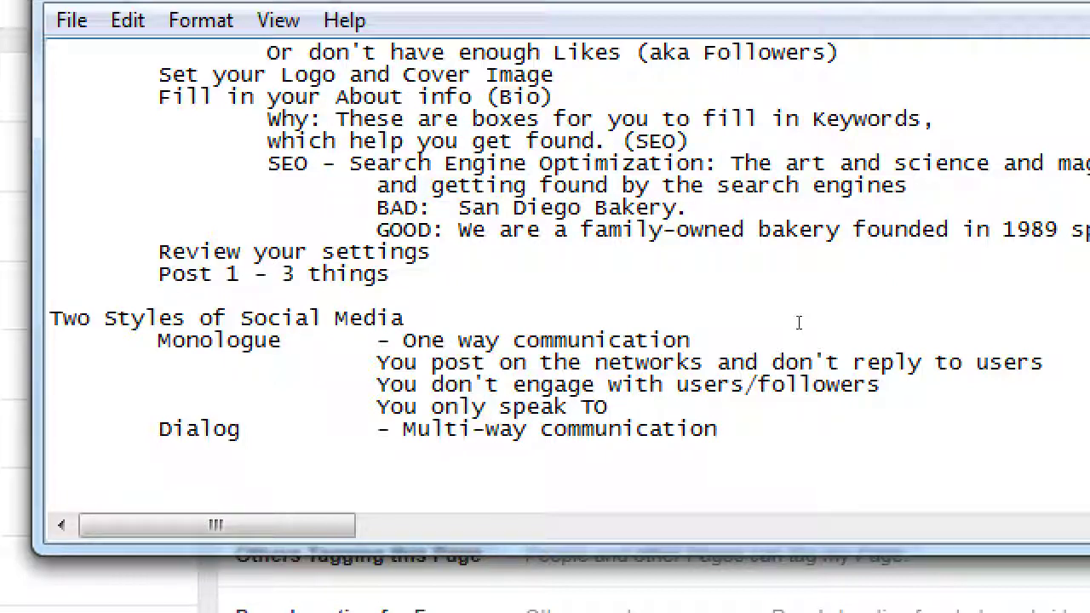
{"action": "type", "text": "the "}
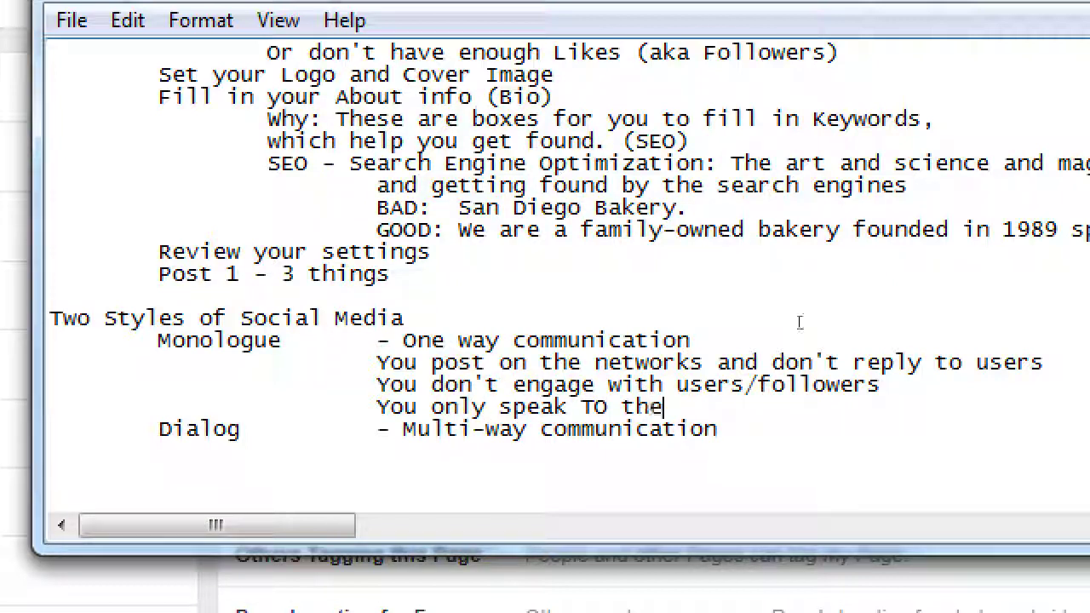
{"action": "type", "text": "users"}
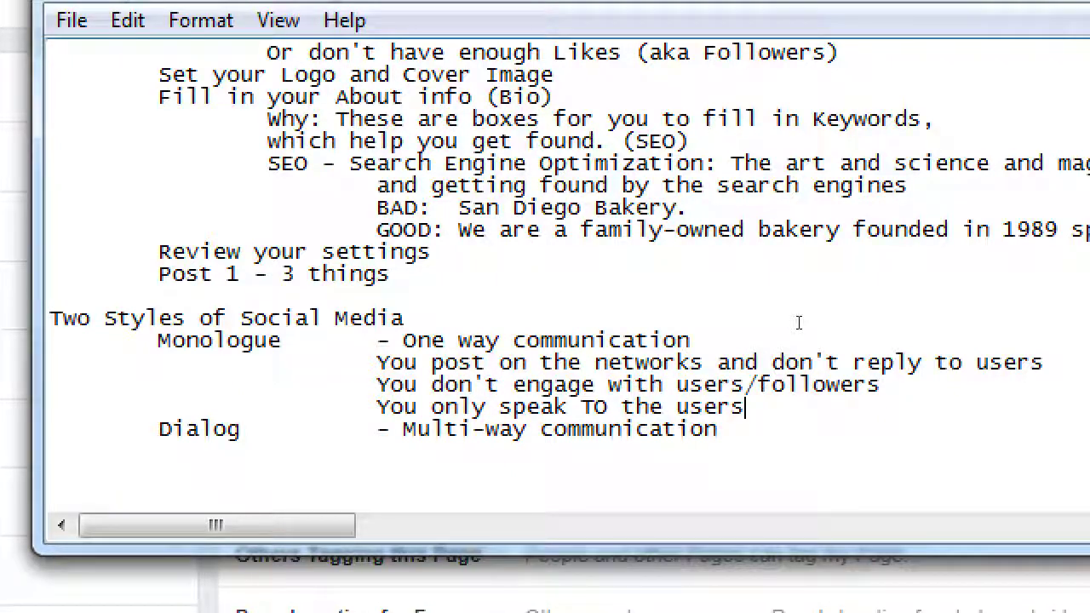
- Insert the indented line "You post and reply and followup and enage 'every'" below the Dialog description
{"action": "key", "text": "Down"}
{"action": "key", "text": "Return"}
{"action": "key", "text": "Tab"}
{"action": "key", "text": "Tab"}
{"action": "key", "text": "Tab"}
{"action": "type", "text": "You post and reply a"}
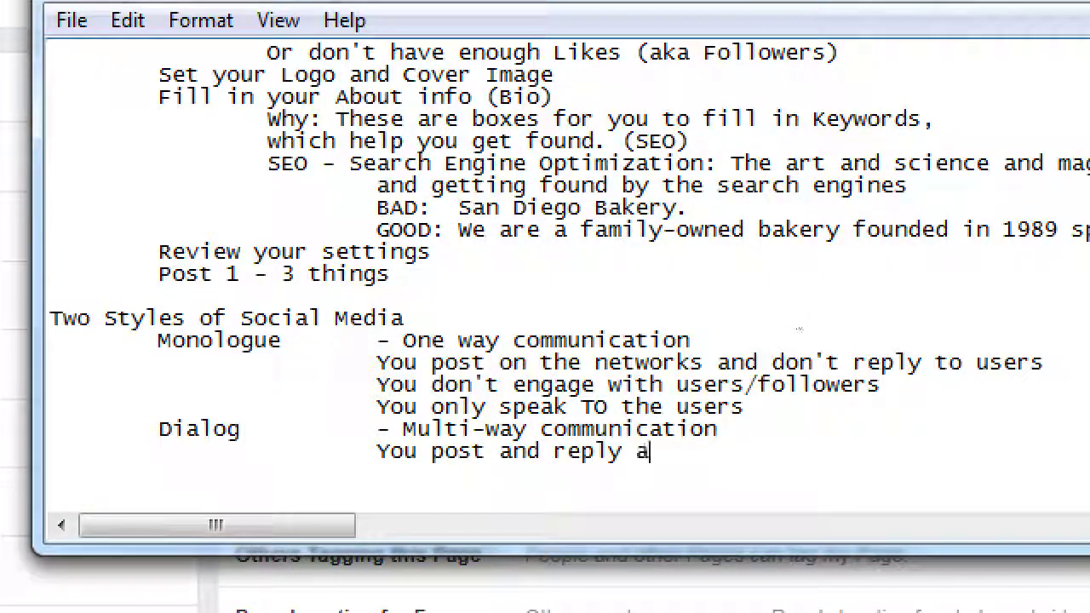
{"action": "type", "text": "nd follu"}
{"action": "key", "text": "BackSpace"}
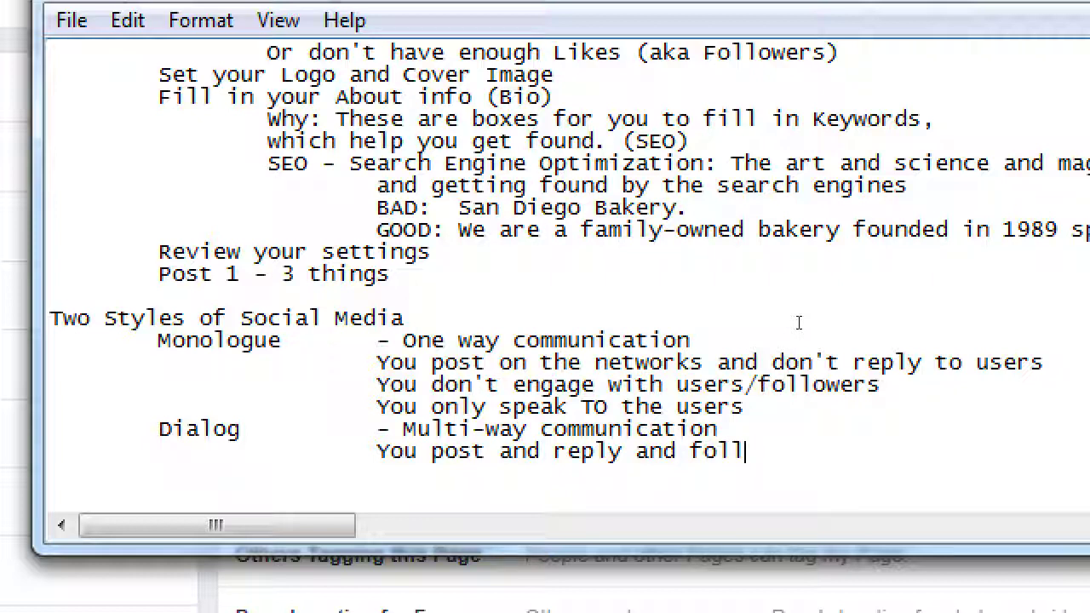
{"action": "type", "text": "owup and ena"}
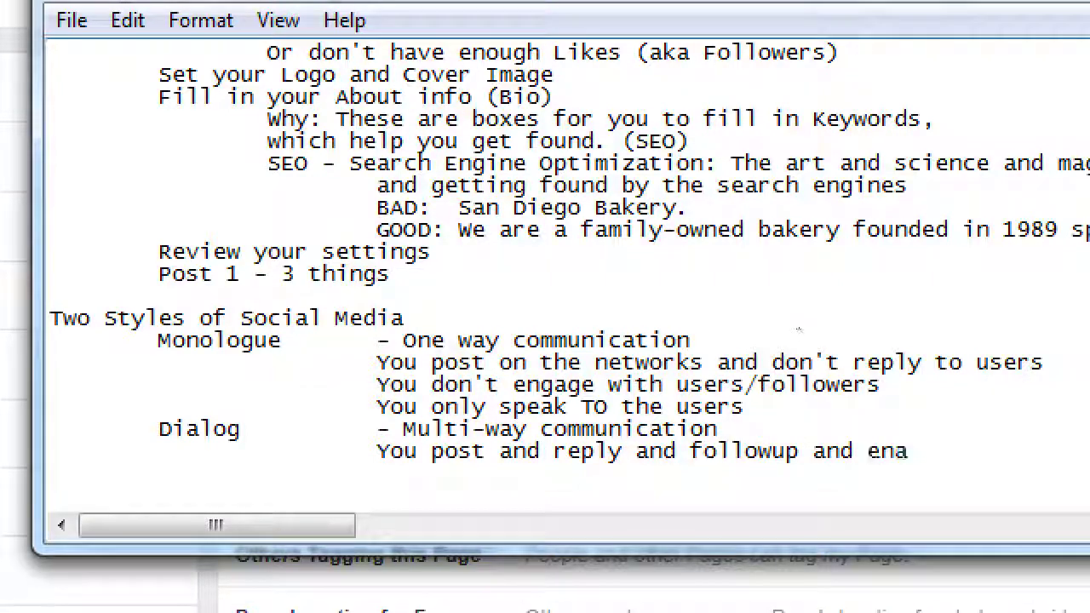
{"action": "type", "text": "ge every'"}
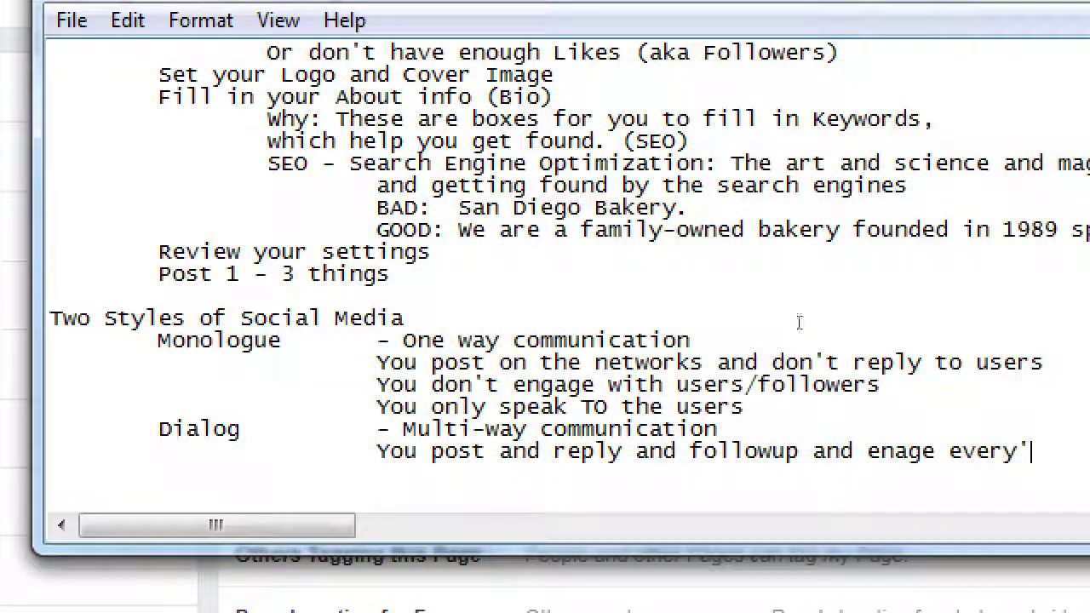
{"action": "key", "text": "ctrl+Left"}
{"action": "type", "text": "'"}
- Continue the Dialog note on an aligned second line with "user." followed by a leading "Y"
{"action": "key", "text": "End"}
{"action": "key", "text": "Return"}
{"action": "key", "text": "Tab"}
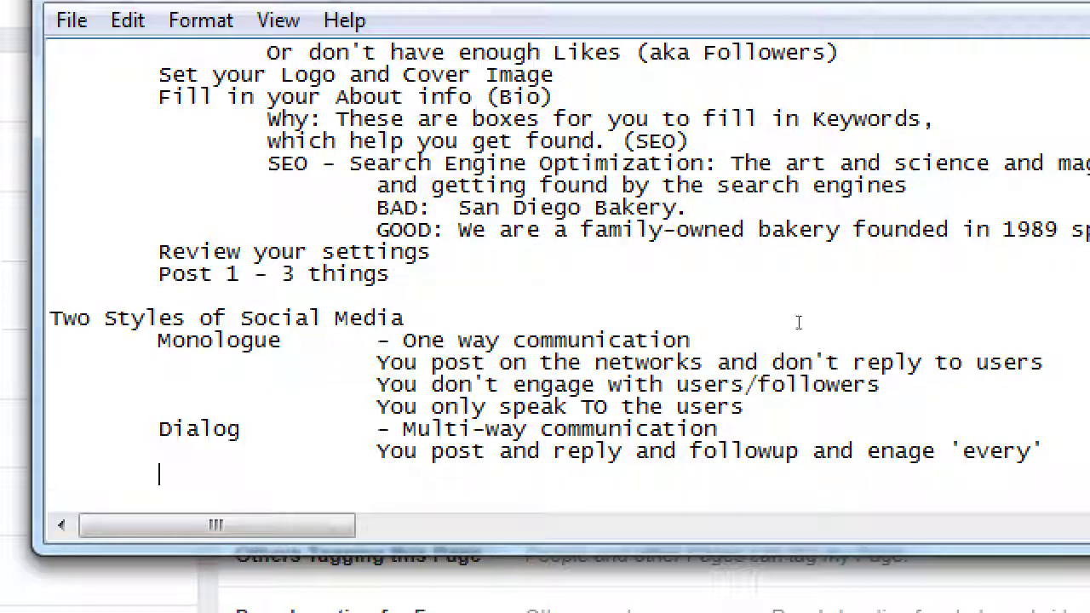
{"action": "key", "text": "Tab"}
{"action": "key", "text": "Tab"}
{"action": "type", "text": "user. "}
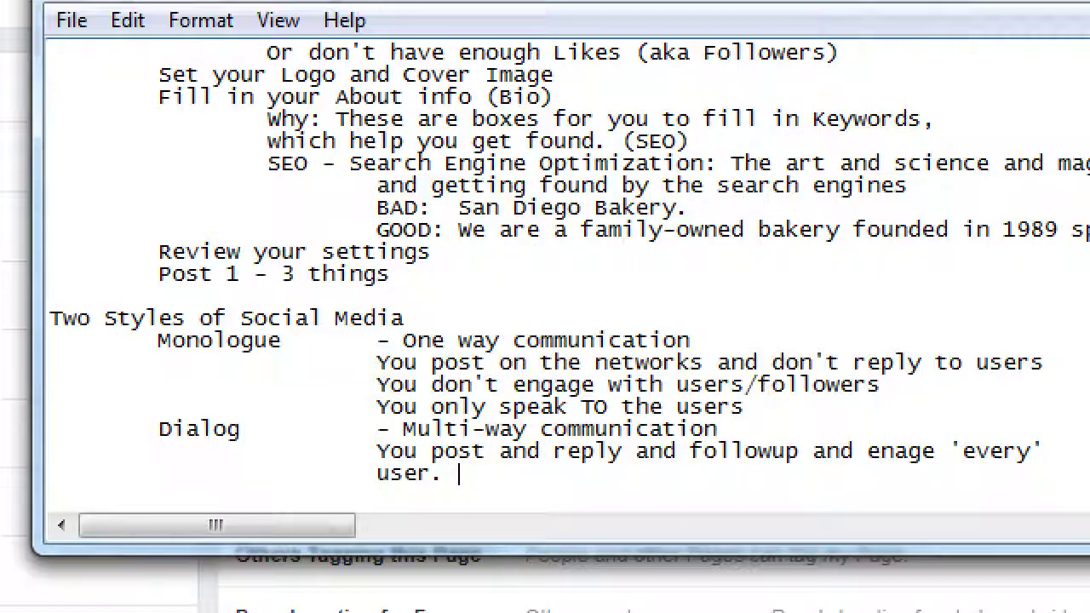
{"action": "type", "text": "You"}
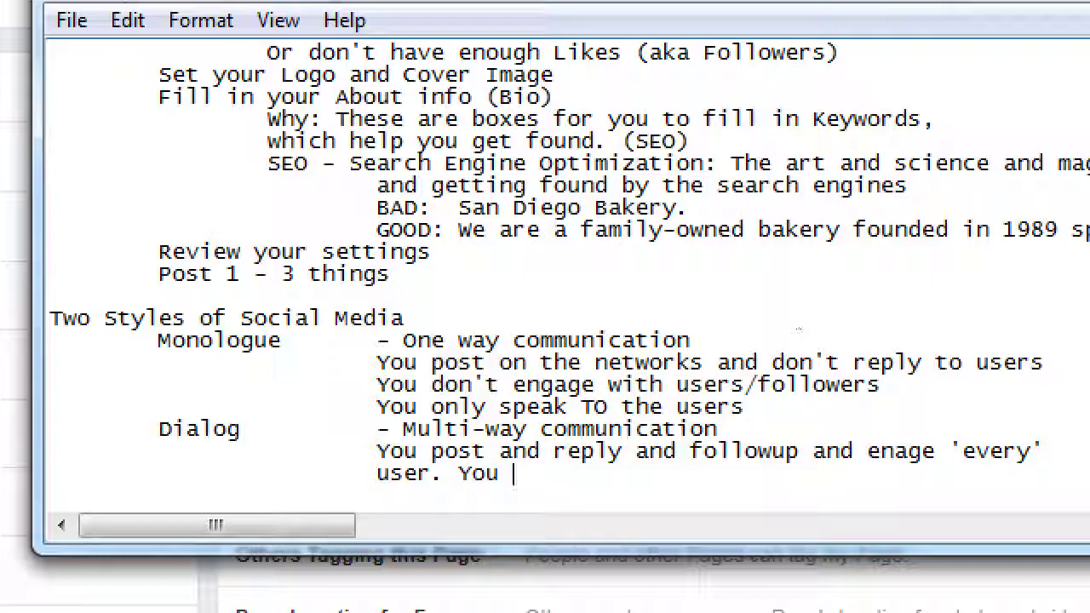
{"action": "key", "text": "BackSpace"}
{"action": "key", "text": "BackSpace"}
{"action": "key", "text": "BackSpace"}
- Add the indented line "You speak WITH your users" as the last Dialog note
{"action": "key", "text": "Return"}
{"action": "key", "text": "Tab"}
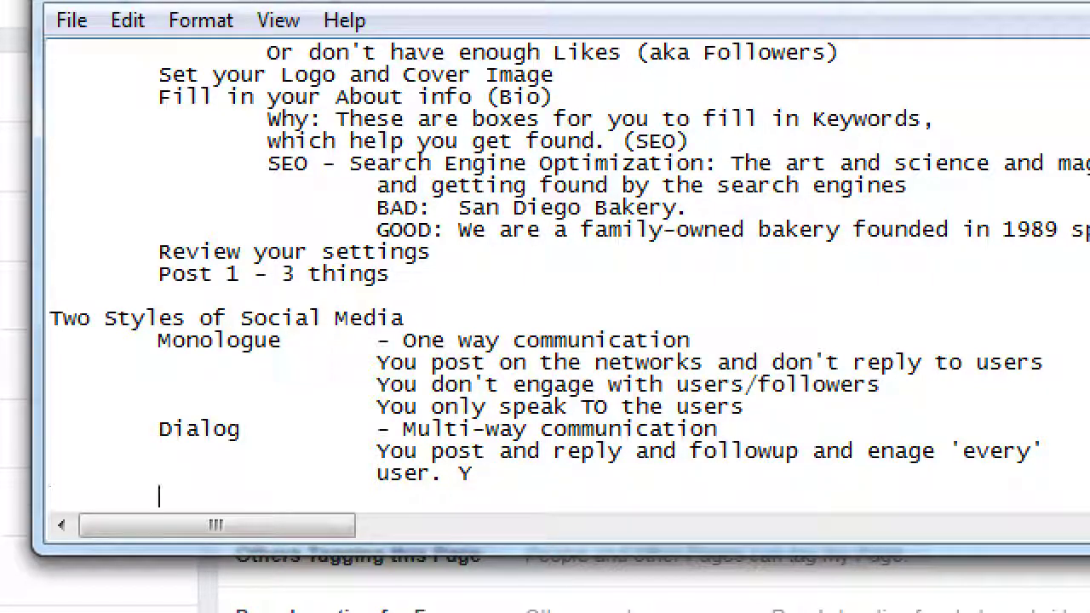
{"action": "key", "text": "Tab"}
{"action": "key", "text": "Tab"}
{"action": "type", "text": "S"}
{"action": "key", "text": "BackSpace"}
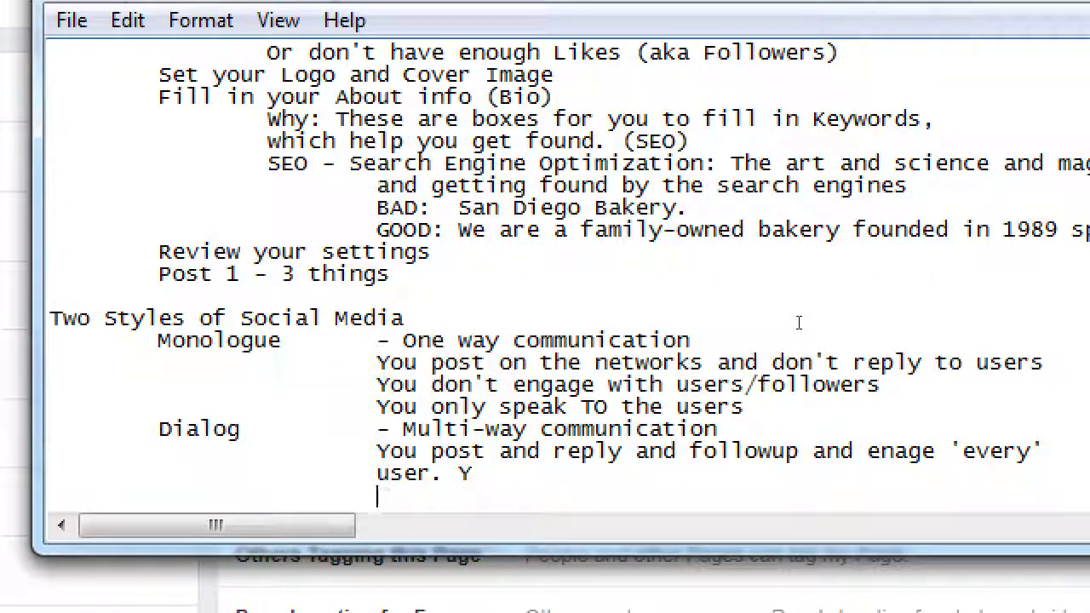
{"action": "type", "text": "You speak "}
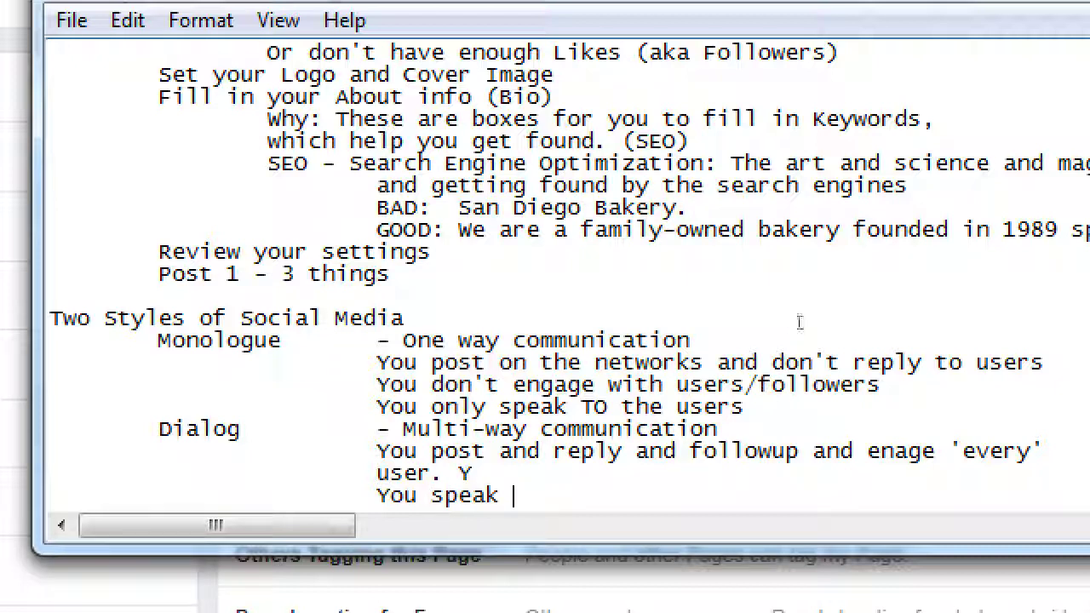
{"action": "type", "text": "WITH your users"}
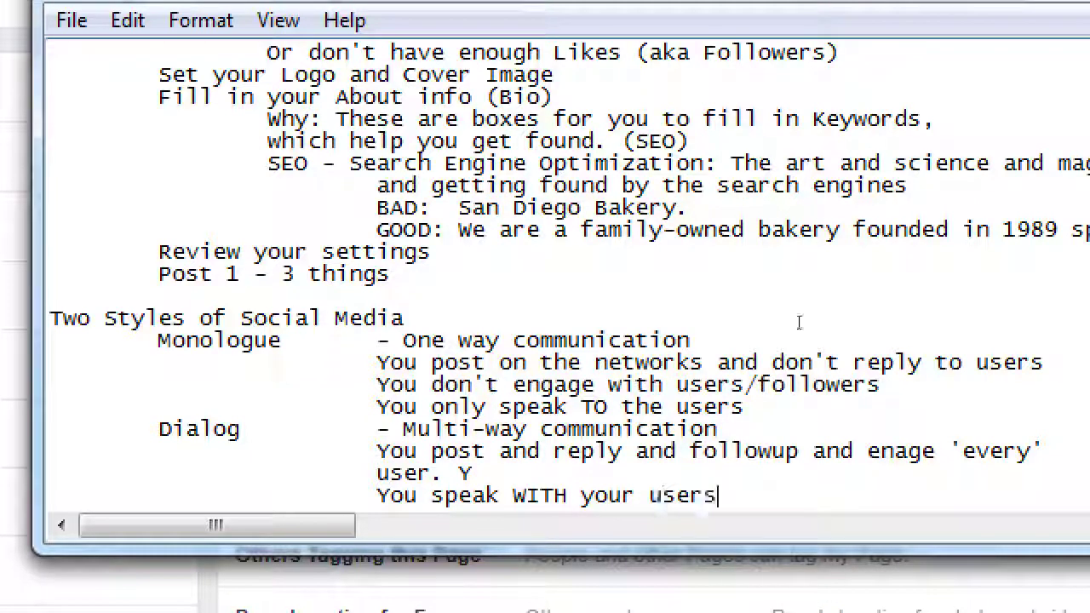
- Complete the sentence after "user." as "You engage in customer service" and return to the blank line below the Dialog notes
{"action": "key", "text": "Up"}
{"action": "type", "text": "ou en"}
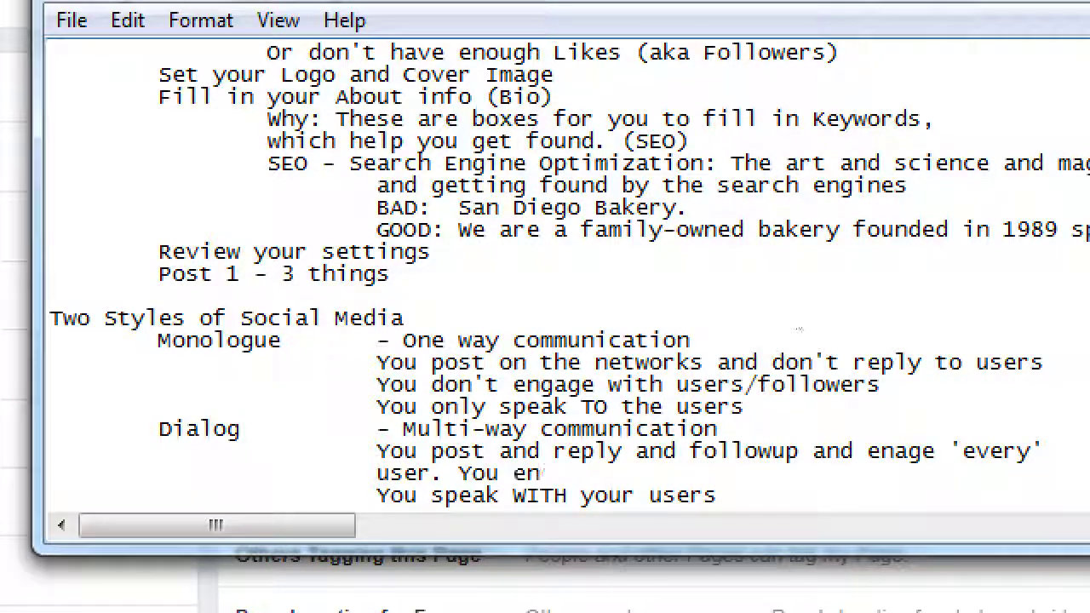
{"action": "type", "text": "gage in custome"}
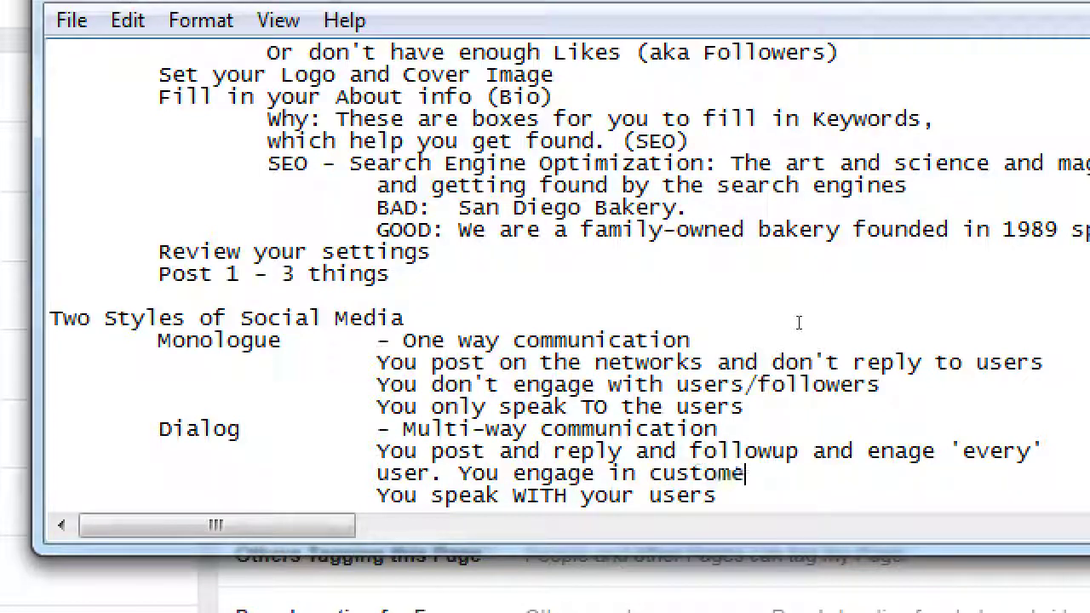
{"action": "type", "text": "r service"}
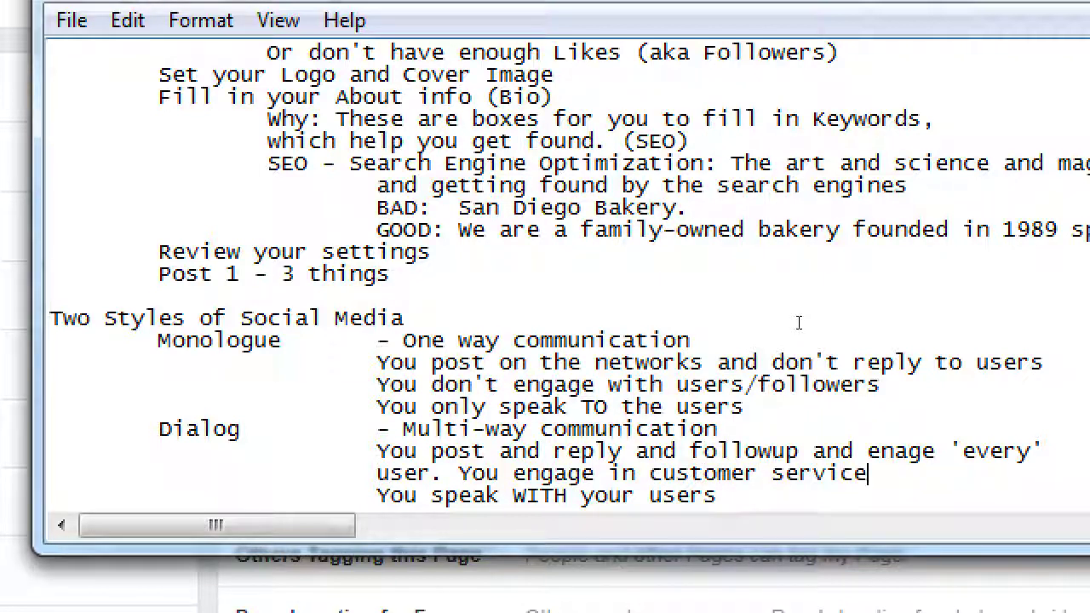
{"action": "type", "text": "."}
{"action": "key", "text": "BackSpace"}
{"action": "key", "text": "ctrl+End"}
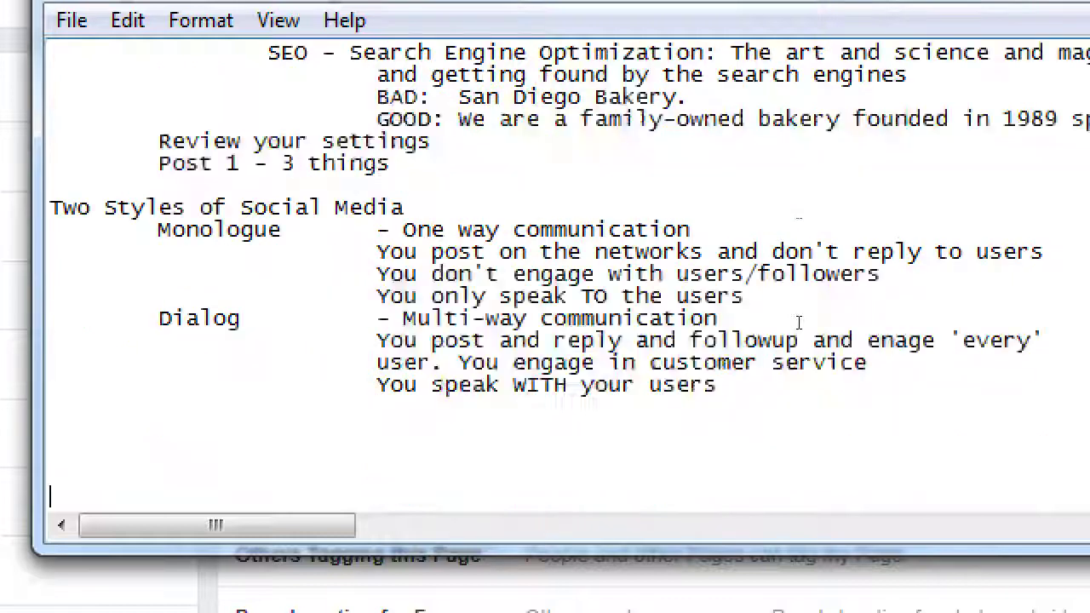
{"action": "key", "text": "Up"}
{"action": "key", "text": "Up"}
{"action": "key", "text": "Up"}
{"action": "key", "text": "Up"}
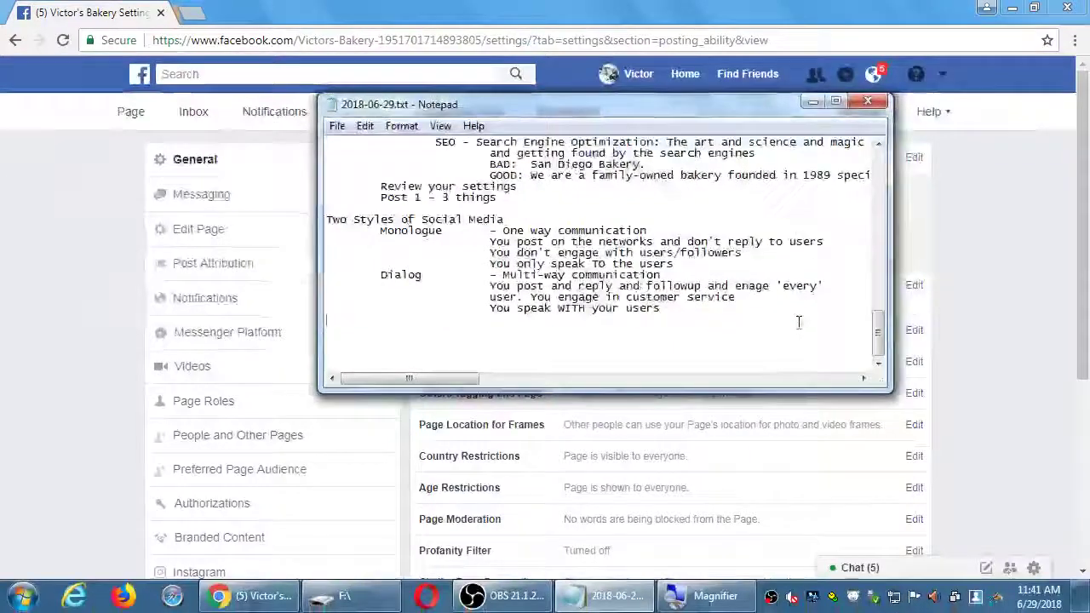
- Switch to the Facebook page settings and set Visitor Posts to allow visitor publishing, with other people's posts reviewed before publication
{"action": "left_click", "coordinate": [575, 7]}
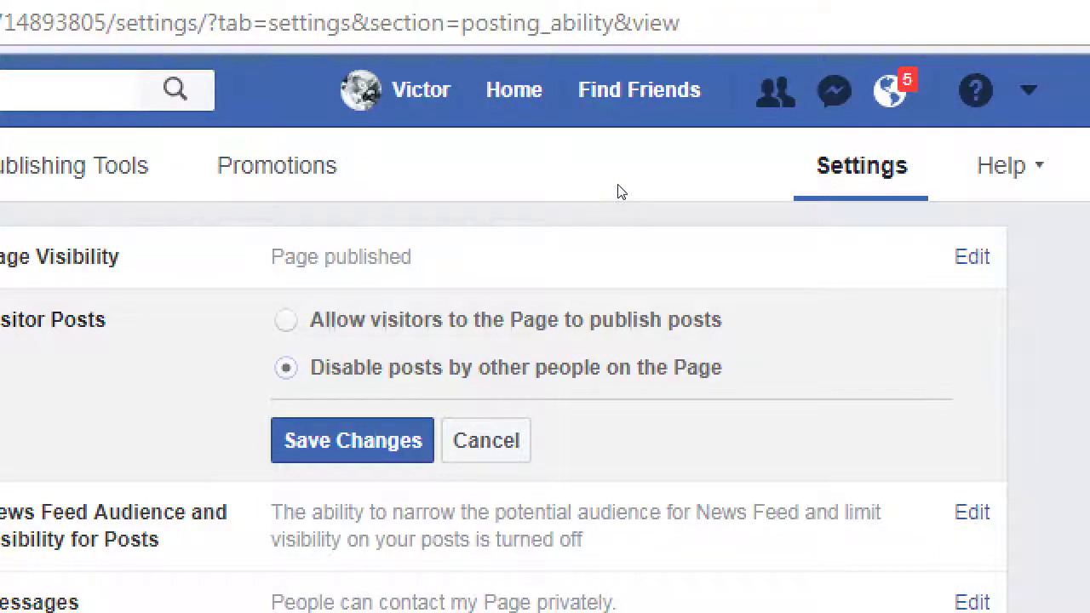
{"action": "key", "text": "Up"}
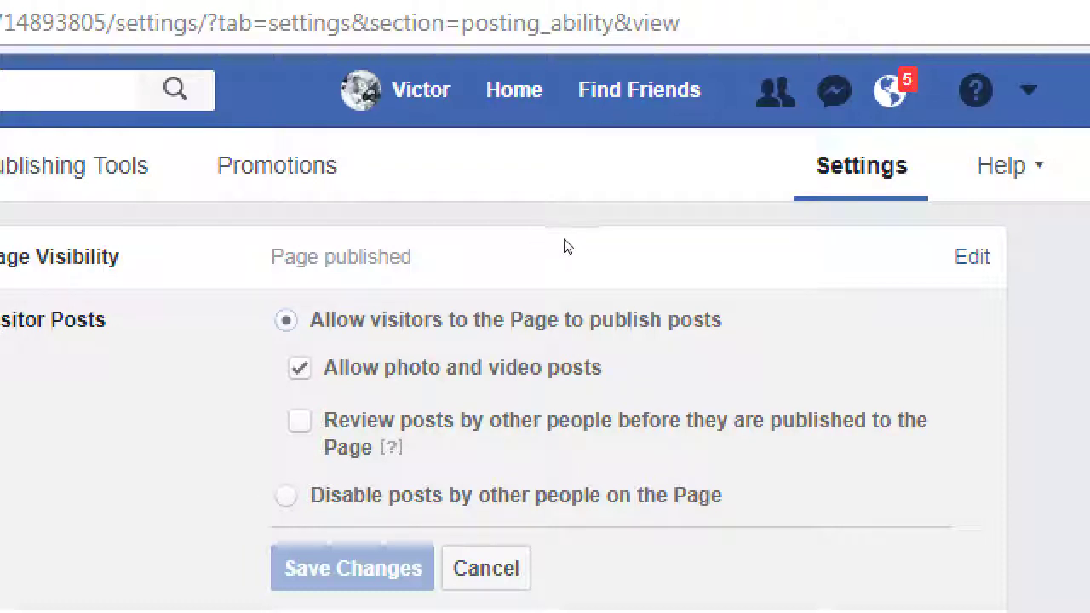
{"action": "key", "text": "space"}
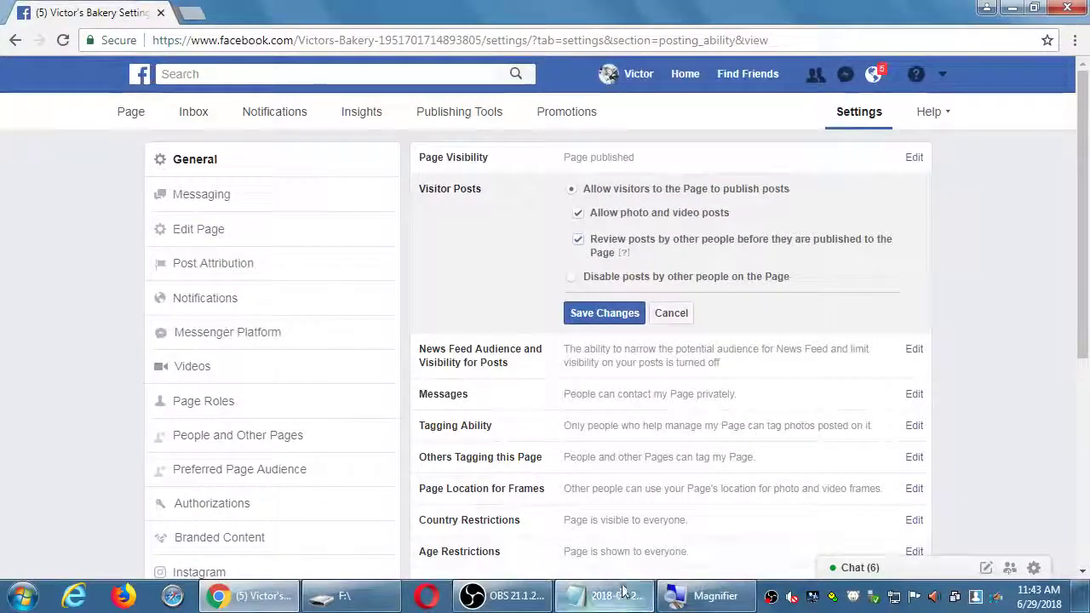
- Switch to the Notepad notes and add the line "Facebook is great for controlling your message (staying on topic)" below the Dialog notes
{"action": "left_click", "coordinate": [620, 595]}
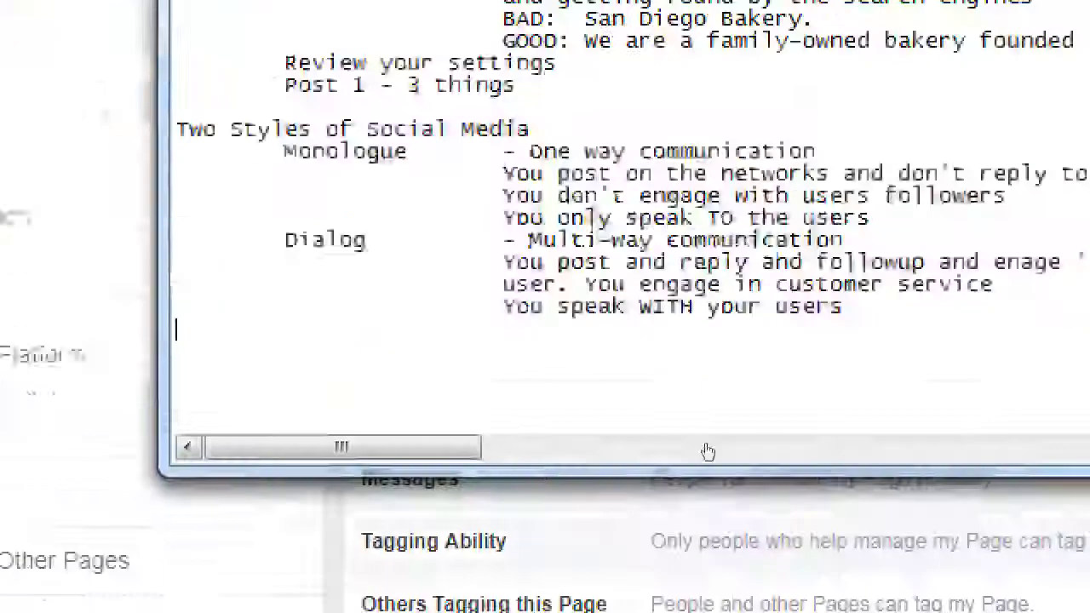
{"action": "type", "text": "Fa"}
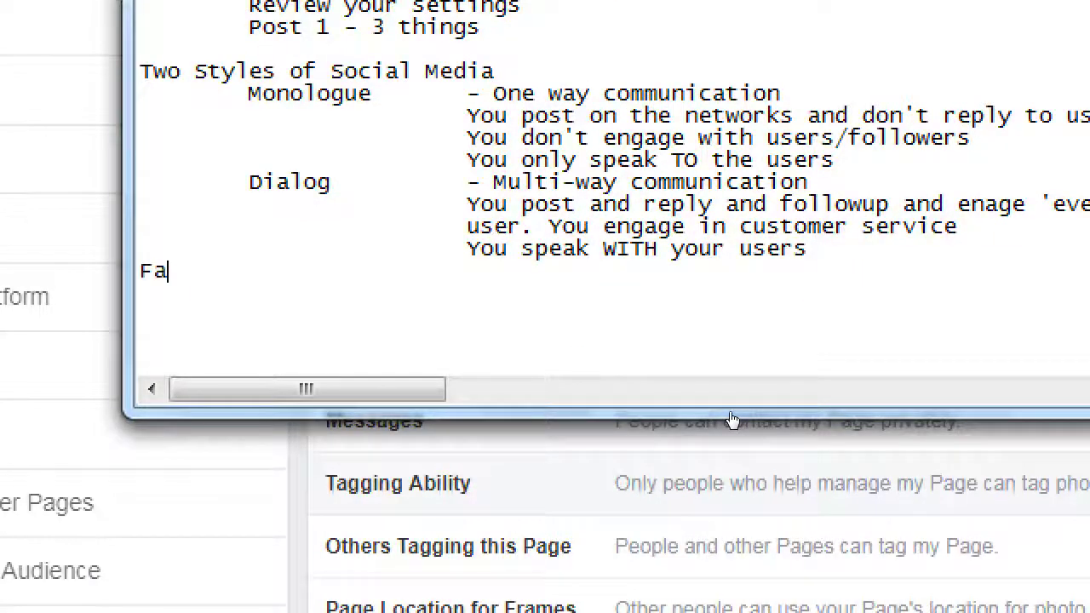
{"action": "type", "text": "ceboo"}
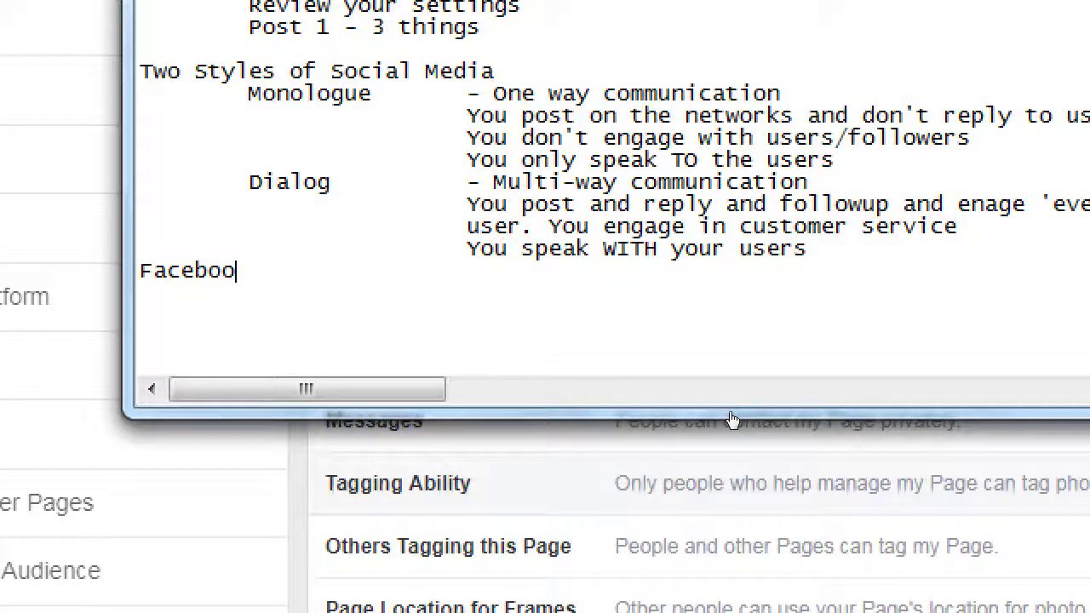
{"action": "type", "text": "k is great for "}
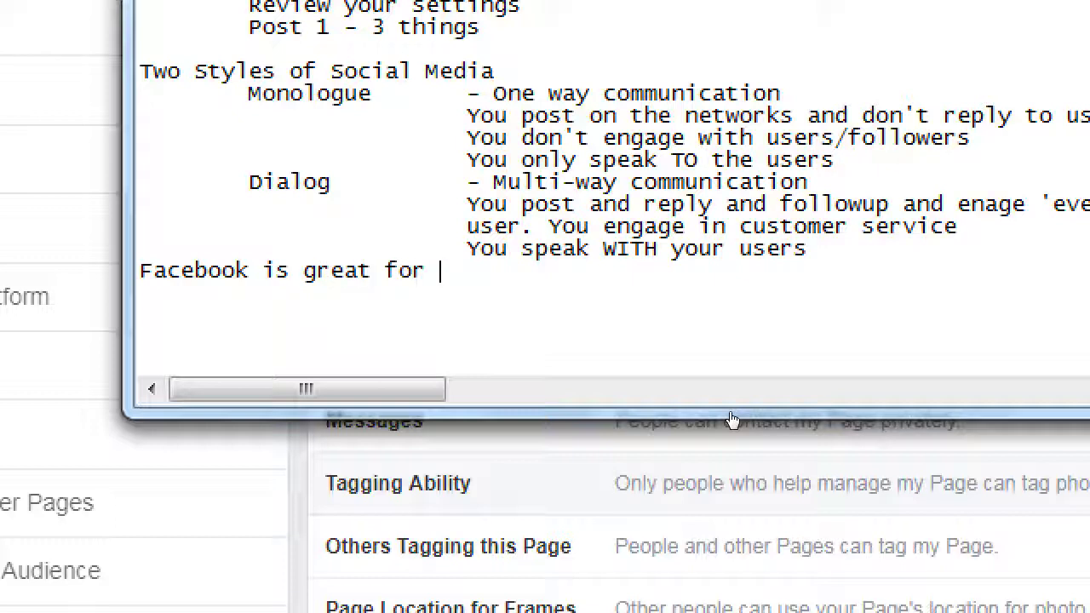
{"action": "type", "text": "controlling your "}
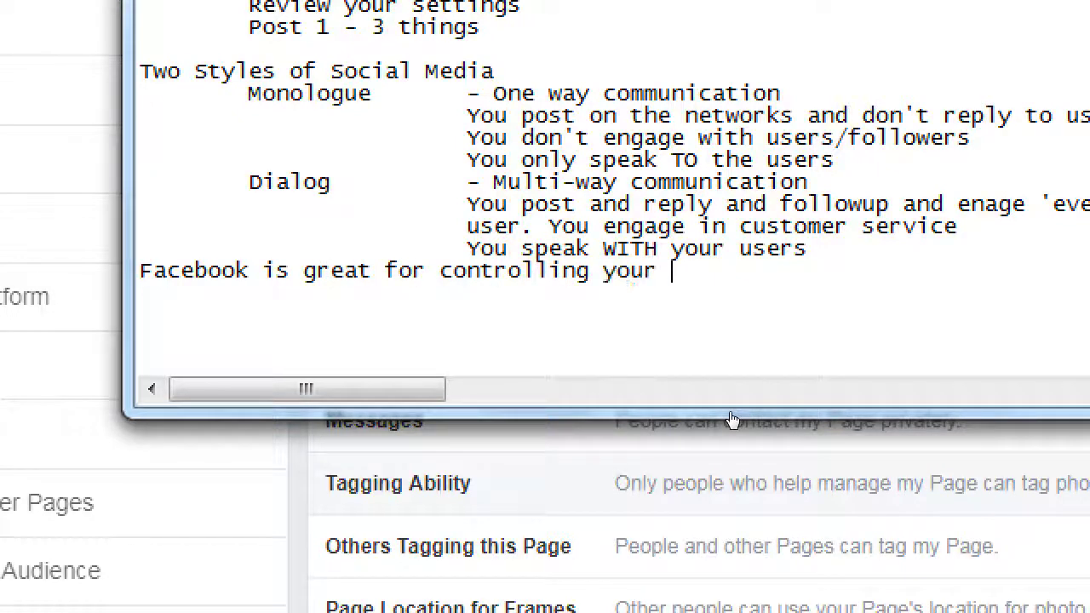
{"action": "type", "text": "message (st"}
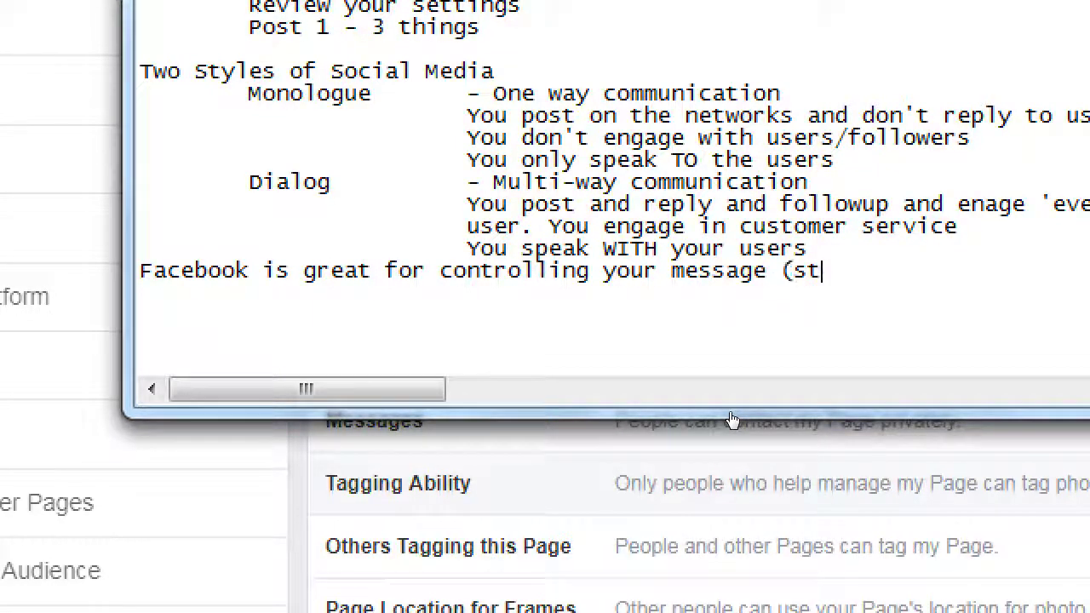
{"action": "type", "text": "aying on topi"}
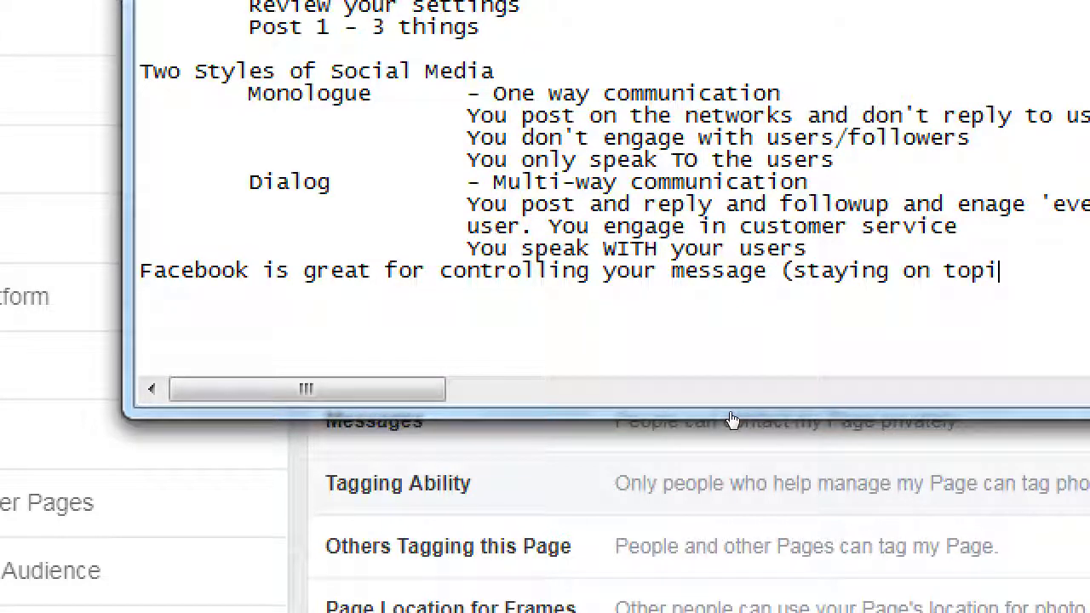
{"action": "type", "text": "c)"}
{"action": "key", "text": "Return"}
- Add the line "Twitter is terrible for controlling your message (staying on topic)" beneath the Facebook line
{"action": "type", "text": "Twitter"}
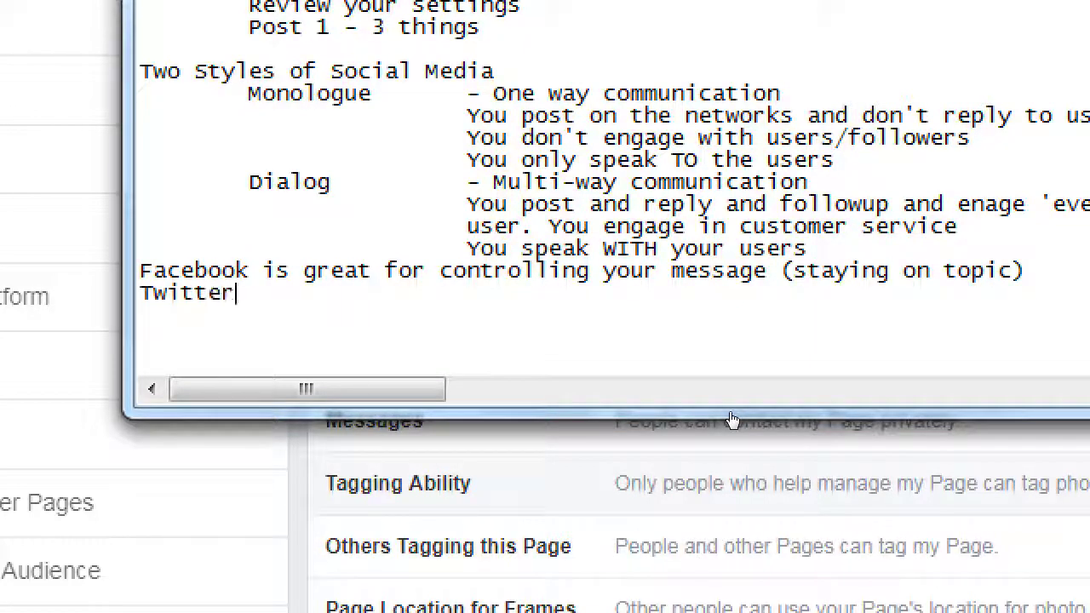
{"action": "type", "text": " is terr"}
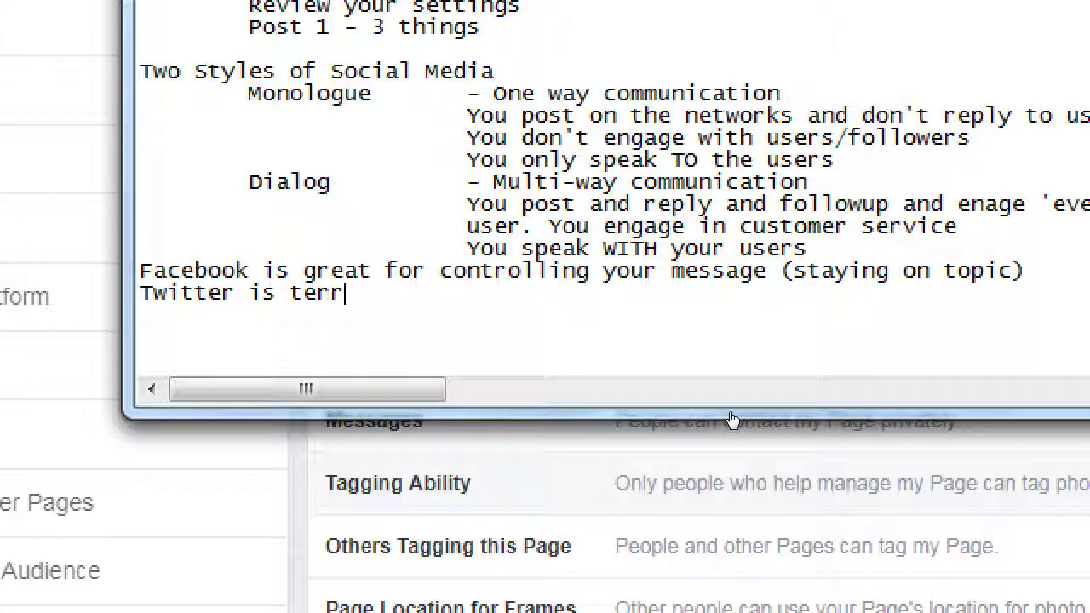
{"action": "type", "text": "ible for cotnro"}
{"action": "key", "text": "BackSpace"}
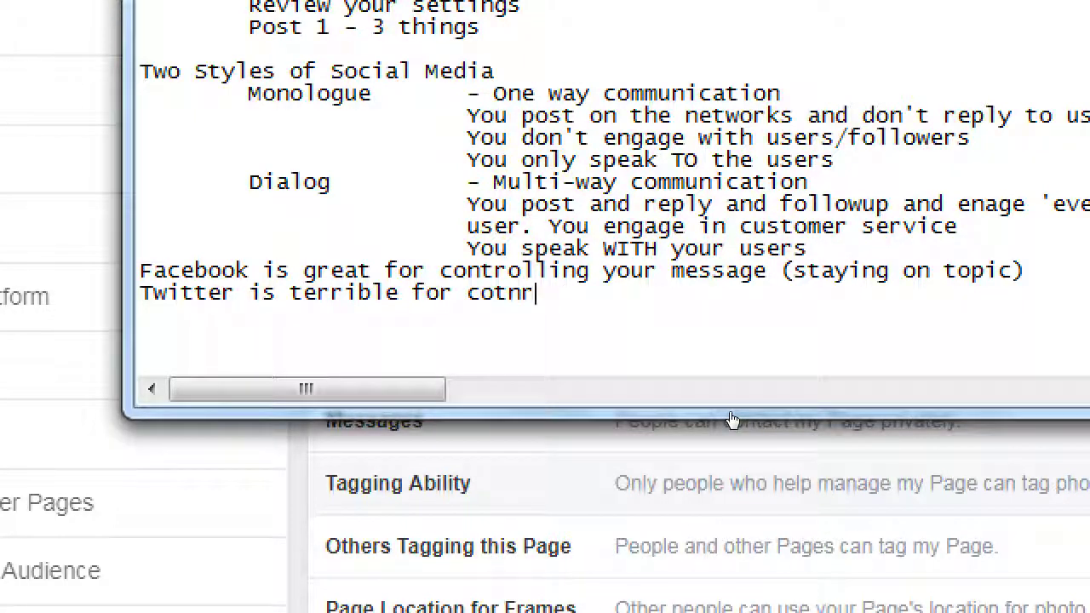
{"action": "key", "text": "BackSpace"}
{"action": "key", "text": "BackSpace"}
{"action": "key", "text": "BackSpace"}
{"action": "type", "text": "ntrolling"}
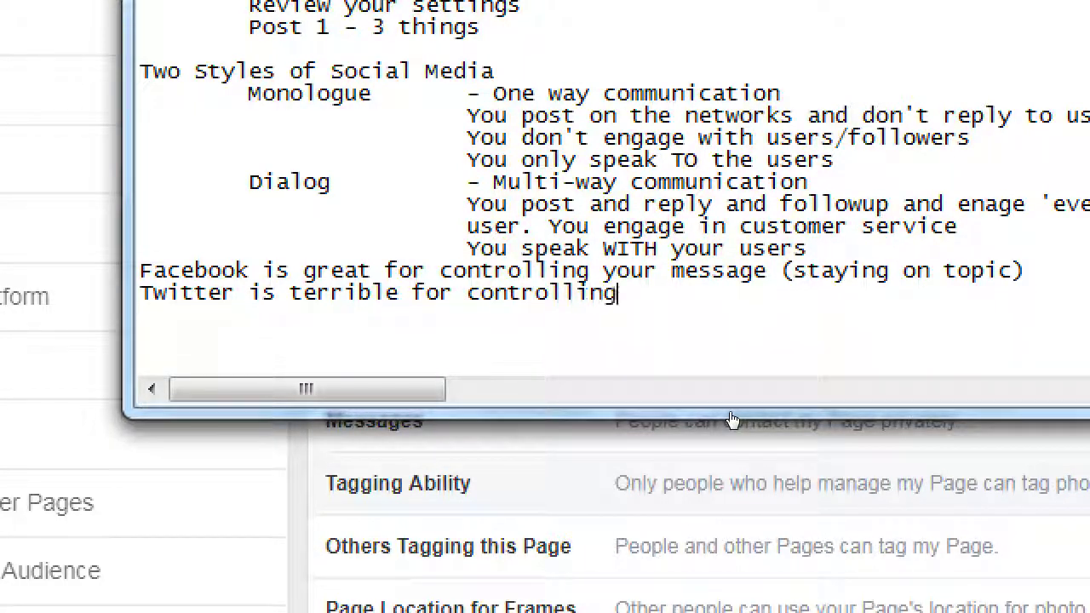
{"action": "type", "text": " your message ("}
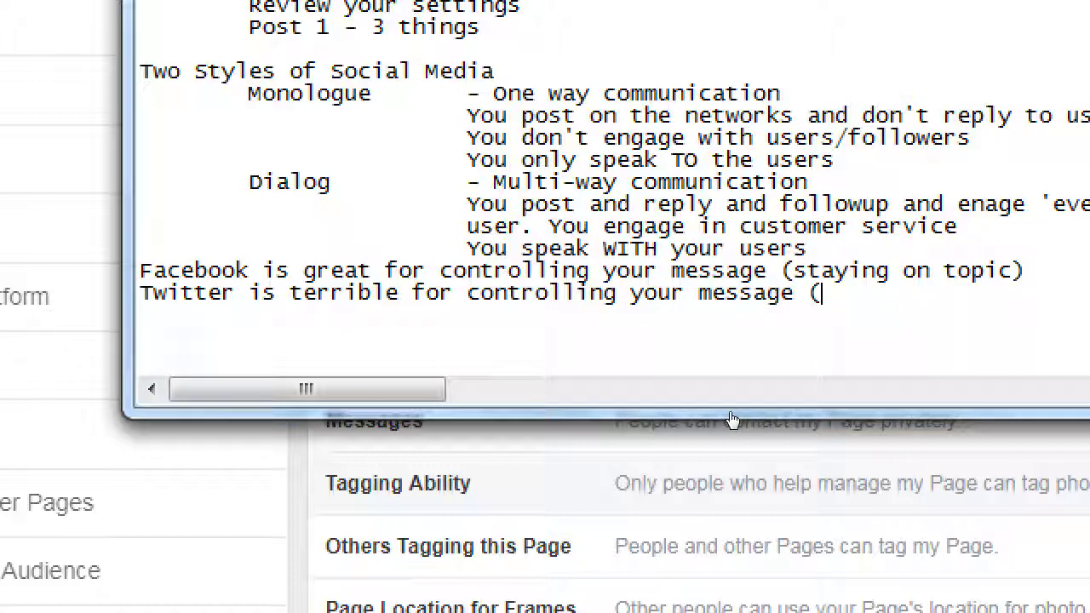
{"action": "type", "text": "staying on topi"}
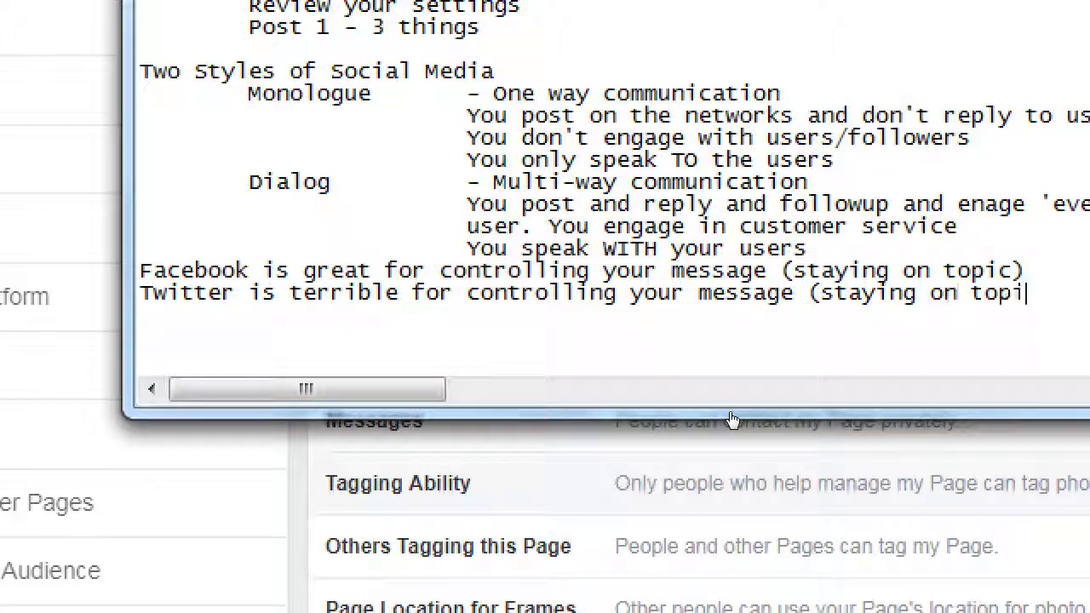
{"action": "type", "text": "c)"}
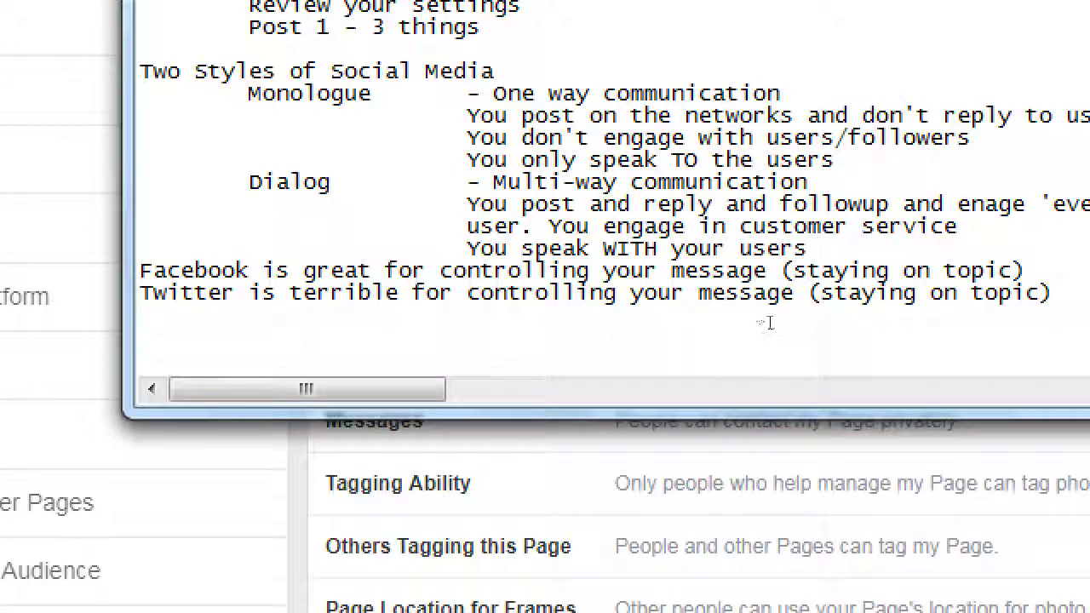
- Insert a blank line between the Dialog notes and the line about Facebook
{"action": "key", "text": "Up"}
{"action": "key", "text": "Return"}
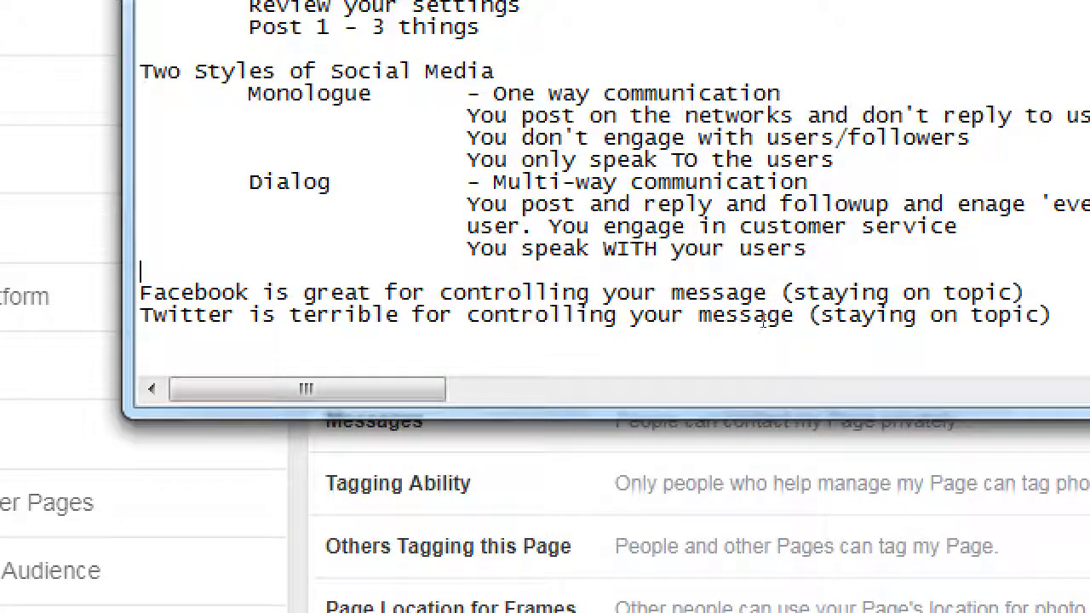
{"action": "key", "text": "Down"}
{"action": "key", "text": "Down"}
{"action": "key", "text": "Down"}
{"action": "key", "text": "Down"}
{"action": "key", "text": "Down"}
{"action": "key", "text": "Down"}
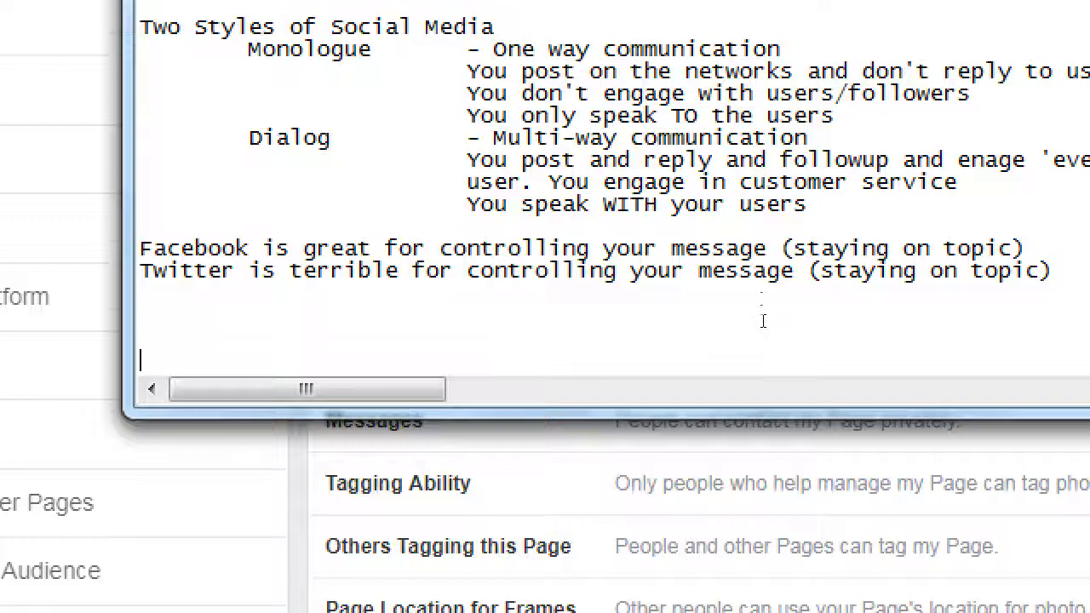
{"action": "key", "text": "Up"}
{"action": "key", "text": "Up"}
{"action": "key", "text": "Up"}
{"action": "key", "text": "Up"}
{"action": "key", "text": "Up"}
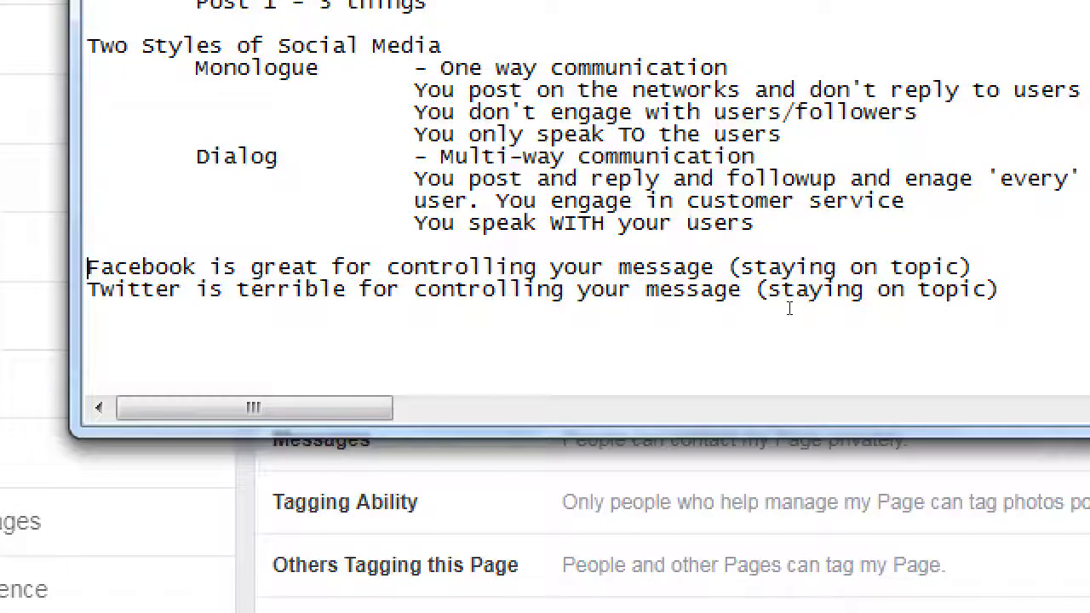
{"action": "key", "text": "End"}
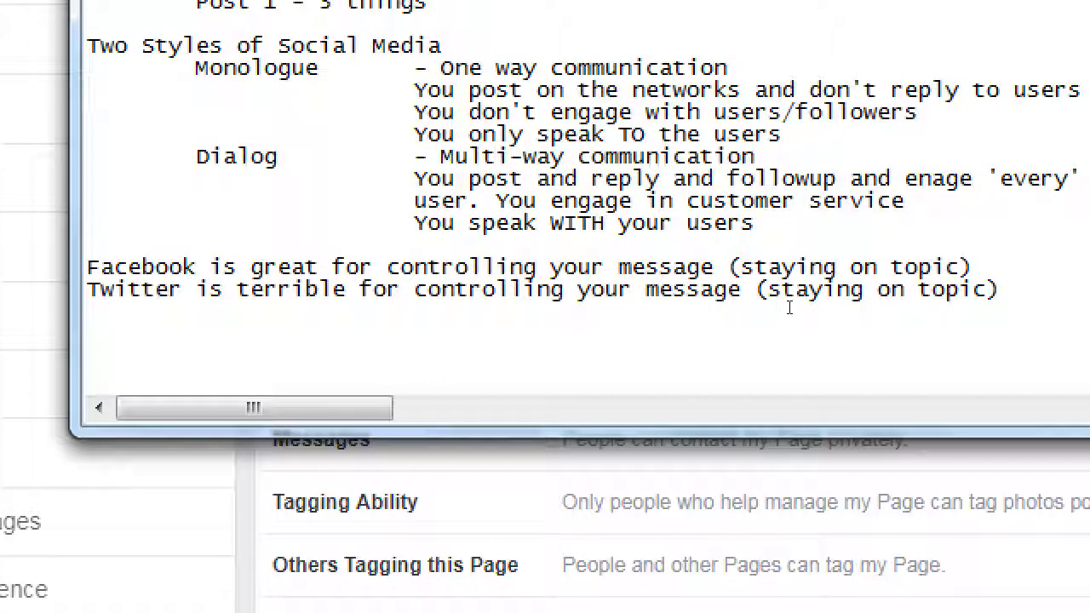
{"action": "key", "text": "shift+Home"}
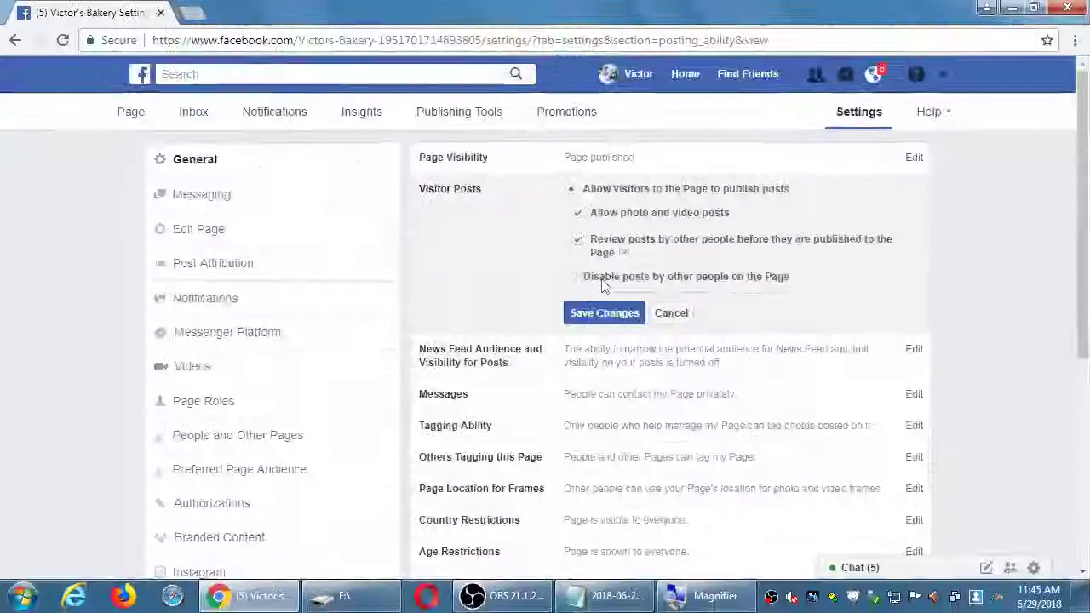
- Save the Visitor Posts changes in the Facebook page settings and open the page's Notifications settings
{"action": "left_click", "coordinate": [589, 313]}
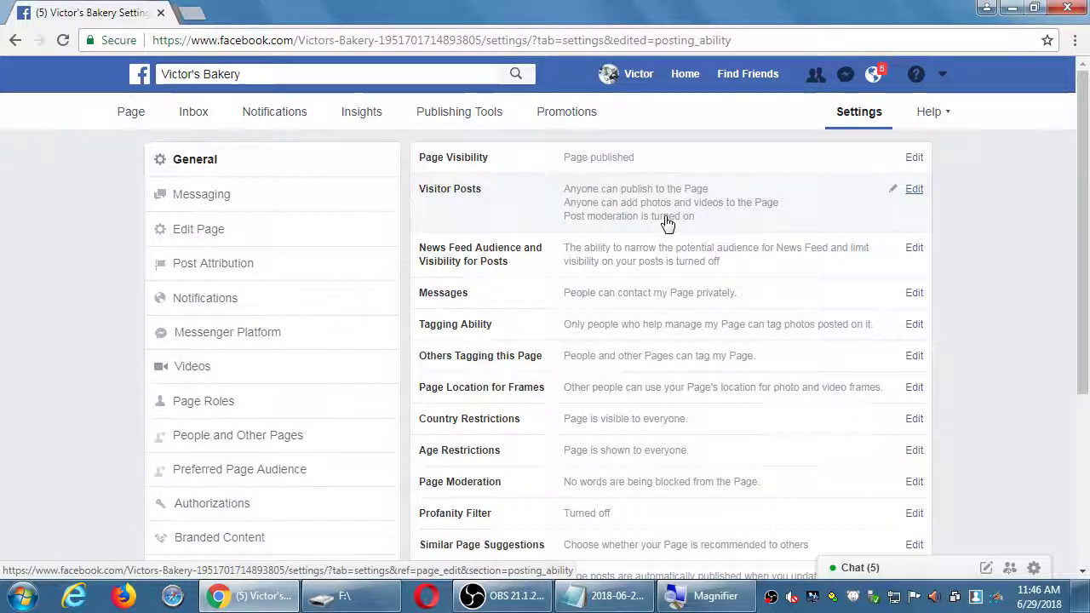
{"action": "left_click", "coordinate": [237, 304]}
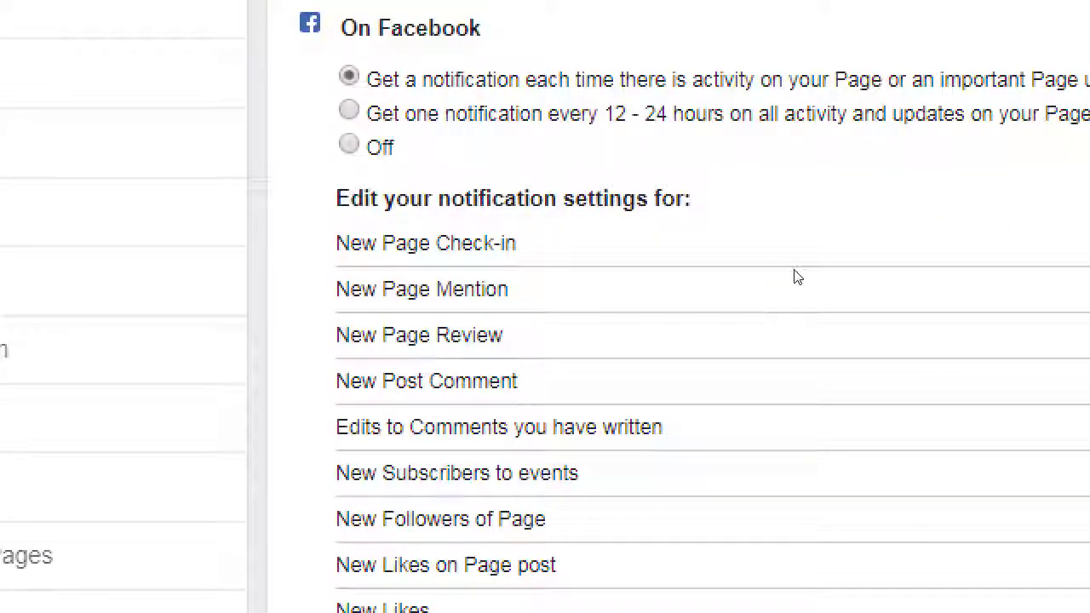
- Look through the page's notification options for Facebook activity, messages, email and text messages
{"action": "scroll", "coordinate": [1007, 357], "scroll_direction": "down", "scroll_amount": 2}
{"action": "scroll", "coordinate": [1011, 369], "scroll_direction": "up", "scroll_amount": 1}
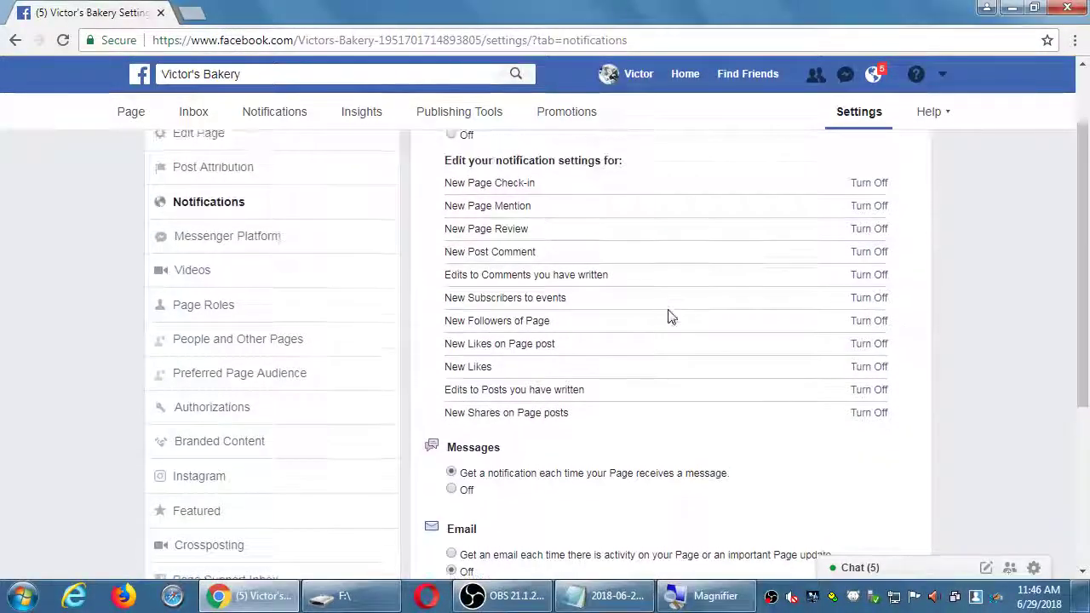
{"action": "scroll", "coordinate": [647, 366], "scroll_direction": "up", "scroll_amount": 1}
{"action": "scroll", "coordinate": [977, 289], "scroll_direction": "down", "scroll_amount": 3}
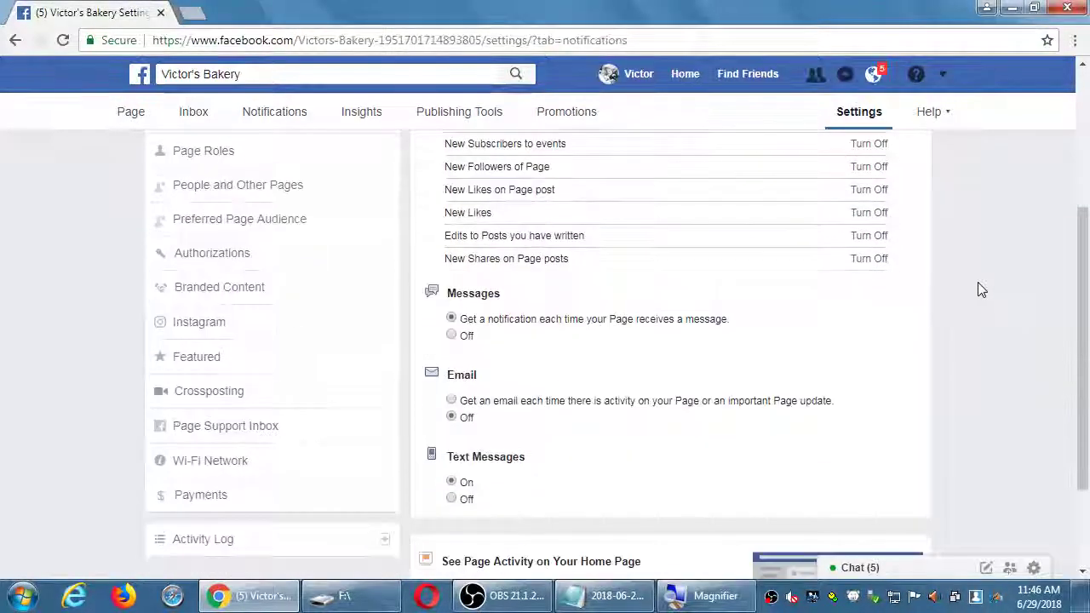
{"action": "scroll", "coordinate": [882, 333], "scroll_direction": "down", "scroll_amount": 2}
{"action": "scroll", "coordinate": [741, 334], "scroll_direction": "up", "scroll_amount": 3}
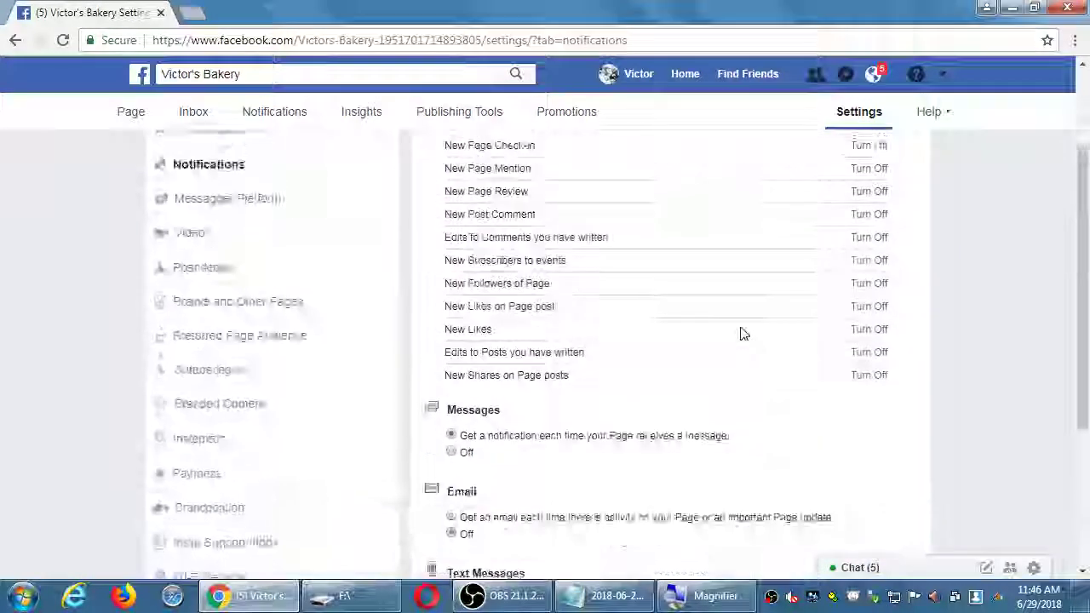
{"action": "scroll", "coordinate": [740, 332], "scroll_direction": "up", "scroll_amount": 1}
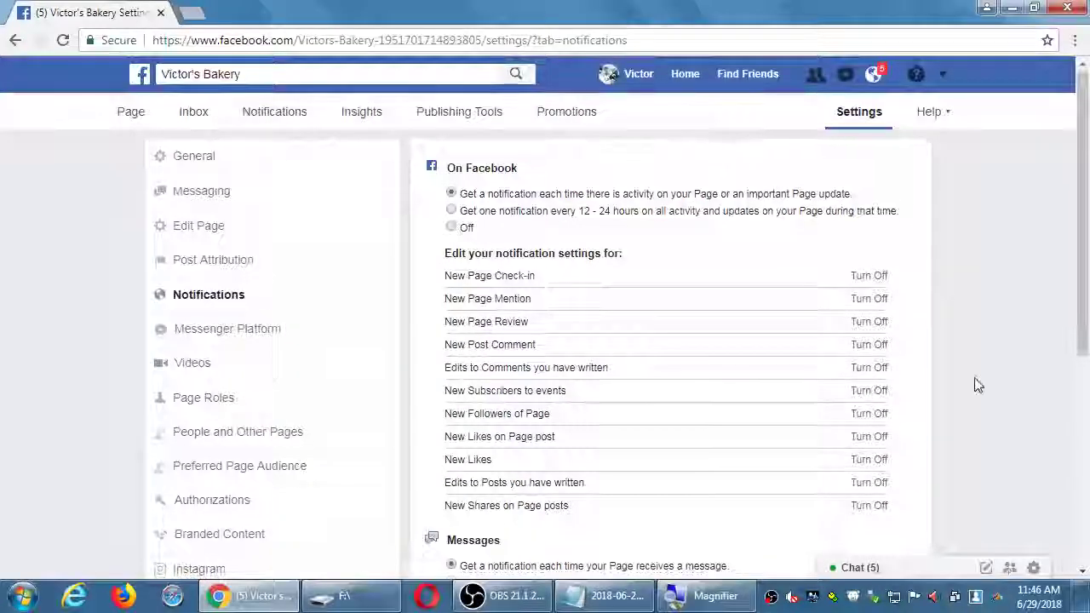
{"action": "scroll", "coordinate": [976, 384], "scroll_direction": "down", "scroll_amount": 3}
{"action": "scroll", "coordinate": [976, 386], "scroll_direction": "down", "scroll_amount": 1}
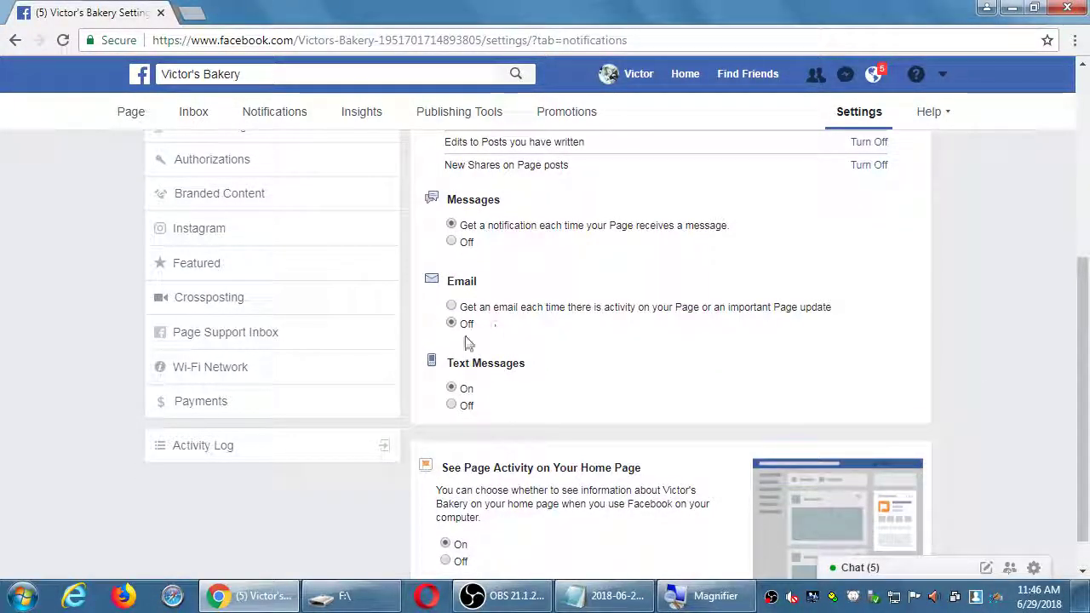
{"action": "scroll", "coordinate": [528, 415], "scroll_direction": "up", "scroll_amount": 4}
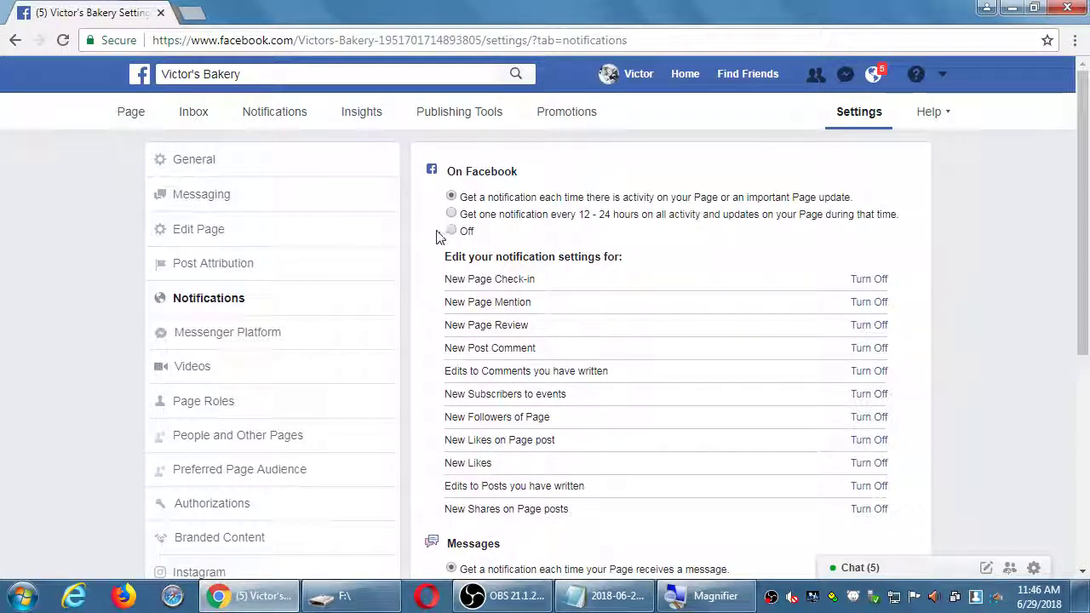
{"action": "scroll", "coordinate": [500, 396], "scroll_direction": "down", "scroll_amount": 3}
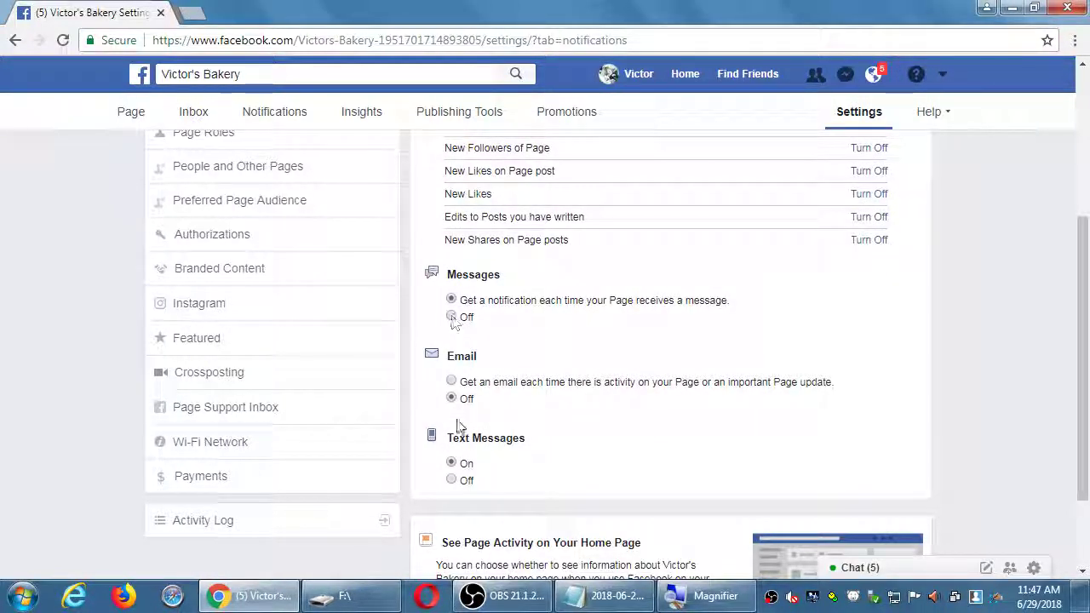
{"action": "scroll", "coordinate": [499, 436], "scroll_direction": "up", "scroll_amount": 2}
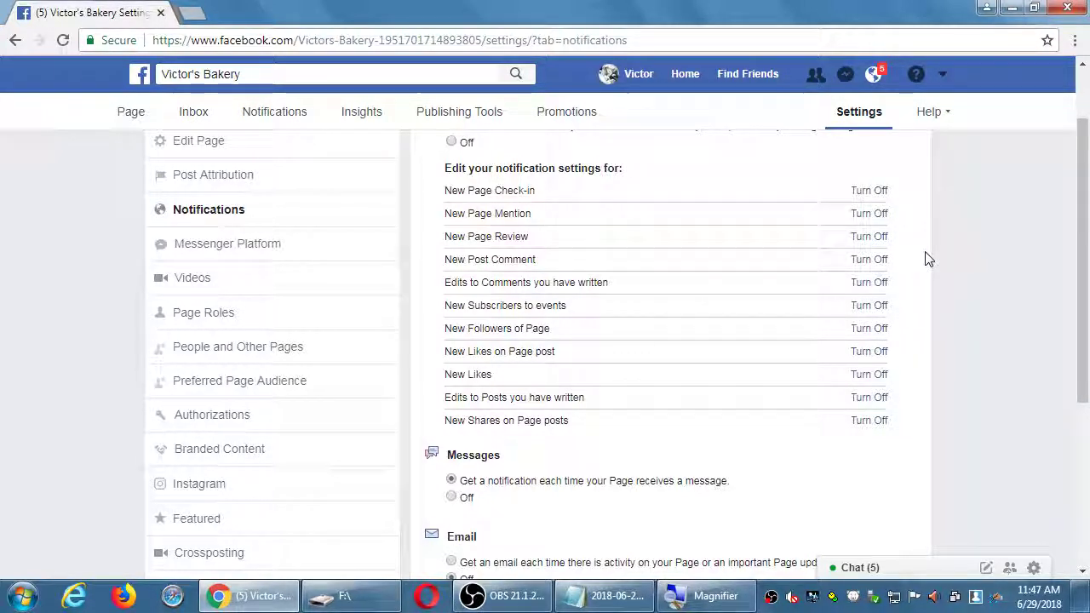
{"action": "scroll", "coordinate": [903, 278], "scroll_direction": "up", "scroll_amount": 1}
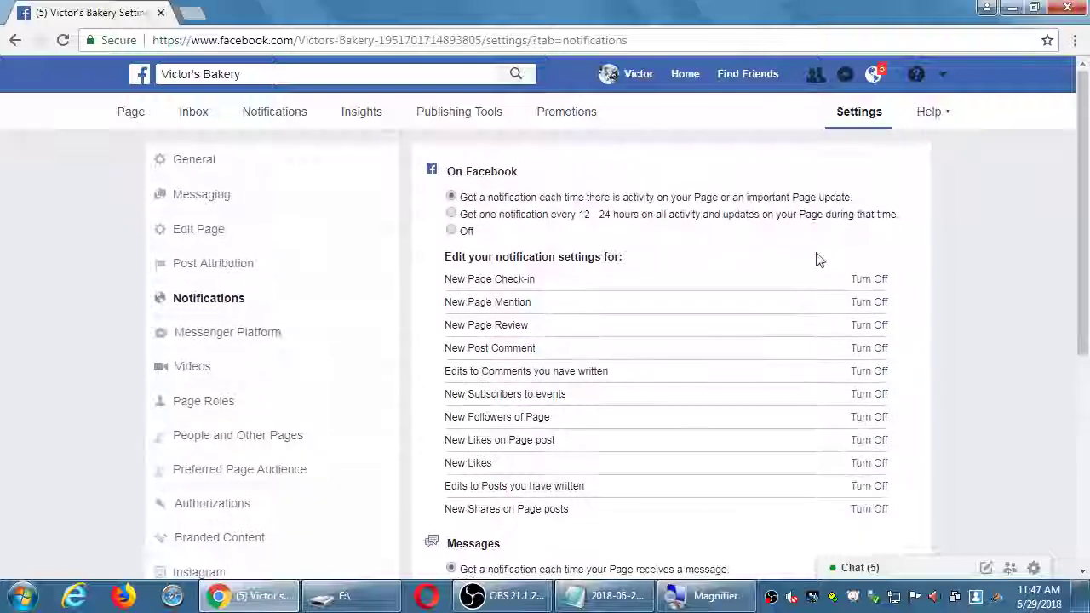
{"action": "left_click_drag", "start_coordinate": [456, 171], "coordinate": [514, 196]}
{"action": "left_click", "coordinate": [450, 231]}
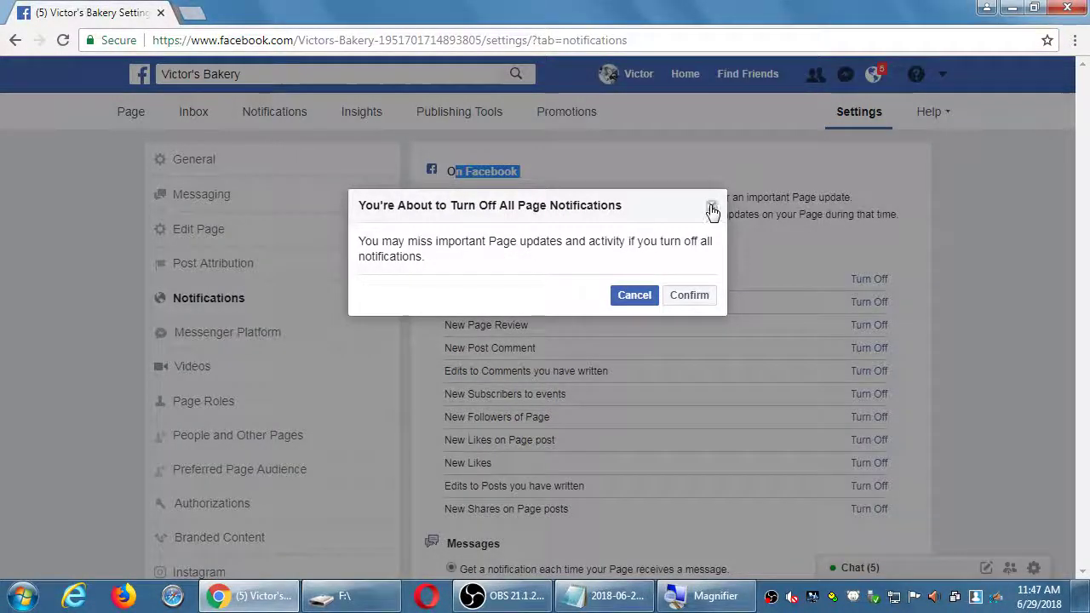
{"action": "left_click", "coordinate": [712, 206]}
- Highlight the On Facebook notification options and review the message, email, text and home page activity options below them
{"action": "left_click", "coordinate": [430, 173]}
{"action": "left_click_drag", "start_coordinate": [430, 172], "coordinate": [664, 508]}
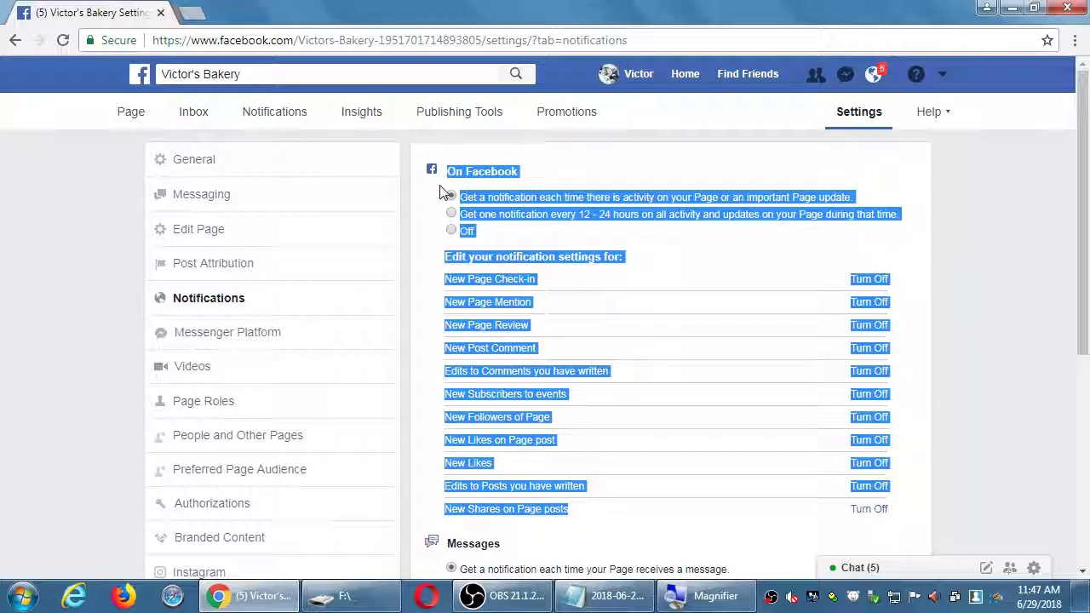
{"action": "scroll", "coordinate": [442, 193], "scroll_direction": "down", "scroll_amount": 3}
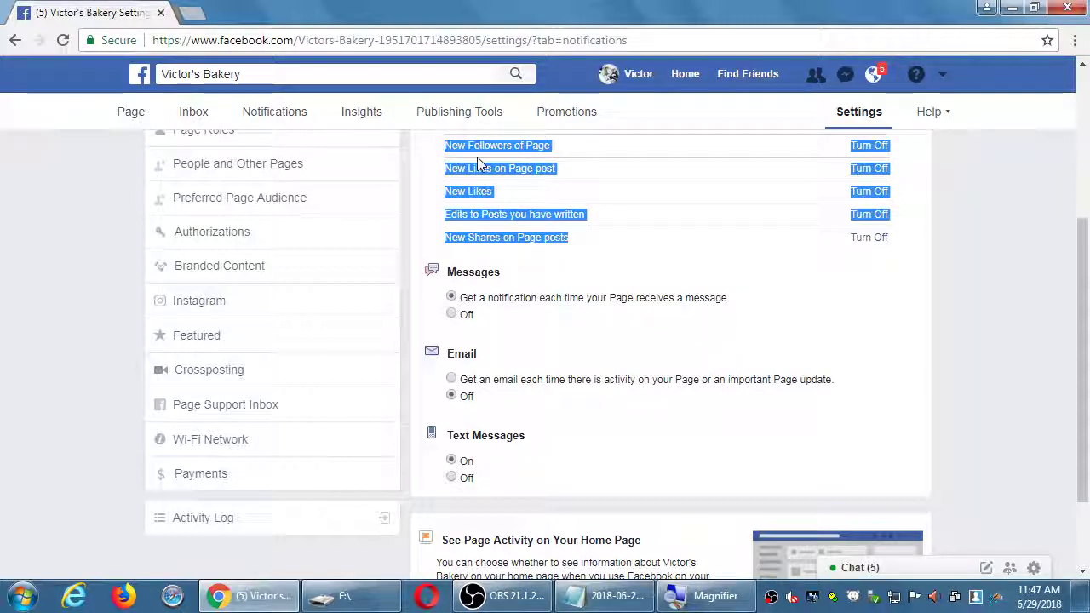
{"action": "scroll", "coordinate": [672, 285], "scroll_direction": "down", "scroll_amount": 1}
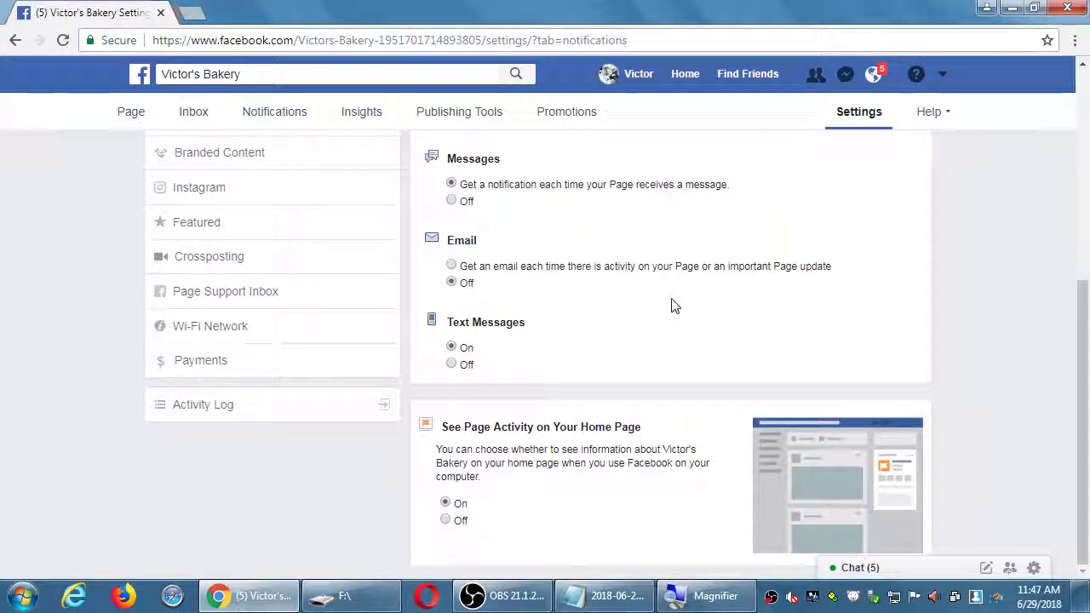
{"action": "scroll", "coordinate": [672, 304], "scroll_direction": "up", "scroll_amount": 5}
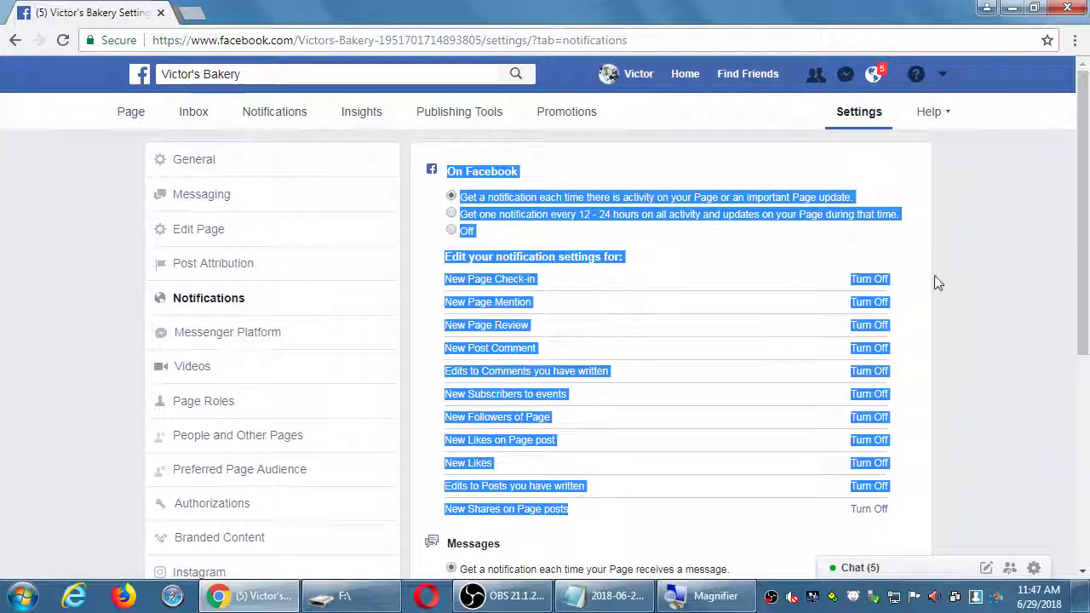
- Clear the highlighted notification text and return to the Victor's Bakery page's home view, looking over its Page Education and post sections
{"action": "left_click", "coordinate": [968, 242]}
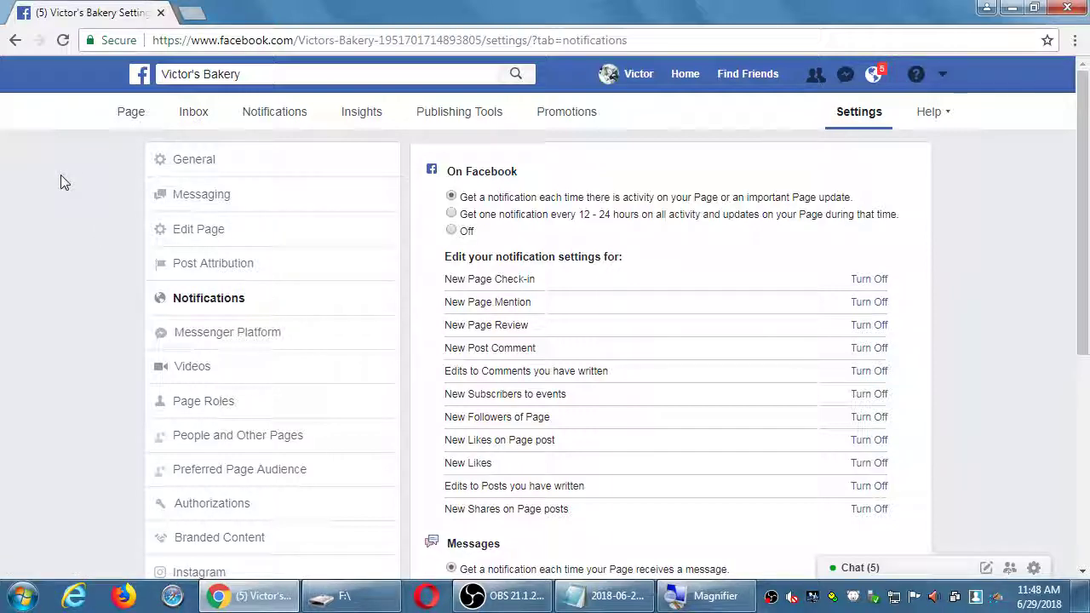
{"action": "left_click", "coordinate": [136, 115]}
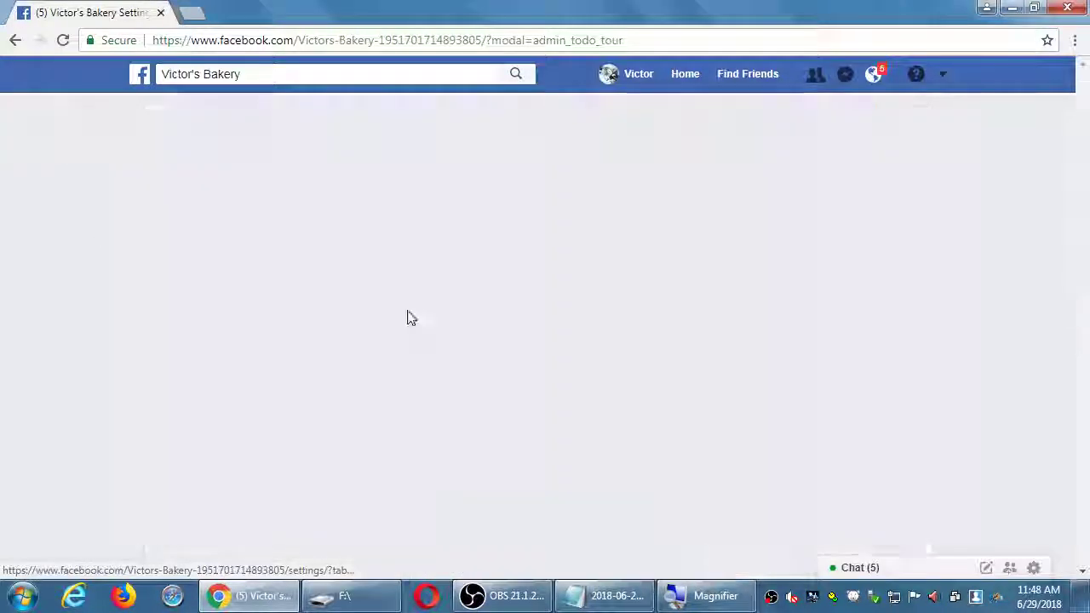
{"action": "scroll", "coordinate": [479, 378], "scroll_direction": "down", "scroll_amount": 3}
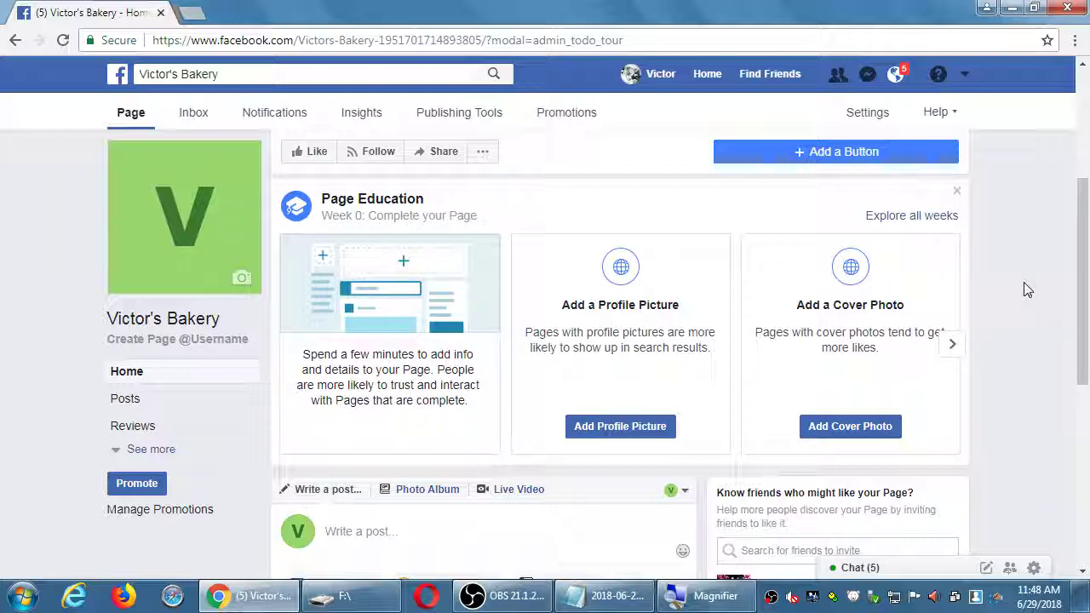
{"action": "scroll", "coordinate": [399, 310], "scroll_direction": "up", "scroll_amount": 3}
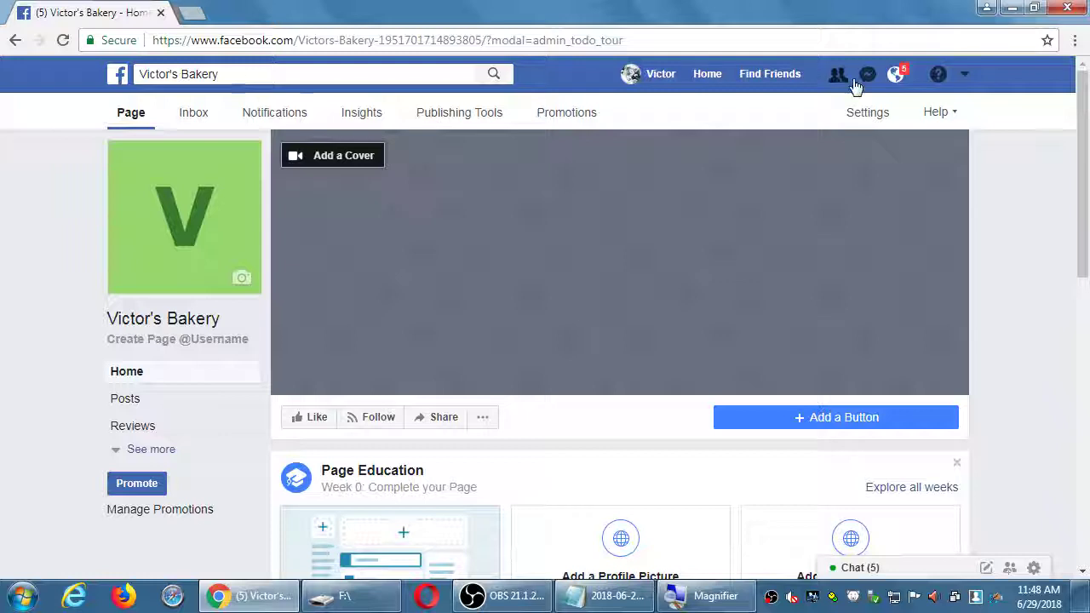
{"action": "left_click", "coordinate": [966, 75]}
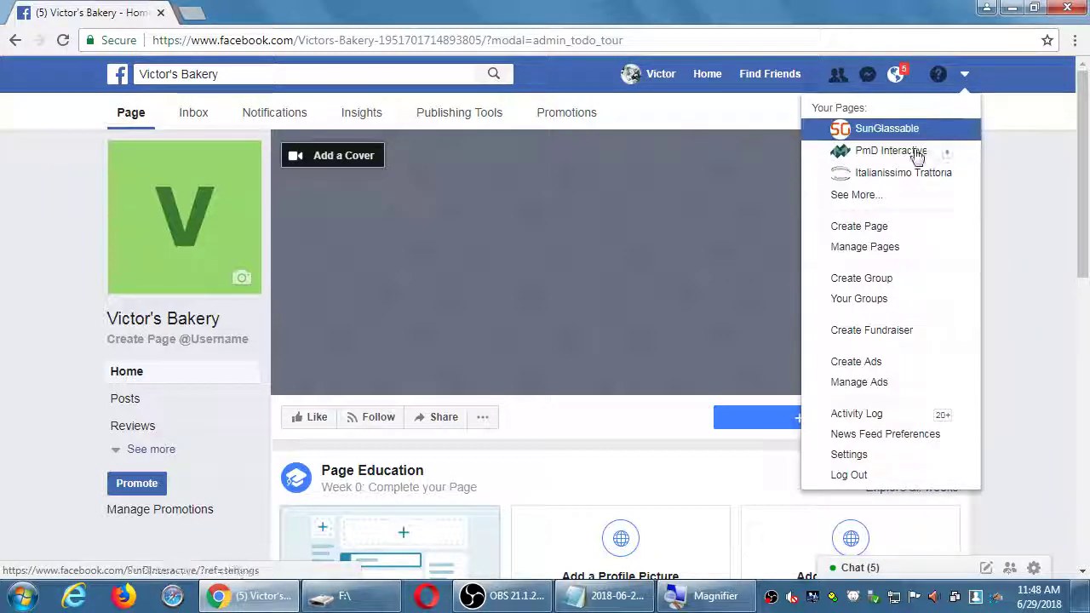
{"action": "key", "text": "Escape"}
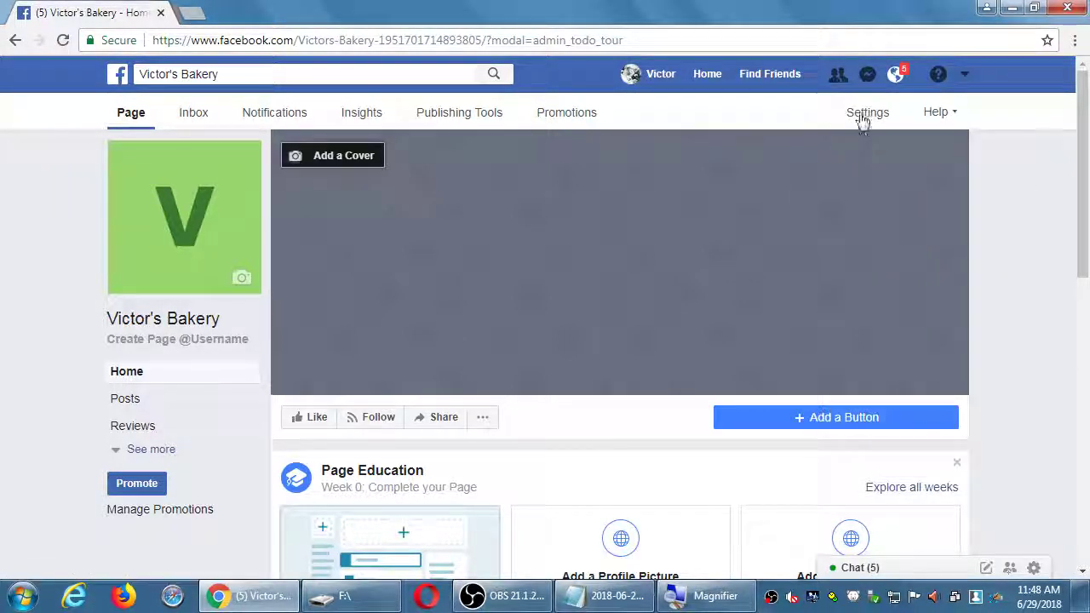
{"action": "left_click", "coordinate": [862, 120]}
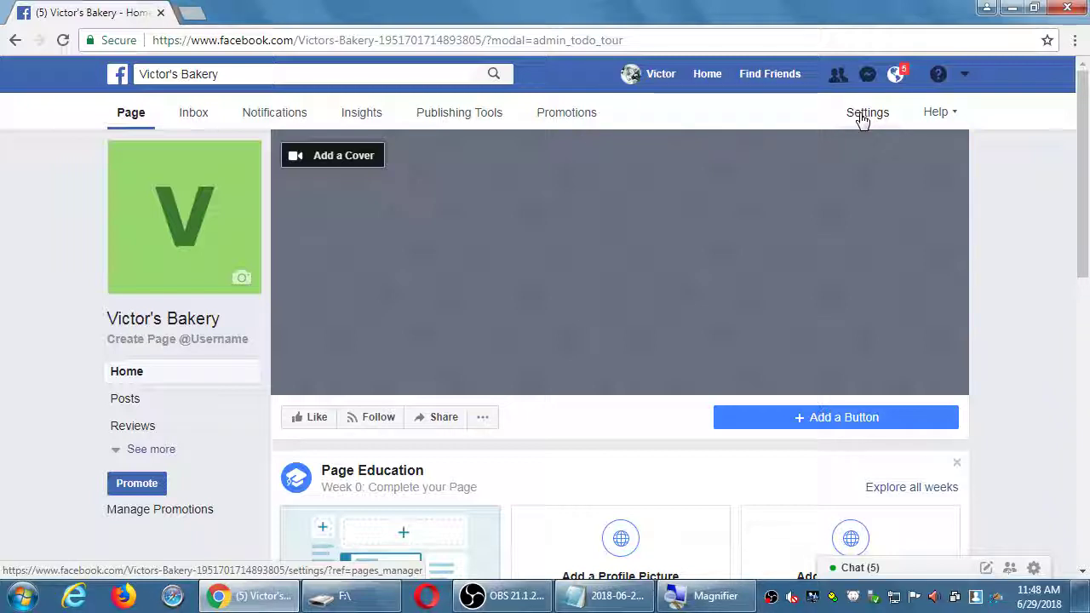
{"action": "left_click", "coordinate": [505, 595]}
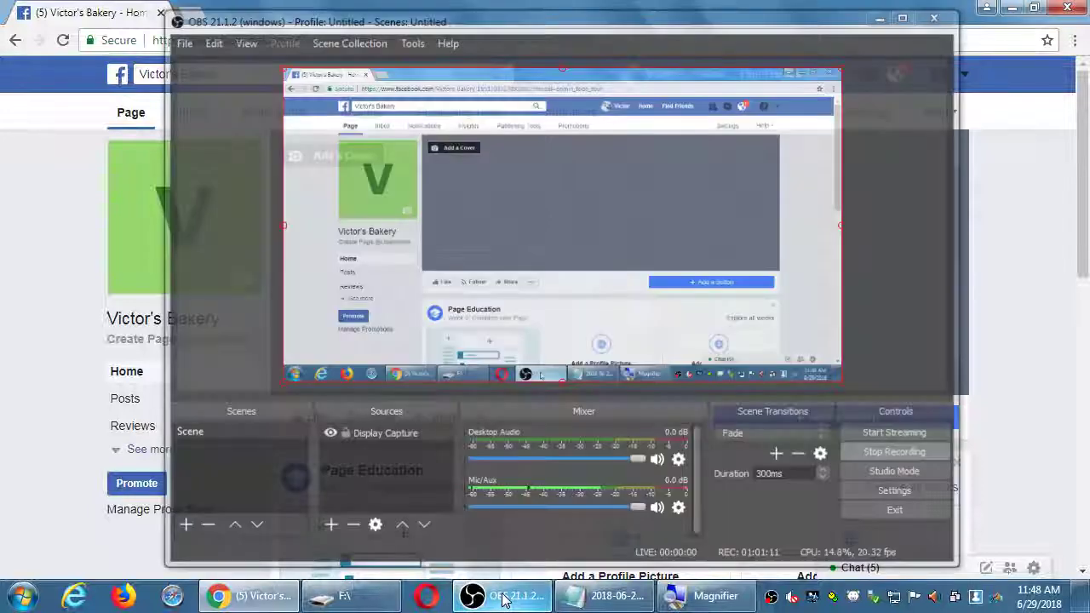
{"action": "key", "text": "alt+Tab"}
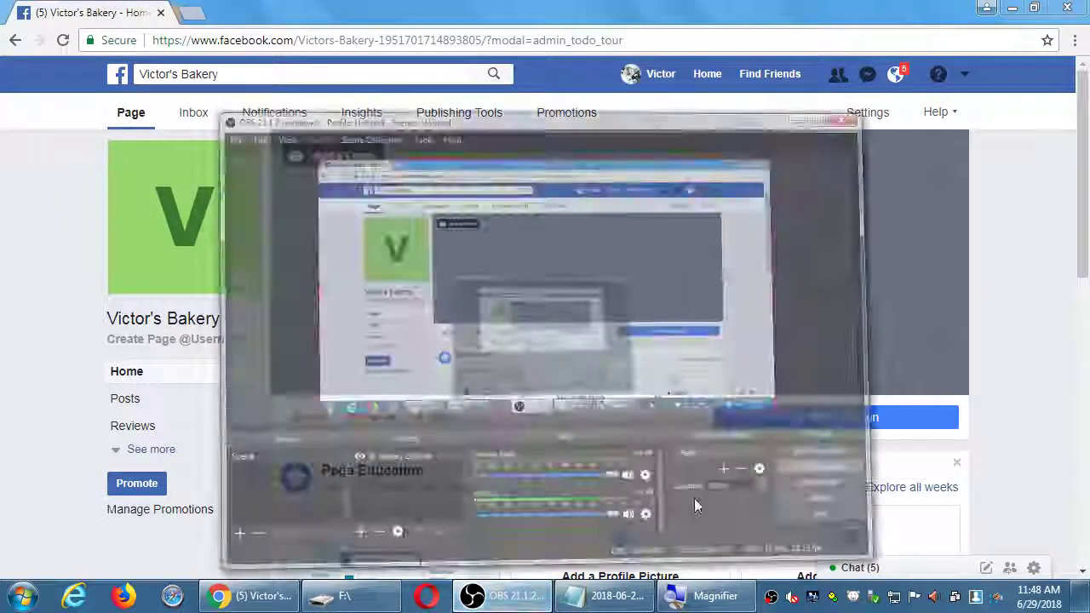